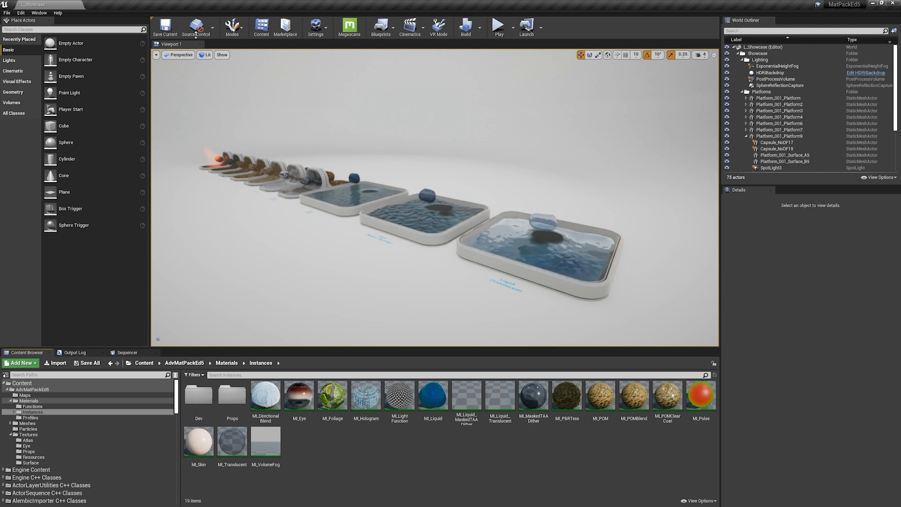
Open the project settings in a maximized window and search them for "distance field"
click(20, 12)
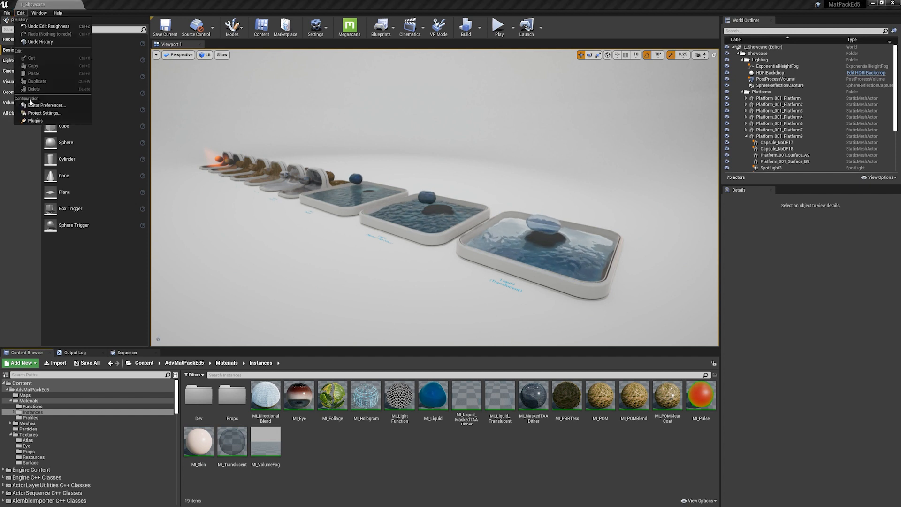
click(35, 113)
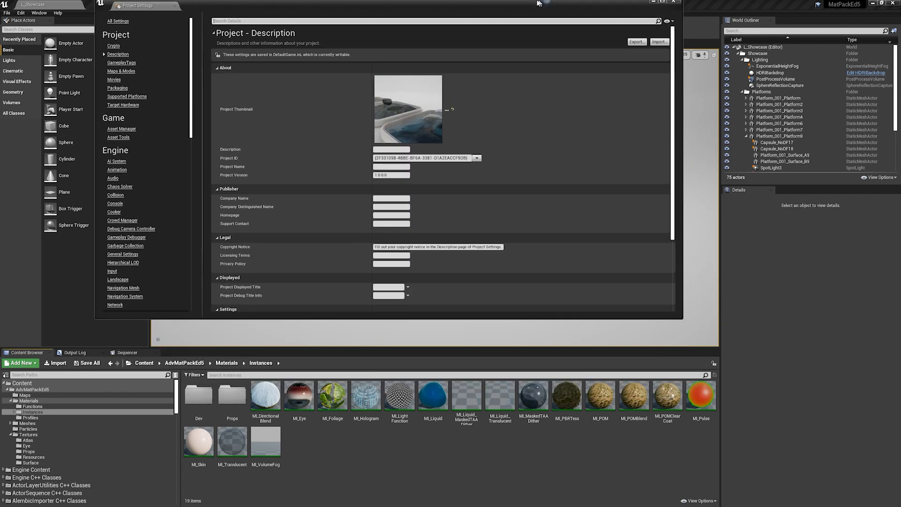
double_click(538, 3)
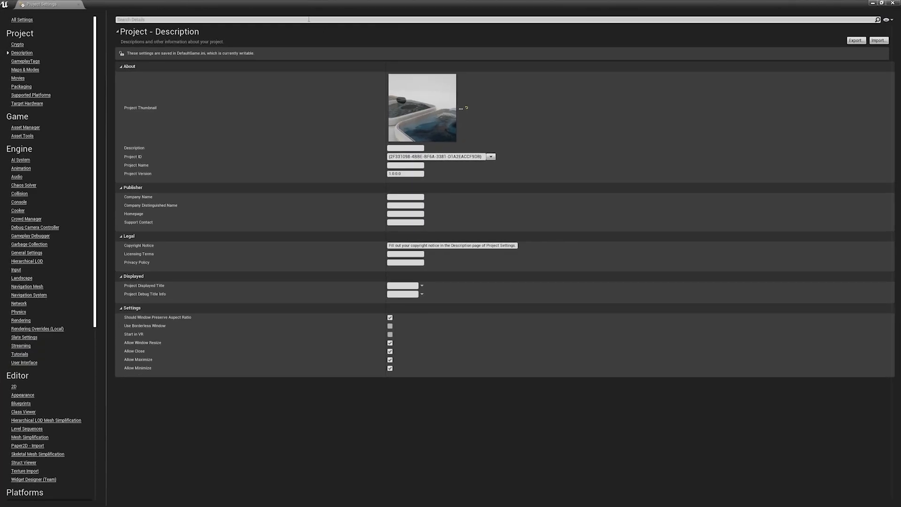
click(309, 19)
text(distance field)
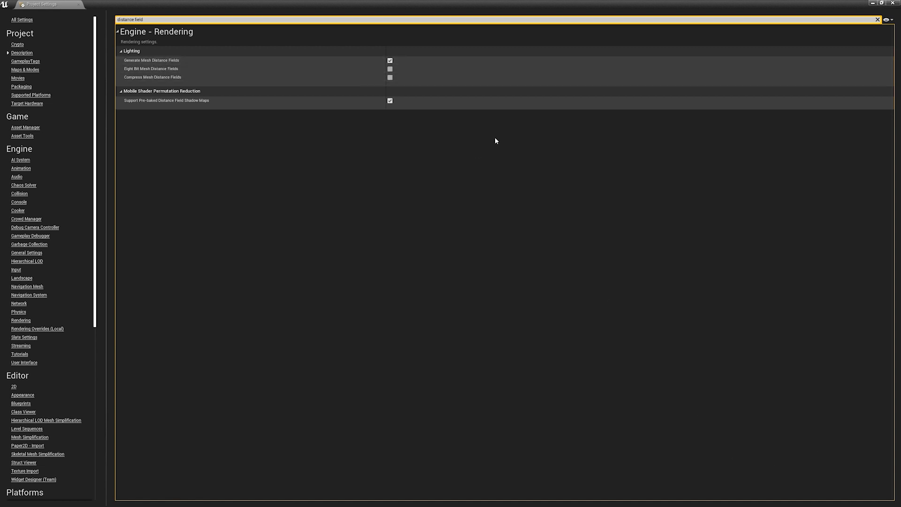
Search the project settings for "clear coat", and close the settings window
key(ctrl+a)
text(clear coat)
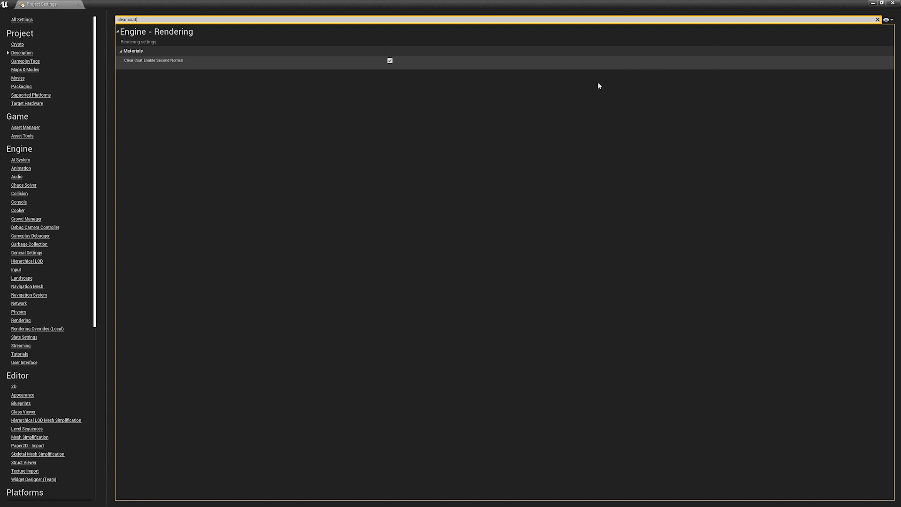
double_click(569, 3)
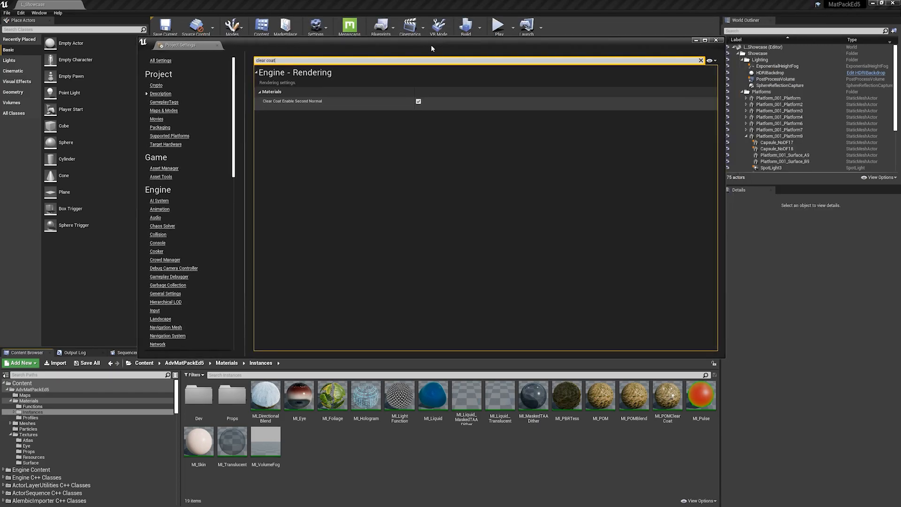
click(715, 40)
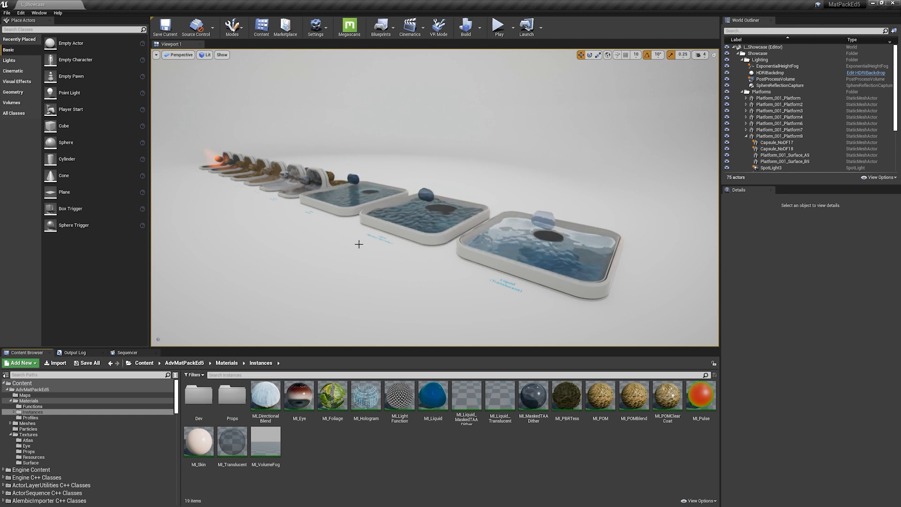
Select the capsule on the Skin platform and open its MI_Skin material instance for editing
key(w)
right_drag(434, 198, 165, 171)
key(w)
key(d)
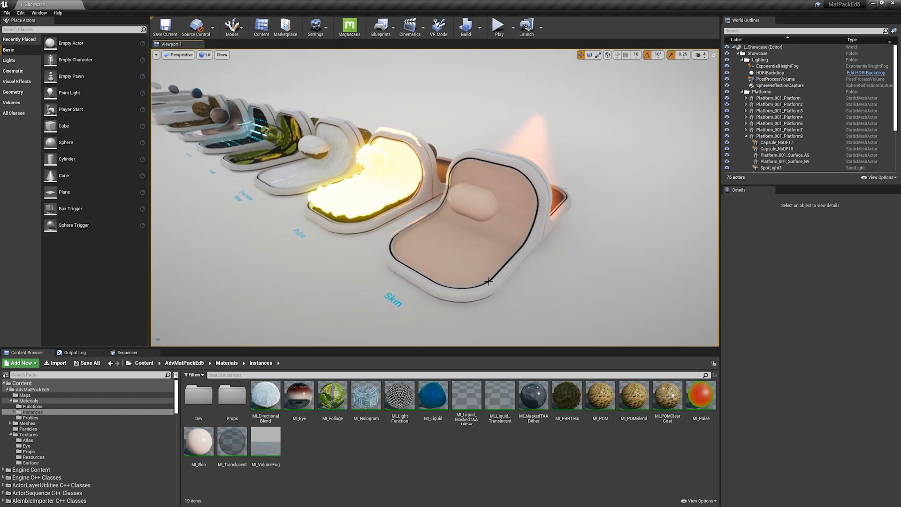
click(474, 197)
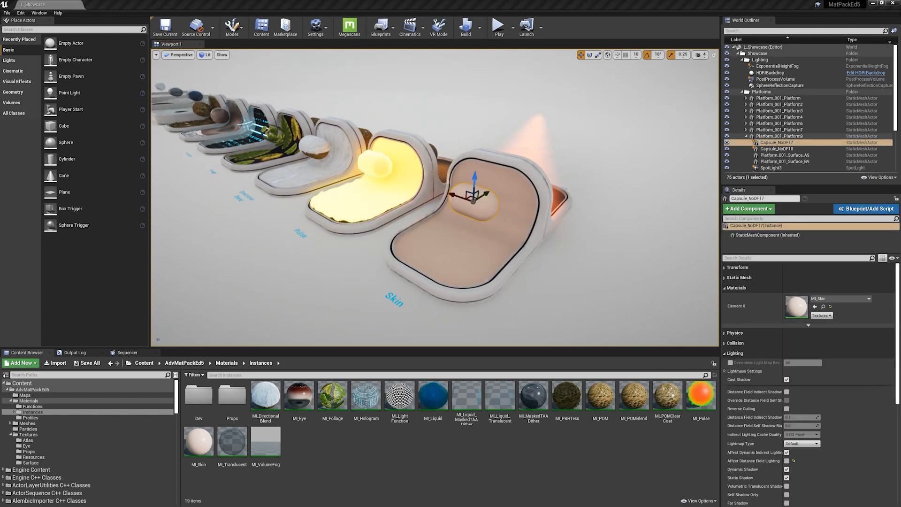
drag(900, 53, 399, 1)
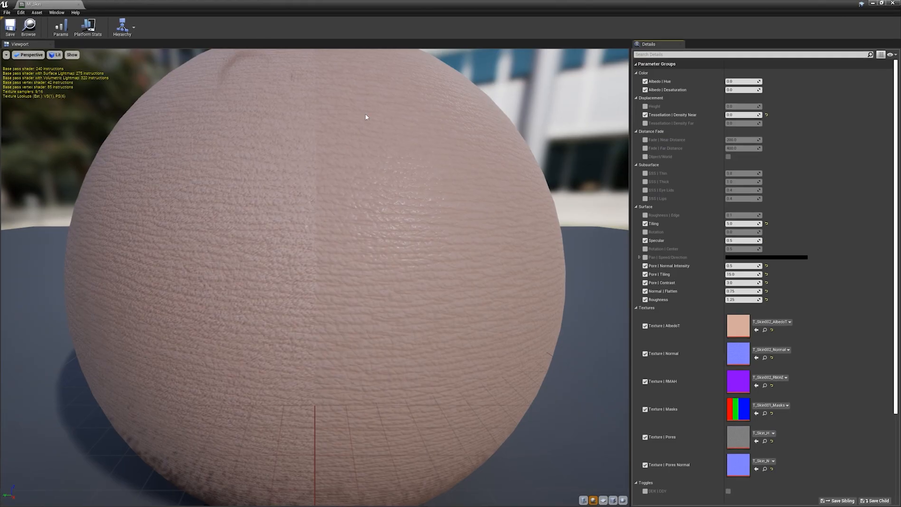
Hide the grid in the MI_Skin material preview and frame the whole sphere
click(72, 55)
click(68, 73)
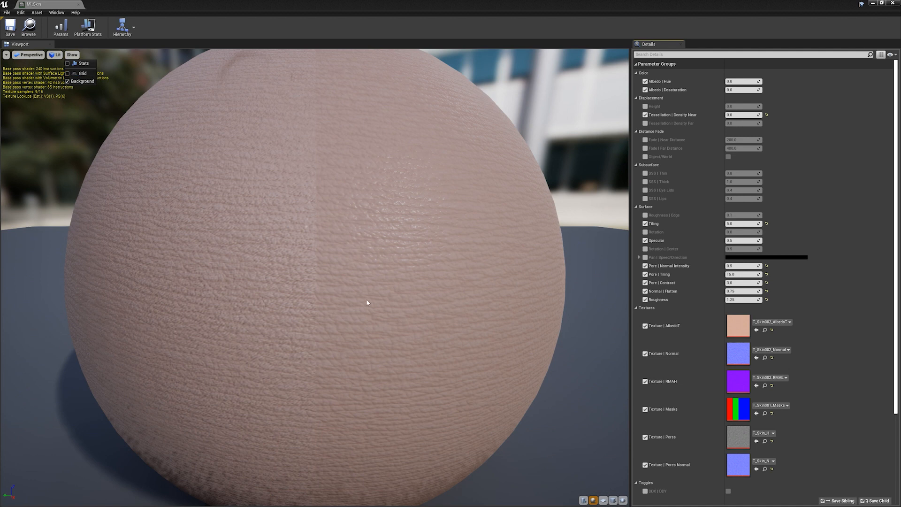
right_drag(332, 280, 332, 225)
drag(332, 280, 324, 280)
drag(435, 297, 234, 249)
right_drag(436, 297, 436, 343)
drag(436, 296, 443, 298)
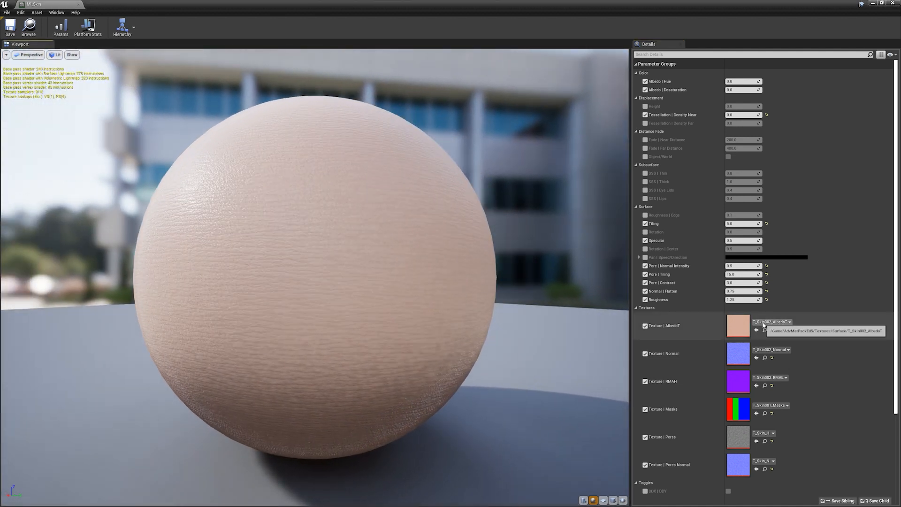
Set the skin material's Roughness to 2.5 and check the surface from several angles
click(741, 299)
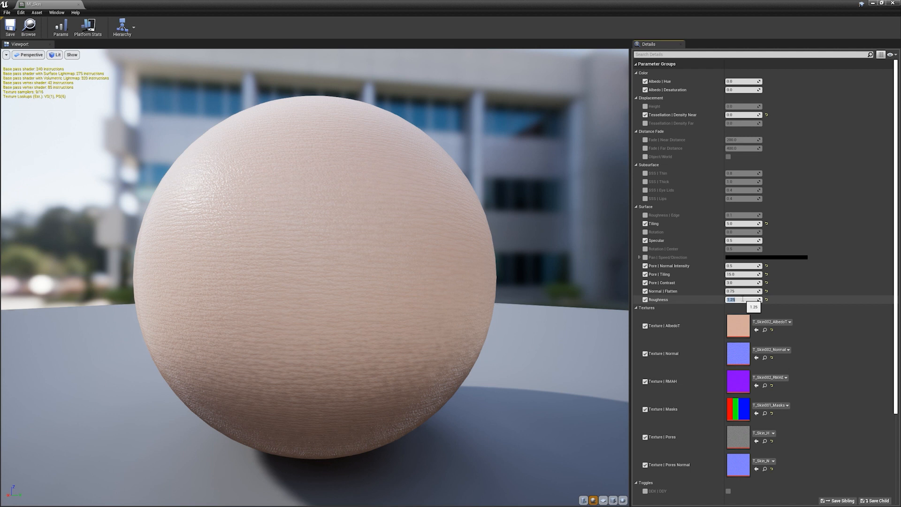
text(2.5)
key(Return)
mouse_move(485, 268)
mouse_down()
mouse_move(420, 255)
mouse_move(449, 297)
mouse_move(629, 297)
mouse_up()
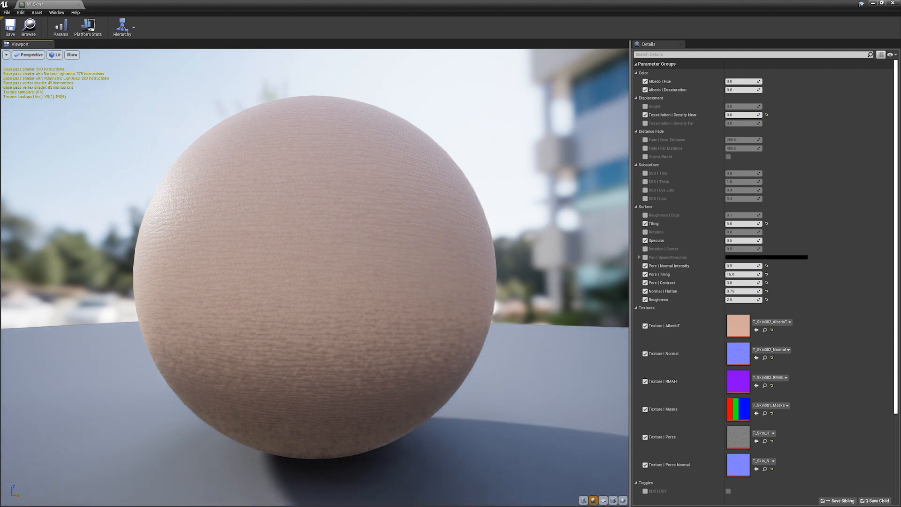
drag(465, 269, 305, 270)
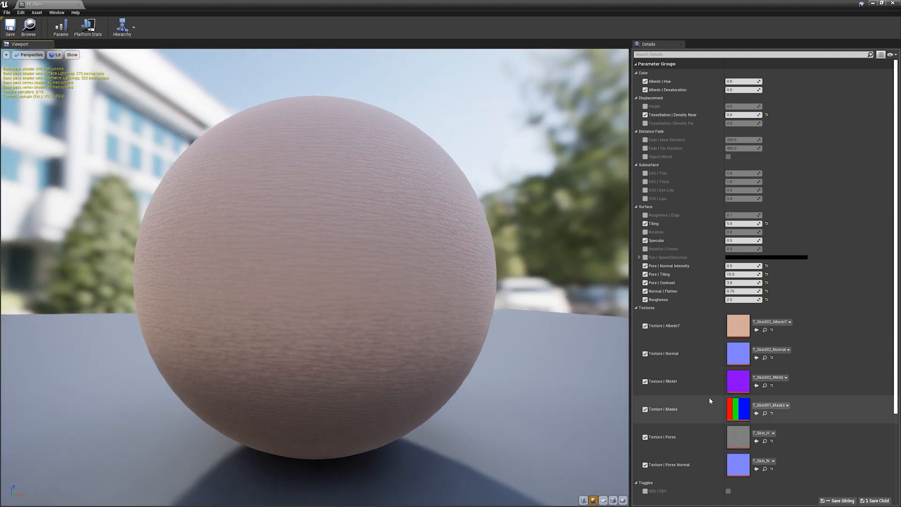
Toggle the Texture | Masks override off and back on to compare its effect on the skin
click(645, 409)
click(645, 409)
drag(483, 369, 423, 369)
drag(526, 228, 387, 228)
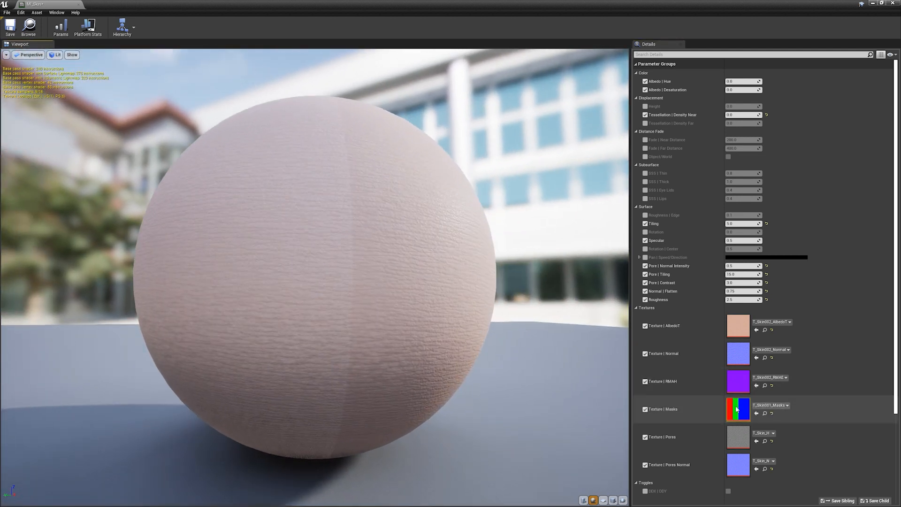
click(645, 410)
click(645, 409)
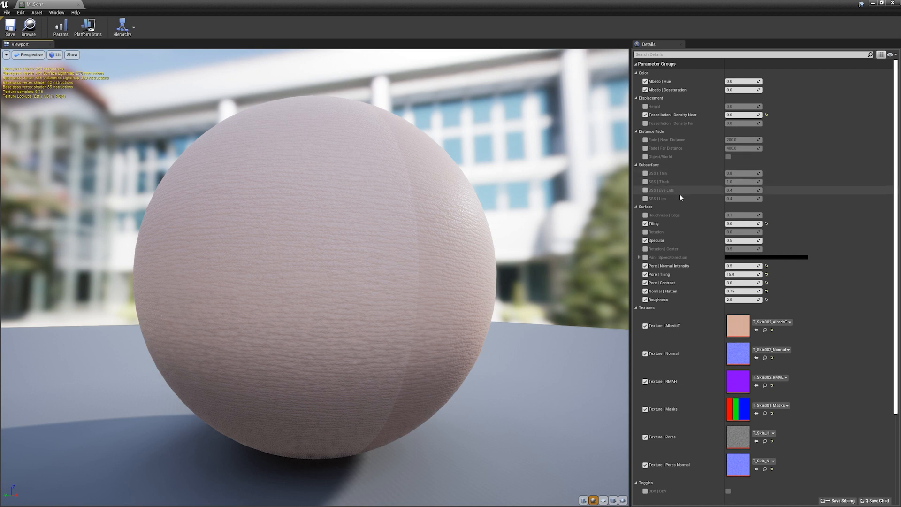
click(646, 409)
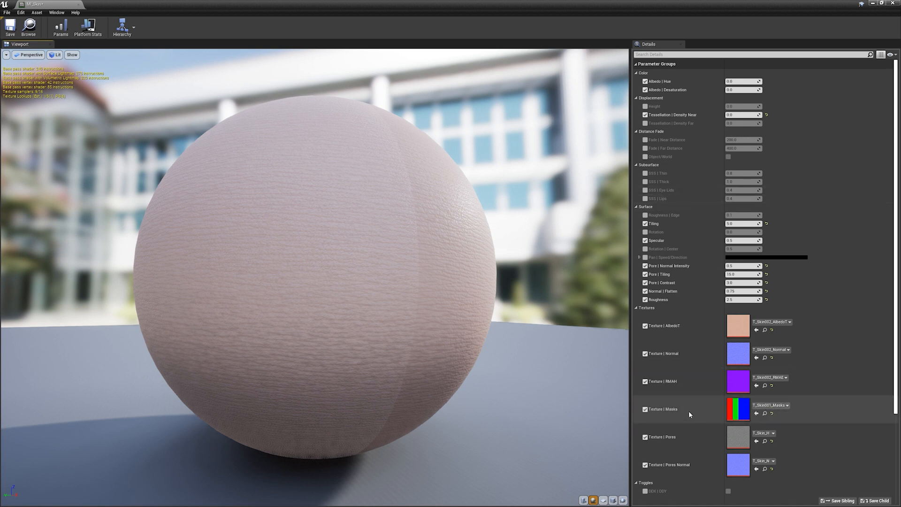
Toggle the Texture | Pores Normal override off and back on, and inspect the skin surface up close
scroll(688, 409, down, 1)
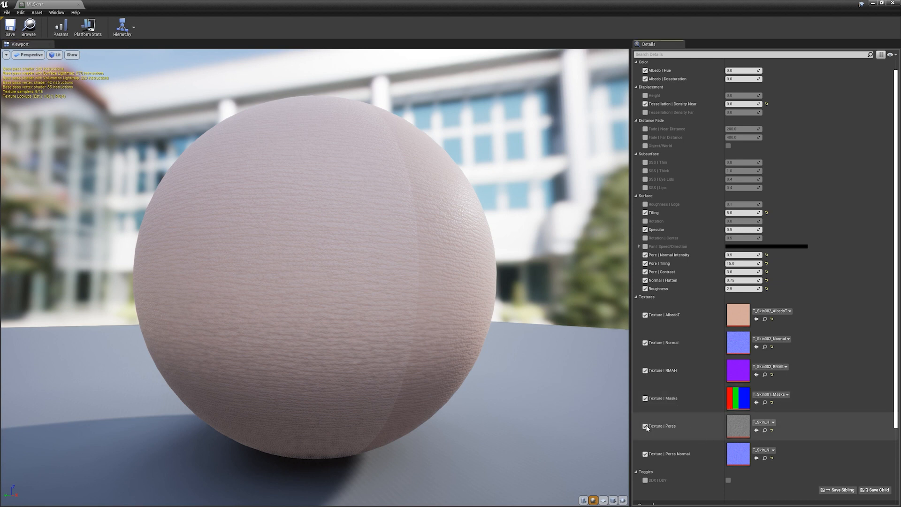
click(646, 454)
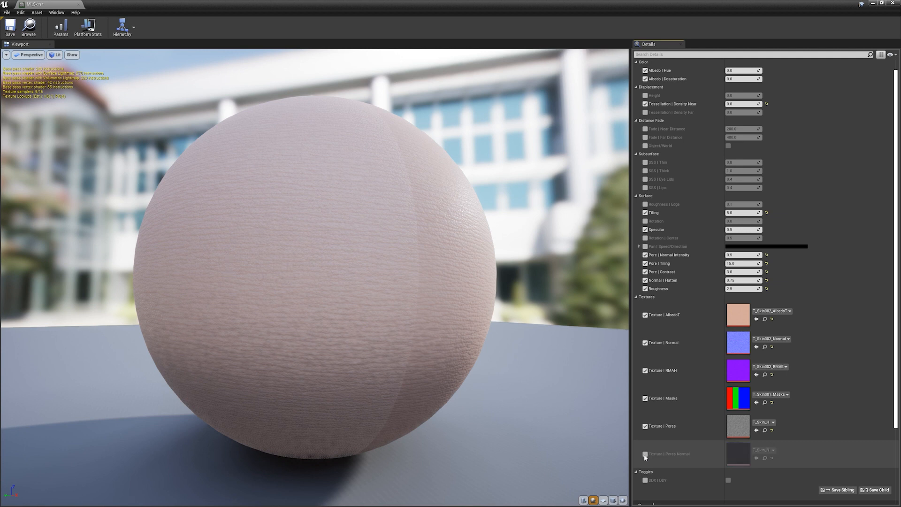
scroll(314, 277, up, 6)
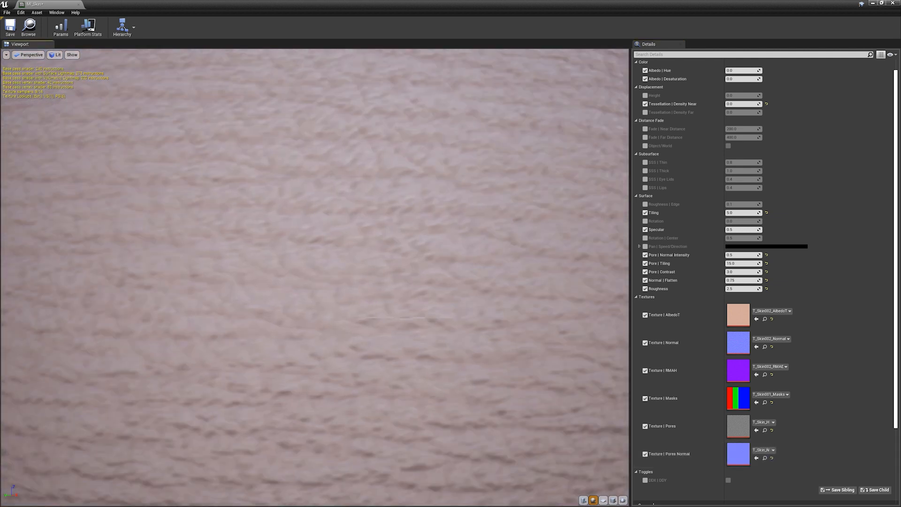
scroll(315, 277, down, 8)
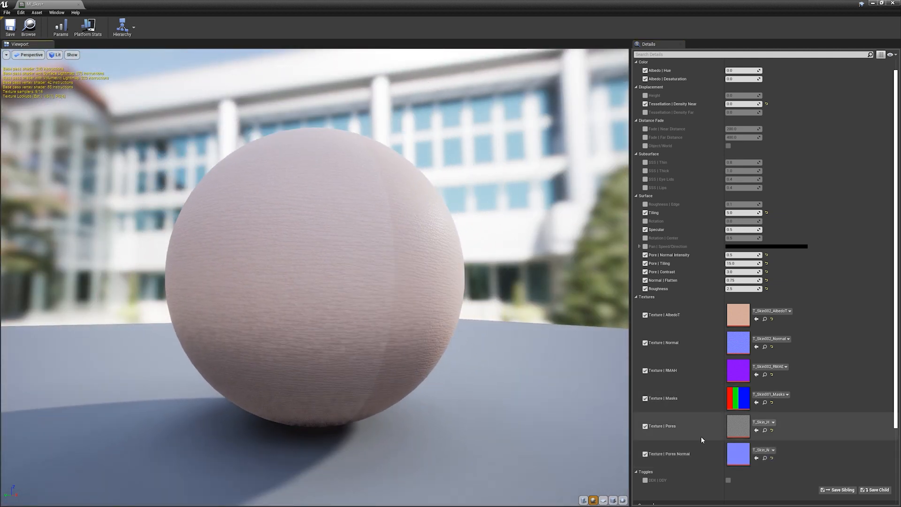
Open the T_Skin_H pores texture, inspect it with and without its alpha channel, and close it
double_click(738, 427)
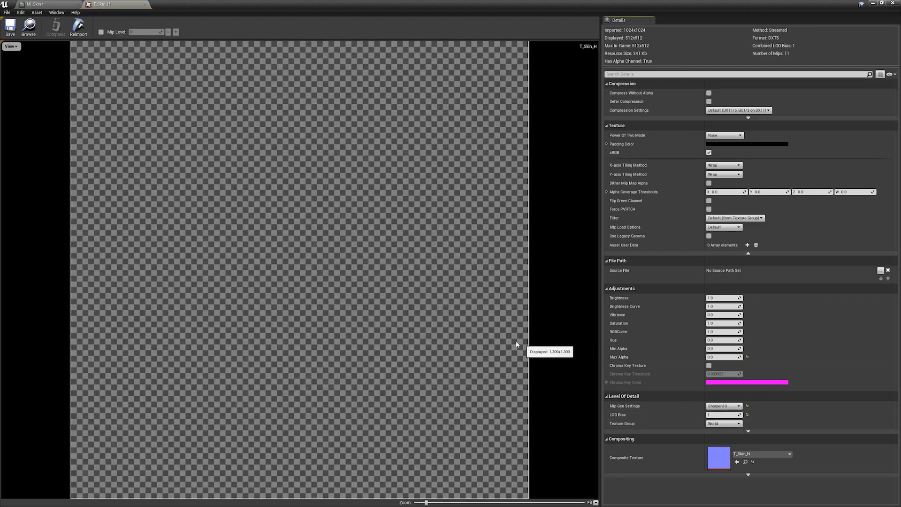
click(11, 46)
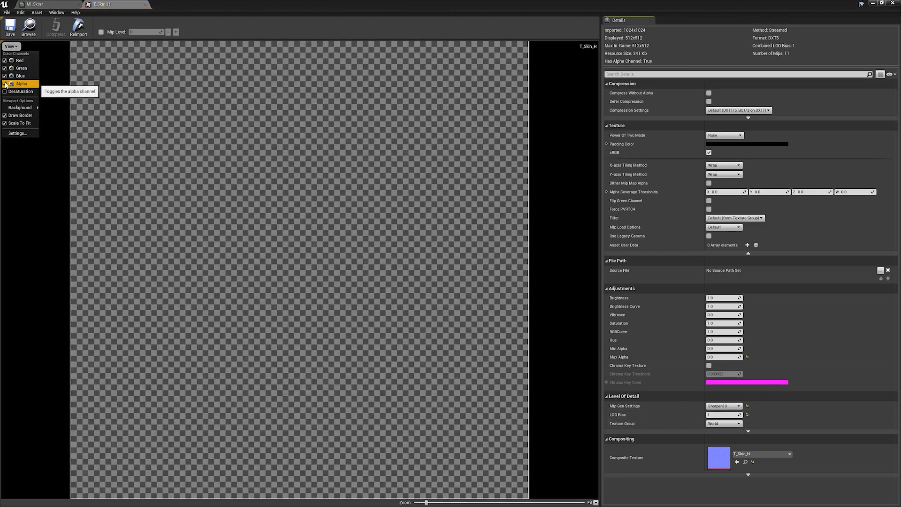
click(5, 84)
click(5, 85)
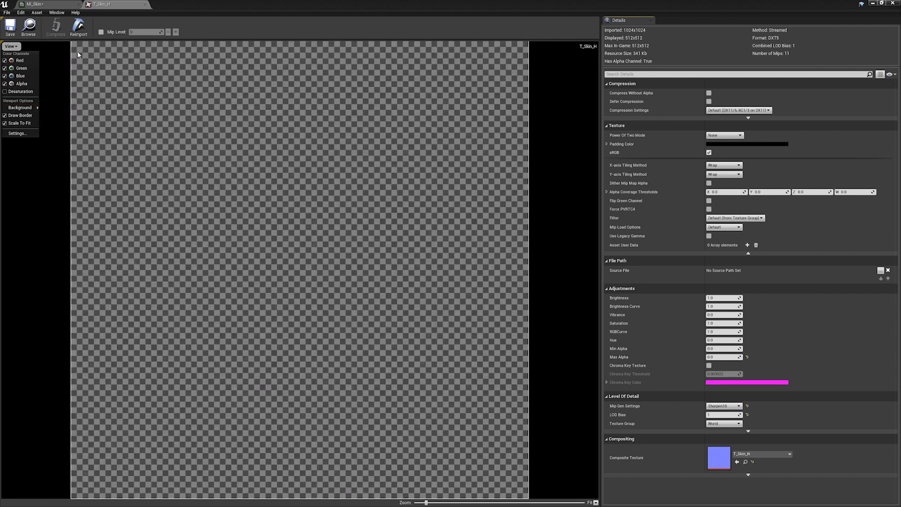
click(145, 5)
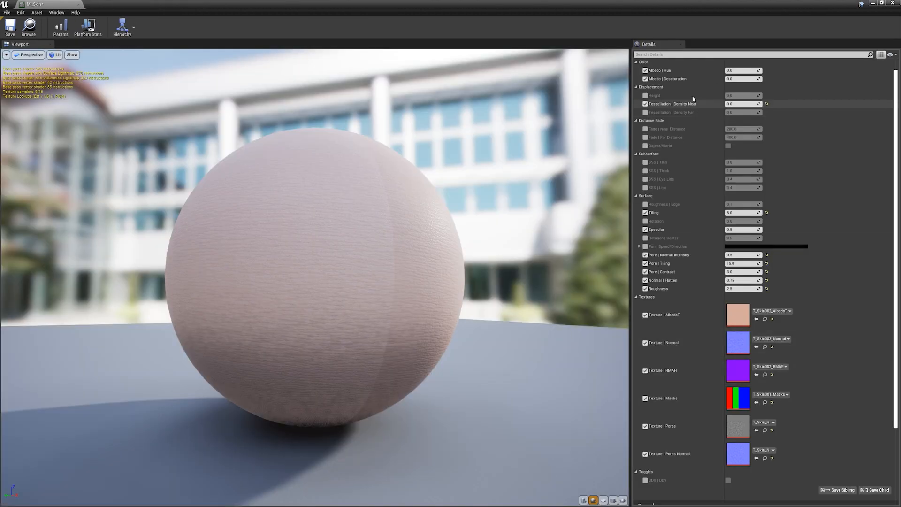
Disable the Albedo | Hue and Albedo | Desaturation overrides
scroll(684, 252, up, 1)
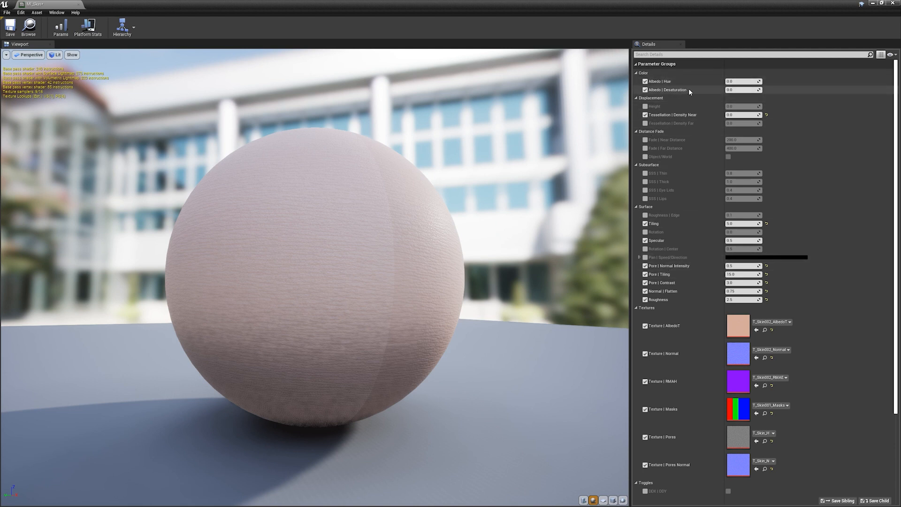
click(645, 89)
click(646, 81)
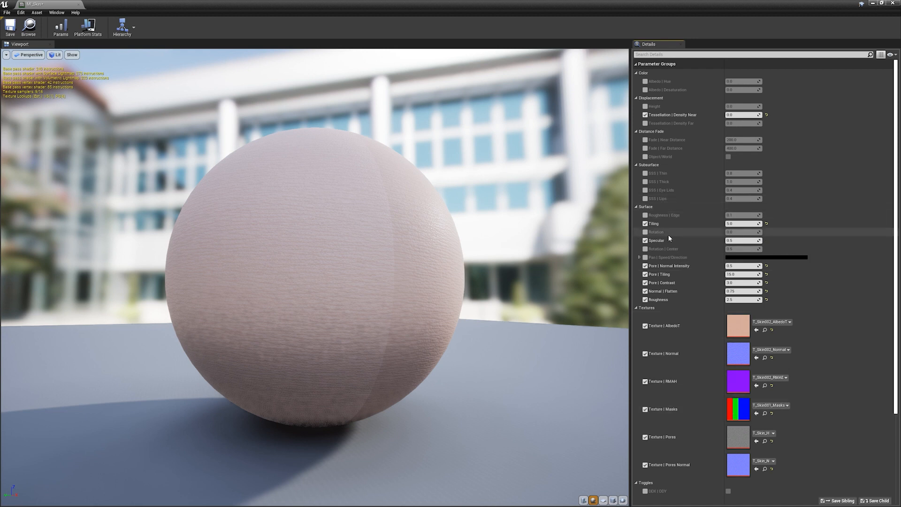
Try a different Tiling value on the skin material and return it to 5
scroll(664, 223, down, 3)
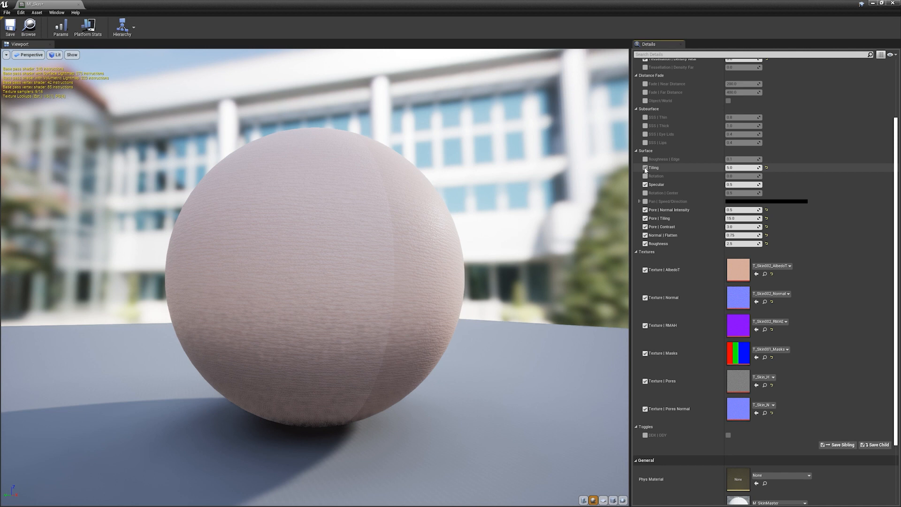
drag(738, 167, 705, 167)
click(743, 168)
text(5)
key(Return)
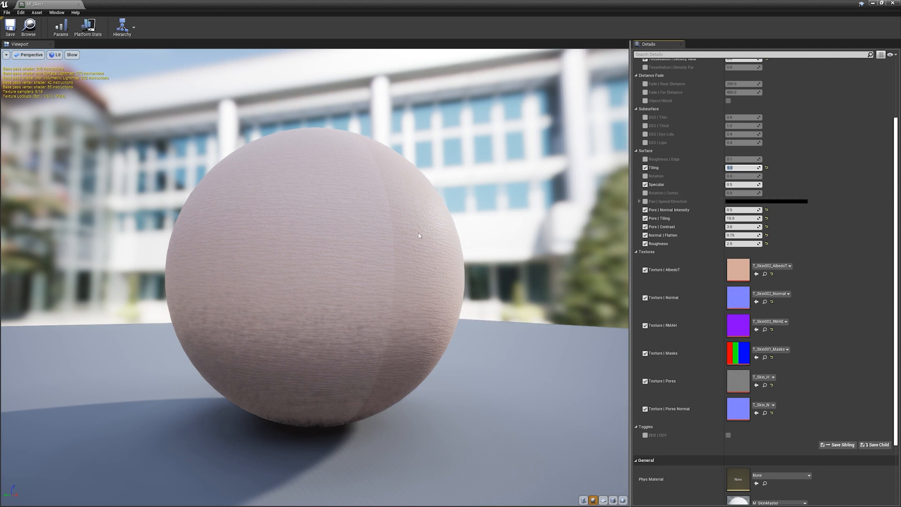
drag(411, 252, 427, 252)
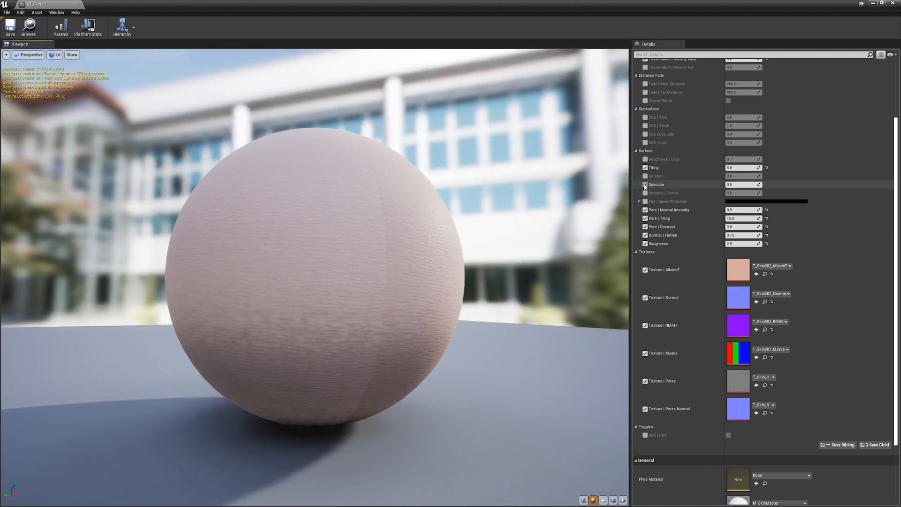
Try a Specular value of about 1.2 and return it to 0.5
drag(732, 185, 761, 185)
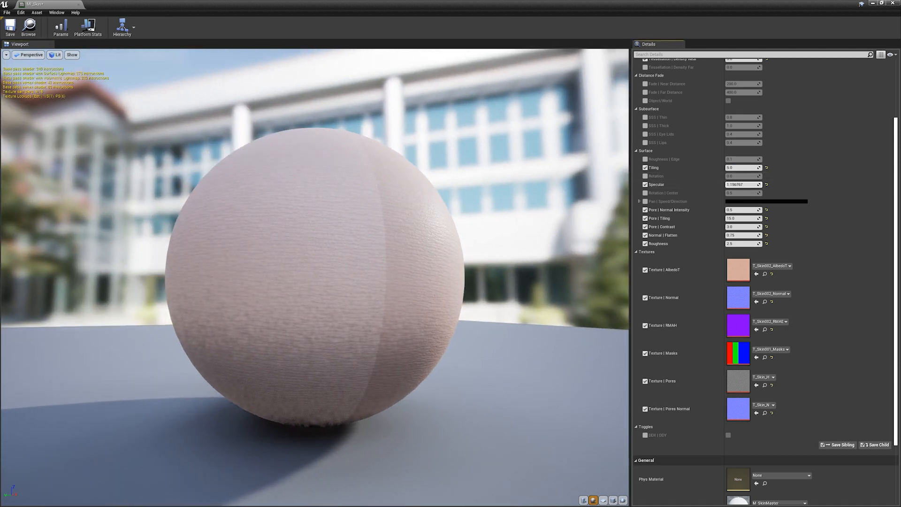
click(752, 184)
text(.5)
Try the Rotation override at -0.2 and disable it again
click(645, 176)
drag(737, 178, 742, 178)
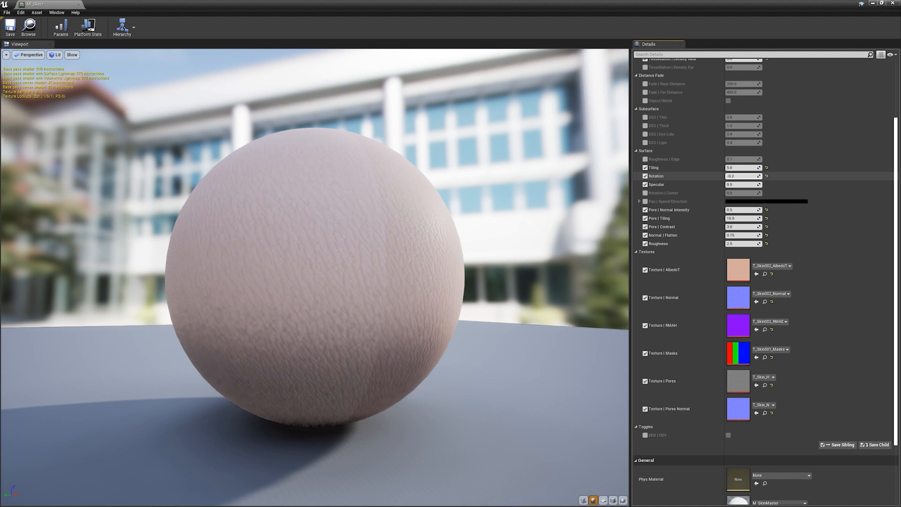
click(645, 177)
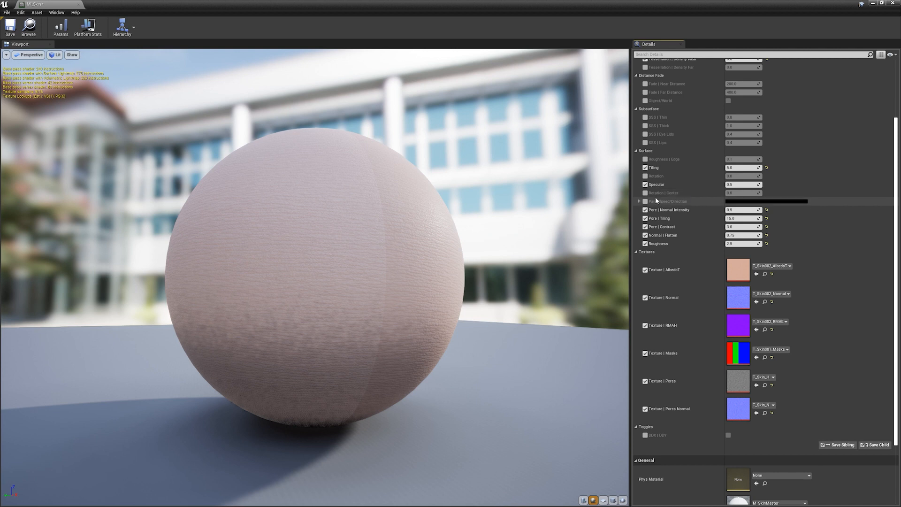
Try the Pan | Speed/Direction override with R at 0.1 and disable it again
click(639, 202)
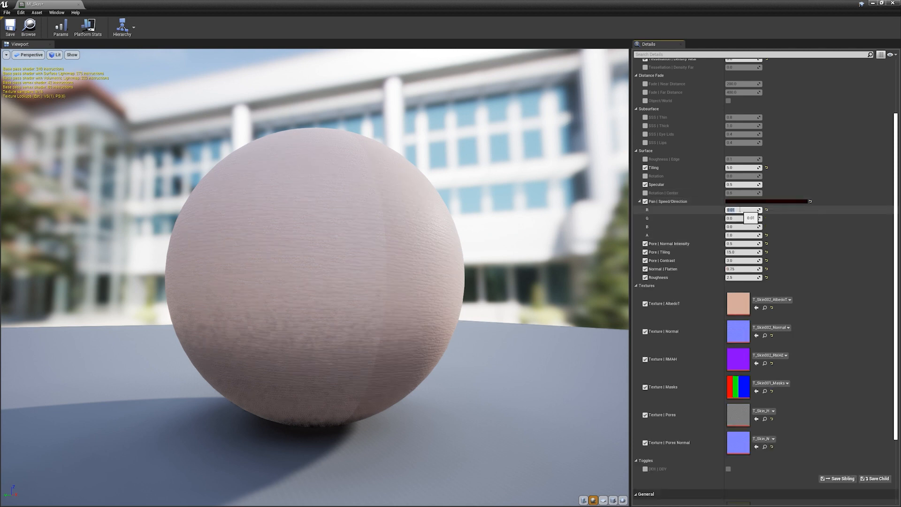
text(0.1)
key(Return)
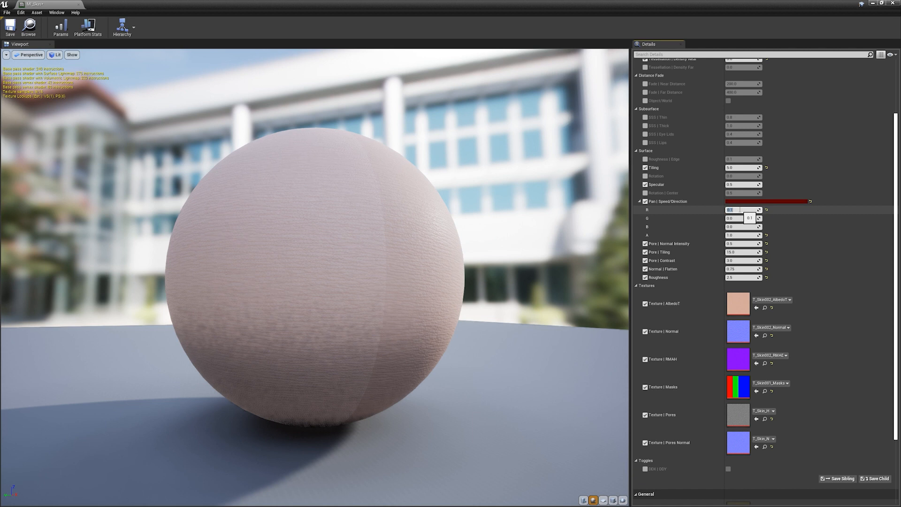
click(6, 55)
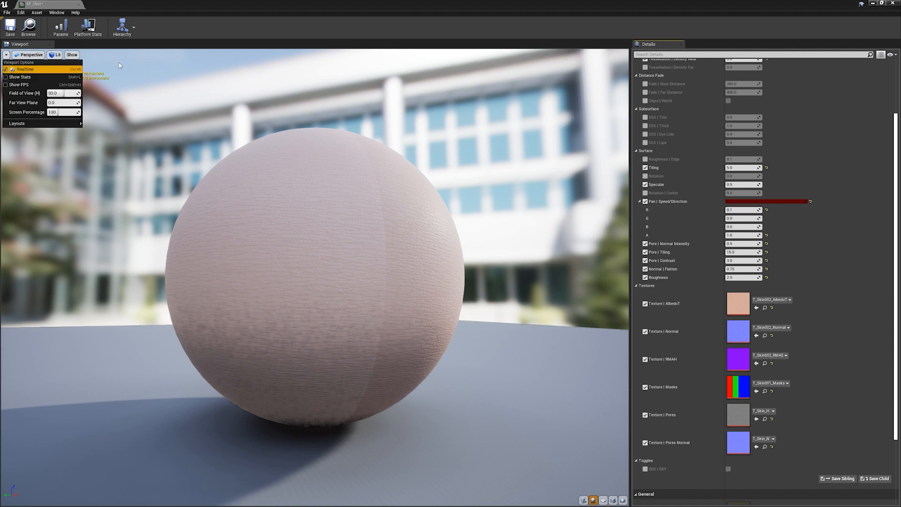
click(372, 159)
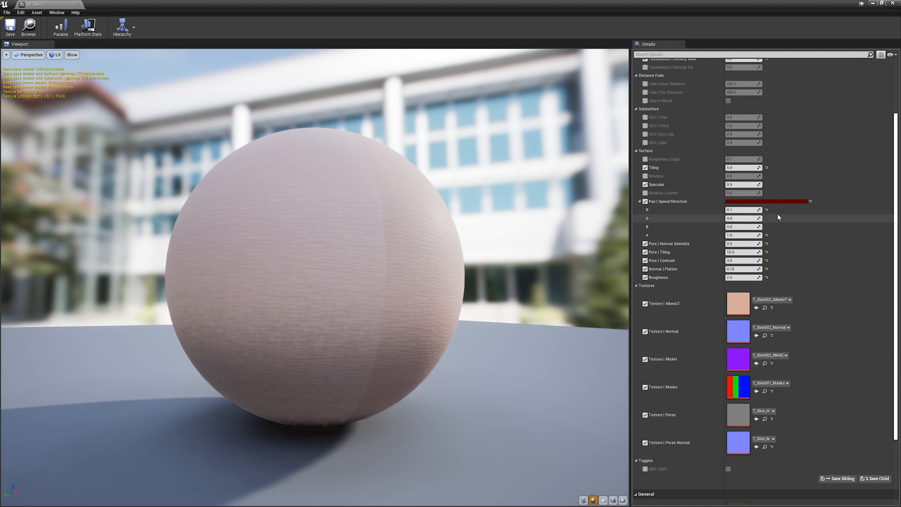
click(645, 201)
click(640, 202)
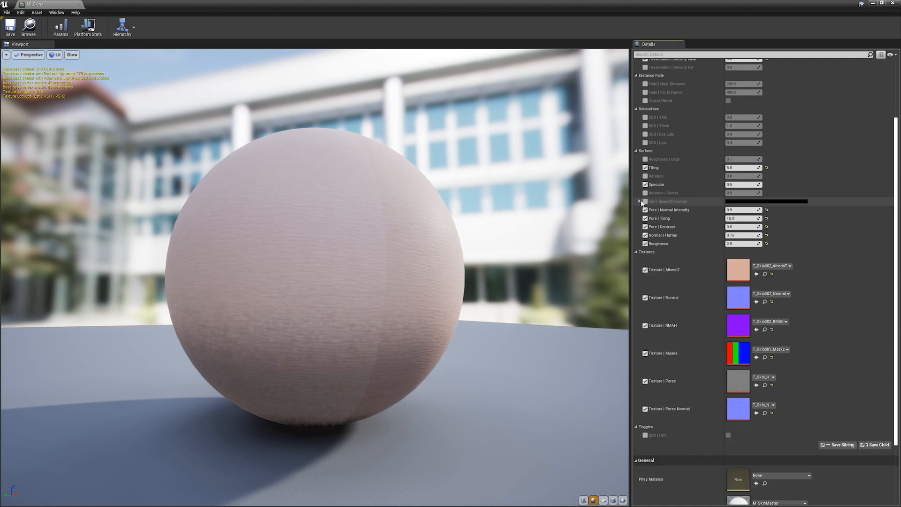
Set Pore | Tiling to 15, then try a different Pore | Contrast value and undo it
drag(744, 210, 735, 210)
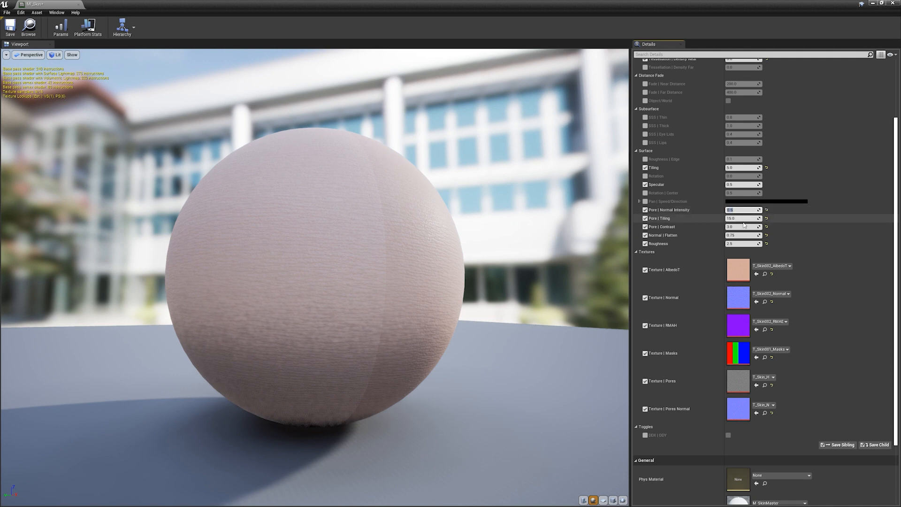
click(745, 219)
click(744, 218)
text(15)
key(Return)
drag(741, 226, 747, 226)
key(ctrl+z)
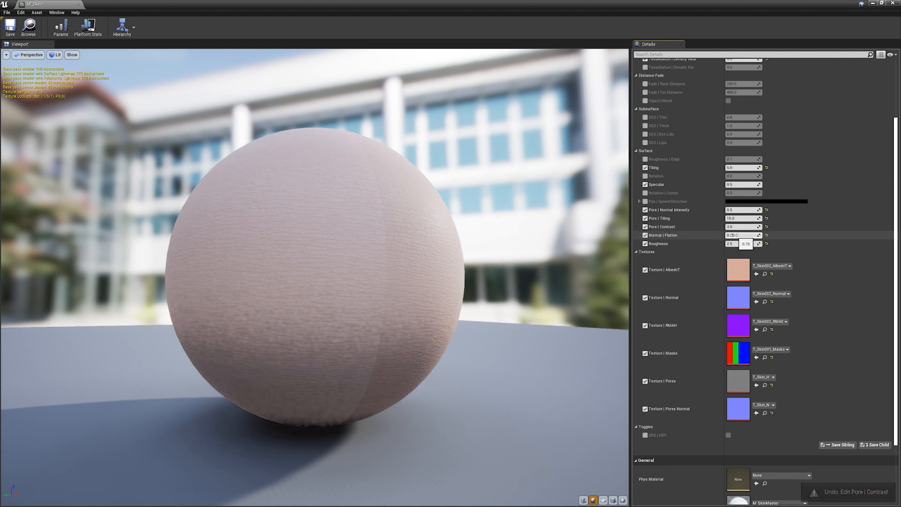
Try a Normal | Flatten value of 0 and return it to 0.75
click(744, 234)
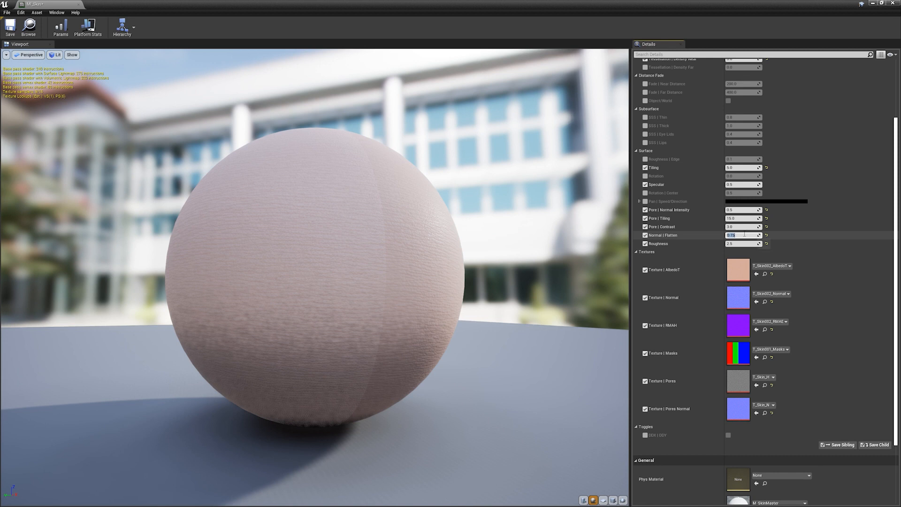
text(0)
key(Return)
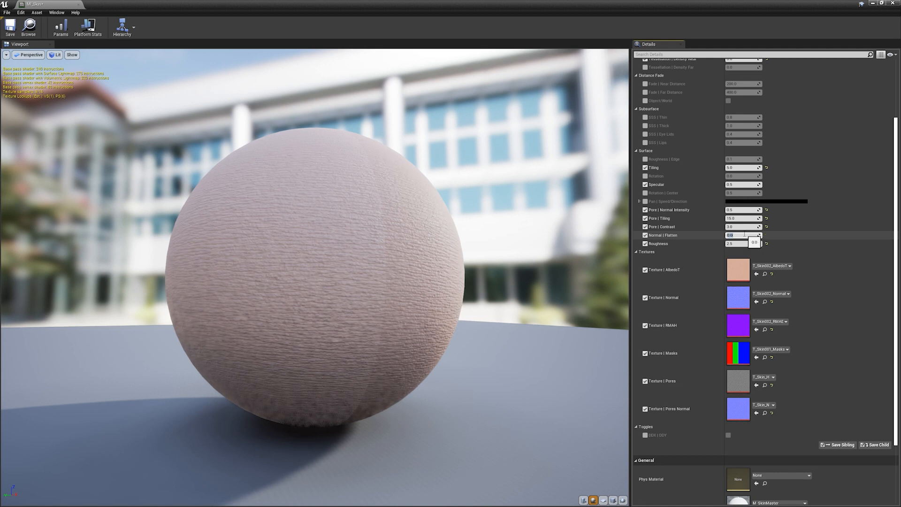
text(.75)
key(Return)
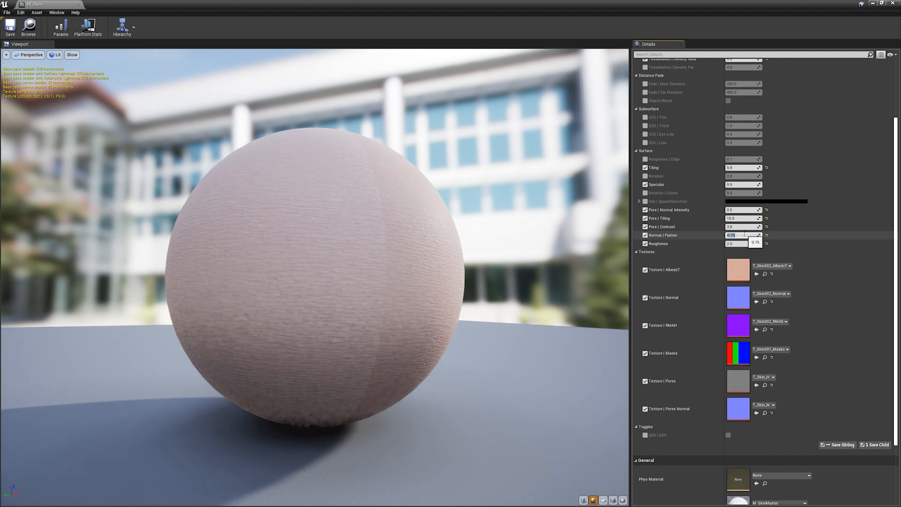
Try a Roughness value of about 1.8 and return it to 2.5
drag(737, 244, 723, 243)
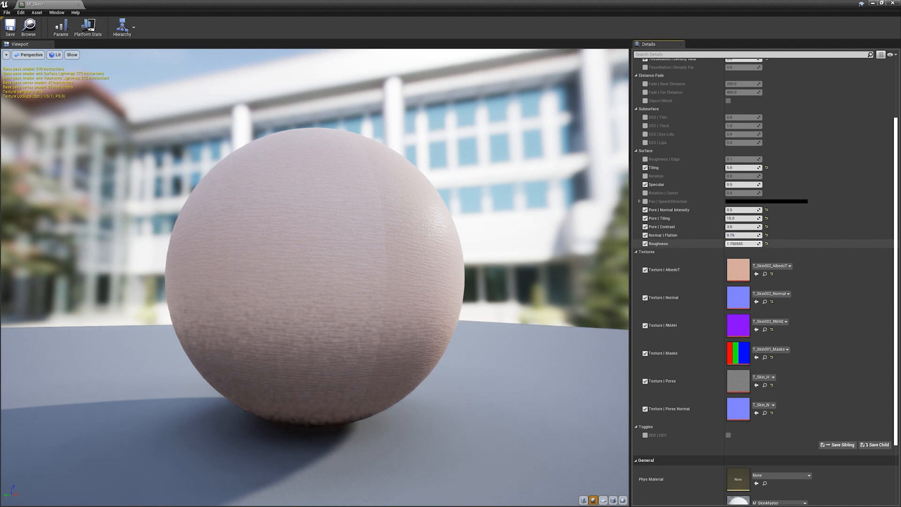
click(741, 243)
text(2.5)
key(Return)
Show the contents of the Materials/Profiles folder and close the skin material instance
scroll(699, 316, down, 2)
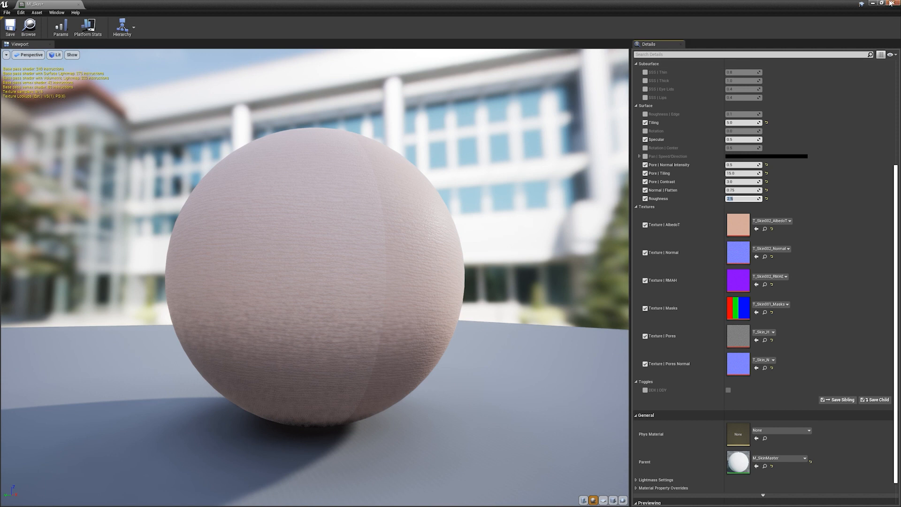
scroll(725, 390, down, 2)
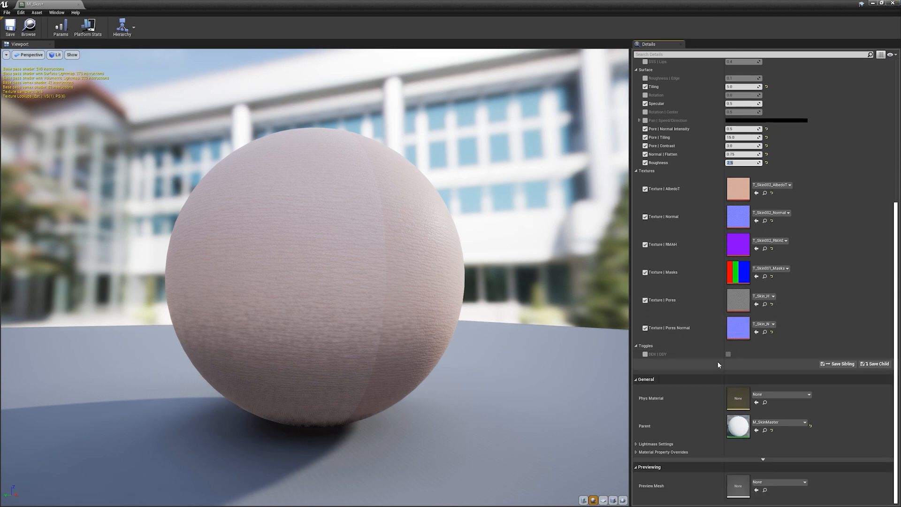
drag(569, 3, 700, 59)
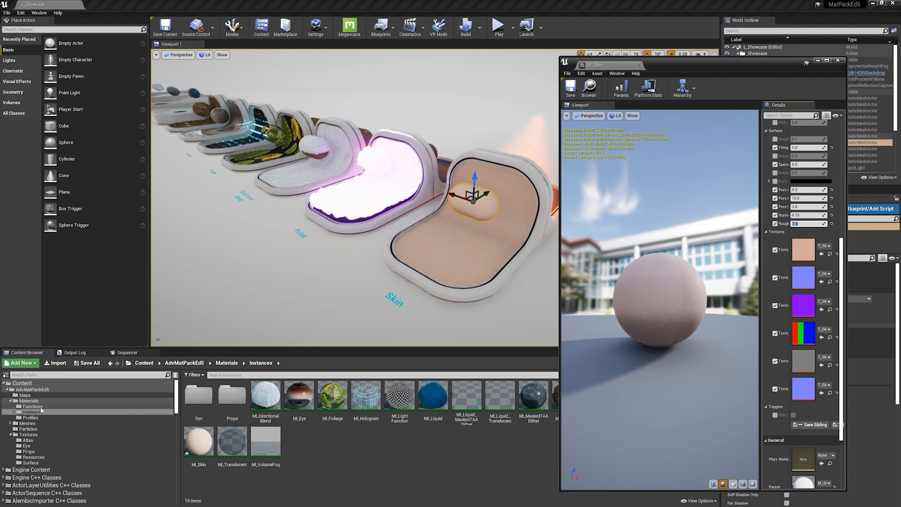
click(32, 418)
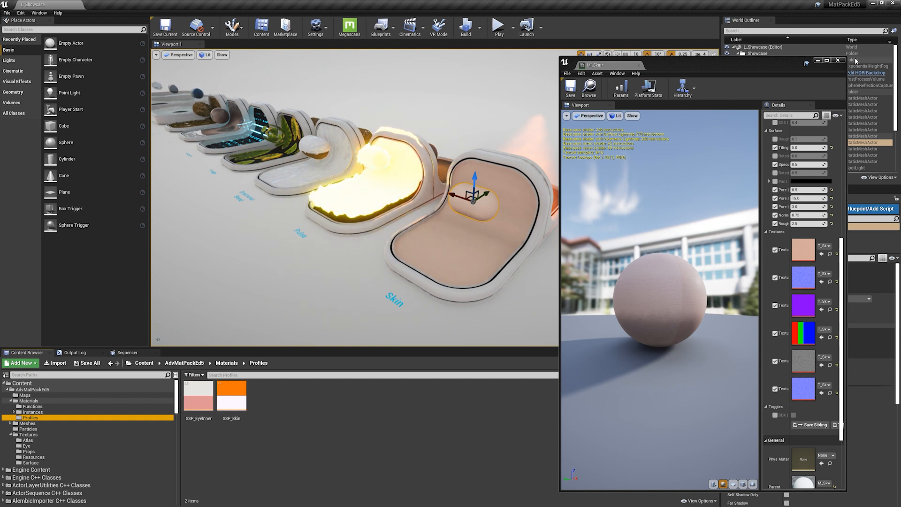
click(838, 60)
Open the material instance of the Pulse display's capsule in a maximized material editor
right_drag(507, 214, 462, 167)
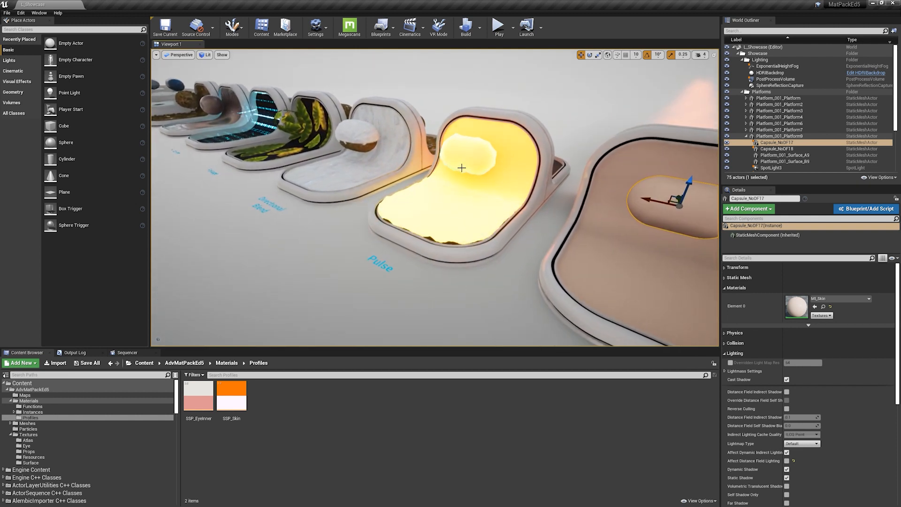
click(461, 167)
double_click(797, 307)
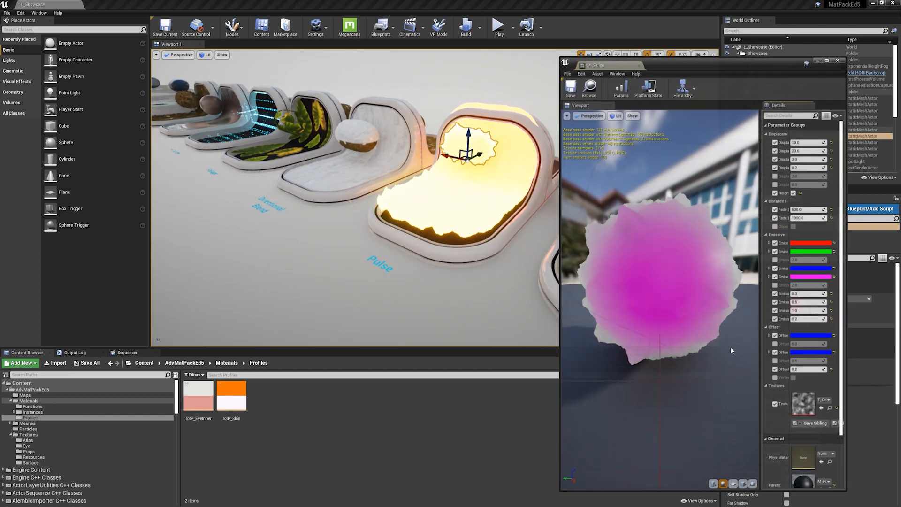
click(485, 175)
key(Escape)
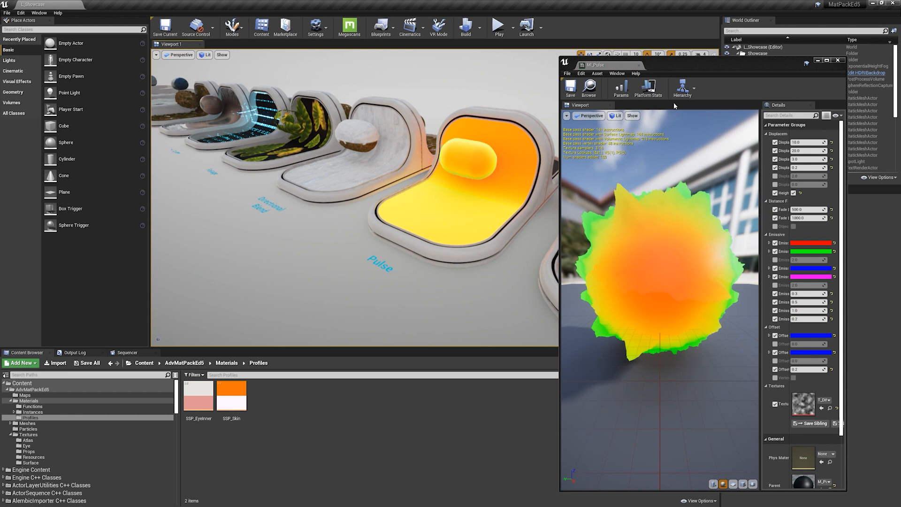
double_click(672, 68)
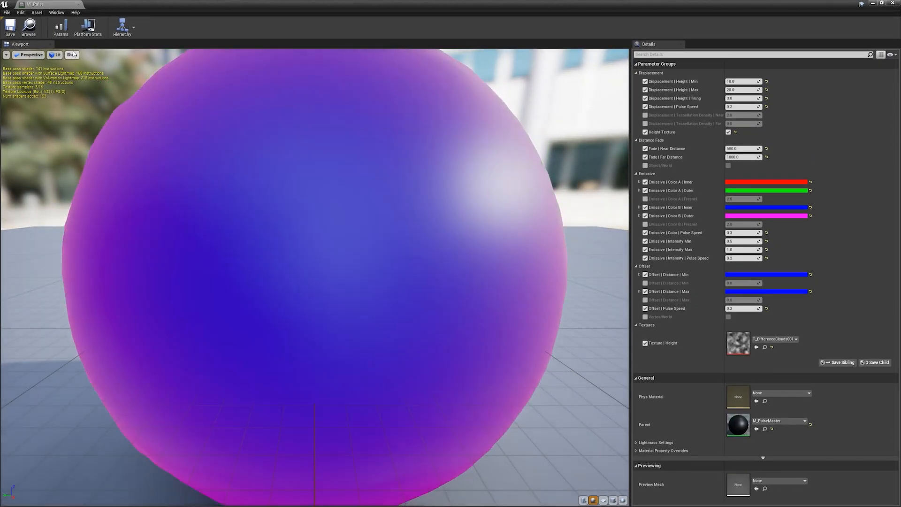
Hide the grid in the pulse material's preview viewport
click(74, 53)
click(78, 76)
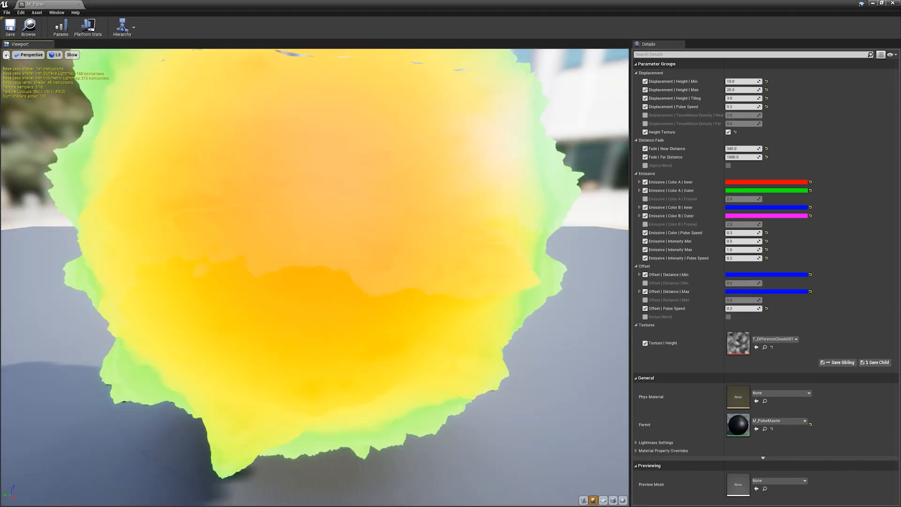
click(6, 55)
click(33, 87)
Try an Offset | Pulse Speed of 5 and return it to 0.2
drag(404, 284, 287, 284)
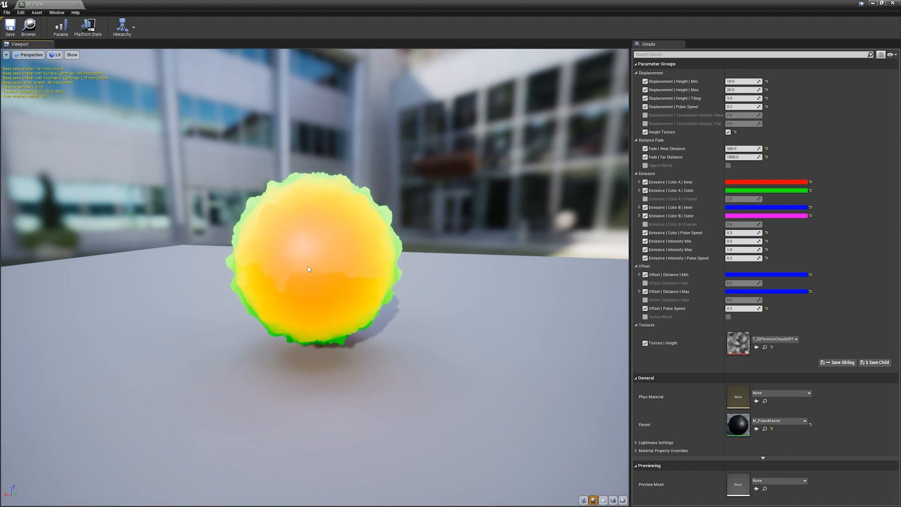
drag(285, 281, 263, 274)
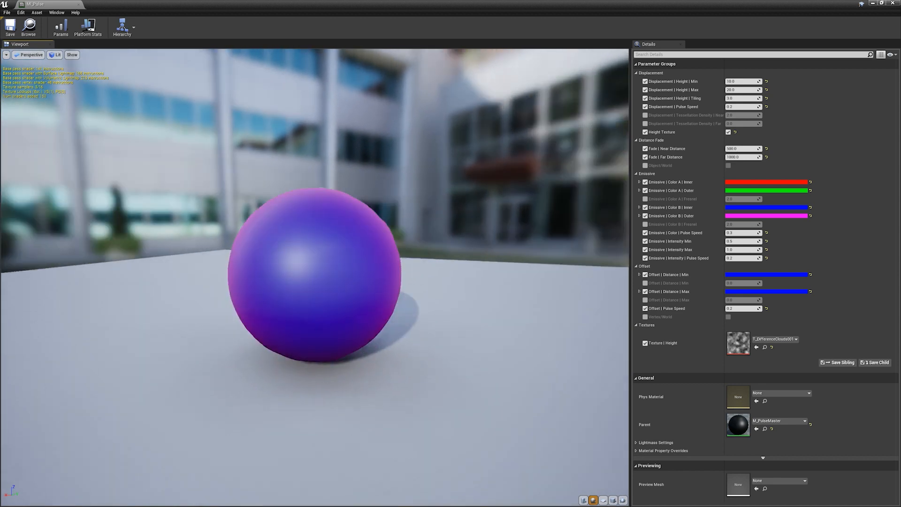
drag(383, 272, 336, 272)
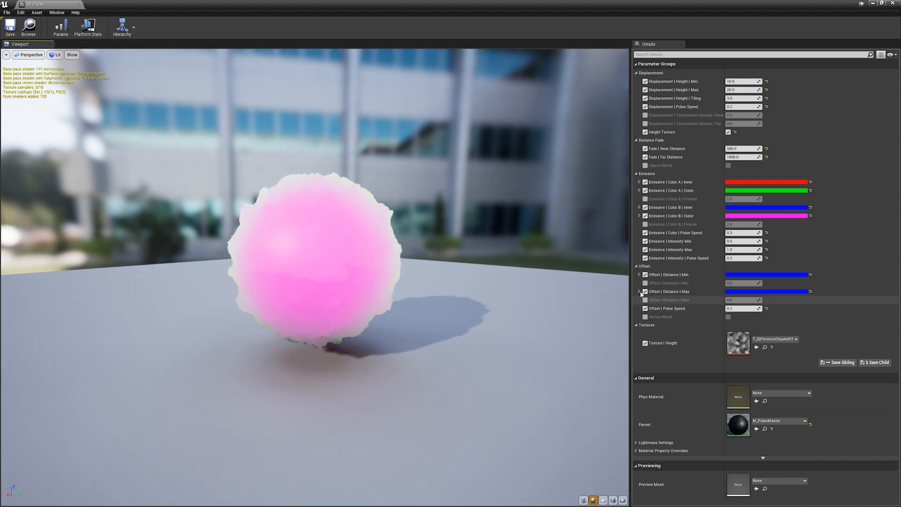
click(746, 308)
text(50)
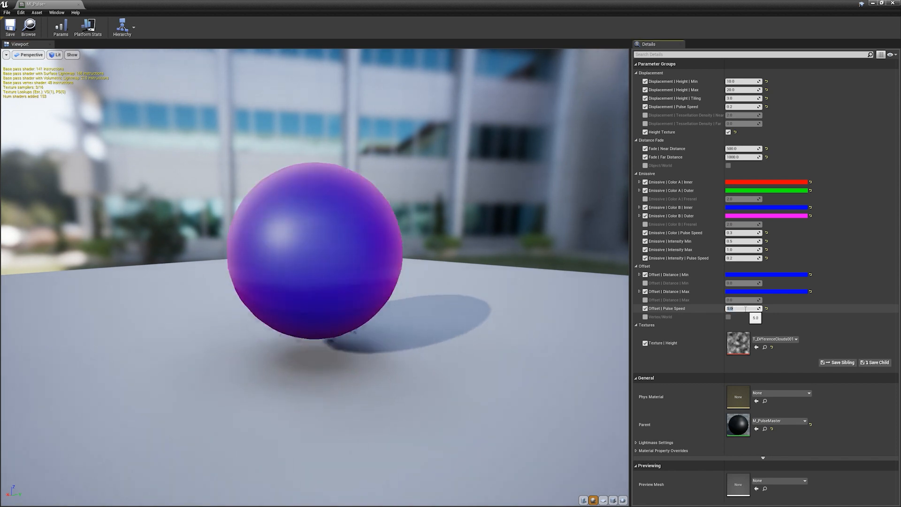
key(Return)
text(0.2)
key(Return)
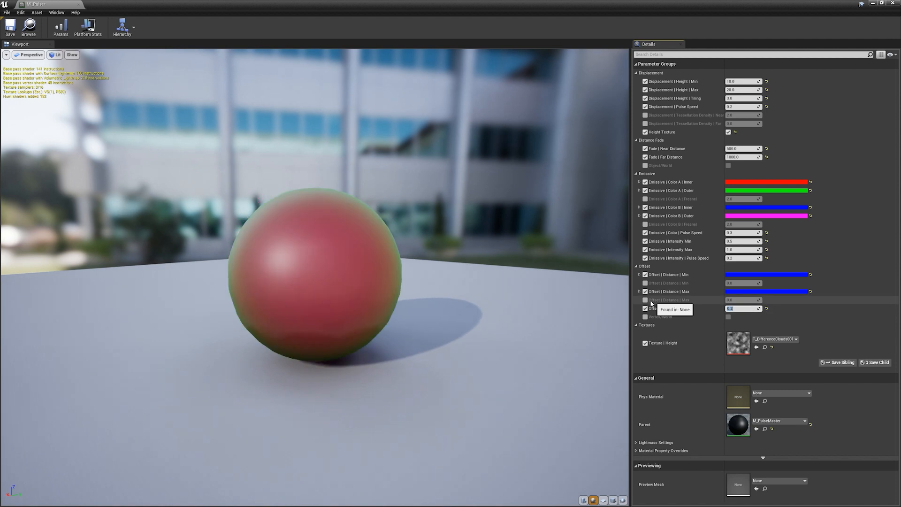
Try a B value of 500 for Offset | Distance | Max
click(639, 292)
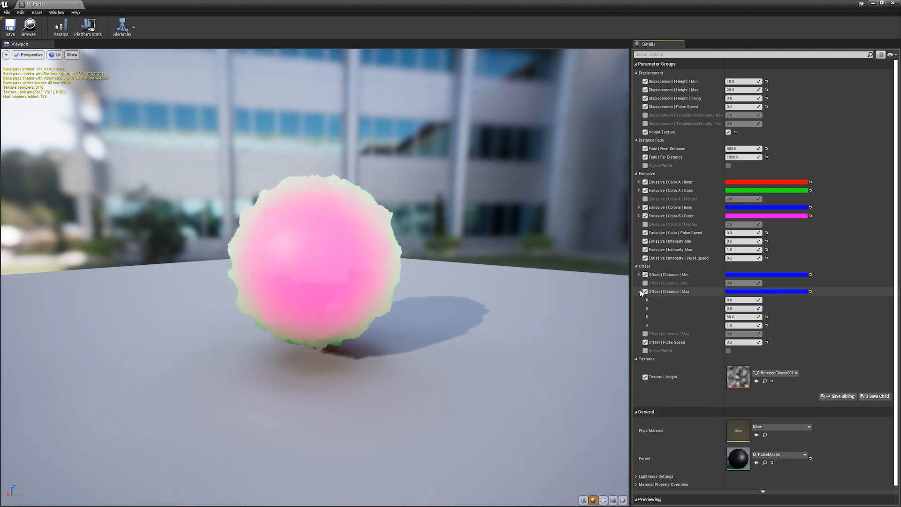
click(744, 317)
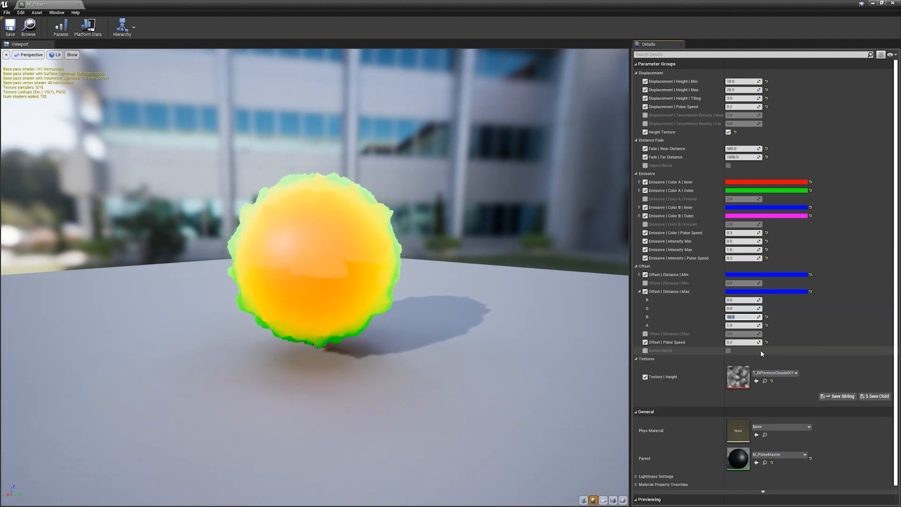
text(500)
key(Return)
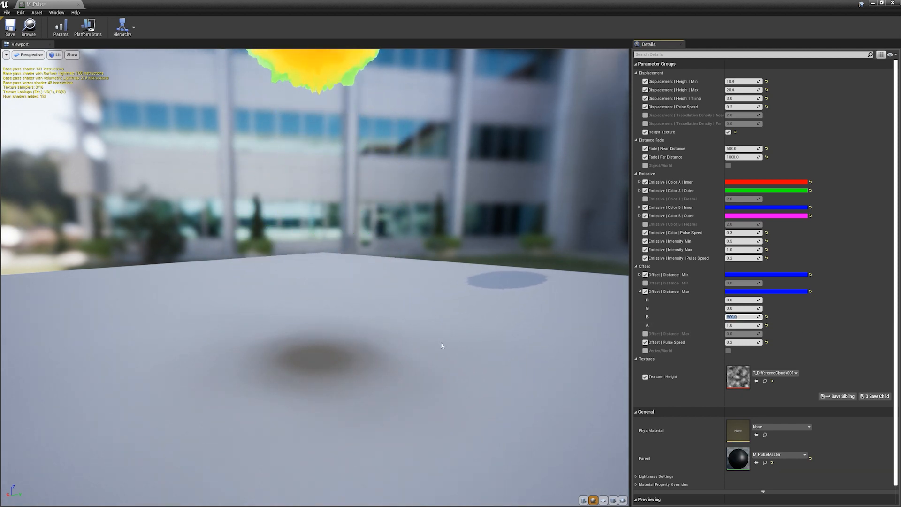
middle_drag(442, 346, 461, 375)
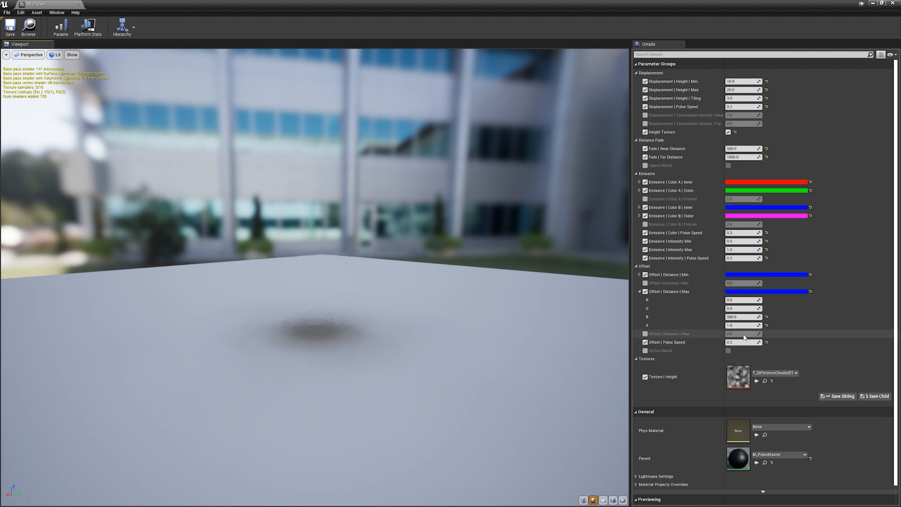
Try a B value of 250 for Offset | Distance | Min
click(639, 275)
drag(735, 300, 739, 301)
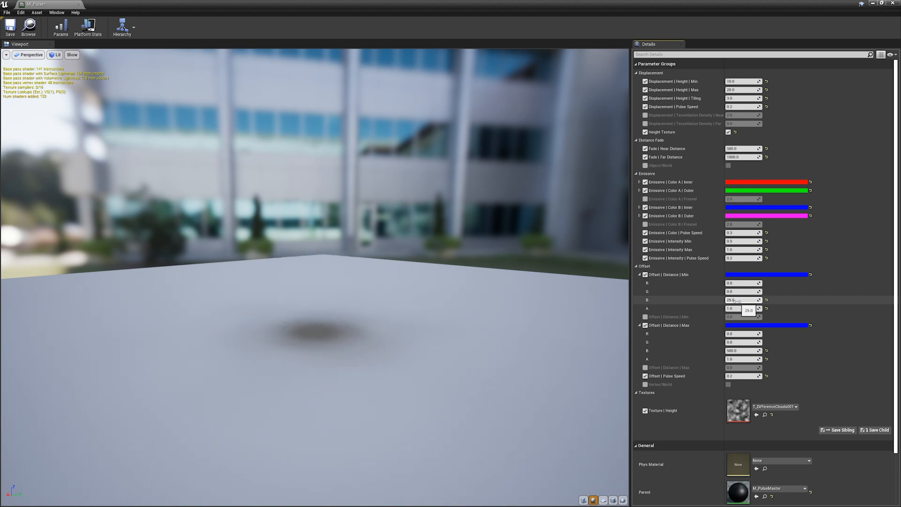
click(740, 300)
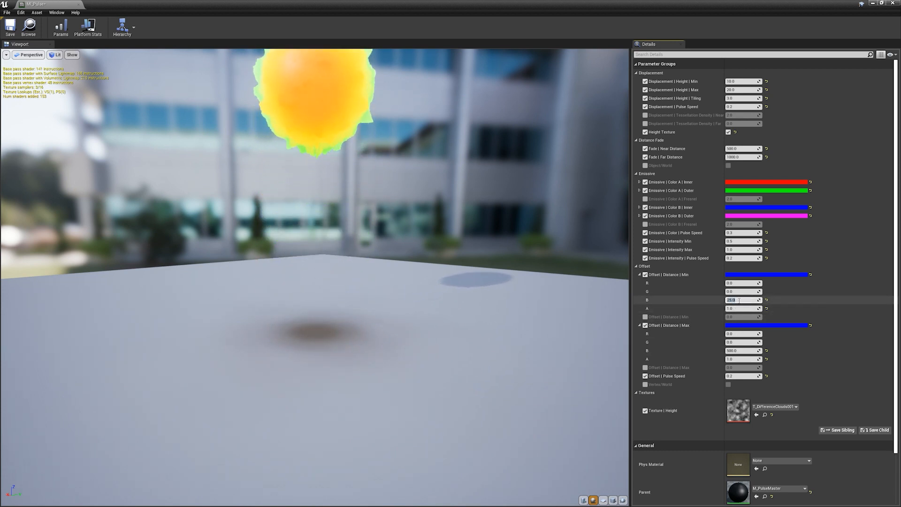
text(250)
key(Return)
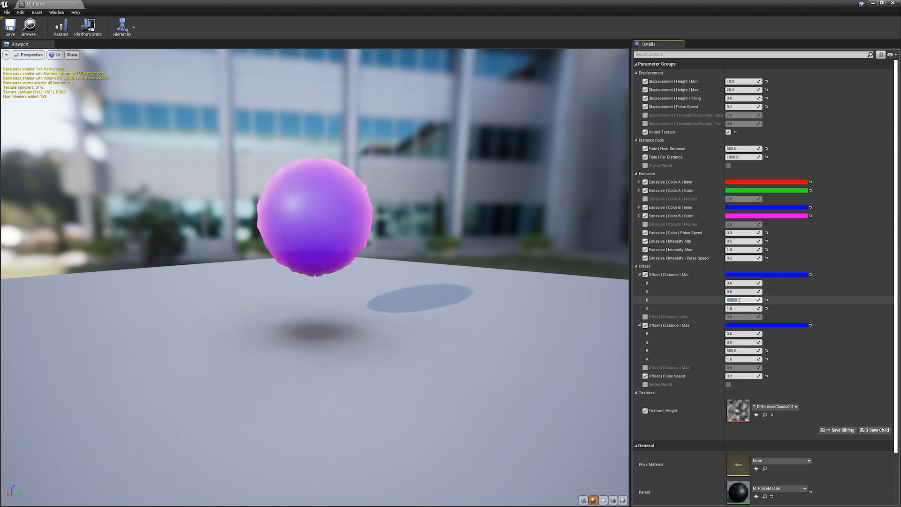
Set the B value to 250 for Offset | Distance | Max and to 125 for Offset | Distance | Min
click(740, 351)
text(250)
key(Return)
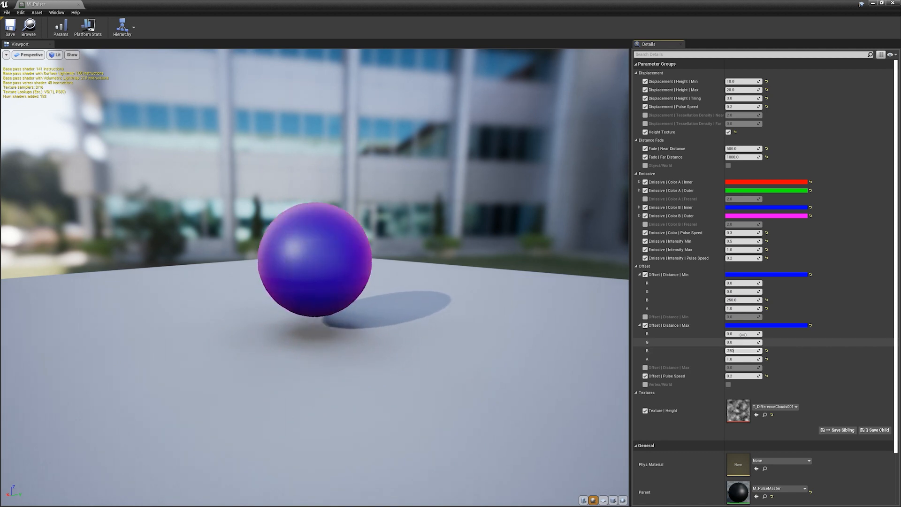
click(746, 300)
text(12)
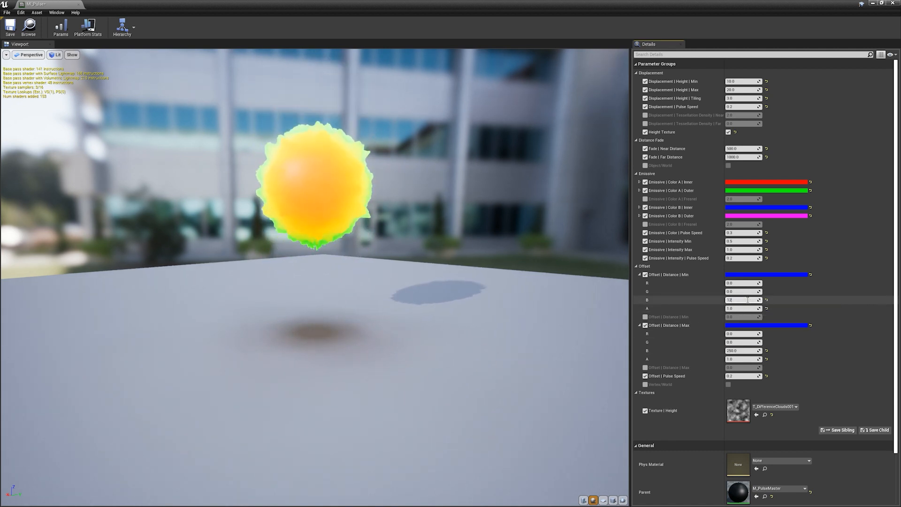
text(5)
key(Return)
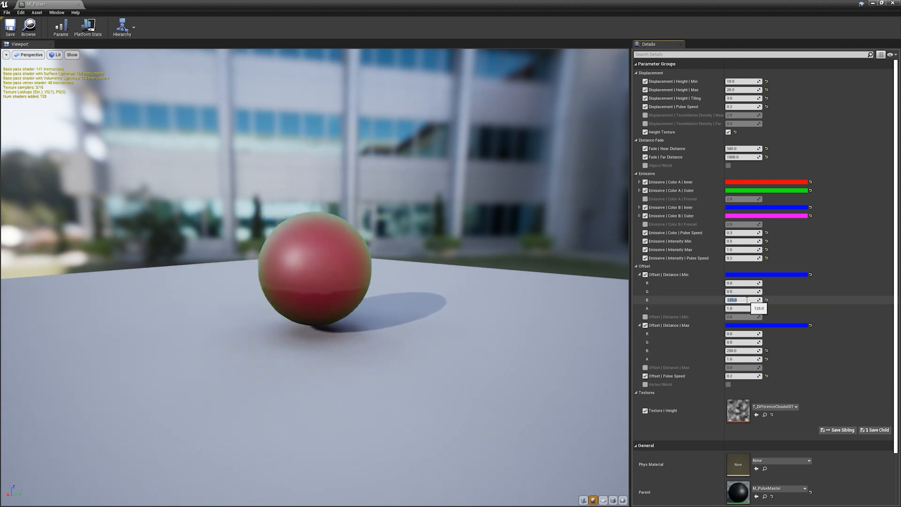
Try a B value of 50 for Offset | Distance | Min and 100 for Offset | Distance | Max
text(50)
click(743, 350)
text(100)
key(Return)
Set the B value to 50 for Offset | Distance | Max and 25 for Offset | Distance | Min, and collapse both parameters
text(50)
click(741, 300)
text(25)
key(Return)
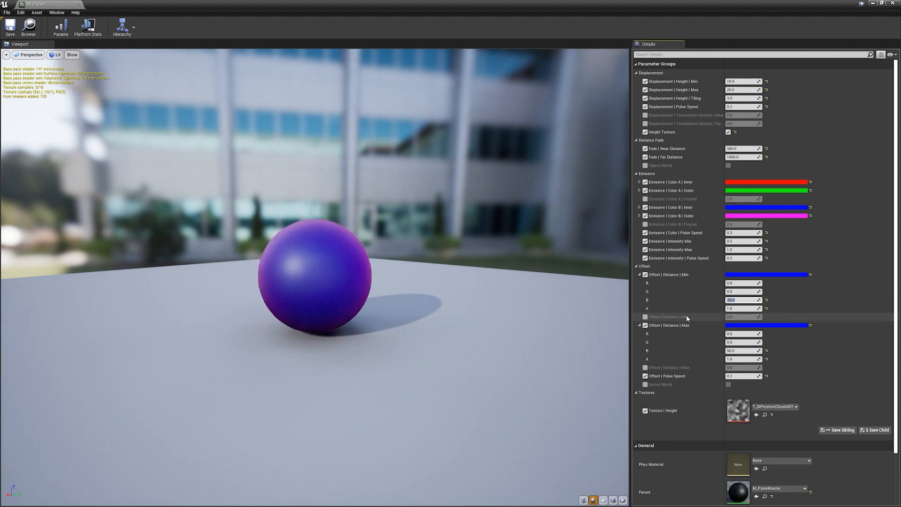
click(640, 276)
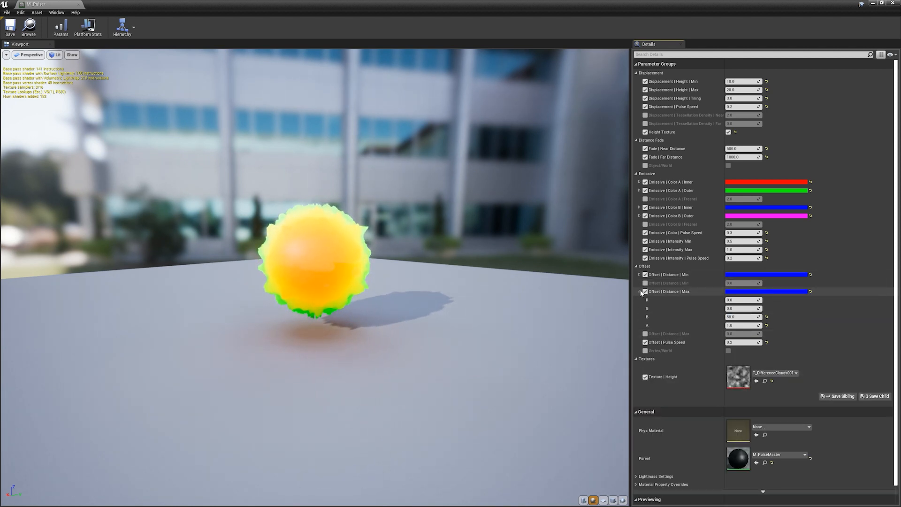
click(640, 291)
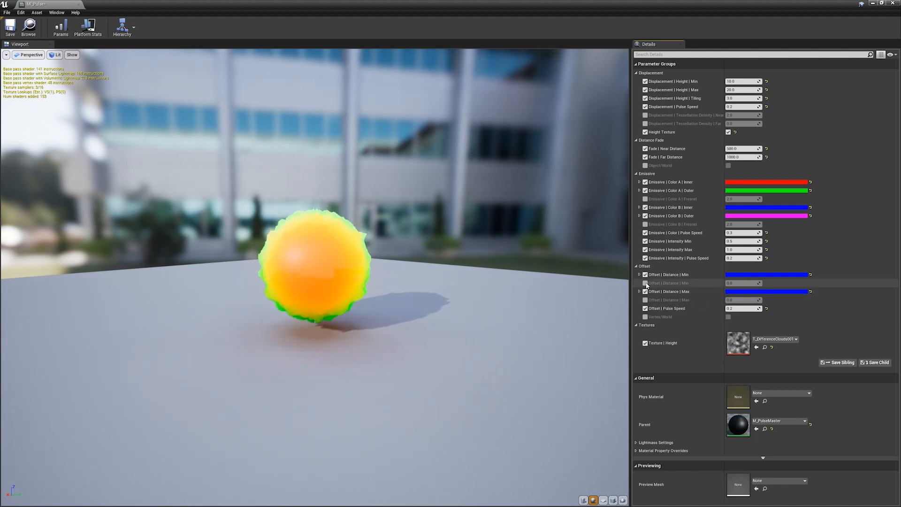
Try Vertex/World offset mode with a scalar Offset | Distance | Max of 50 and Offset | Distance | Min of 25
click(645, 317)
click(729, 317)
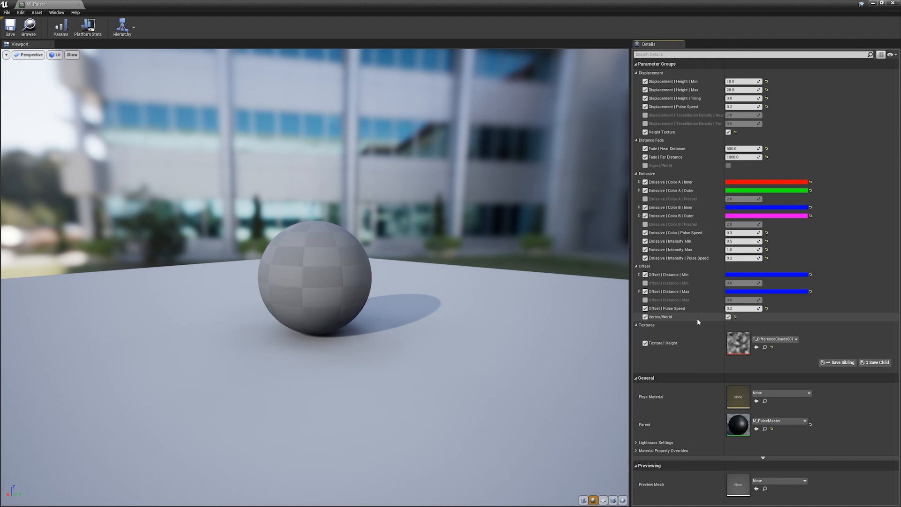
click(646, 300)
click(646, 284)
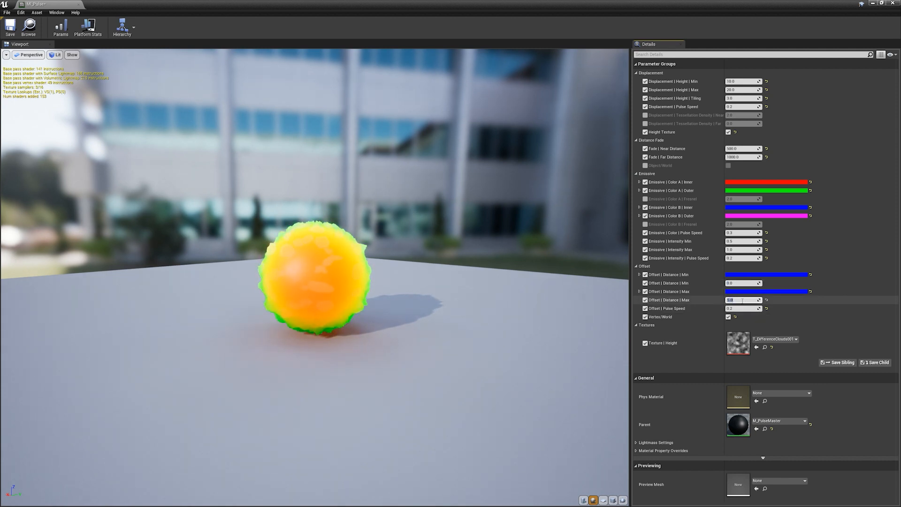
click(741, 282)
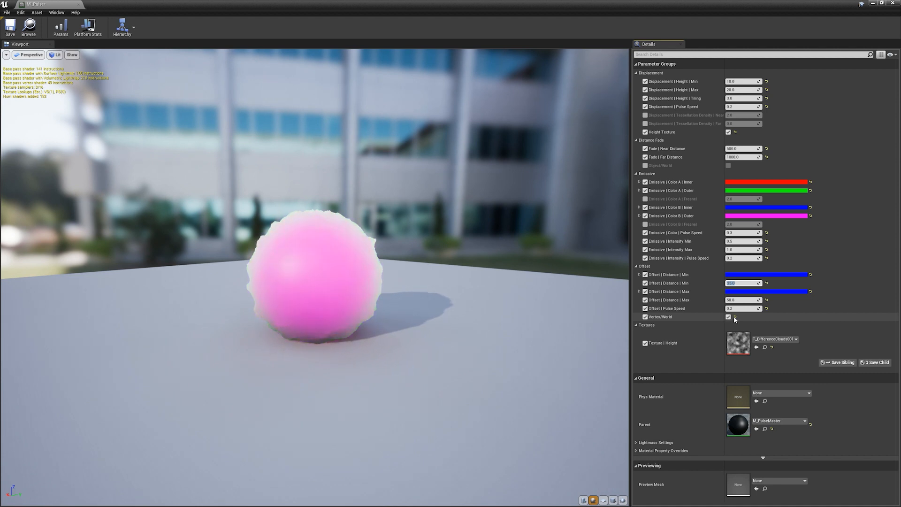
Disable the Vertex/World override, reset both scalar Offset | Distance values to default and disable their overrides
click(646, 317)
click(768, 300)
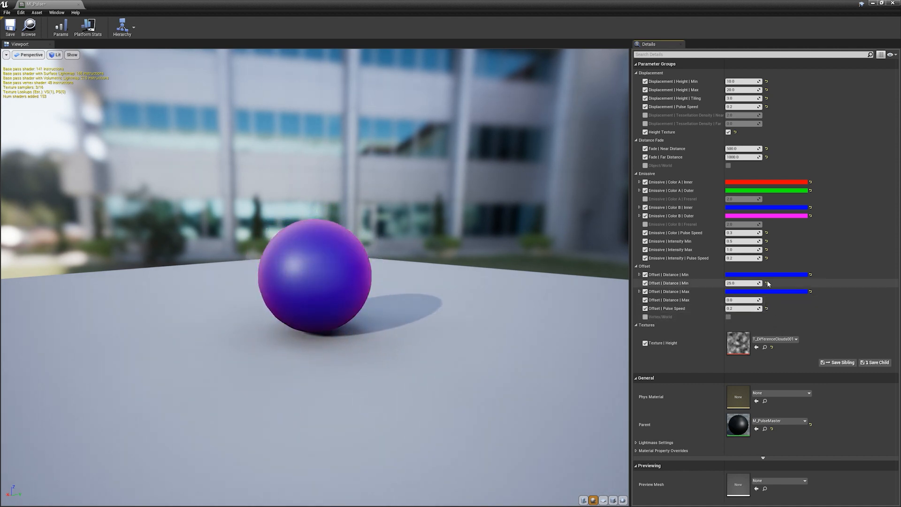
click(767, 284)
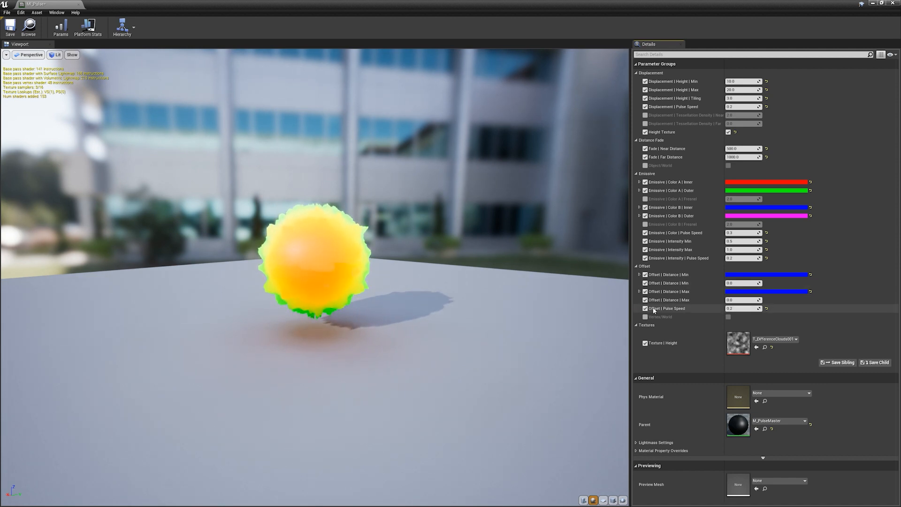
click(645, 283)
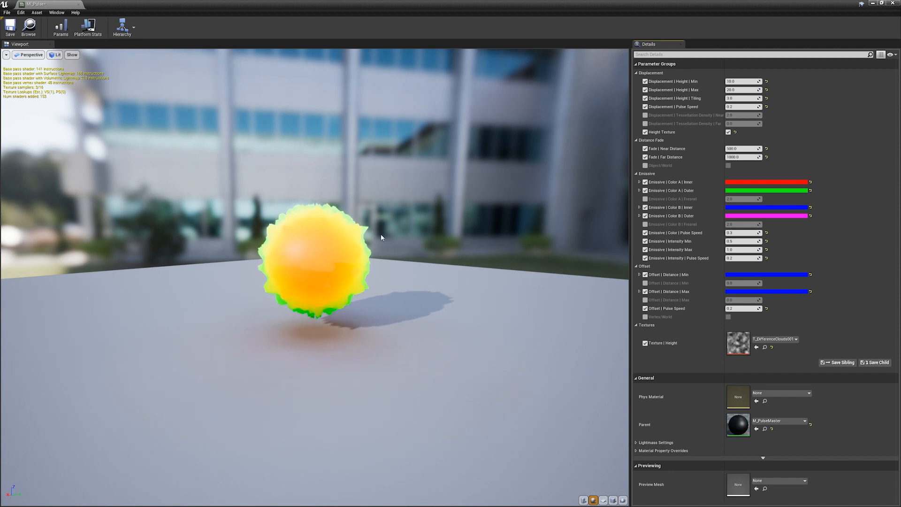
Preview the pulse material on the cube and plane shapes, and return to the sphere
click(613, 501)
drag(467, 332, 477, 357)
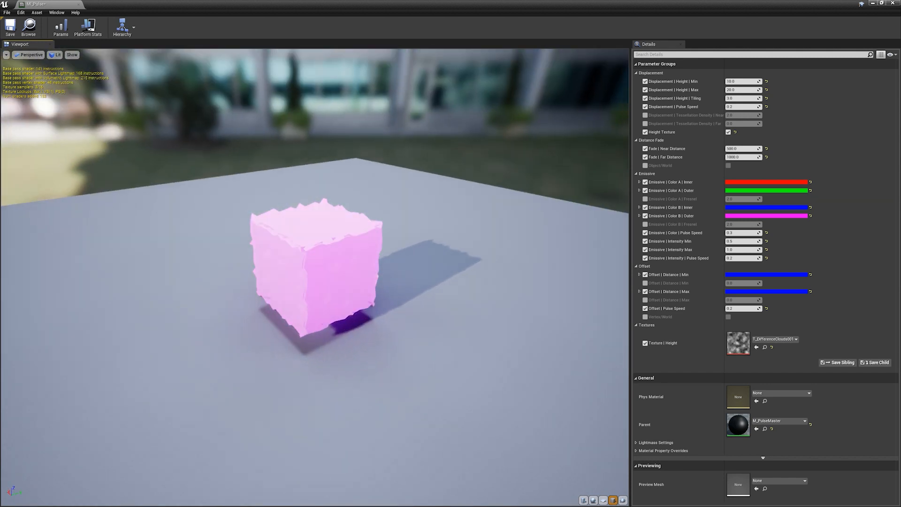
click(604, 500)
drag(423, 376, 309, 300)
click(614, 500)
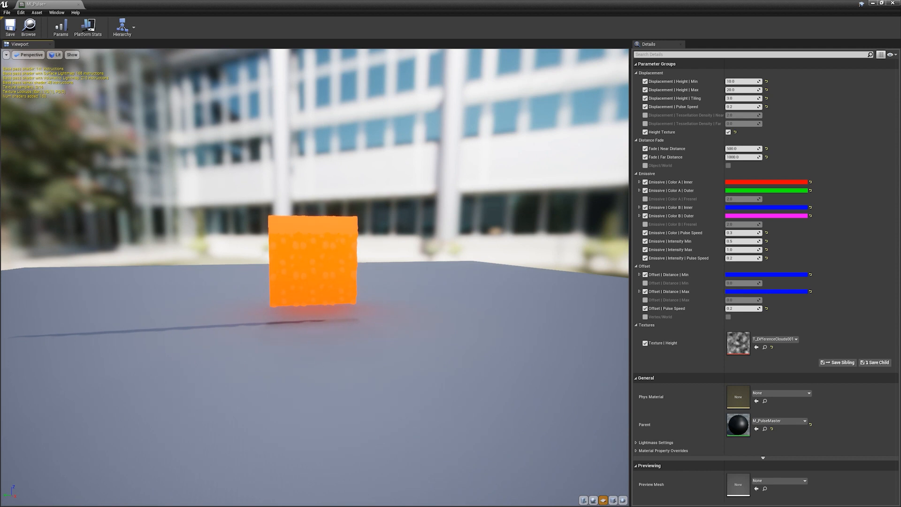
click(594, 500)
drag(408, 343, 347, 328)
mouse_move(584, 297)
mouse_down()
mouse_move(517, 297)
mouse_move(584, 297)
mouse_up()
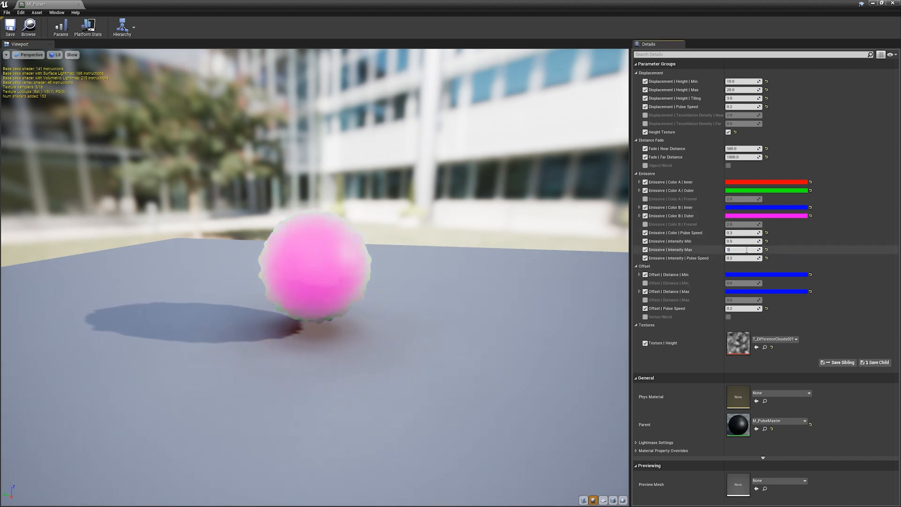
Try an Emissive | Intensity Max of 50 and an Emissive | Intensity Min of 25, and undo both changes
text(0)
key(Return)
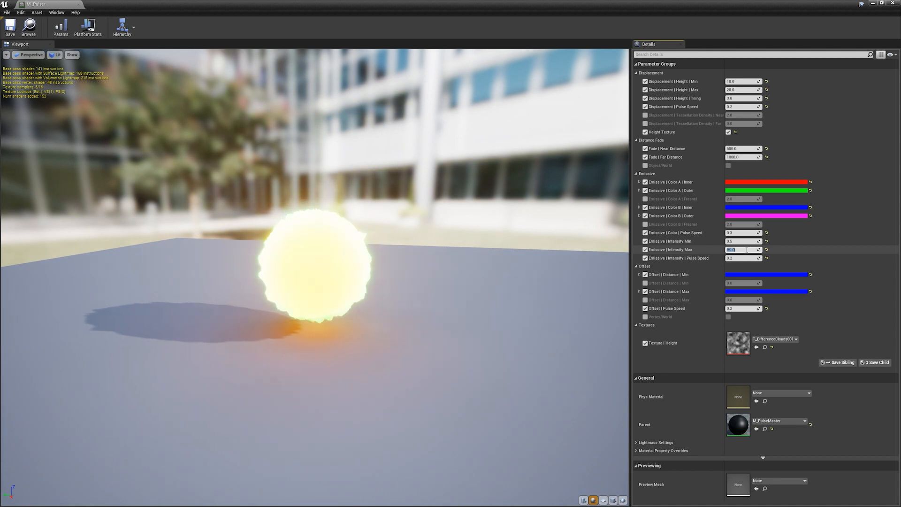
click(747, 241)
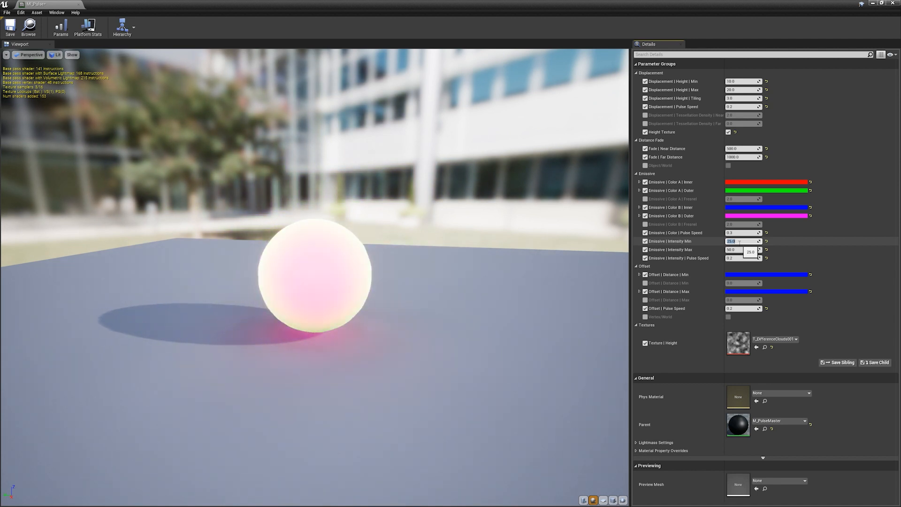
key(ctrl+z)
key(ctrl+z)
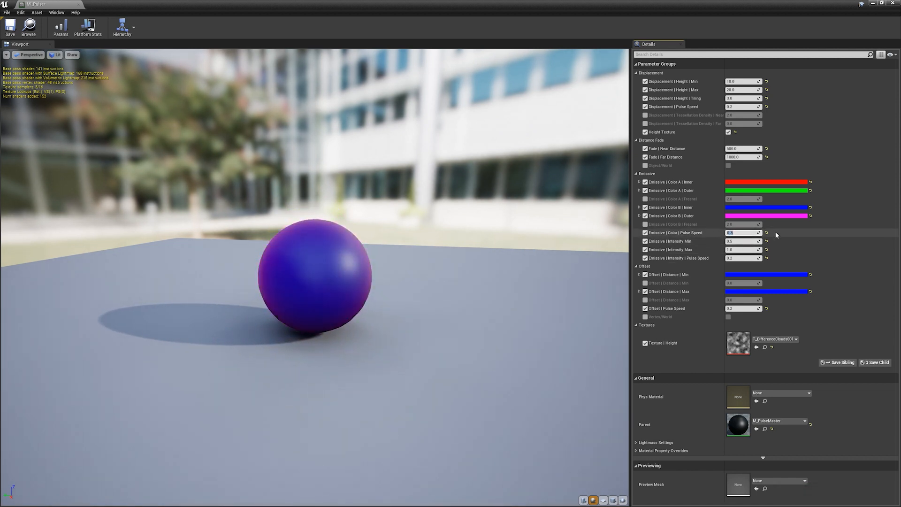
Try an Emissive | Color | Pulse Speed of 5 and return it to 0.3
text(5)
key(Return)
text(0.3)
key(Return)
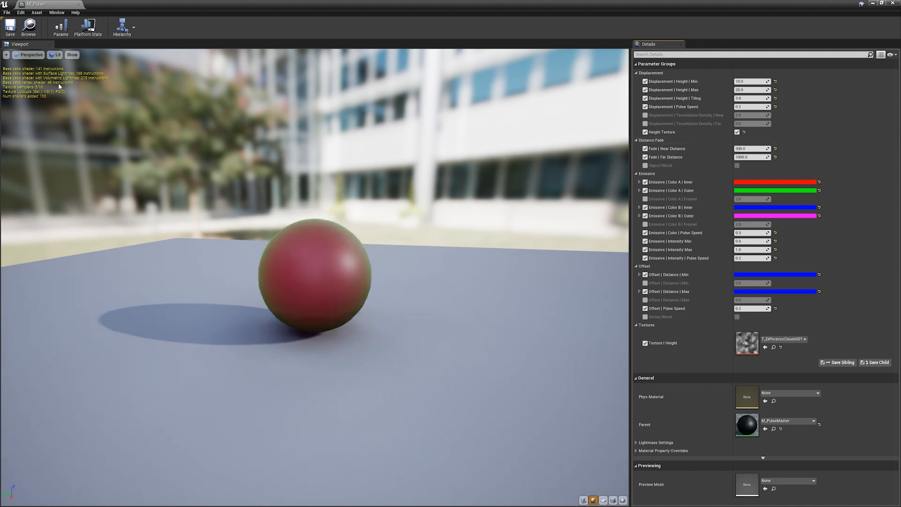
Examine the pulsing sphere's geometry in Brush Wireframe view mode, and return to Lit to view it from several sides
click(55, 56)
click(71, 85)
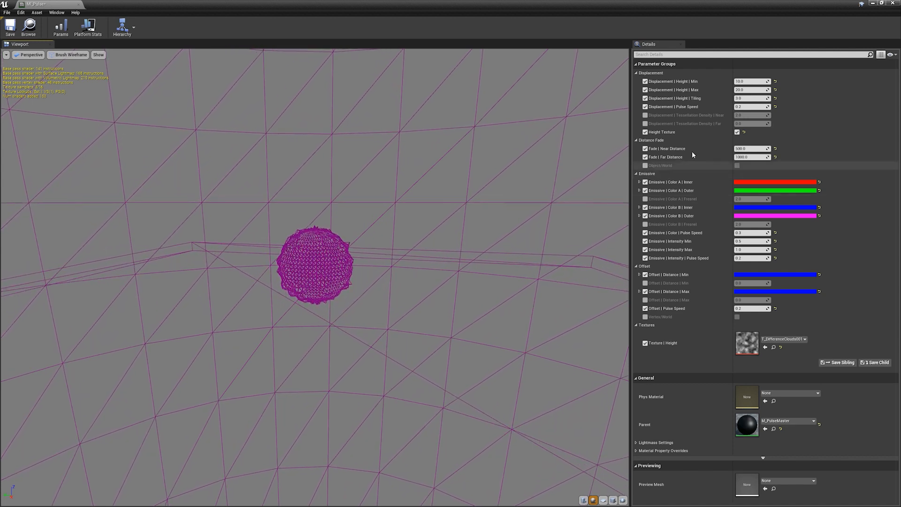
mouse_move(376, 257)
right_down()
mouse_move(376, 268)
mouse_move(376, 249)
right_up()
click(70, 54)
click(66, 69)
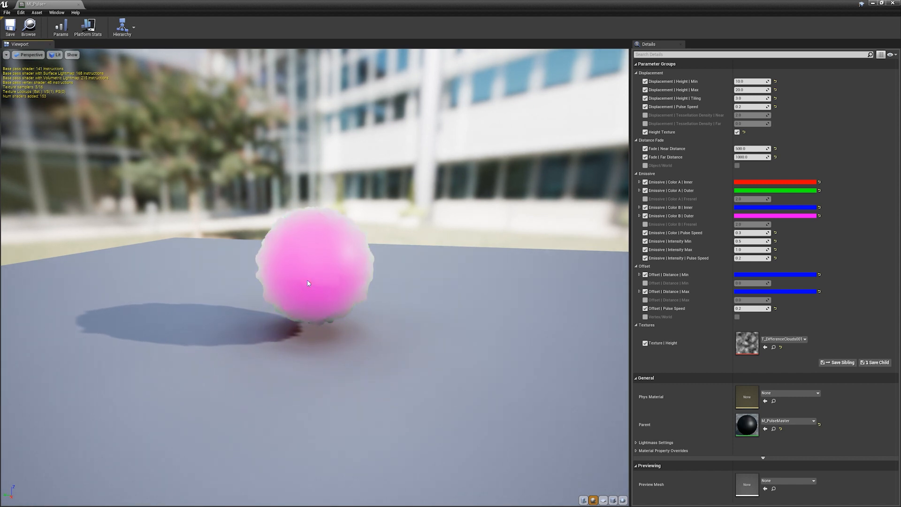
drag(370, 298, 386, 309)
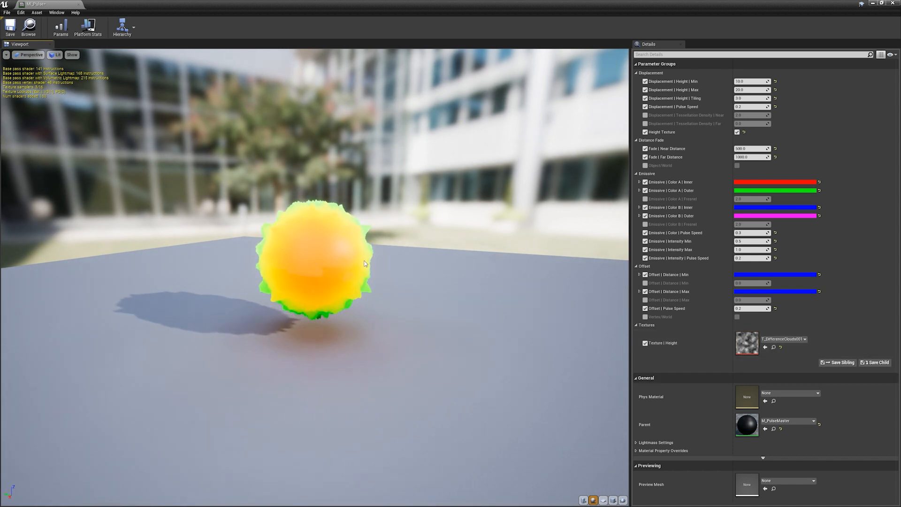
drag(307, 256, 315, 278)
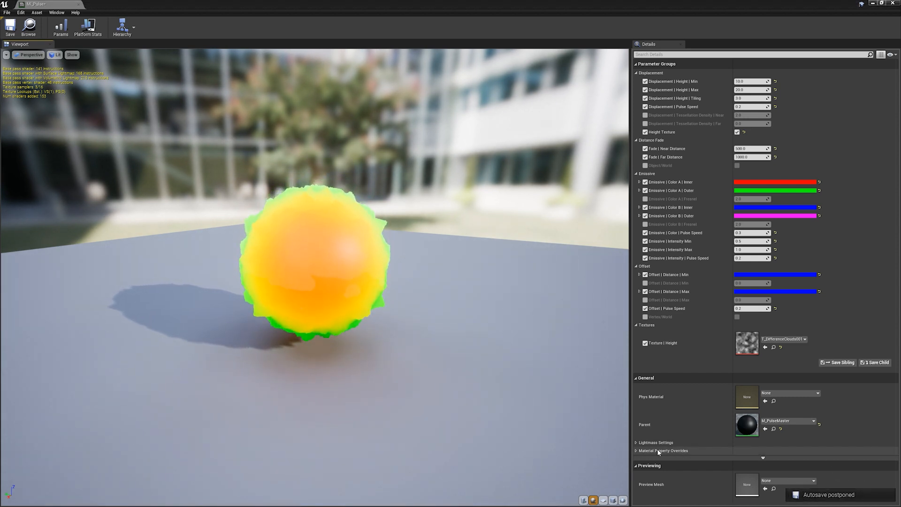
mouse_move(310, 342)
mouse_down()
mouse_move(287, 344)
mouse_move(301, 353)
mouse_up()
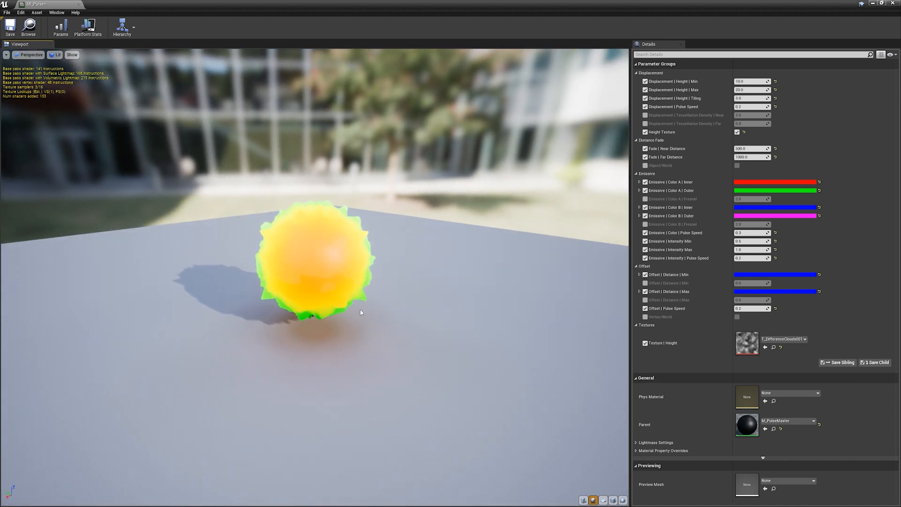
Close the pulse material instance and open the directional blend instance from its platform object in the showcase level
click(893, 5)
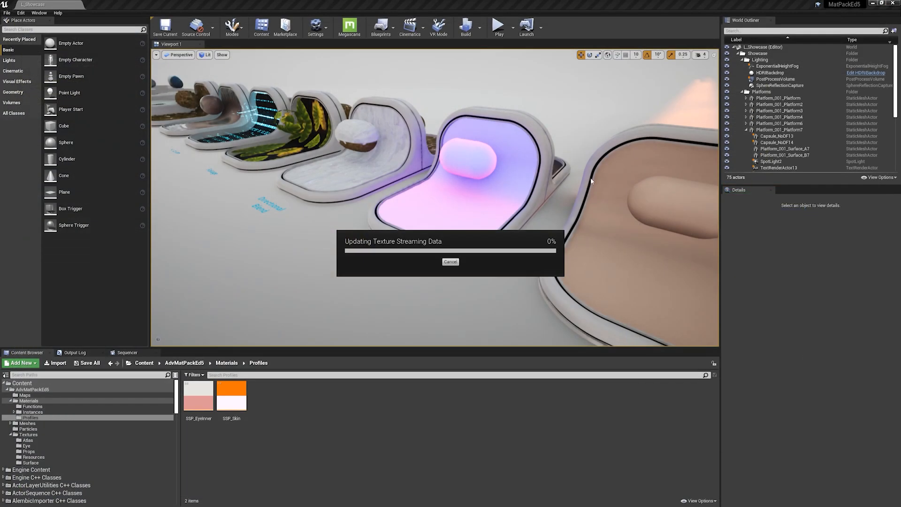
mouse_move(456, 161)
right_down()
mouse_move(445, 124)
mouse_move(455, 161)
right_up()
click(456, 161)
double_click(797, 307)
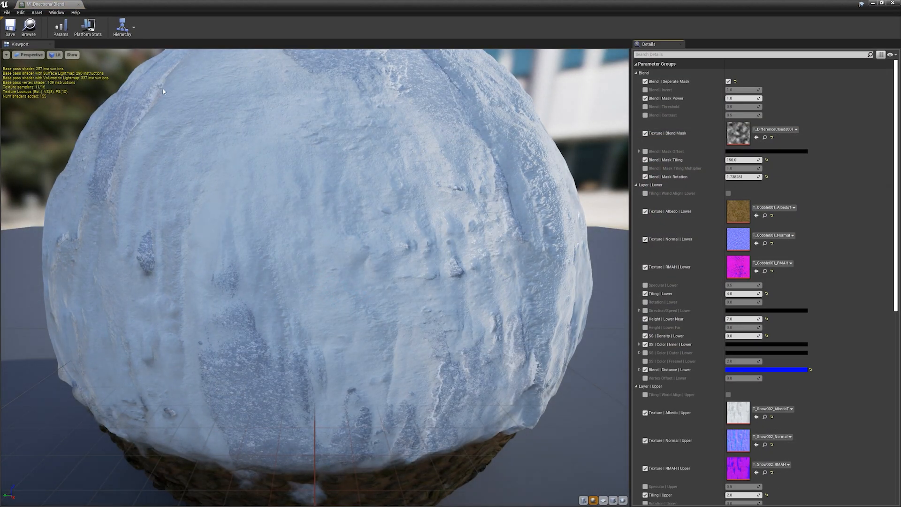
Hide the grid in the directional blend instance's preview viewport
click(72, 55)
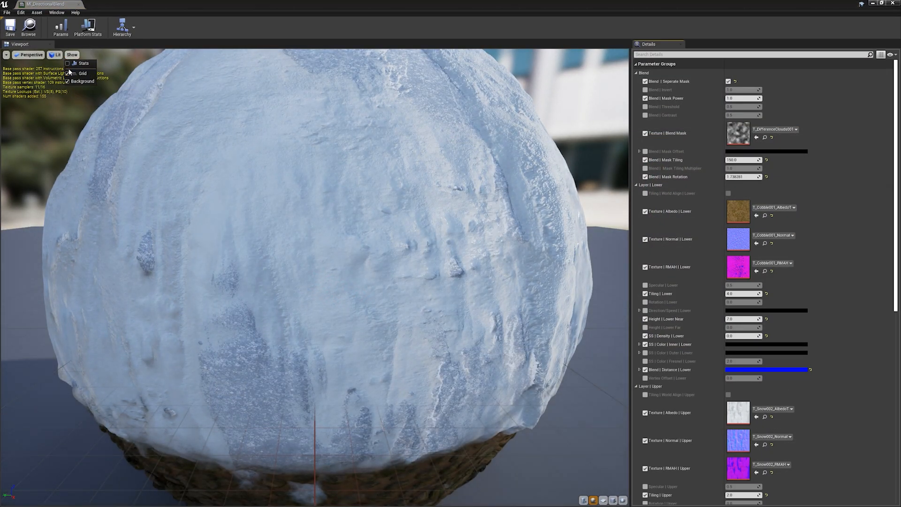
click(6, 57)
click(6, 56)
click(6, 56)
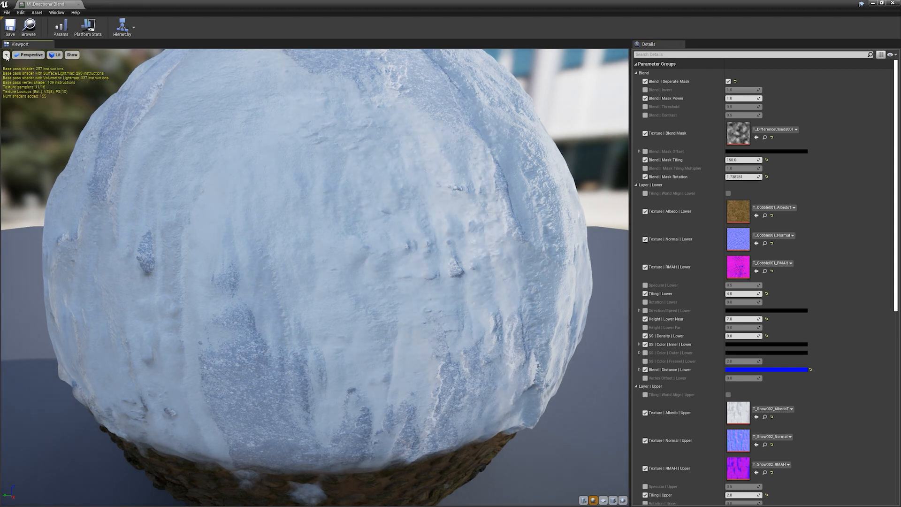
Examine the blend between the snow and cobble layers on the preview sphere from several sides
right_drag(315, 277, 315, 366)
drag(315, 277, 296, 276)
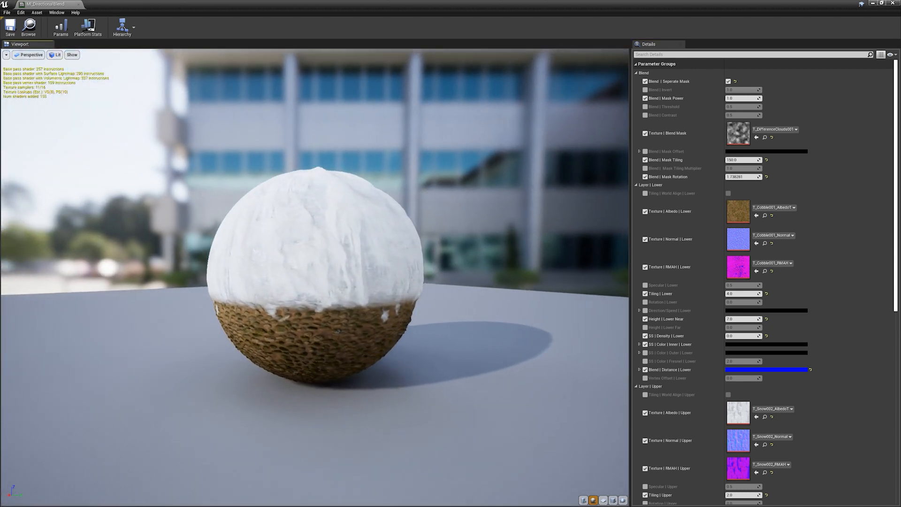
right_drag(315, 277, 314, 216)
drag(314, 277, 302, 301)
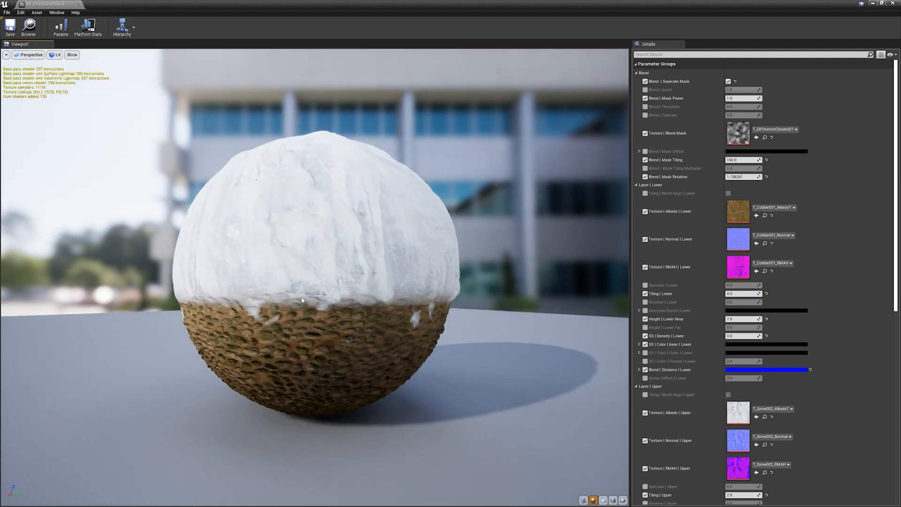
mouse_move(342, 319)
mouse_down()
mouse_move(408, 313)
mouse_move(341, 321)
mouse_up()
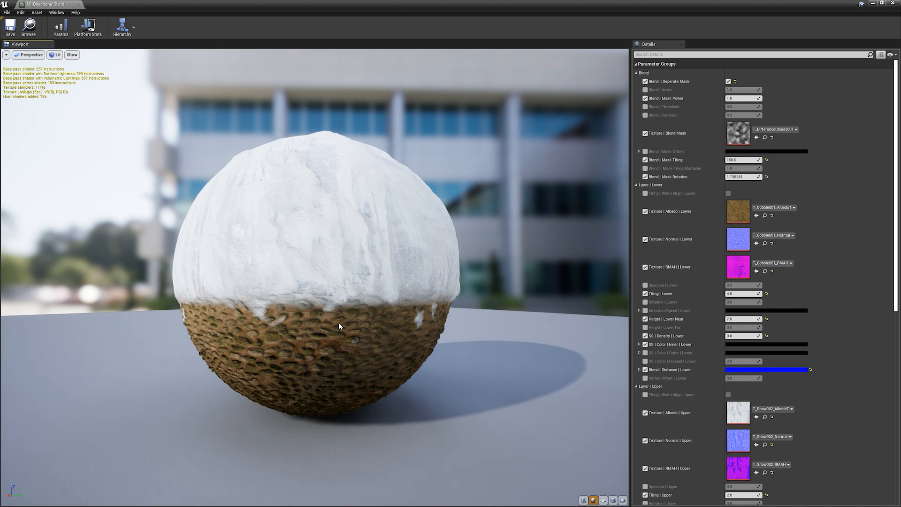
drag(341, 321, 363, 321)
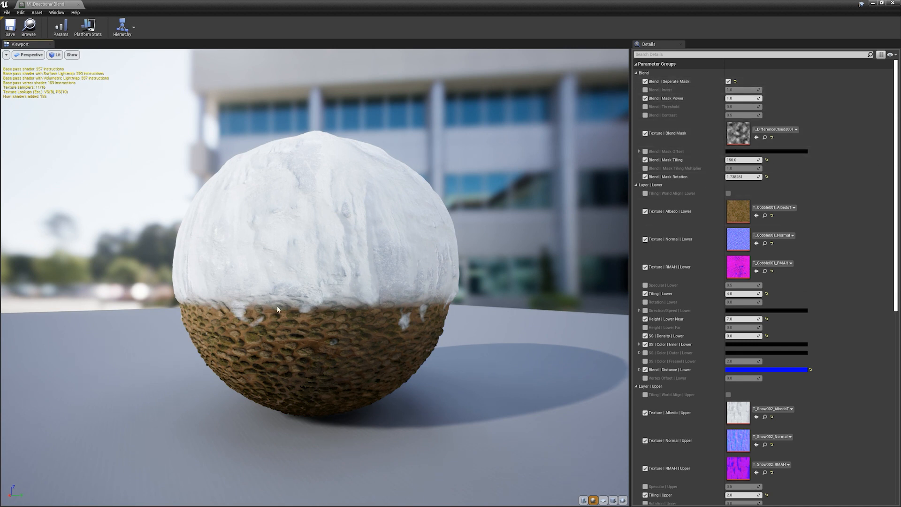
drag(363, 324, 456, 300)
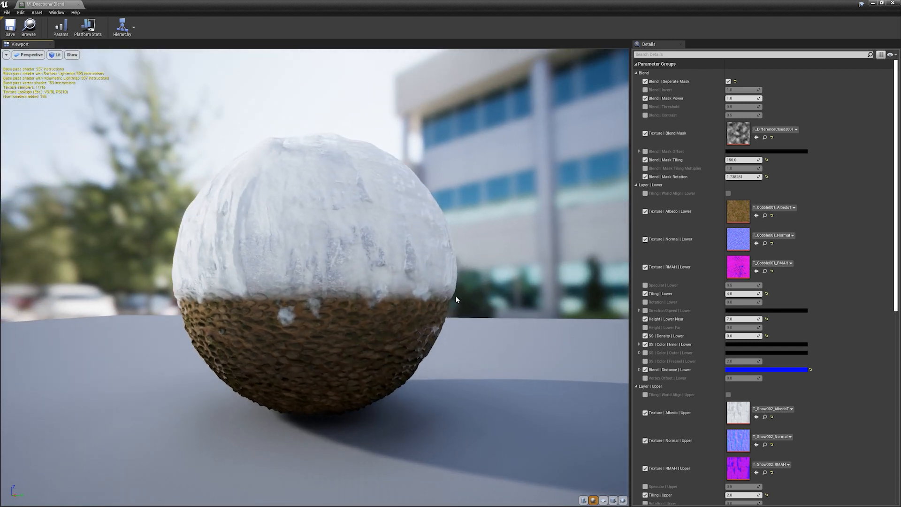
drag(178, 311, 291, 293)
drag(469, 212, 408, 238)
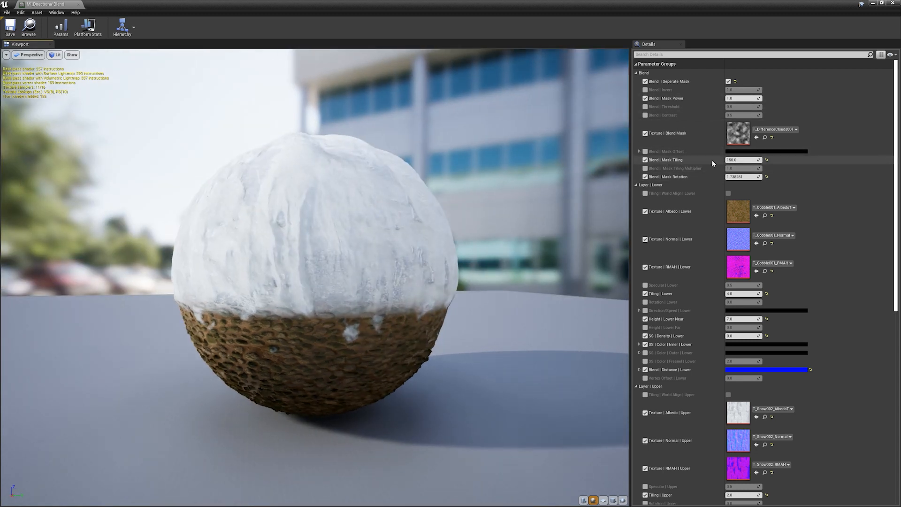
Try a Blend | Mask Tiling of about 96.6 and a lower Blend | Mask Power, undoing each change
drag(743, 159, 704, 160)
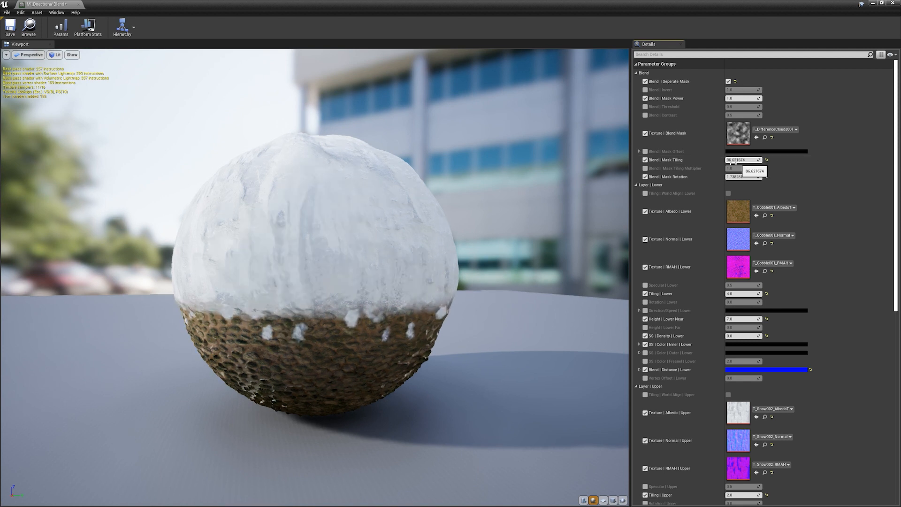
key(ctrl+z)
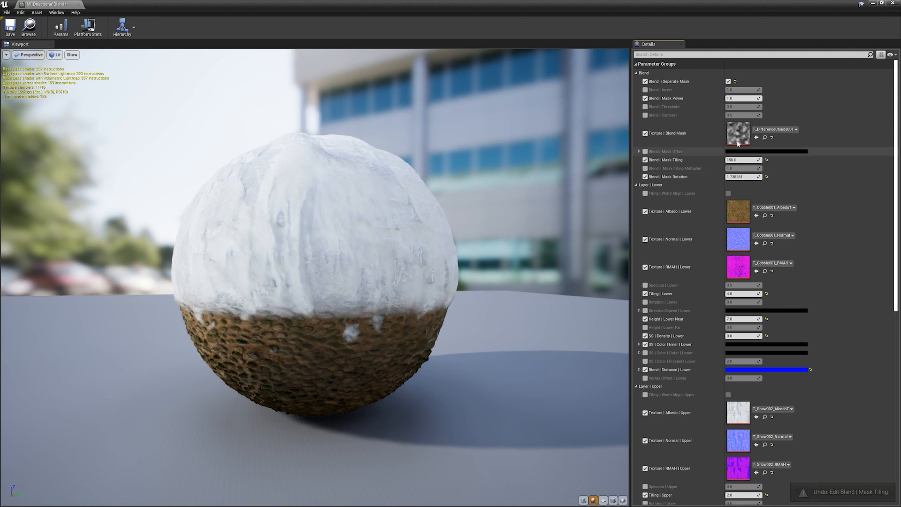
drag(747, 98, 735, 102)
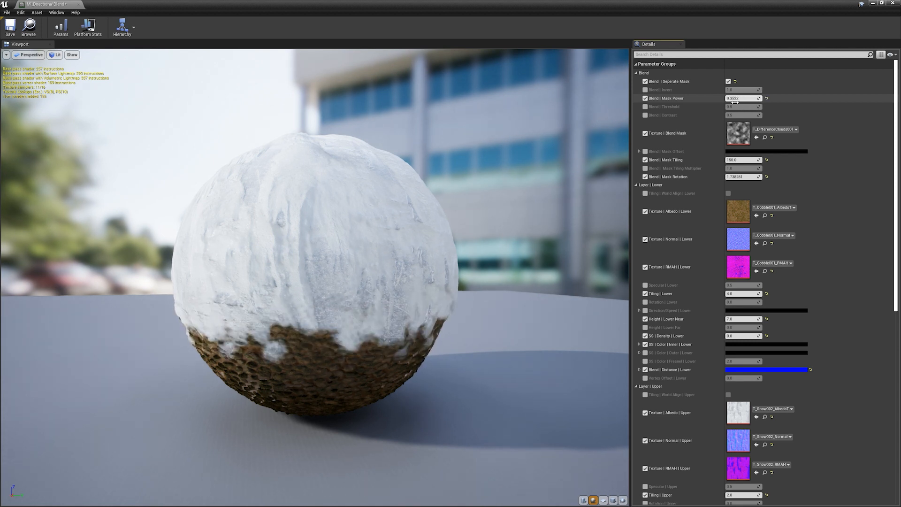
key(ctrl+z)
mouse_move(320, 288)
mouse_down()
mouse_move(301, 284)
mouse_move(293, 310)
mouse_move(284, 289)
mouse_move(265, 285)
mouse_move(349, 265)
mouse_move(286, 258)
mouse_move(477, 258)
mouse_up()
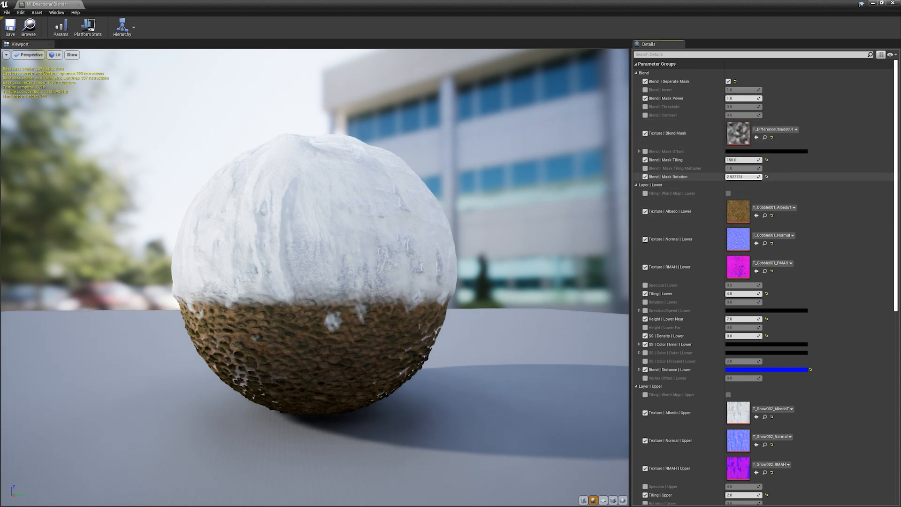
Try a different Blend | Mask Rotation and a Blend | Mask Offset R of about 4.34, reverting both changes
drag(743, 177, 733, 176)
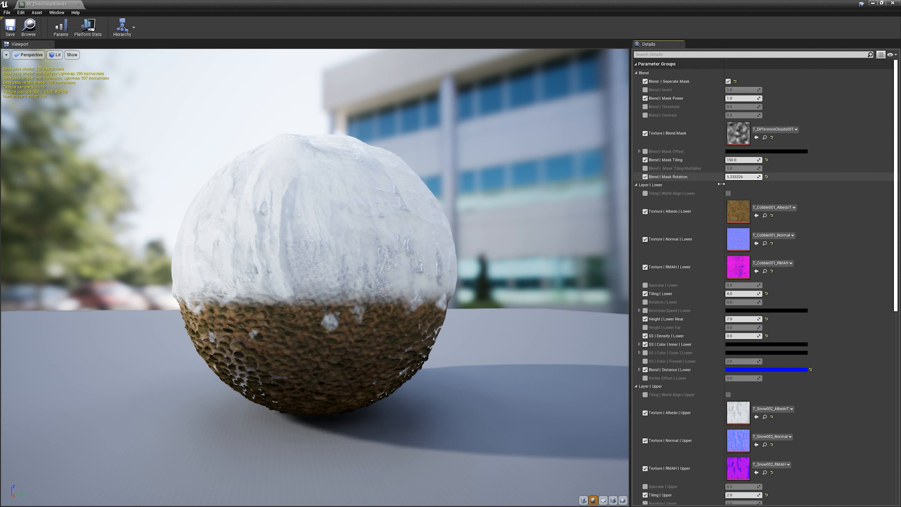
key(ctrl+z)
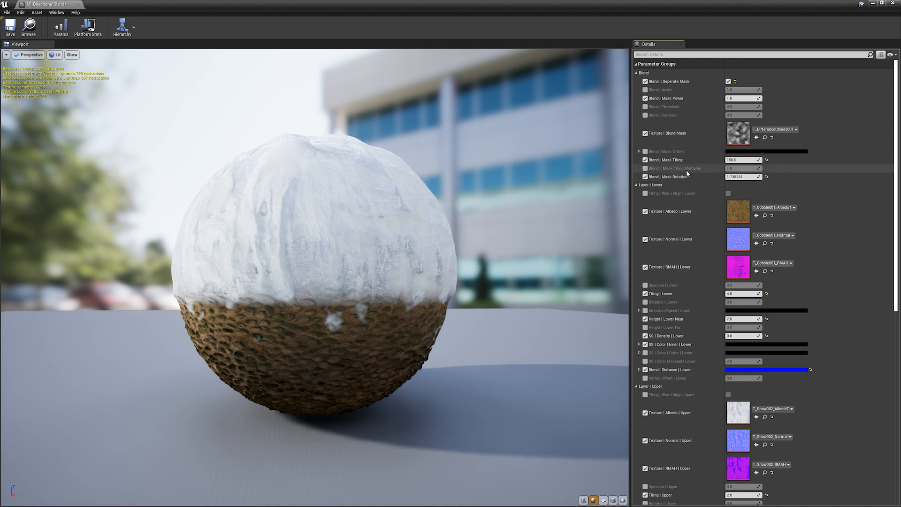
click(639, 152)
drag(743, 160, 769, 163)
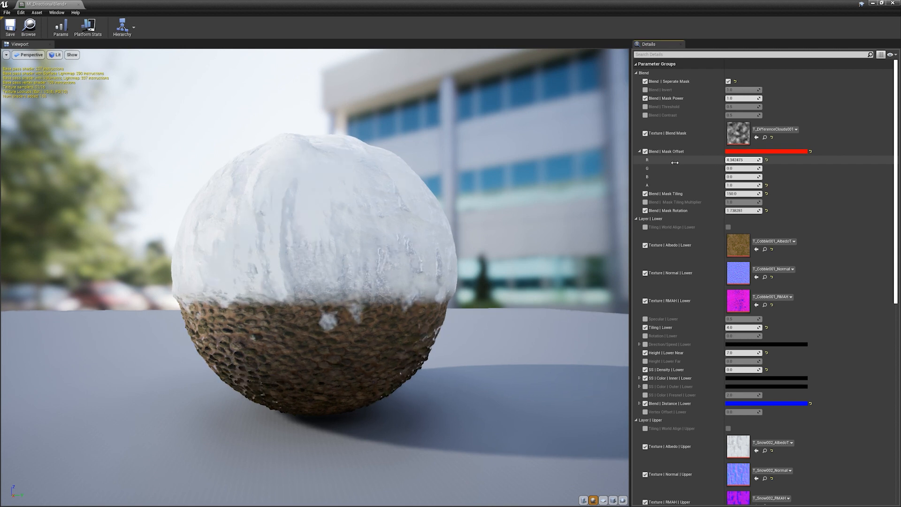
click(645, 151)
click(639, 151)
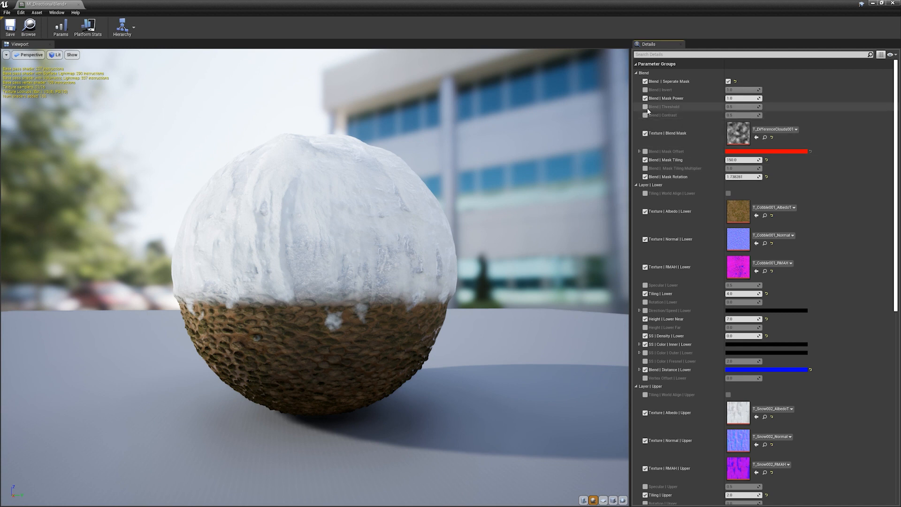
Enable Blend | Invert, try values of 0, 1, -1 and 0, and disable the override again
click(645, 90)
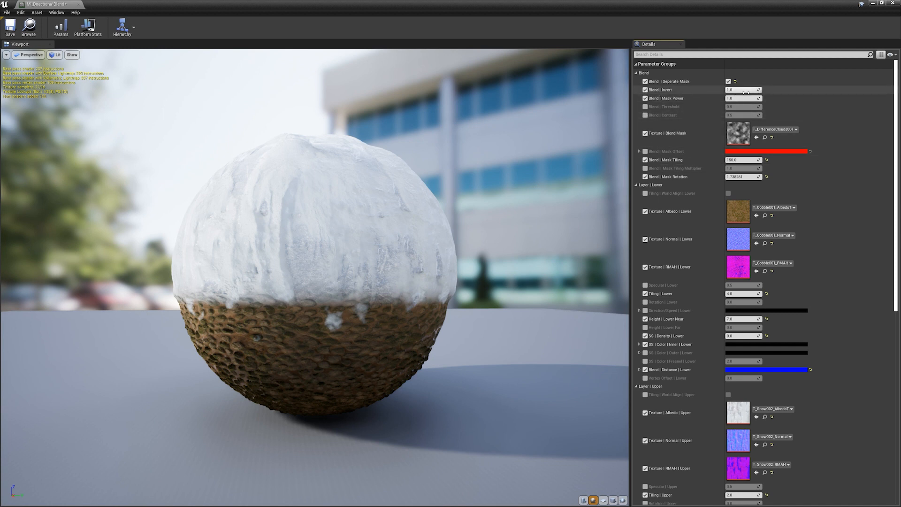
text(0)
key(Return)
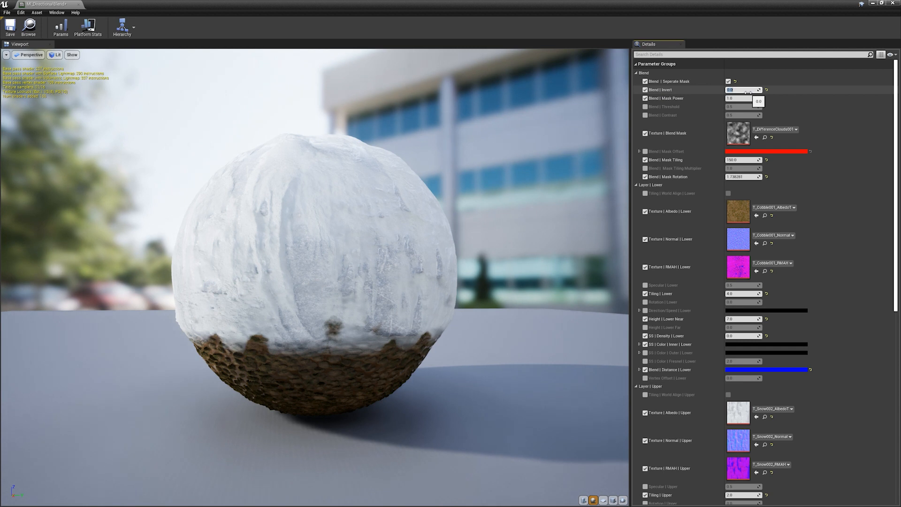
text(1)
key(Return)
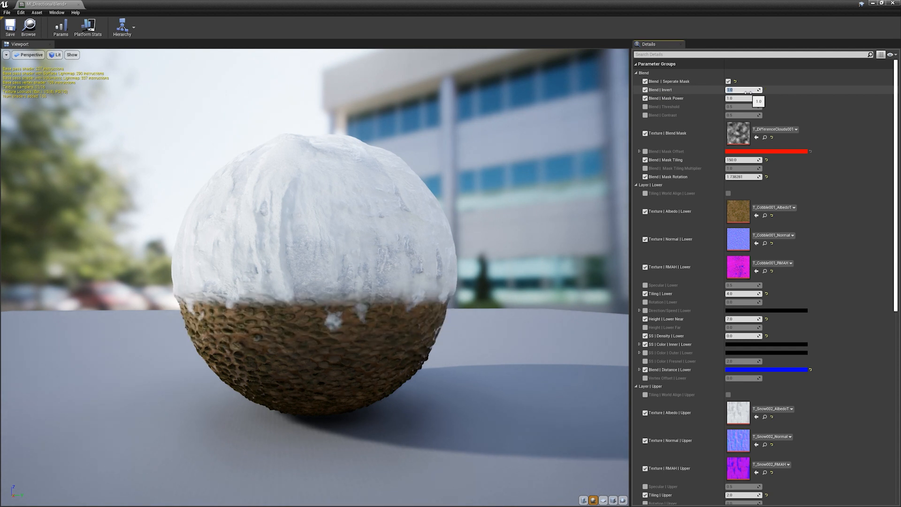
key(Return)
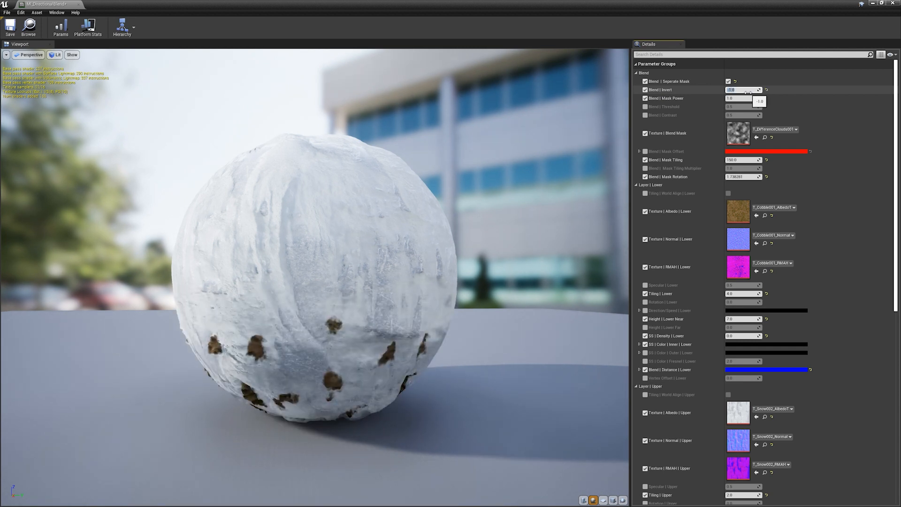
text(0)
key(Return)
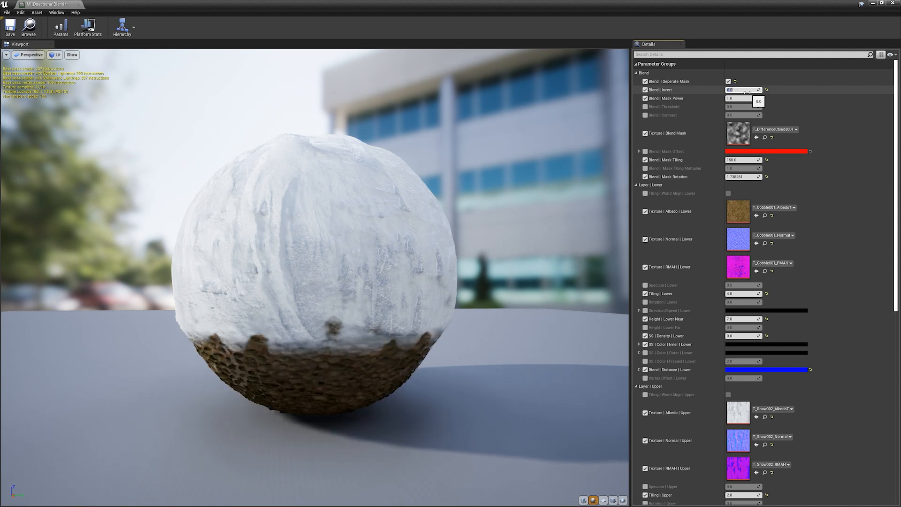
mouse_move(752, 89)
mouse_down()
mouse_move(762, 89)
mouse_move(730, 90)
mouse_move(755, 89)
mouse_up()
click(767, 90)
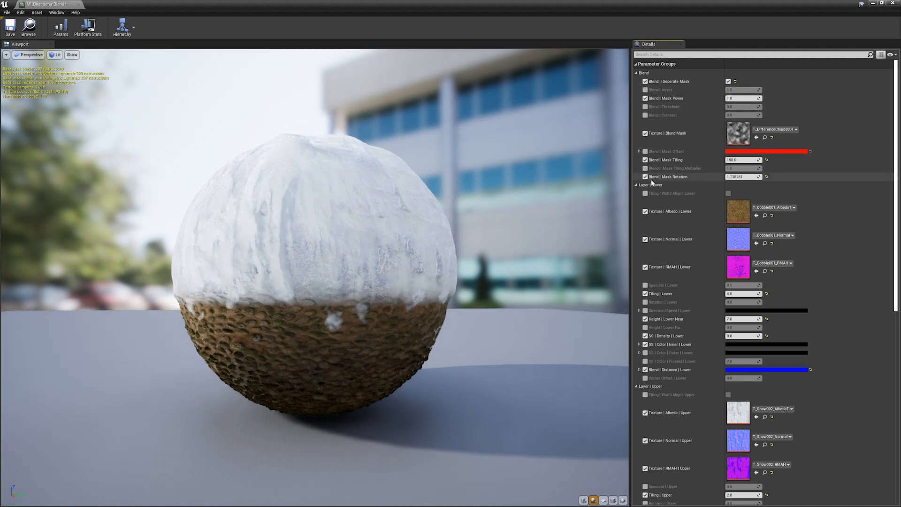
Try a Tiling | Lower of about 2.1 on the cobble layer and undo it
scroll(652, 193, down, 2)
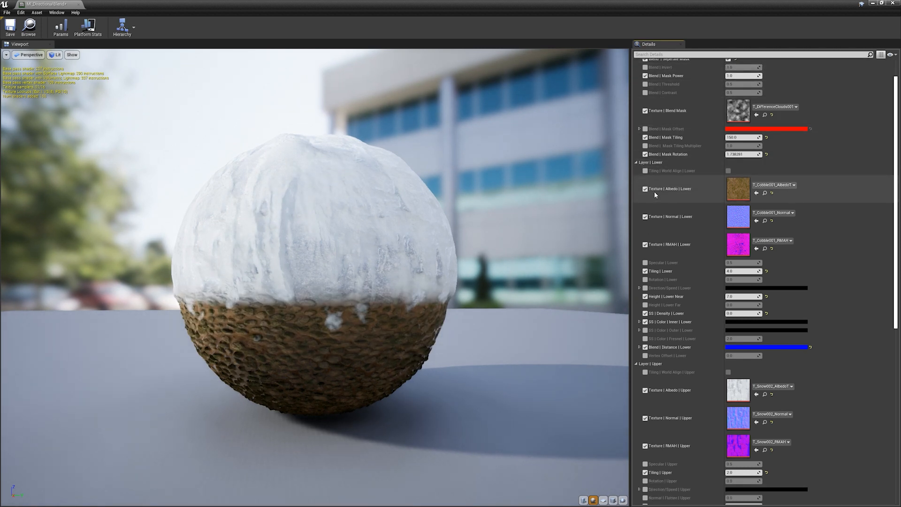
scroll(653, 190, down, 2)
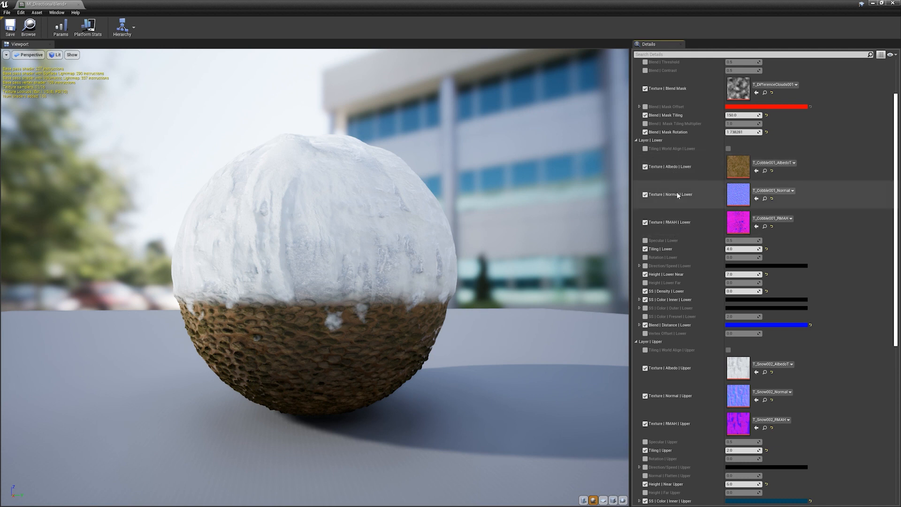
scroll(674, 233, down, 4)
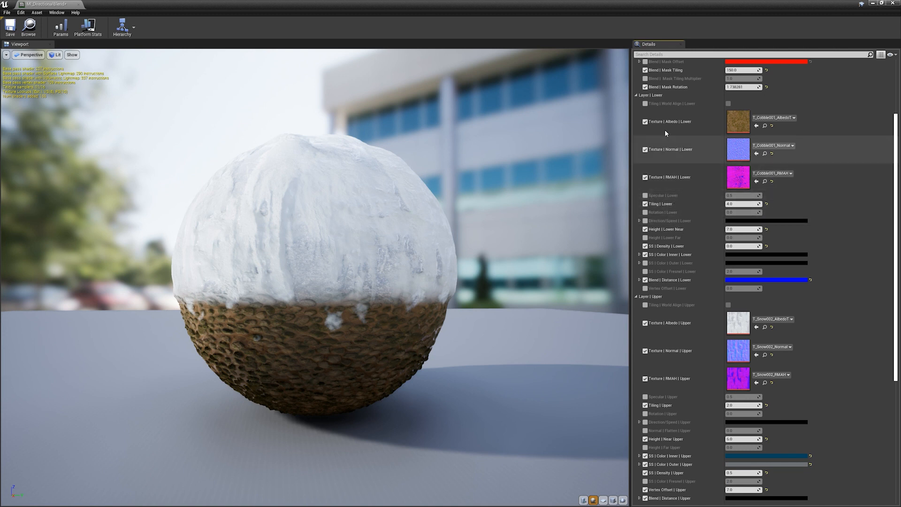
drag(755, 205, 733, 205)
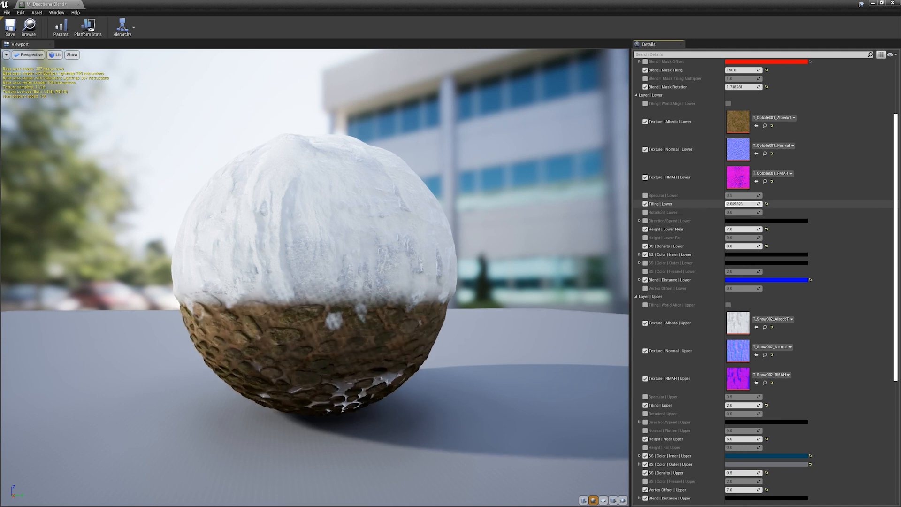
key(ctrl+z)
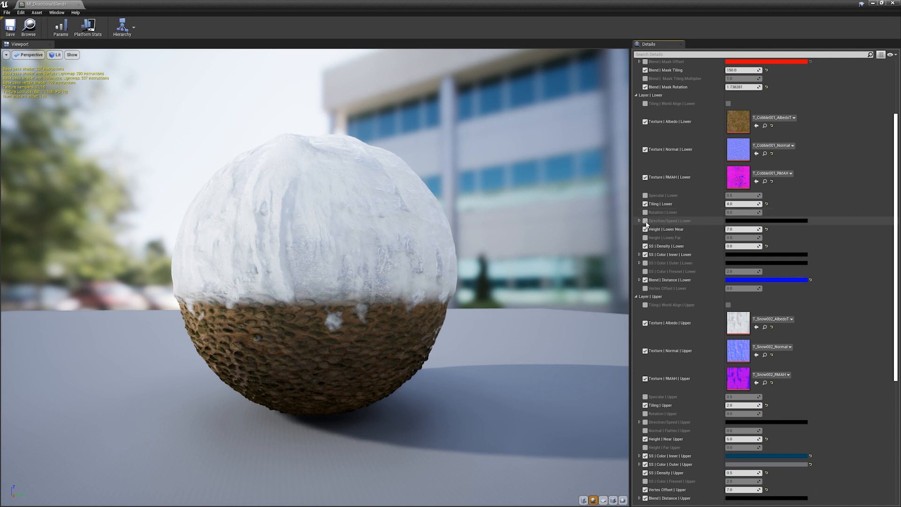
Enable Direction/Speed | Lower, try an R value of 0.1, set it back to 0 and disable the override
click(645, 221)
click(639, 221)
click(735, 230)
text(0.1)
text(0)
key(Return)
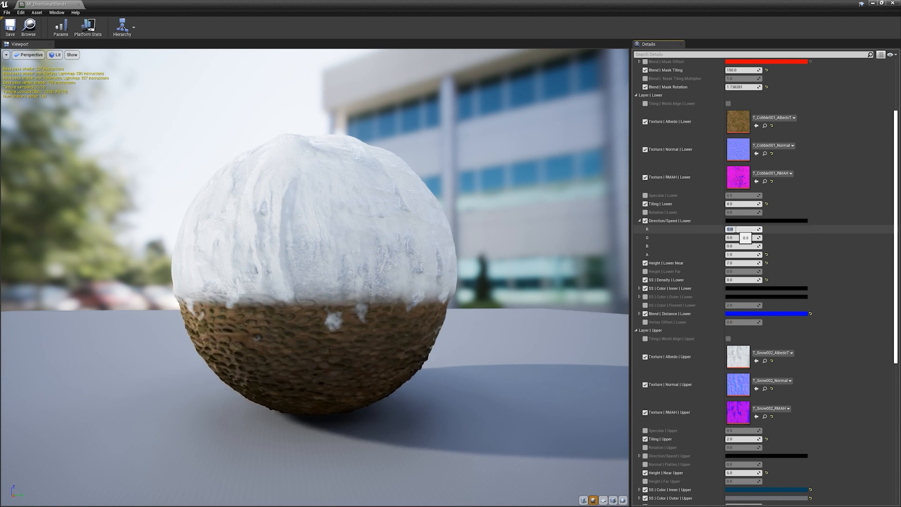
click(645, 220)
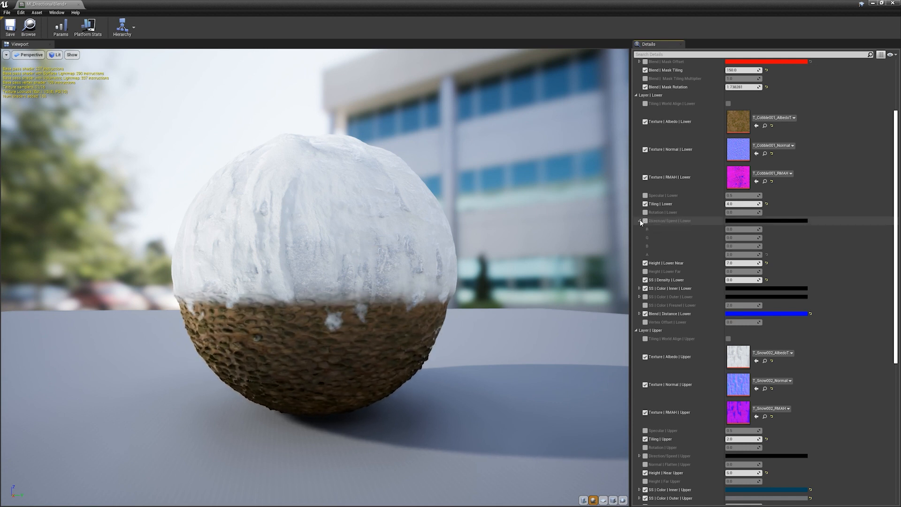
click(640, 222)
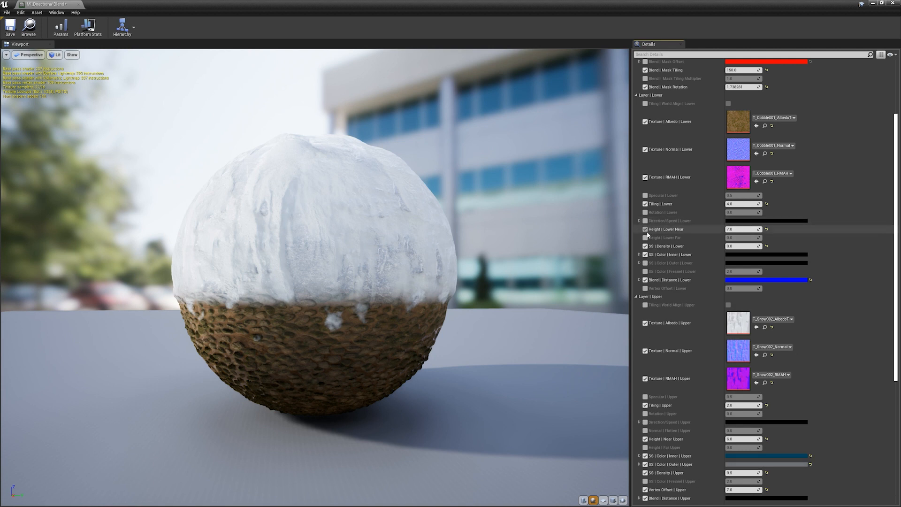
Try a different Height | Lower Near value on the cobble layer and undo it
drag(739, 230, 702, 241)
key(ctrl+z)
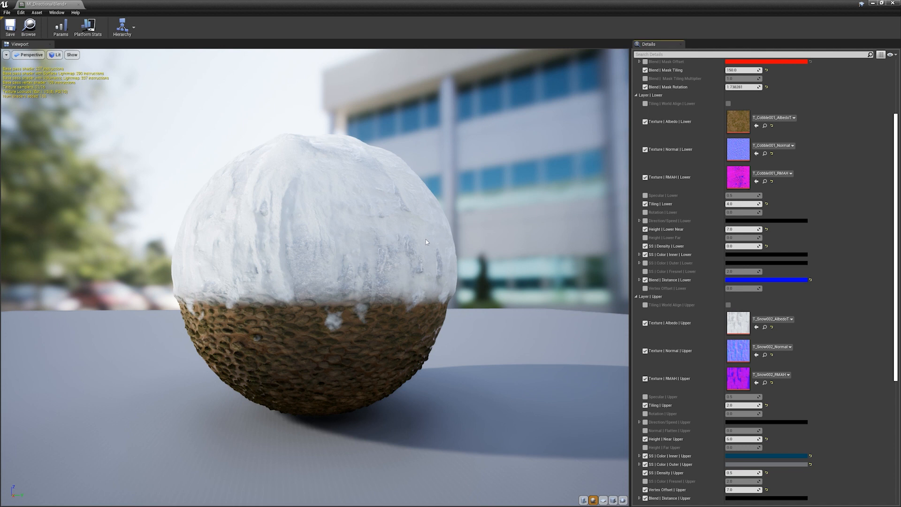
drag(420, 246, 376, 254)
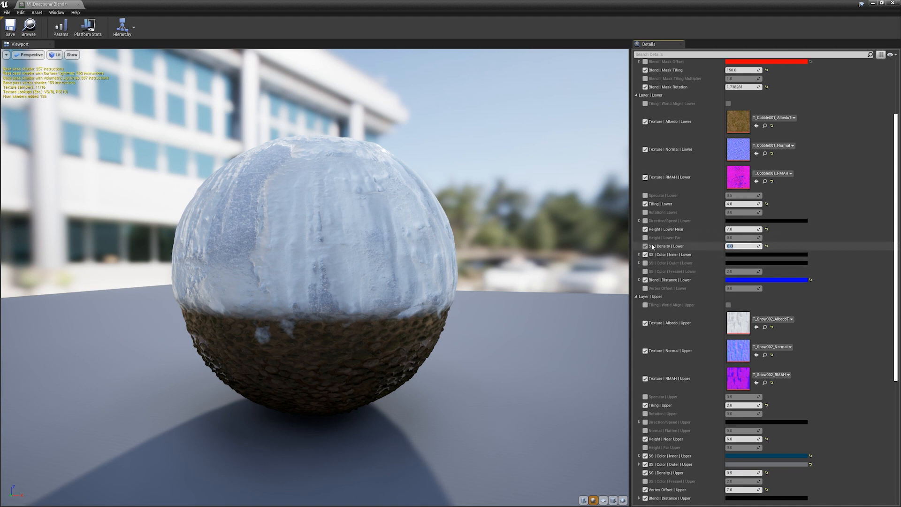
drag(325, 297, 329, 331)
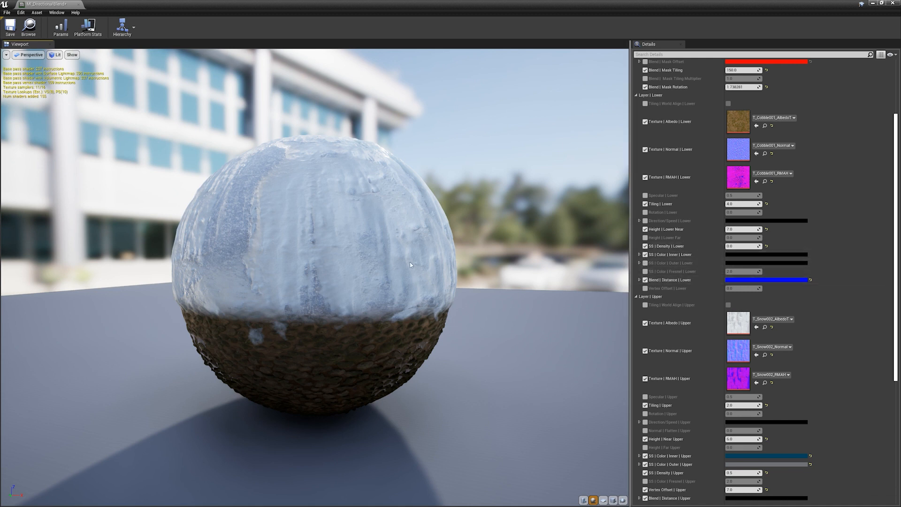
Try a B value of about 1.18 for Blend | Distance | Lower and undo it
click(640, 280)
drag(741, 306, 730, 306)
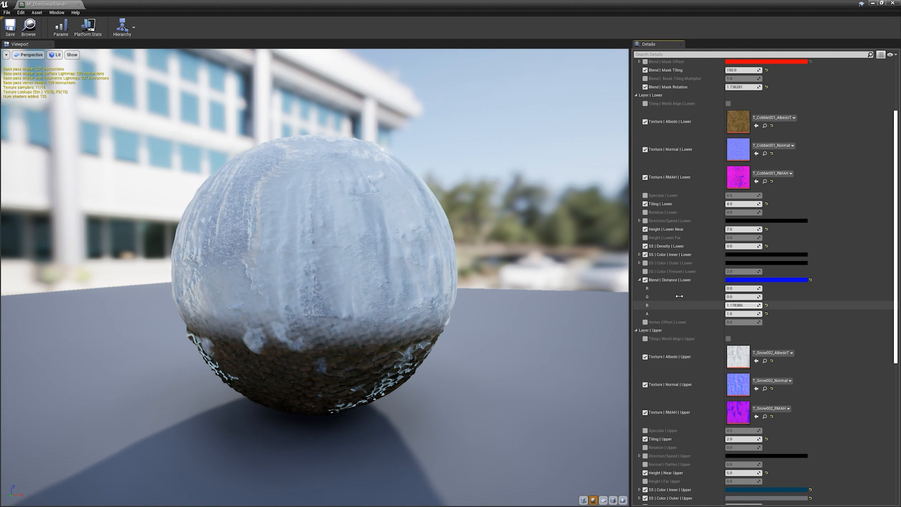
key(ctrl+z)
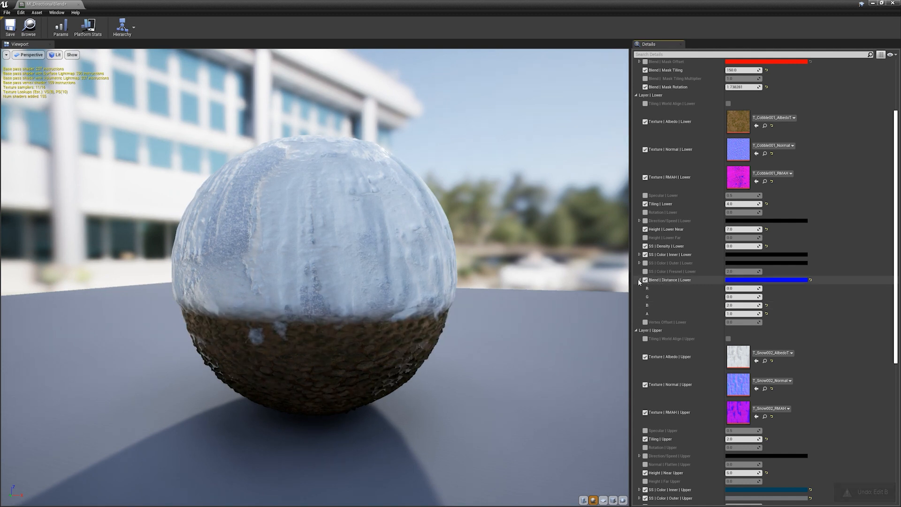
click(639, 280)
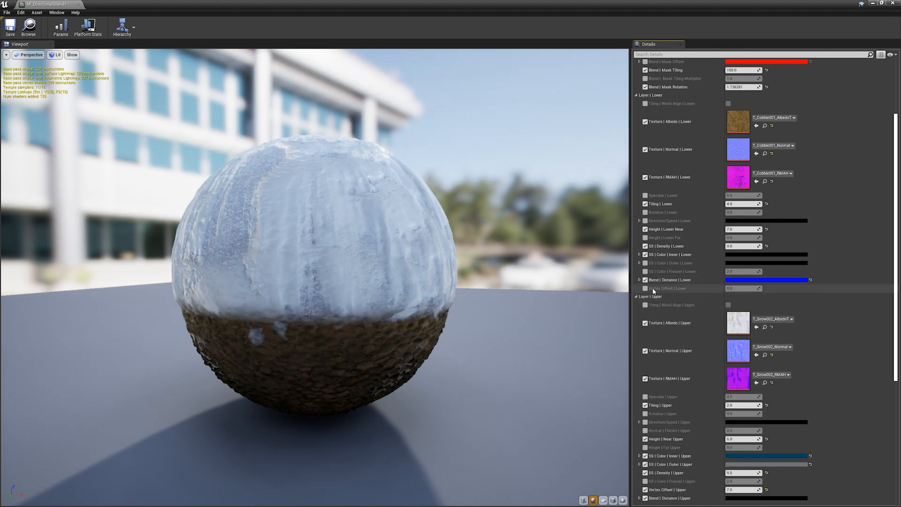
Enable the Vertex Offset | Lower override, try a different offset and undo that value change
click(645, 289)
drag(732, 289, 757, 289)
key(ctrl+z)
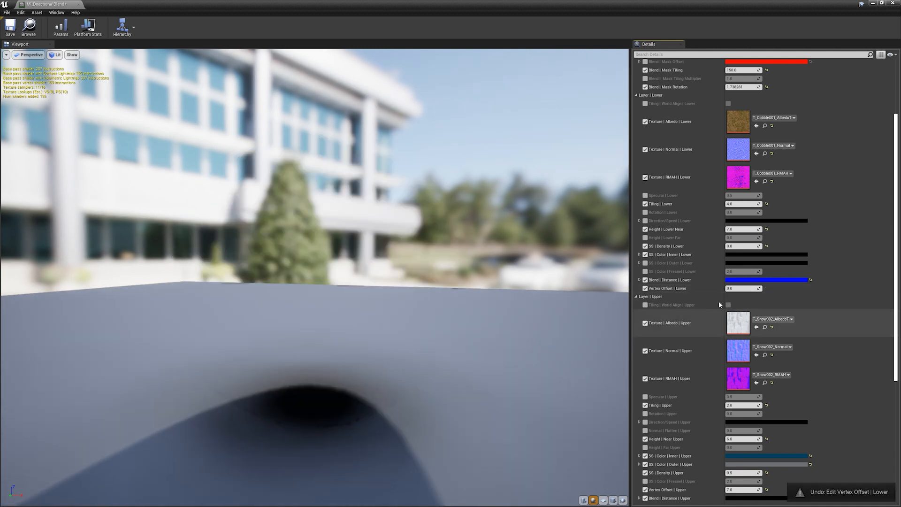
drag(264, 328, 227, 331)
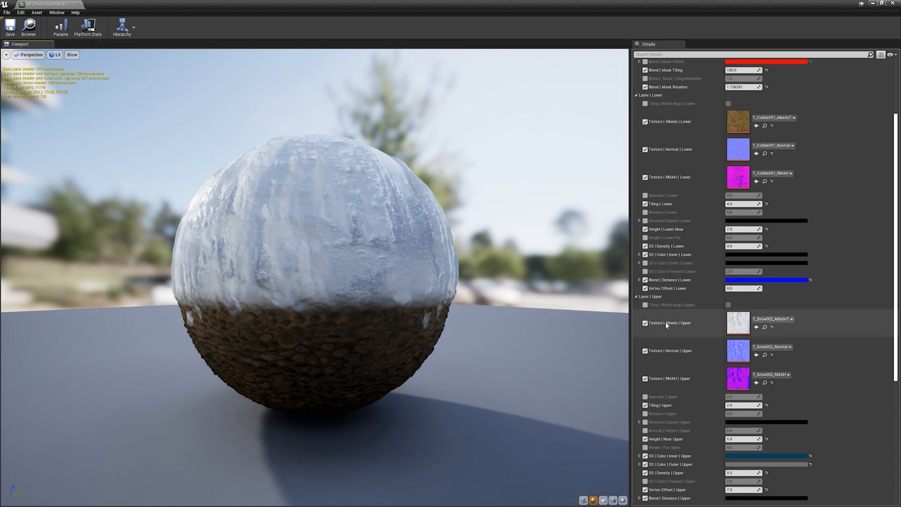
Try a Vertex Offset | Upper of 0 on the snow layer and restore it to 7.0
scroll(665, 325, down, 3)
scroll(645, 351, down, 2)
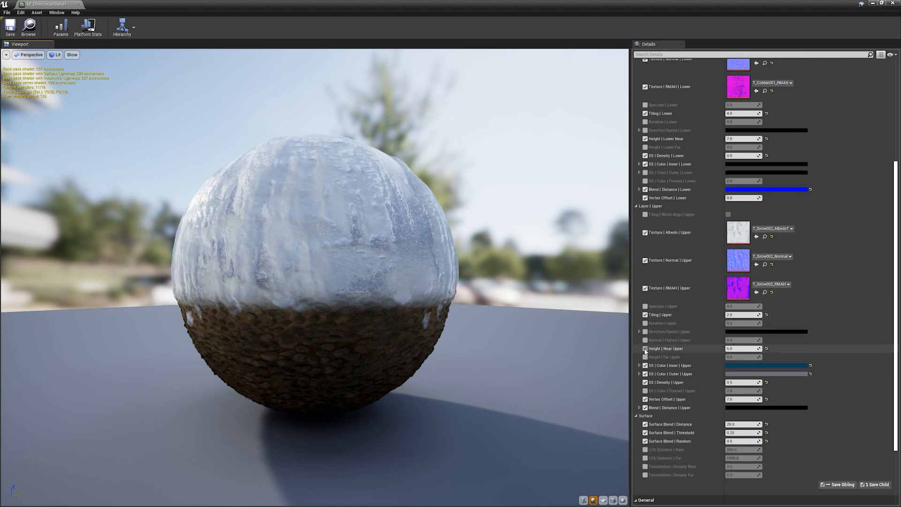
click(744, 400)
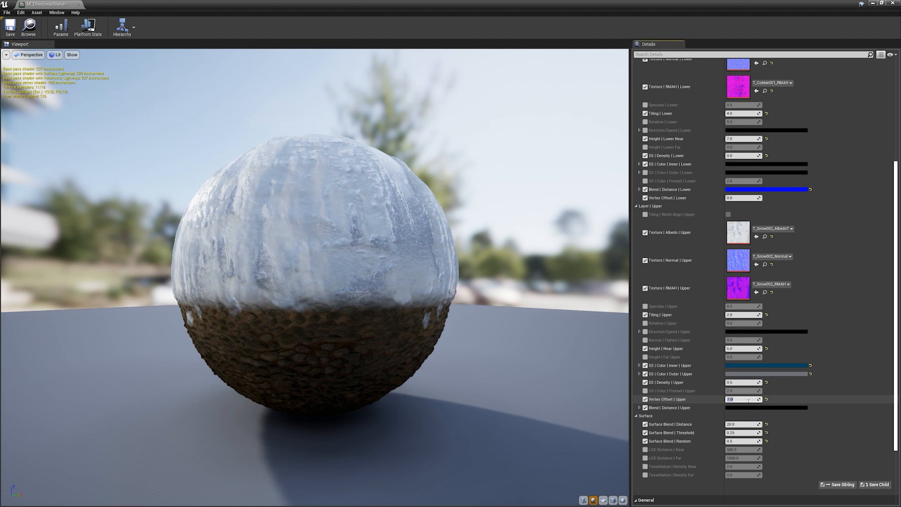
text(0)
key(Return)
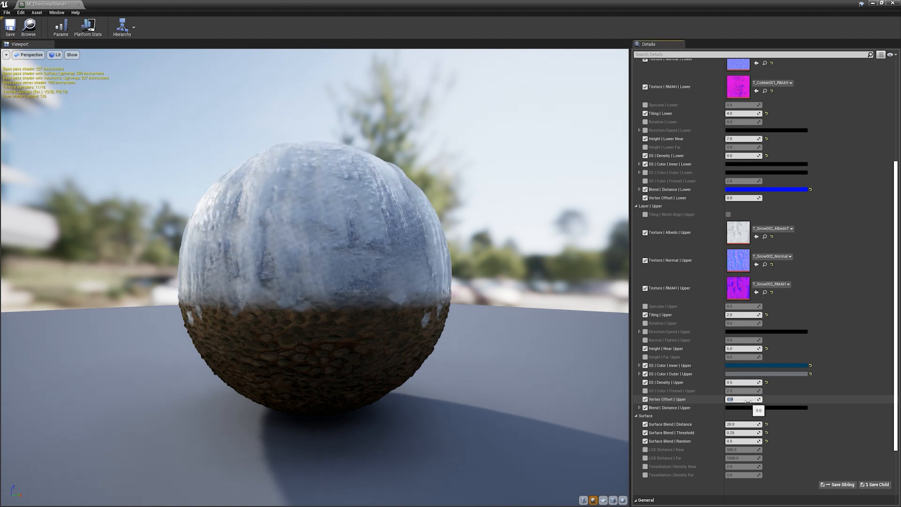
click(811, 408)
drag(739, 398, 782, 398)
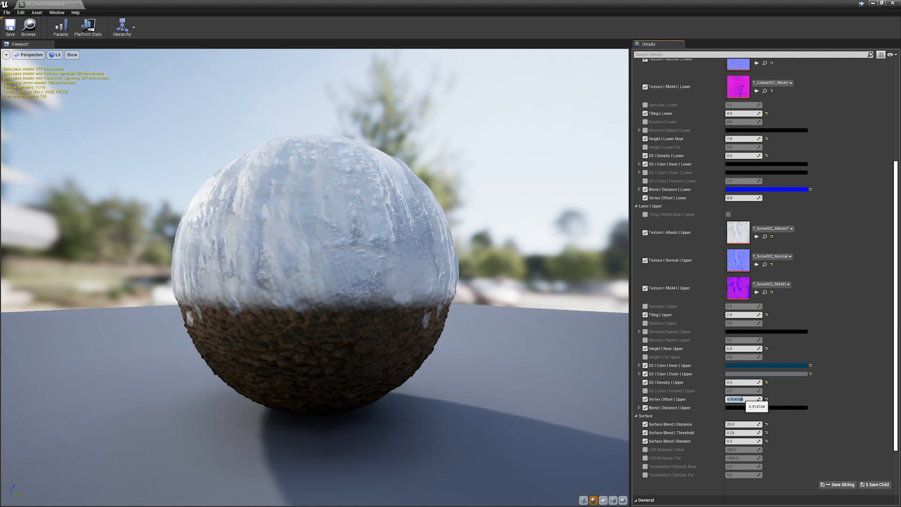
drag(483, 346, 362, 333)
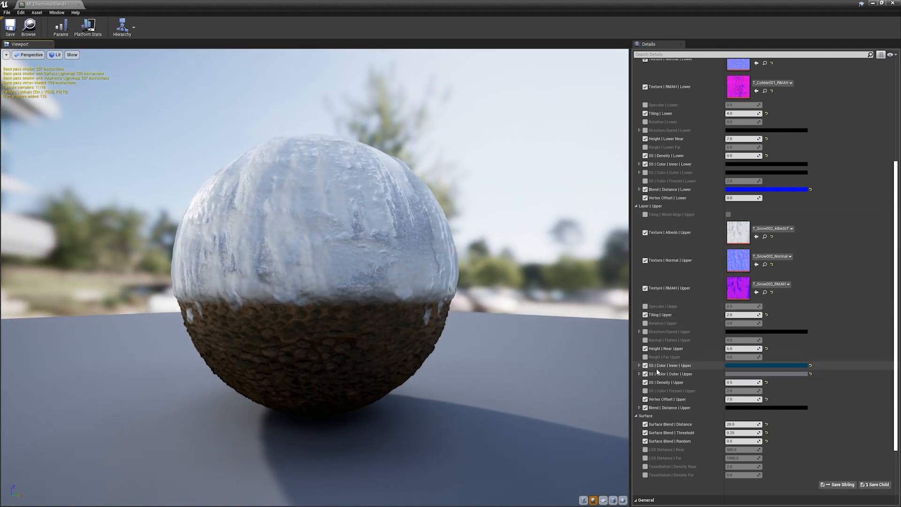
Try an SS | Density | Upper of 0 on the snow layer and undo it
drag(582, 375, 540, 370)
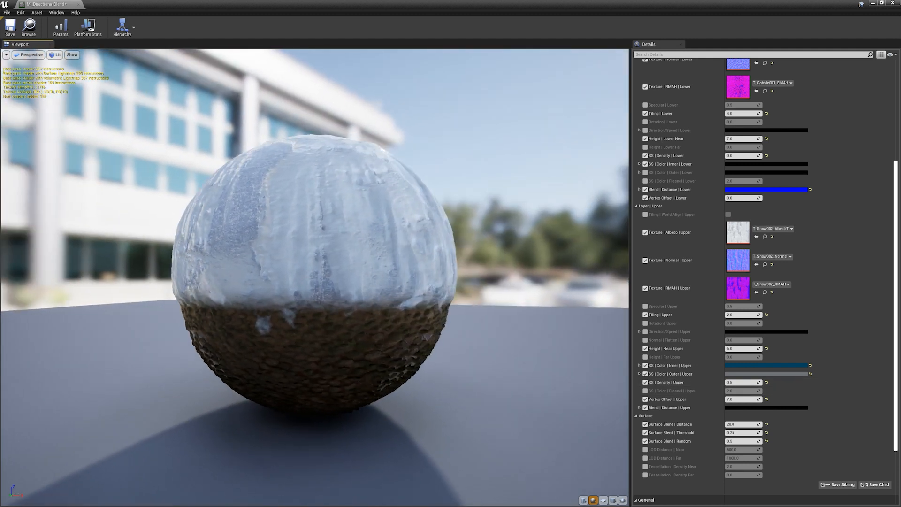
mouse_move(745, 382)
mouse_down()
mouse_move(714, 382)
mouse_move(746, 385)
mouse_up()
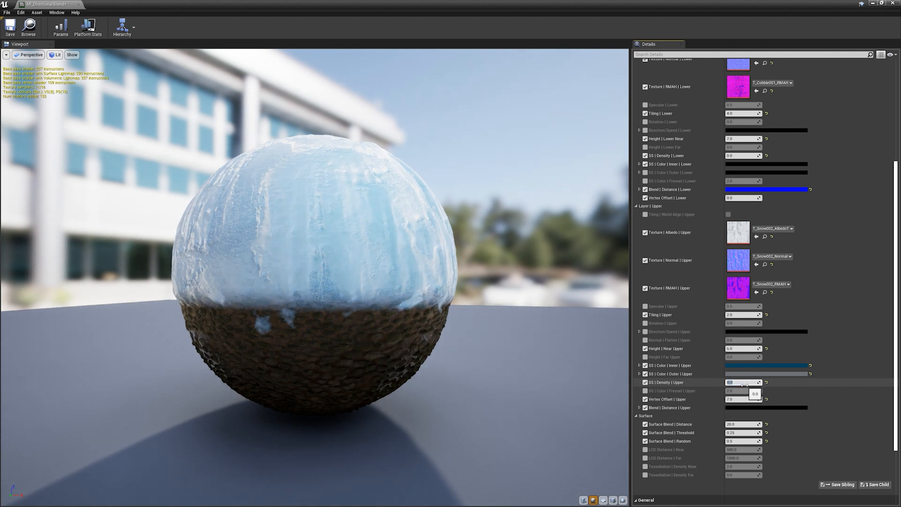
drag(540, 338, 558, 336)
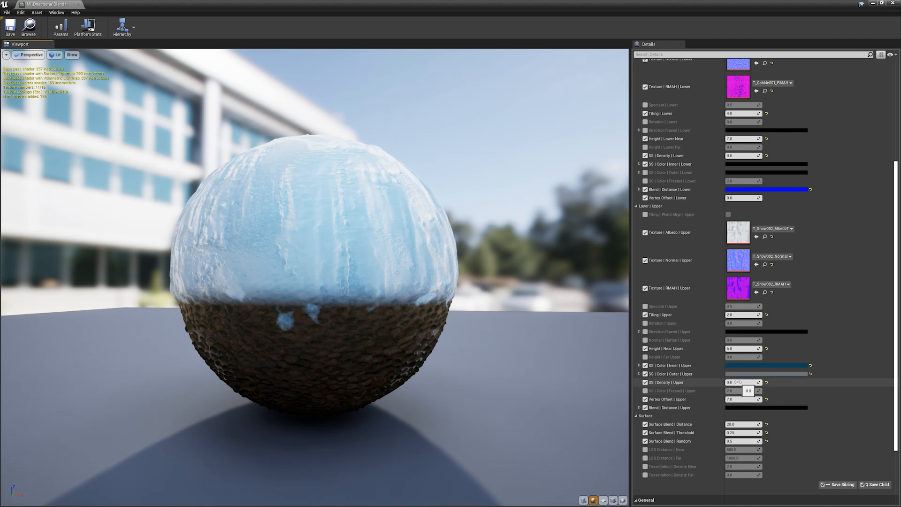
key(ctrl+z)
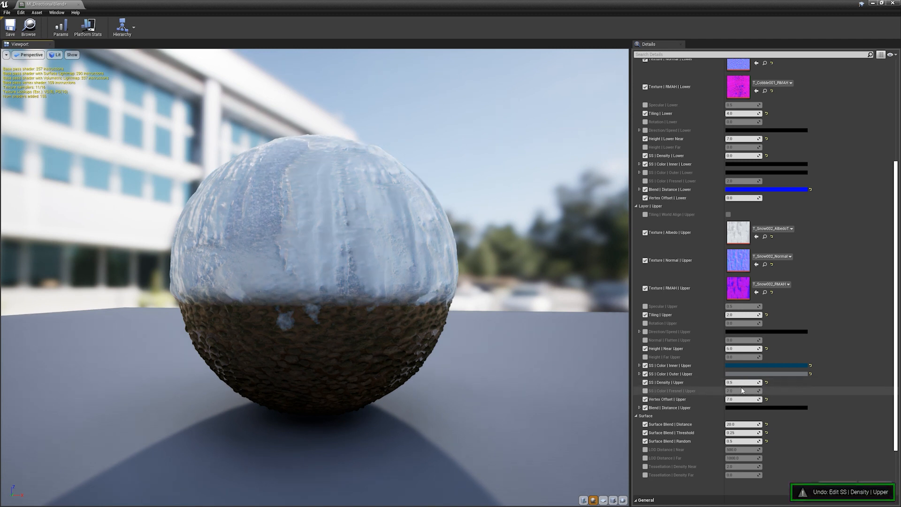
Try a lower SS | Density | Upper and set the snow layer's value to 0.2
drag(741, 382, 720, 382)
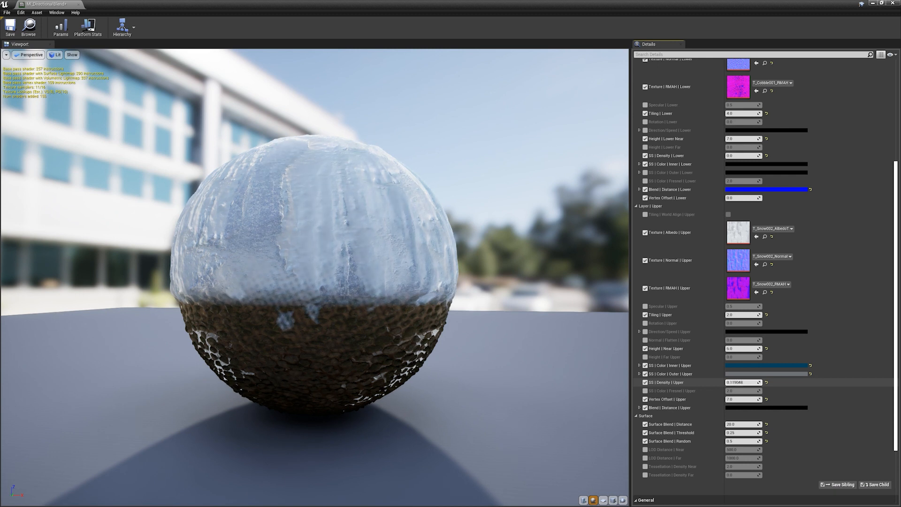
click(747, 382)
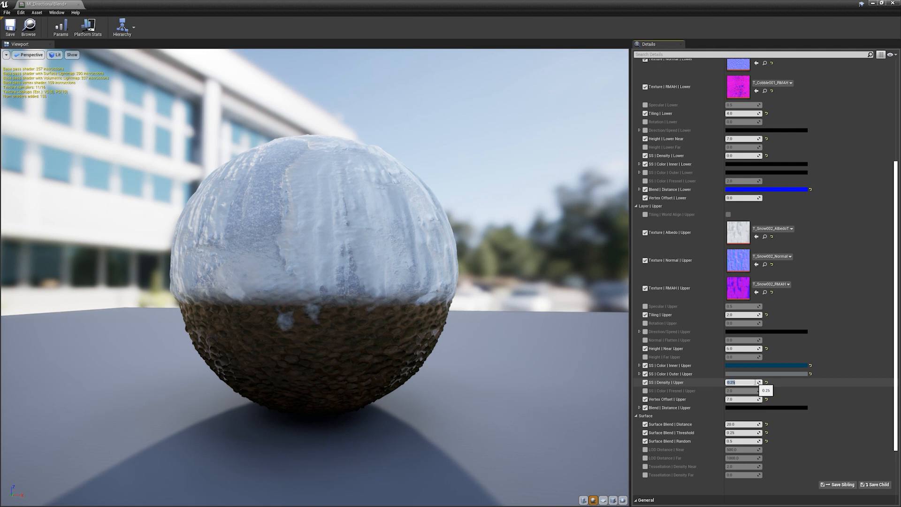
text(.2)
key(Return)
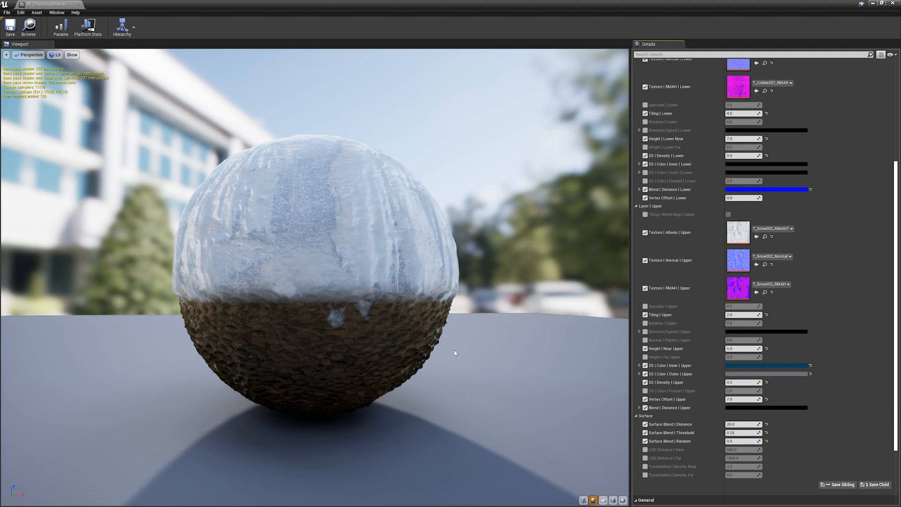
Try a higher B value for Blend | Distance | Upper and undo it
click(639, 407)
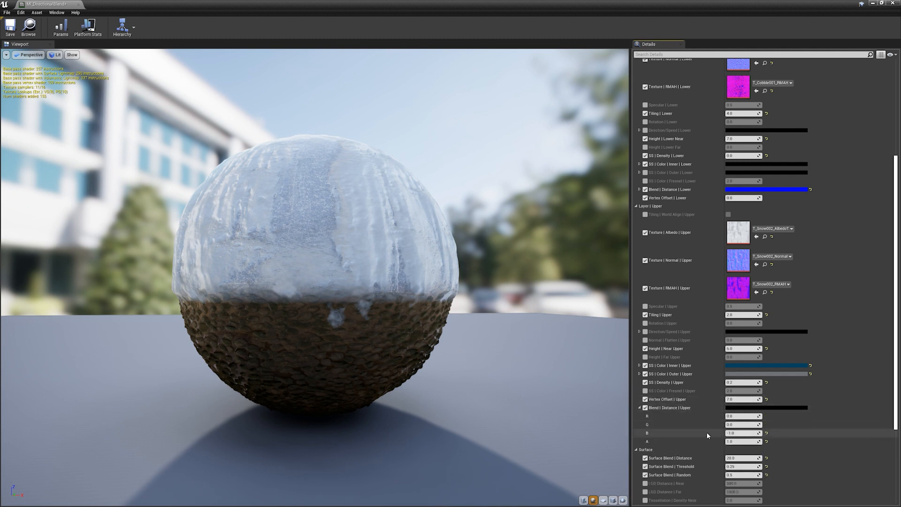
drag(743, 432, 765, 433)
key(ctrl+z)
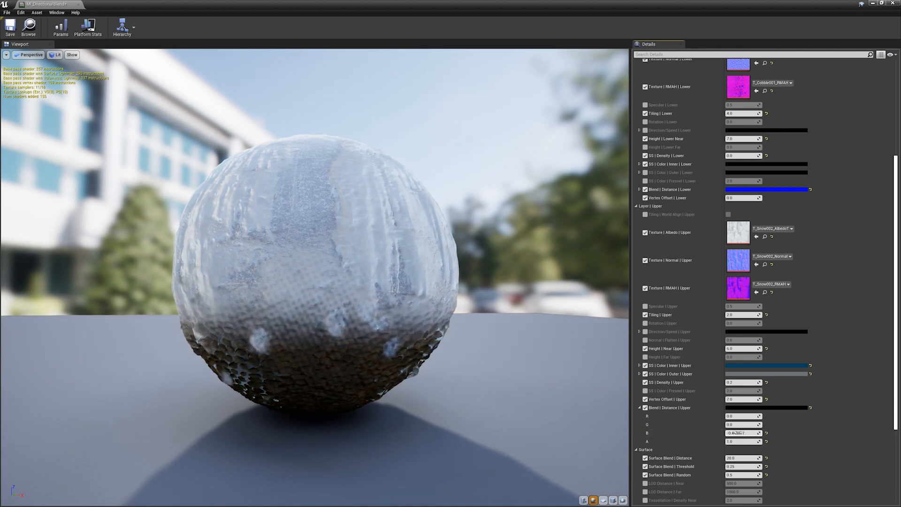
click(639, 407)
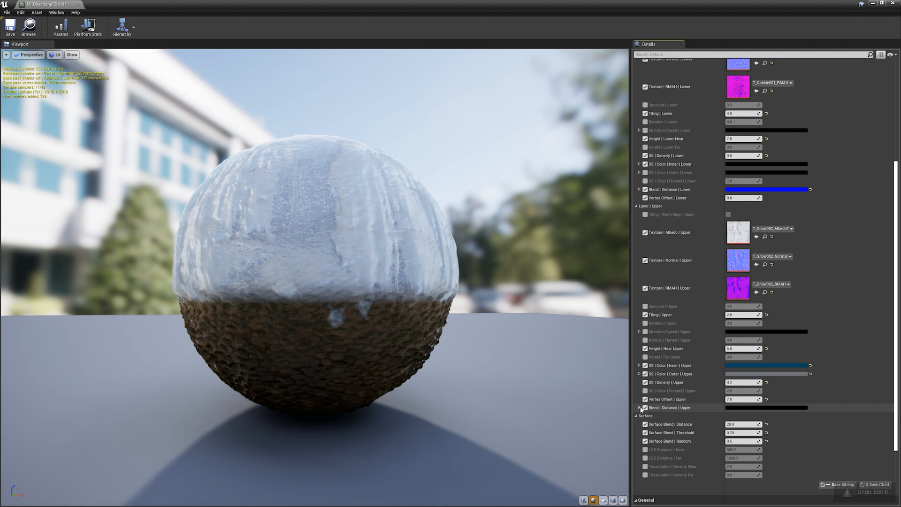
Try a lower Surface Blend | Distance and undo the change
scroll(641, 409, down, 3)
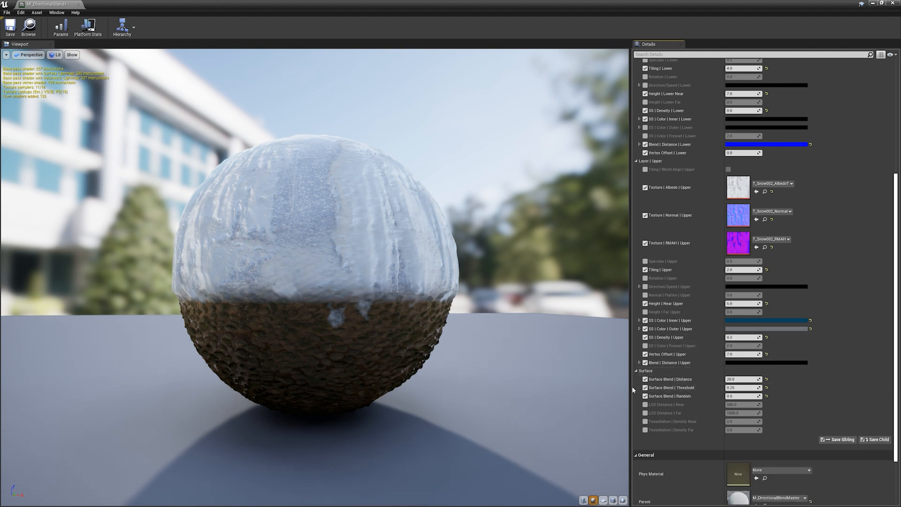
drag(433, 372, 413, 362)
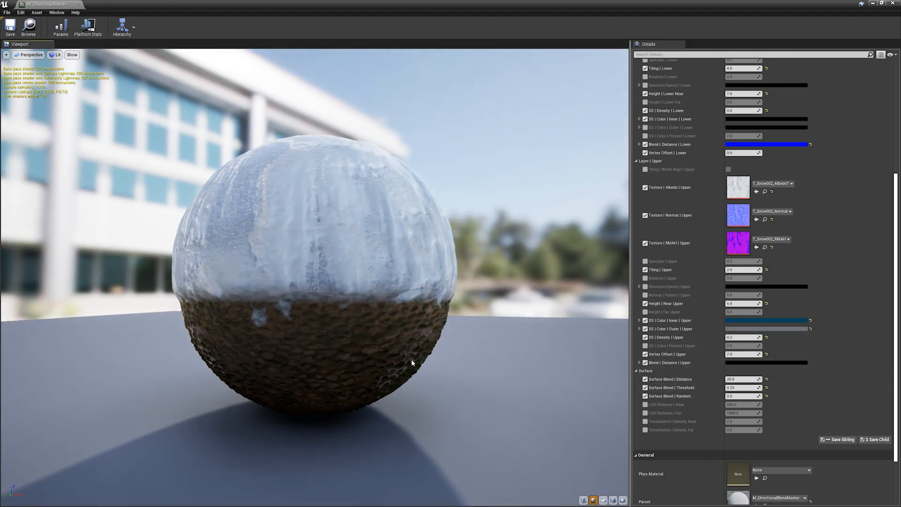
drag(747, 379, 641, 378)
key(ctrl+z)
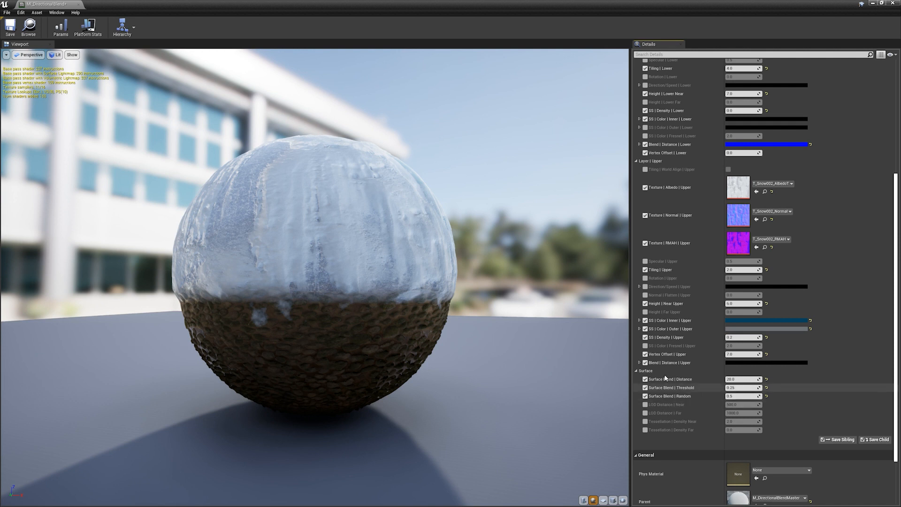
scroll(663, 394, down, 3)
scroll(663, 393, up, 3)
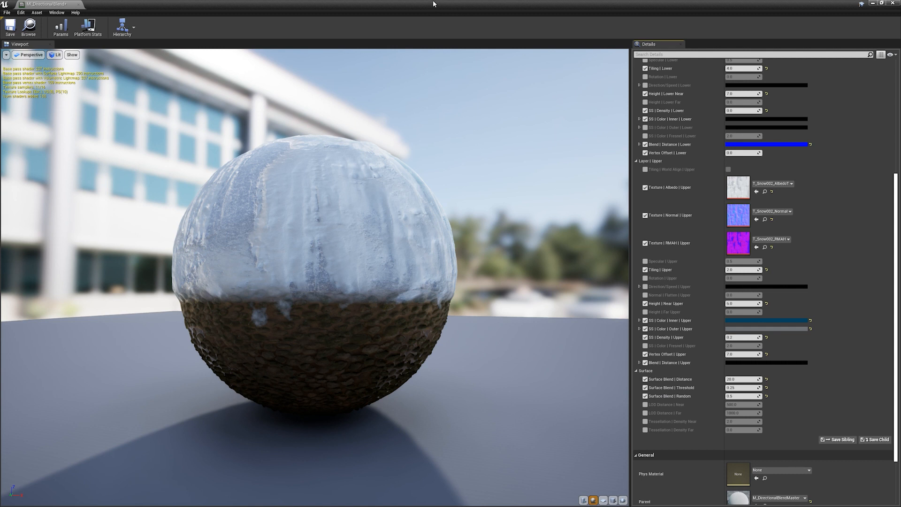
Move the directional blend capsule off its platform and sink it partly into the open showroom floor
drag(407, 3, 900, 24)
right_drag(435, 197, 470, 221)
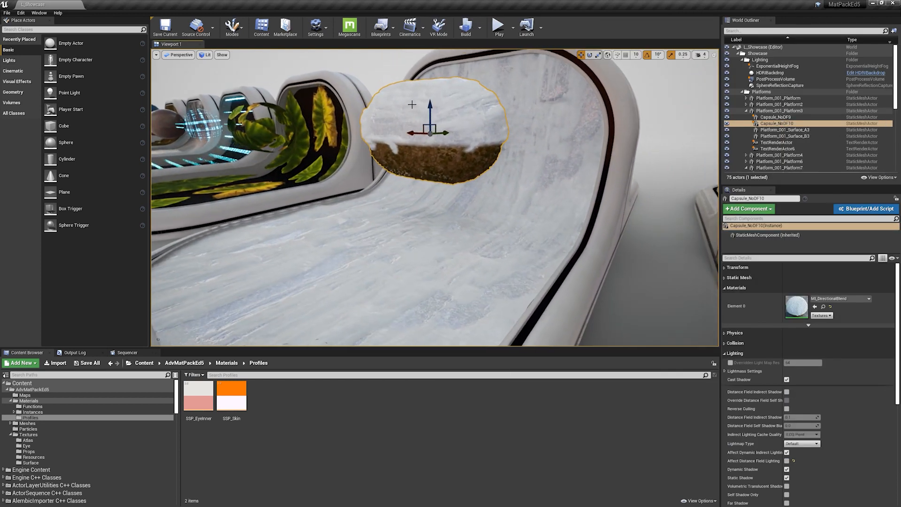
drag(430, 106, 443, 217)
right_drag(443, 218, 442, 277)
right_drag(420, 186, 396, 185)
drag(457, 180, 456, 140)
right_drag(456, 140, 585, 165)
shift+drag(616, 145, 533, 204)
key(f)
alt+drag(473, 312, 476, 299)
Place the material instance editor beside the level, try a Surface Blend | Threshold of about 0.5 and set it back to 0.25
drag(900, 89, 710, 46)
drag(794, 91, 675, 92)
drag(723, 43, 766, 40)
scroll(778, 210, down, 5)
drag(811, 343, 855, 343)
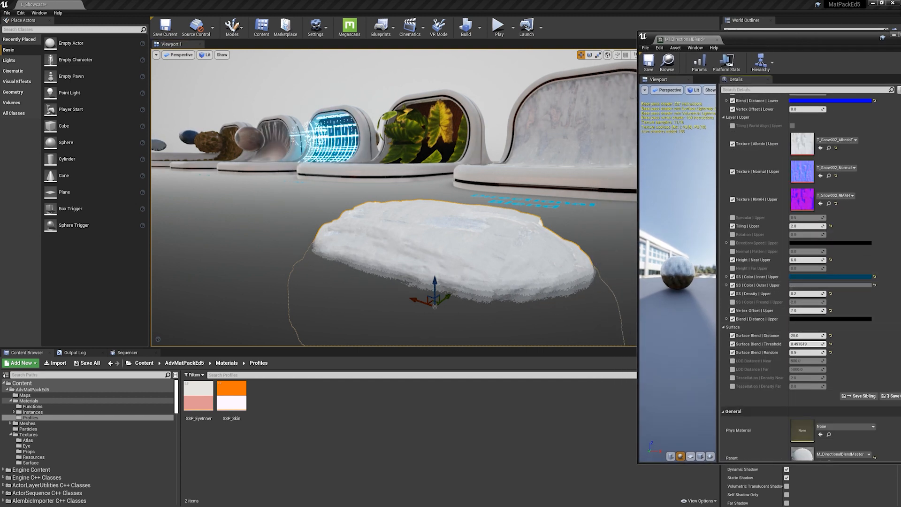
click(812, 344)
text(0.25)
key(Return)
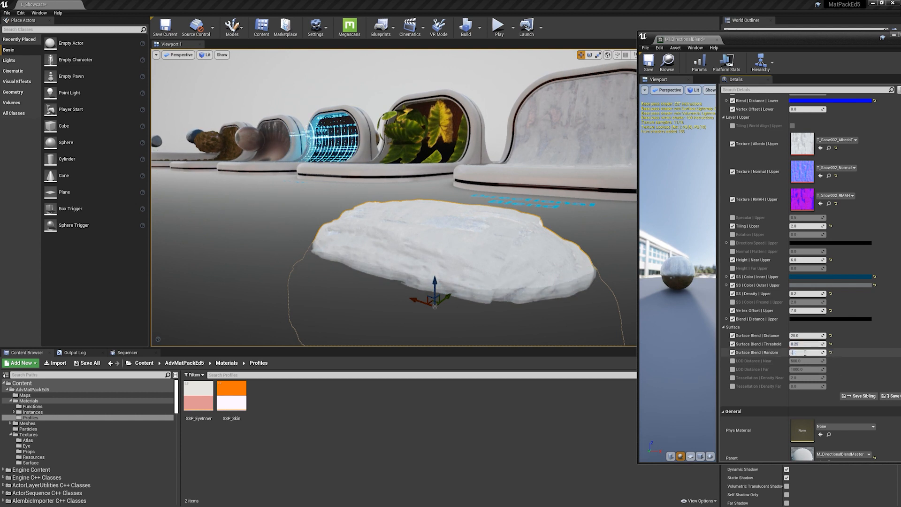
Try other Surface Blend | Threshold and Surface Blend | Random values and undo the latest changes
mouse_move(804, 343)
mouse_down()
mouse_move(822, 343)
mouse_move(812, 343)
mouse_move(817, 335)
mouse_up()
key(ctrl+z)
key(ctrl+z)
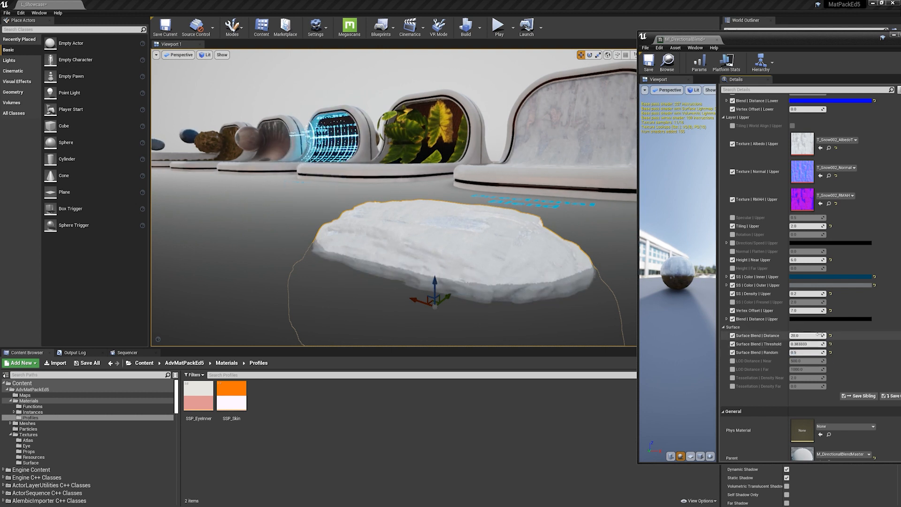
Undo the remaining surface blend edits and the capsule's move, and examine the capsule back on its platform
drag(798, 44, 900, 66)
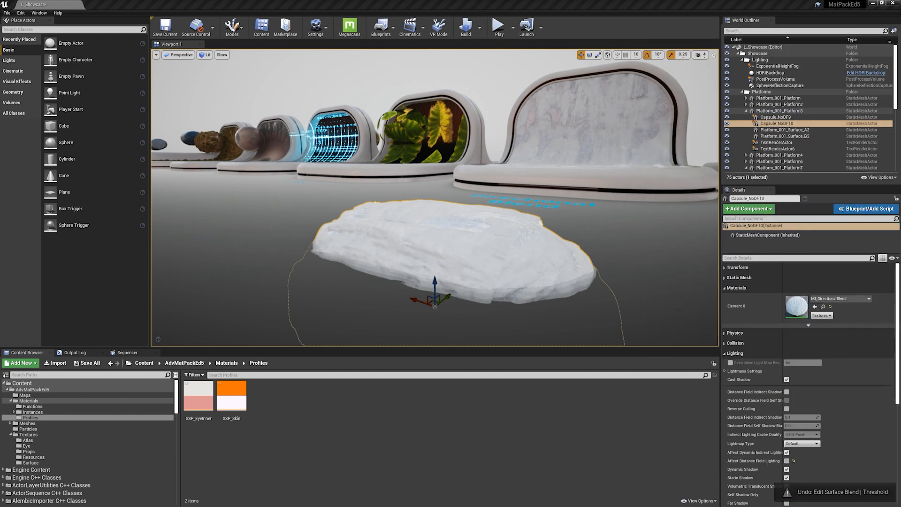
right_drag(547, 229, 498, 216)
key(ctrl+z)
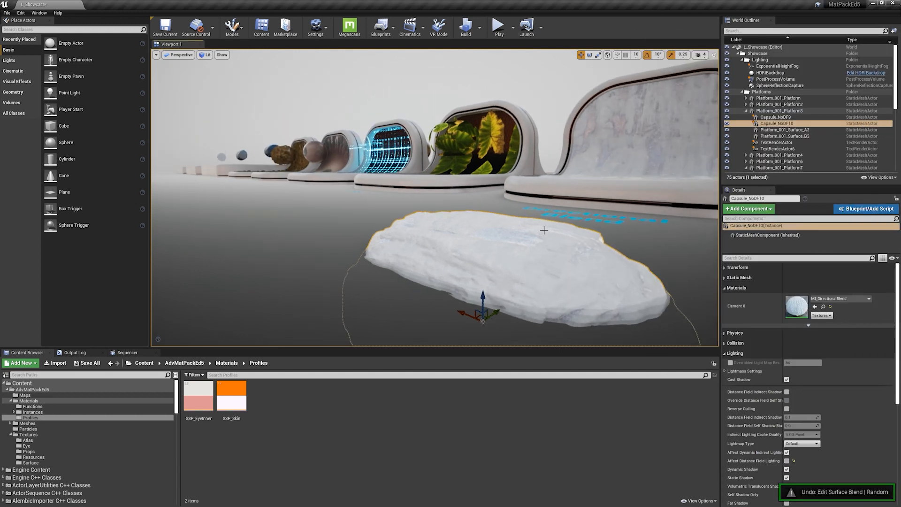
key(ctrl+z)
key(ctrl+z)
key(ctrl+z)
key(ctrl+z)
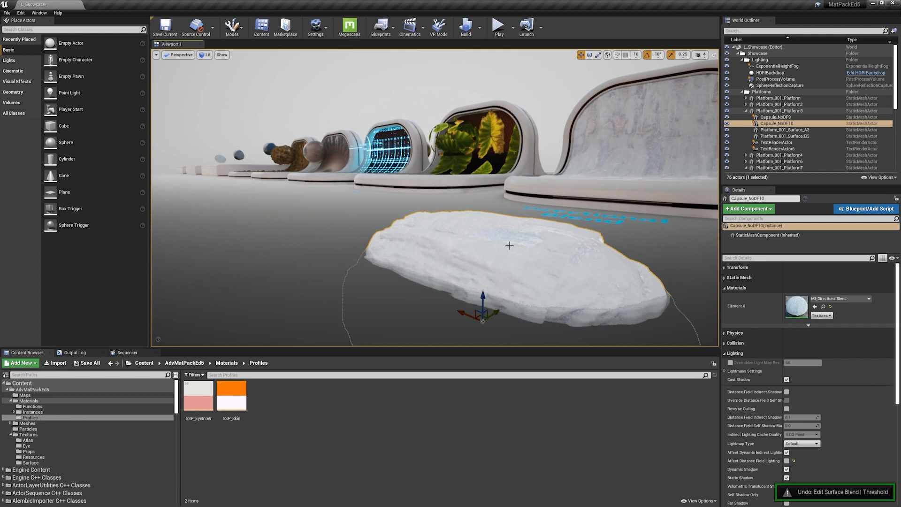
key(ctrl+z)
key(f)
alt+drag(434, 197, 530, 197)
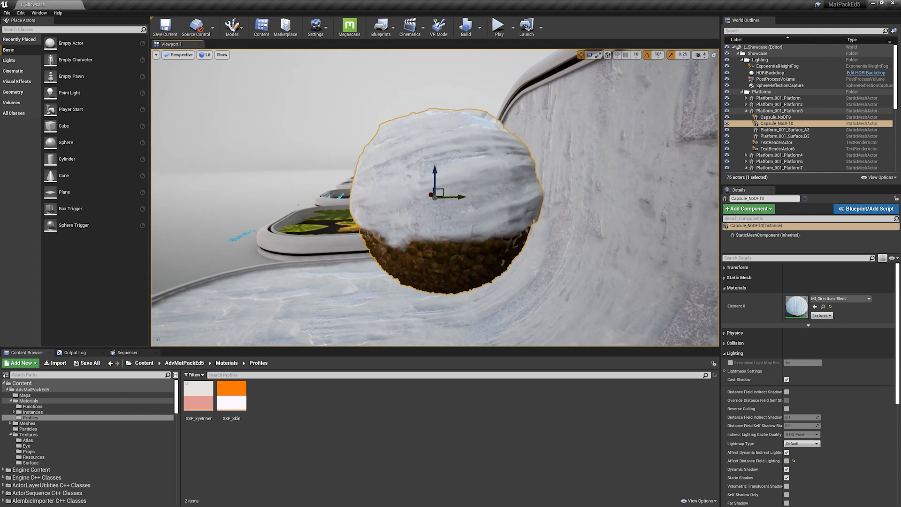
alt+drag(335, 244, 317, 253)
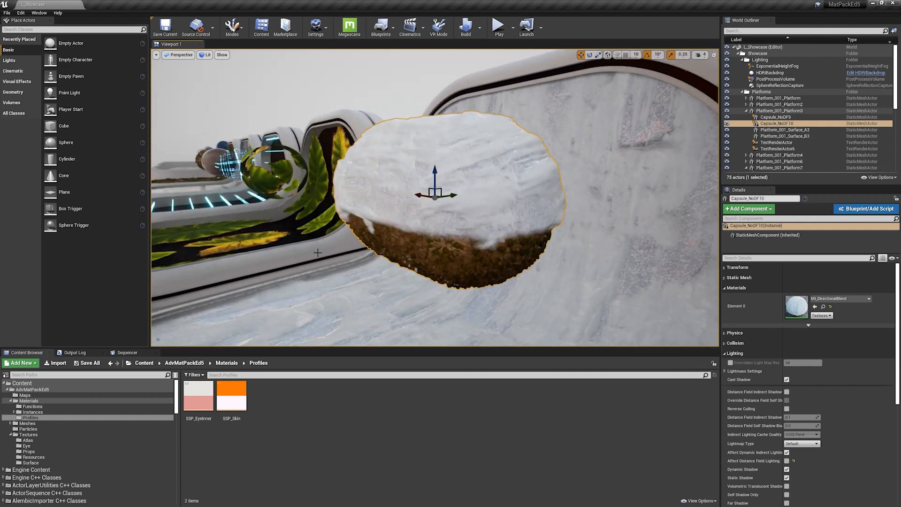
Bring the material instance editor back to full screen and enlarge its sphere preview
drag(900, 81, 444, 2)
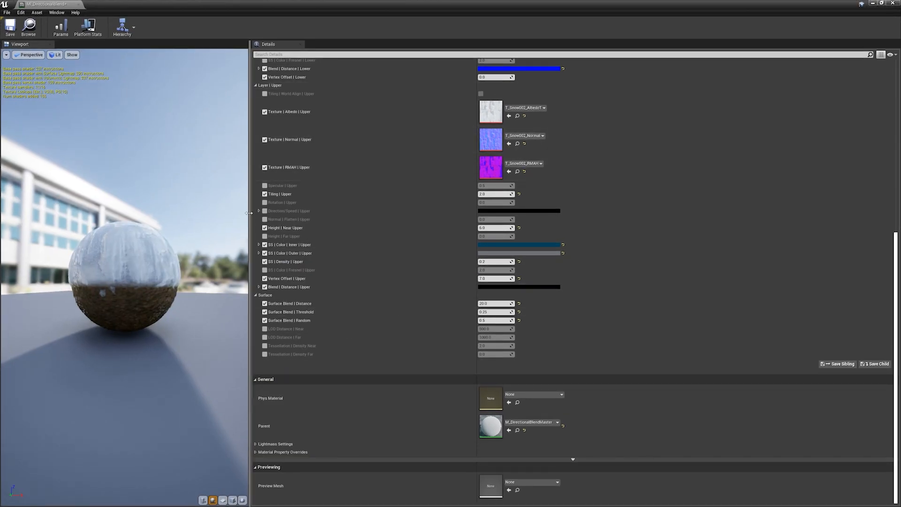
drag(250, 211, 379, 226)
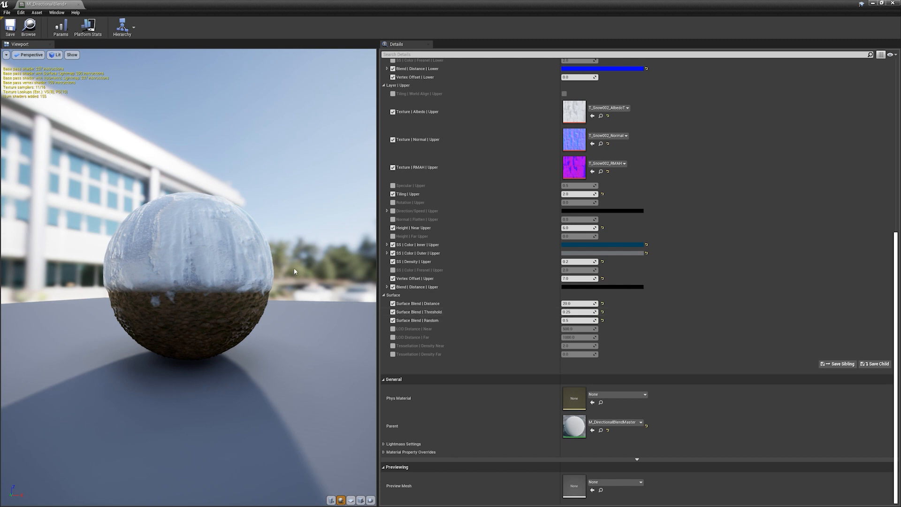
drag(379, 244, 660, 217)
drag(407, 376, 197, 377)
drag(595, 237, 559, 226)
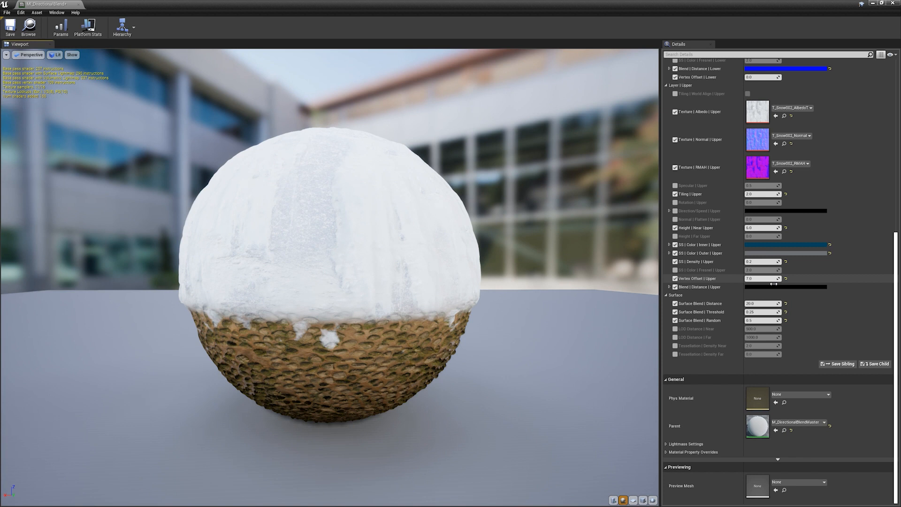
Set Blend | Distance | Upper to a B value of 0 and a G value of -1
click(670, 287)
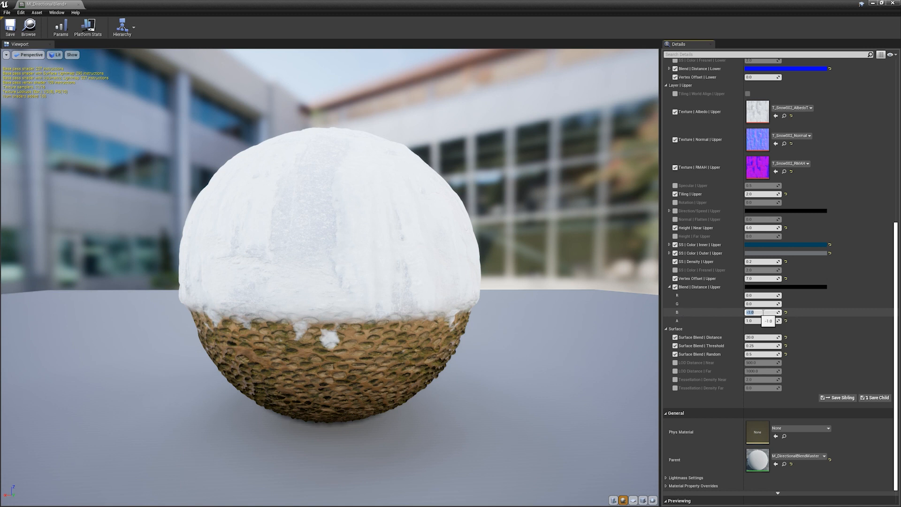
key(Return)
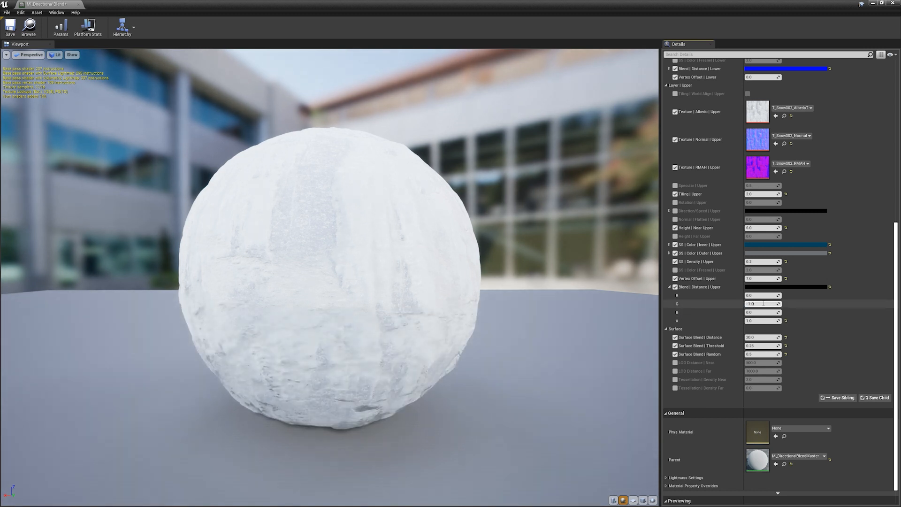
key(Return)
Set Blend | Distance | Lower to a B value of 0 and a G value of 2, and inspect the blend direction
scroll(708, 277, up, 4)
scroll(711, 225, up, 7)
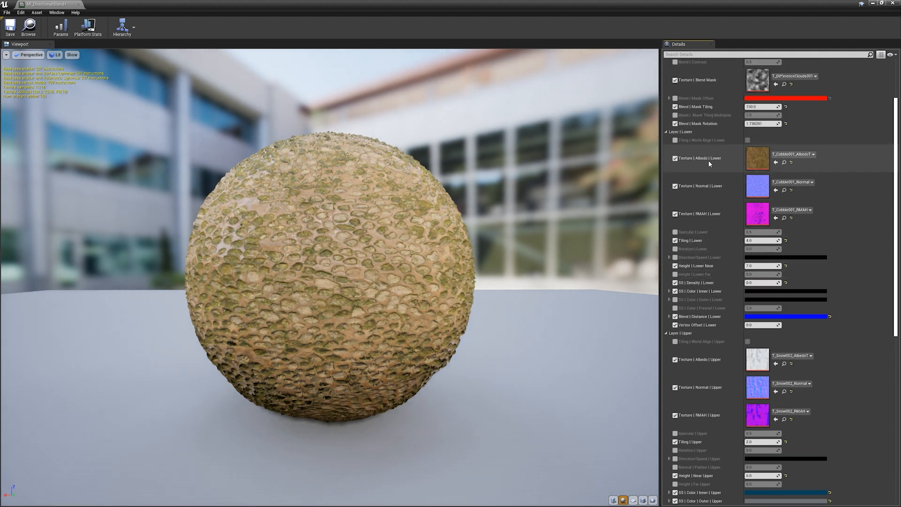
click(668, 317)
click(758, 342)
text(0)
click(760, 334)
text(2)
key(Return)
drag(553, 326, 525, 309)
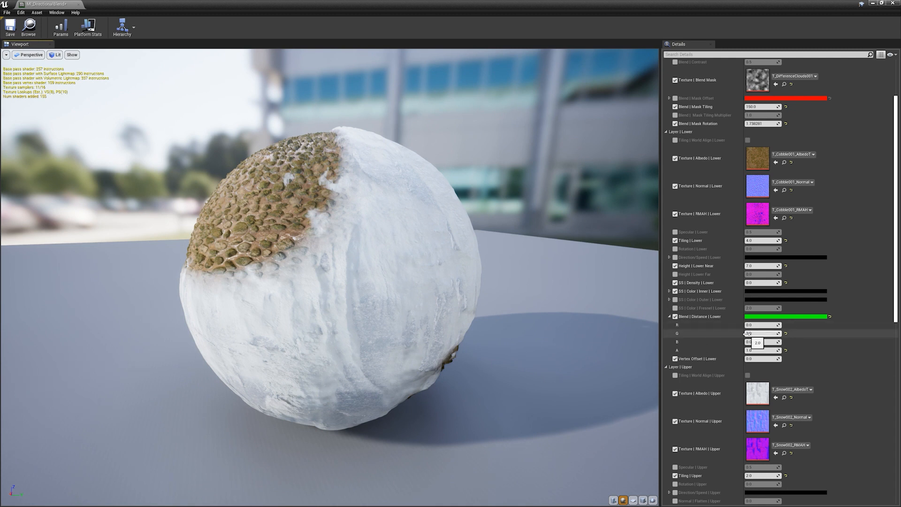
Return Blend | Distance | Lower to a G value of 0 and a B value of 2
text(0)
key(Tab)
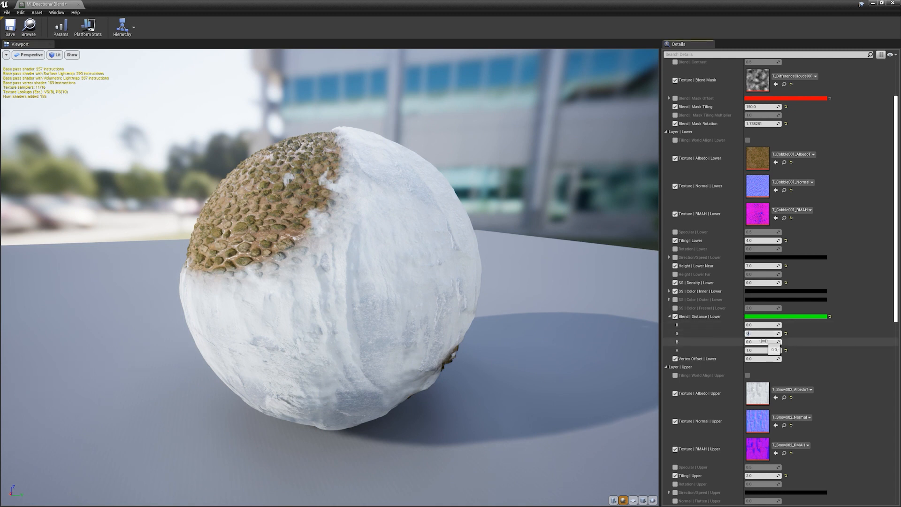
text(2)
key(Return)
Return Blend | Distance | Upper to a G value of 0 and a B value of -1, and check the preview
scroll(718, 367, down, 10)
scroll(736, 361, down, 5)
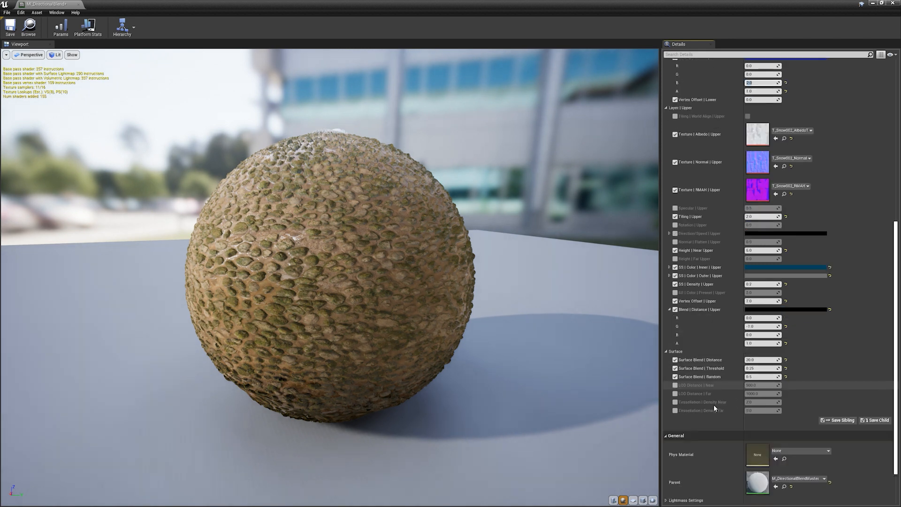
click(770, 328)
text(0)
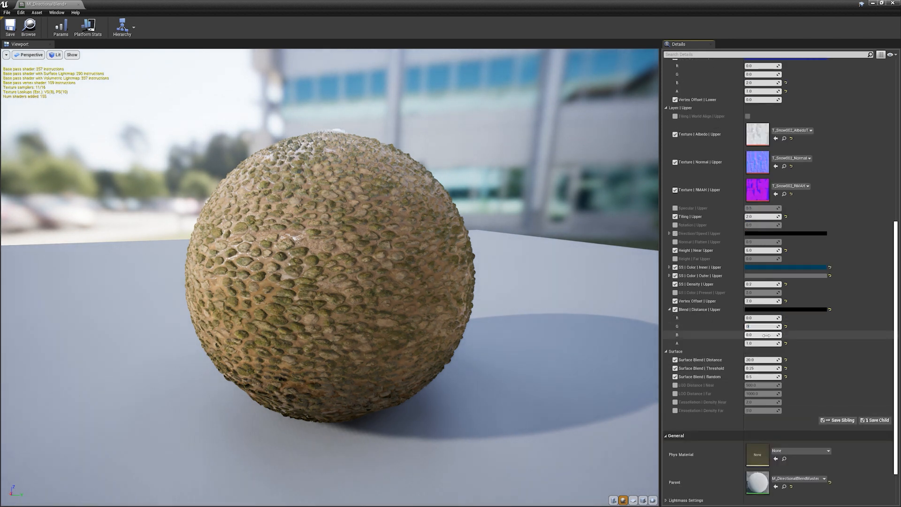
key(Tab)
text(-1)
key(Return)
drag(531, 324, 467, 305)
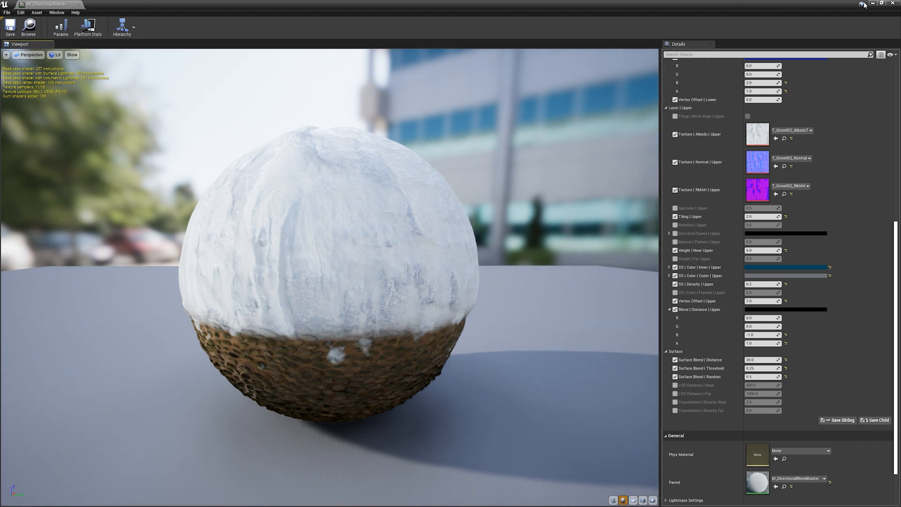
Close the material instance editor and select the leaf-covered capsule on the foliage platform
click(898, 3)
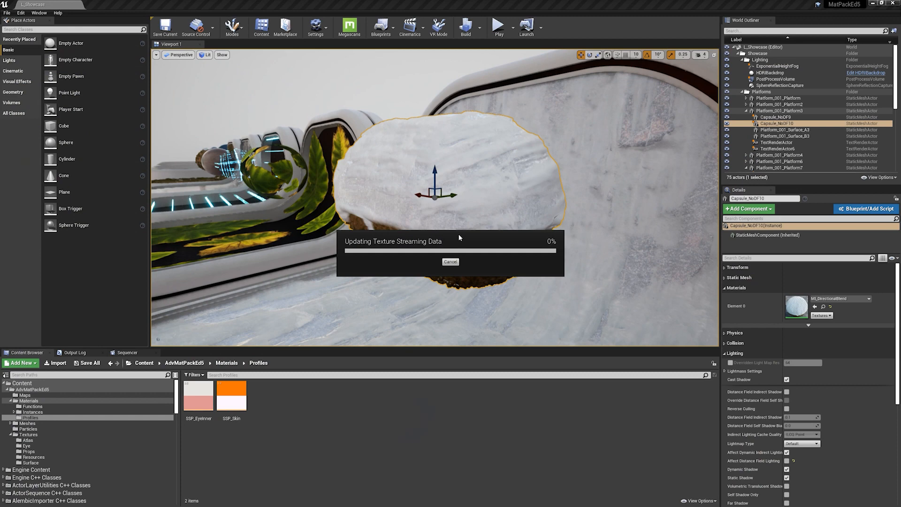
right_drag(459, 238, 385, 237)
mouse_move(421, 164)
right_down()
mouse_move(441, 197)
mouse_move(420, 165)
right_up()
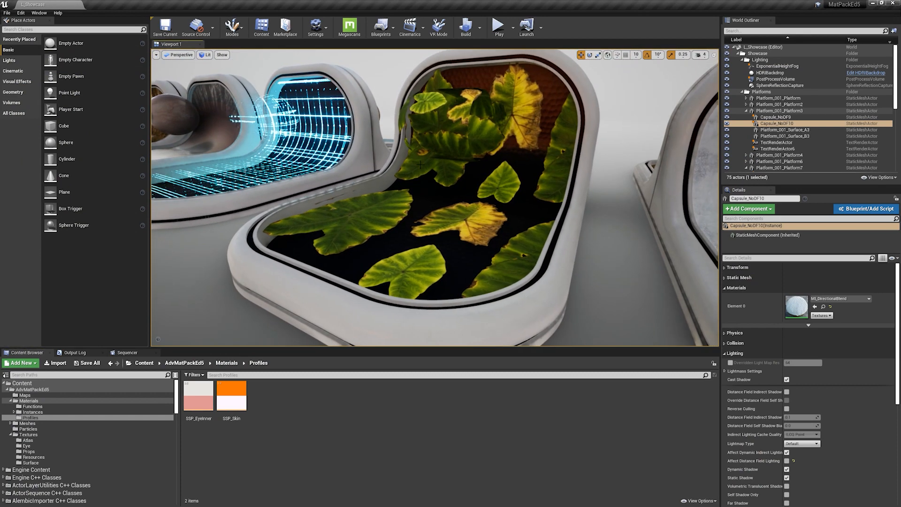
right_drag(395, 225, 422, 155)
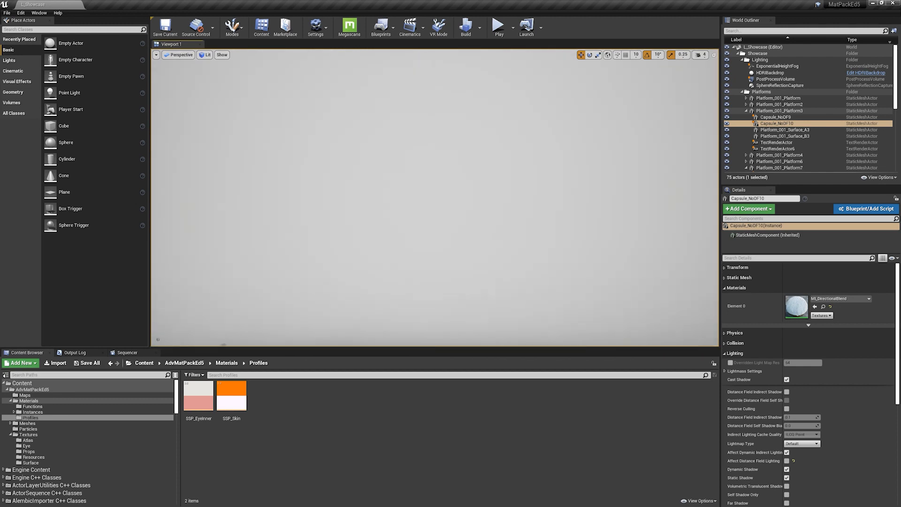
key(f)
right_drag(434, 197, 364, 193)
right_drag(395, 239, 352, 207)
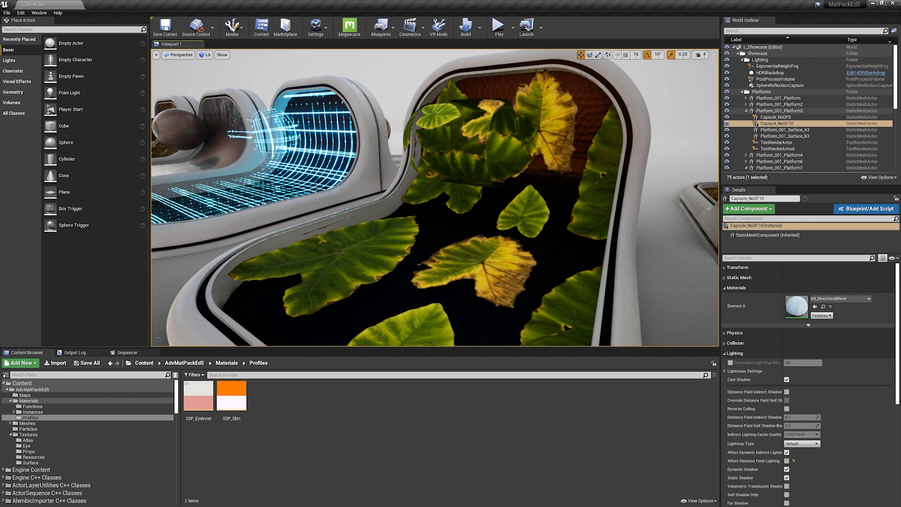
click(470, 136)
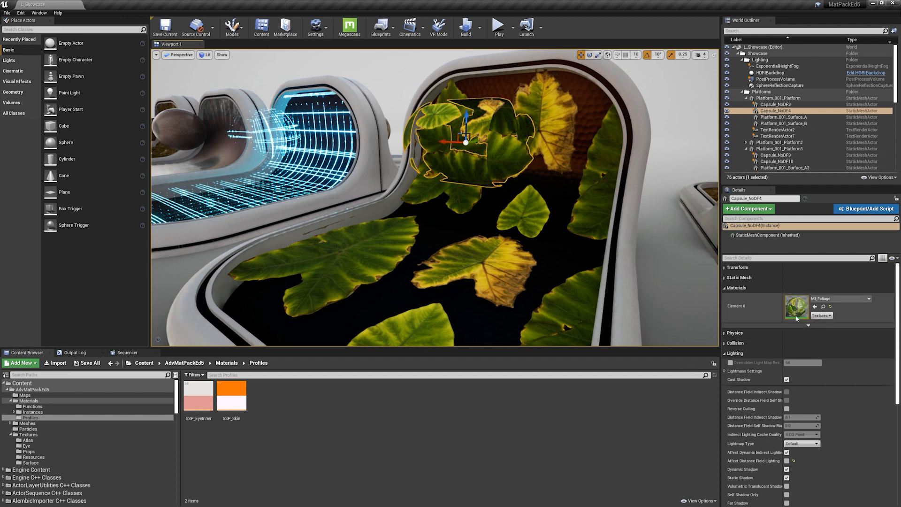
Open the foliage material instance, hide the preview grid, and inspect the leaf-covered sphere from several angles
scroll(338, 211, down, 3)
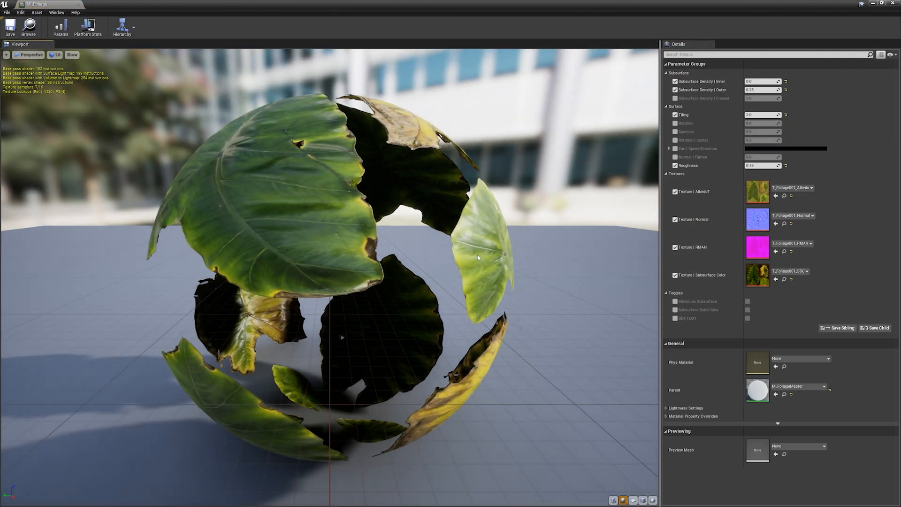
click(72, 55)
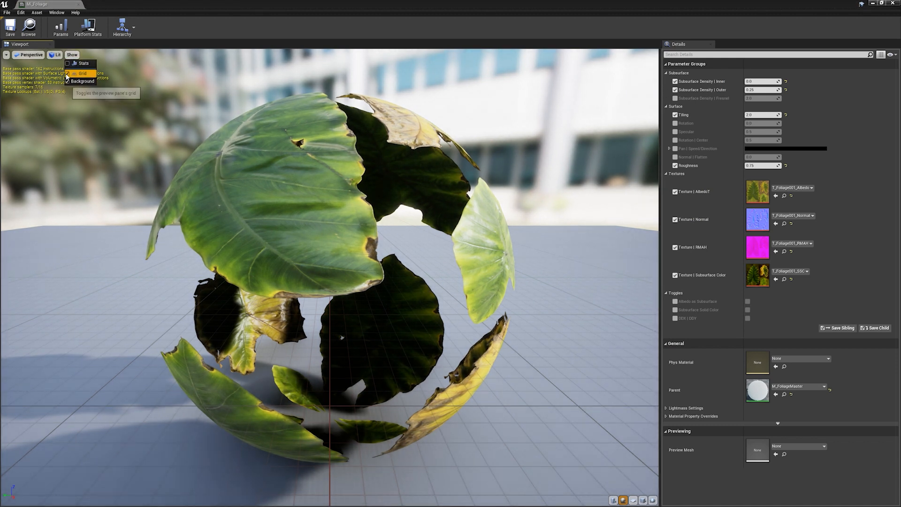
click(68, 74)
drag(330, 277, 208, 244)
drag(357, 286, 397, 308)
mouse_move(254, 239)
mouse_down()
mouse_move(274, 237)
mouse_move(225, 255)
mouse_move(282, 243)
mouse_move(369, 254)
mouse_move(339, 252)
mouse_up()
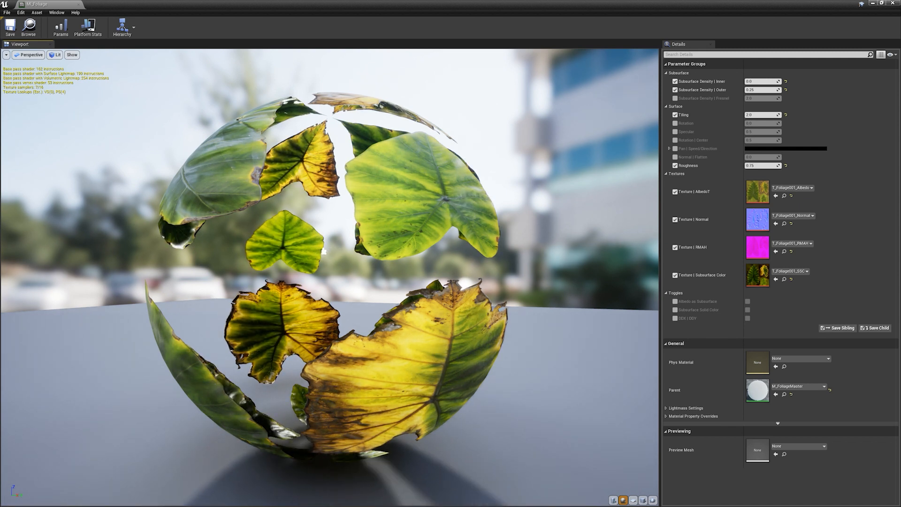
drag(372, 311, 596, 452)
Preview the foliage material on a plane to examine the leaf layout, and return to the sphere mesh
click(634, 500)
drag(530, 382, 498, 363)
scroll(499, 362, up, 5)
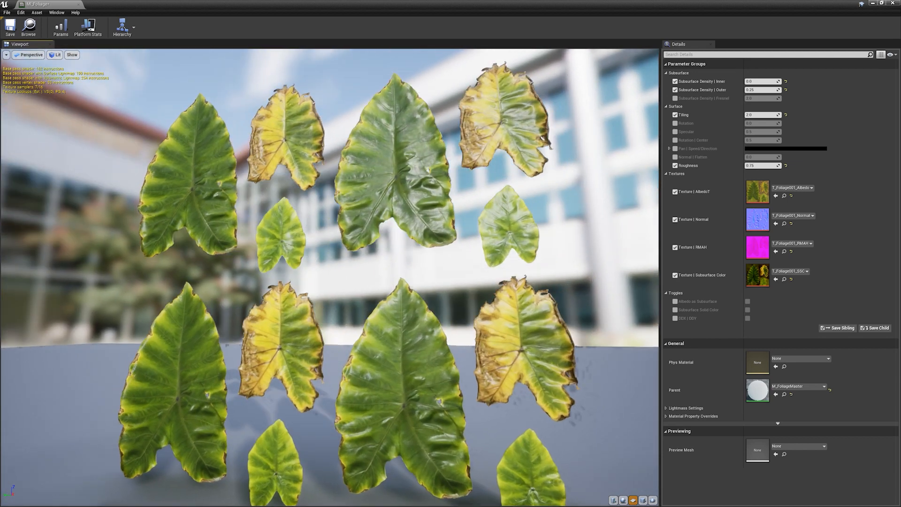
drag(499, 225, 430, 248)
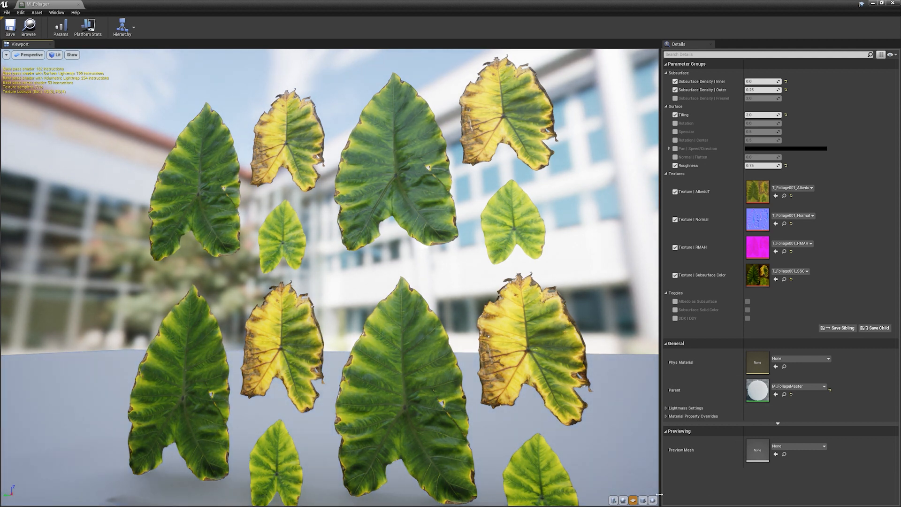
click(623, 501)
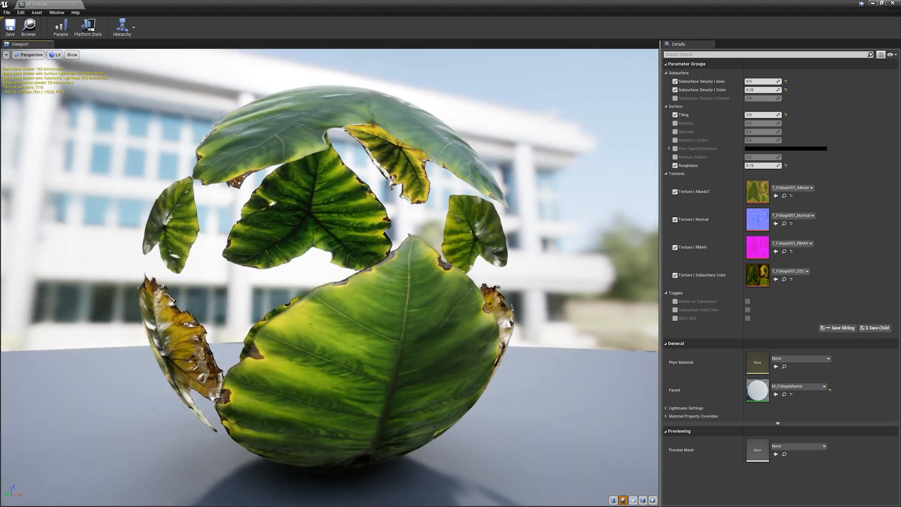
drag(329, 277, 277, 277)
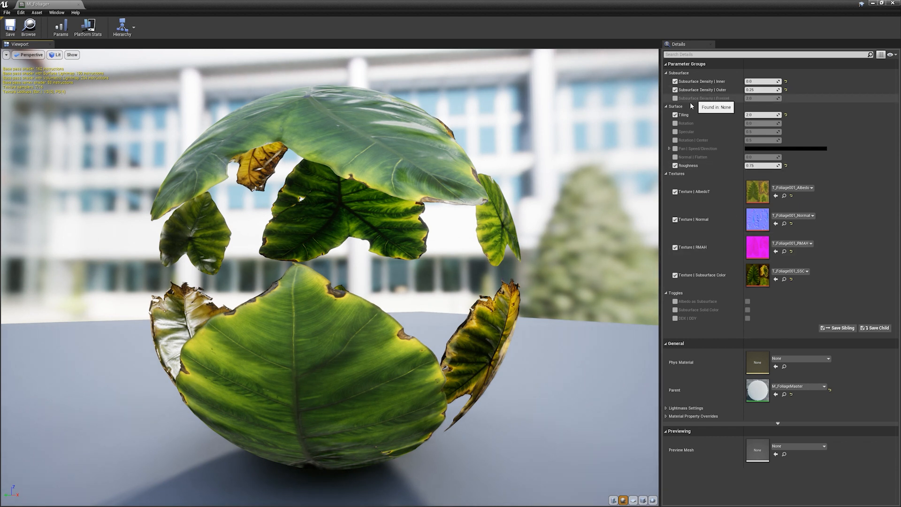
Try different Subsurface Density | Inner and Outer values on the foliage material, and undo both changes
mouse_move(754, 82)
mouse_down()
mouse_move(770, 82)
mouse_move(756, 82)
mouse_up()
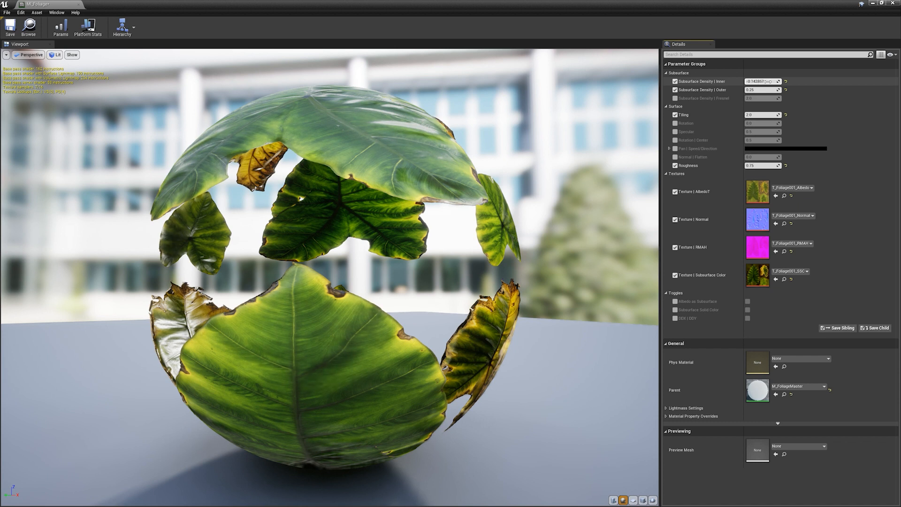
key(Return)
key(ctrl+z)
key(ctrl+z)
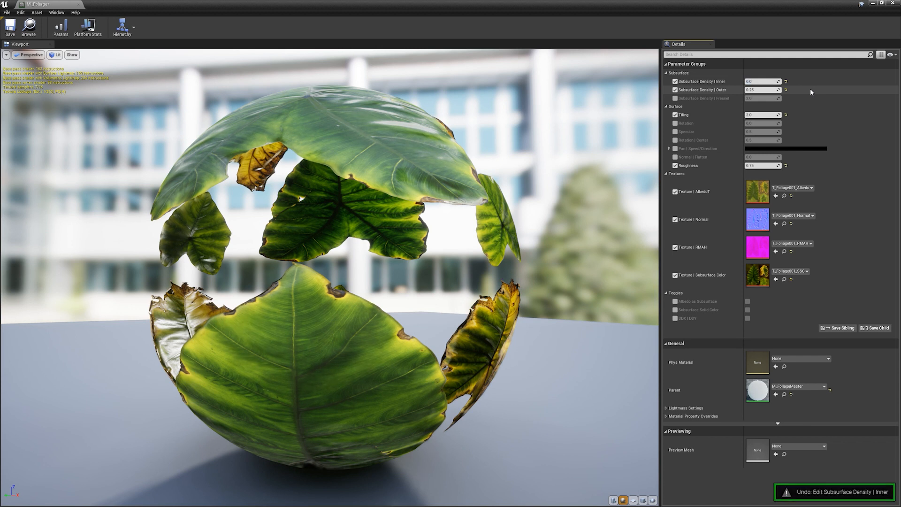
drag(755, 90, 761, 90)
key(ctrl+z)
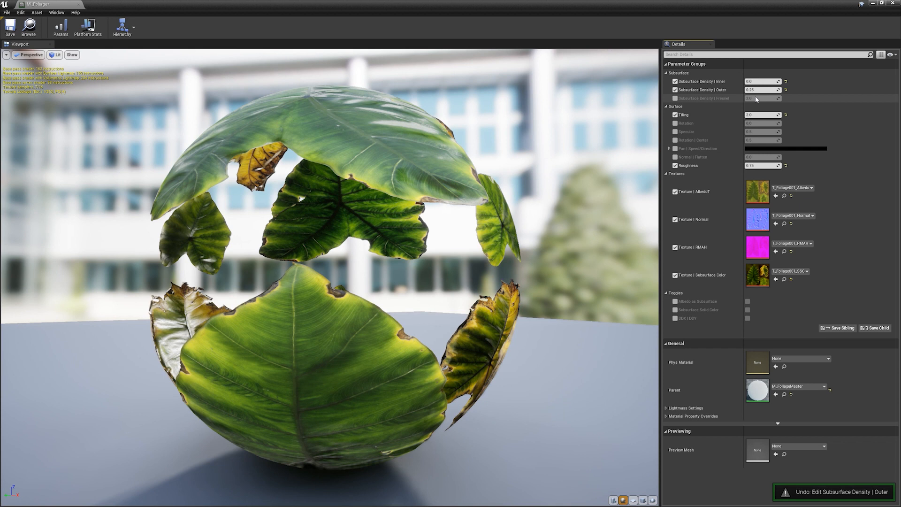
Override Subsurface Density | Fresnel, try different values, and undo the edit
click(676, 99)
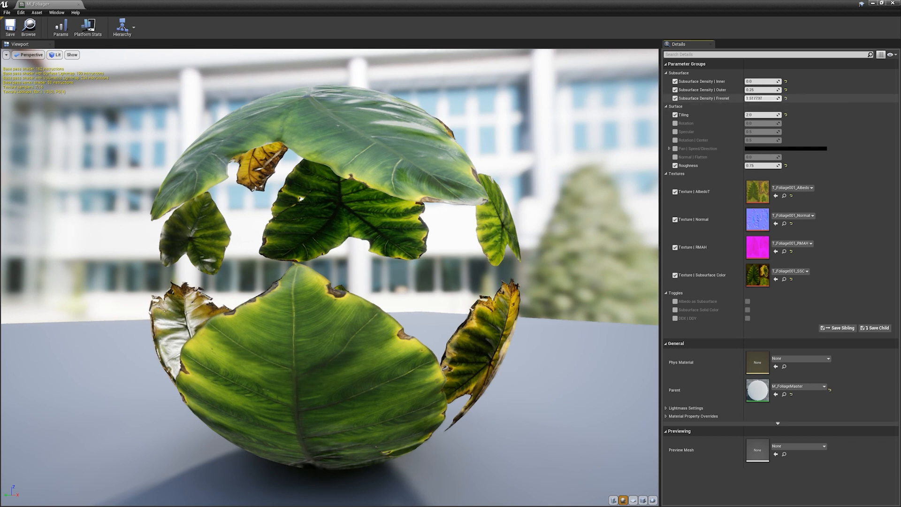
drag(761, 98, 754, 103)
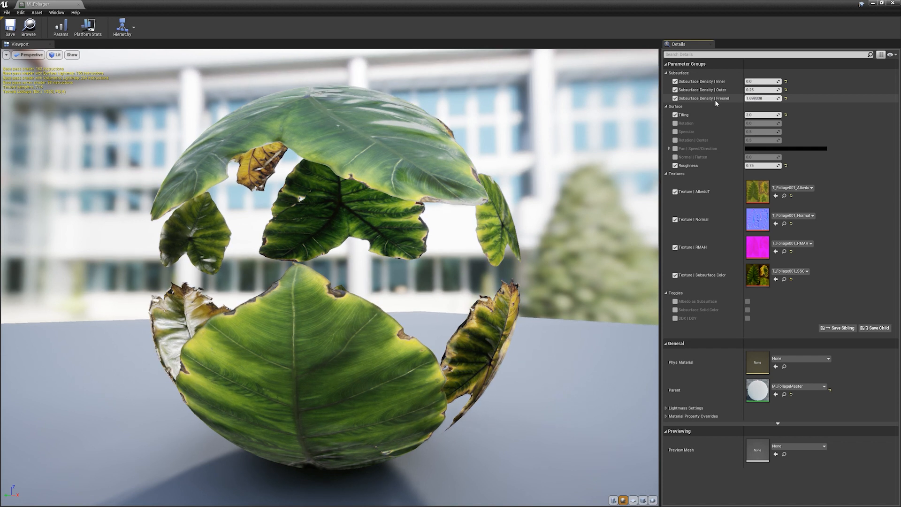
key(ctrl+z)
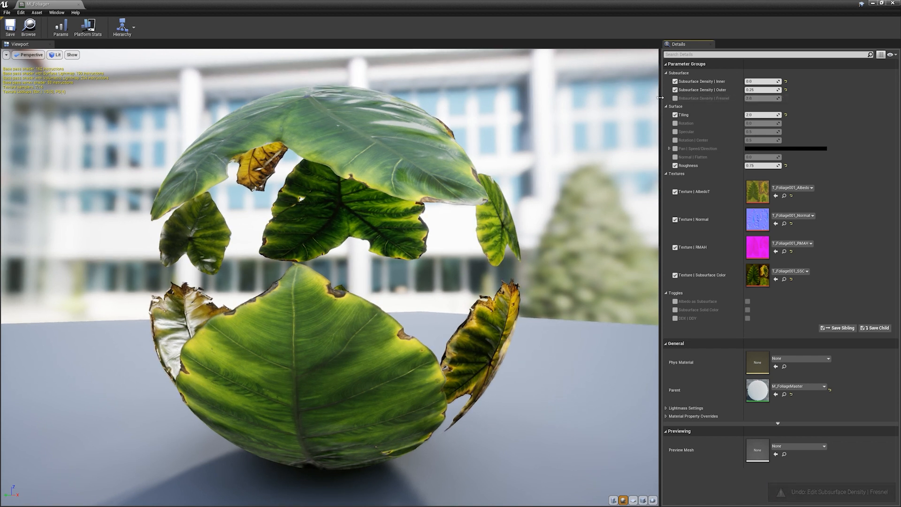
Try different Tiling and Rotation values, undo them, and leave the Rotation and Specular overrides off
mouse_move(760, 115)
mouse_down()
mouse_move(777, 115)
mouse_move(756, 116)
mouse_up()
key(ctrl+z)
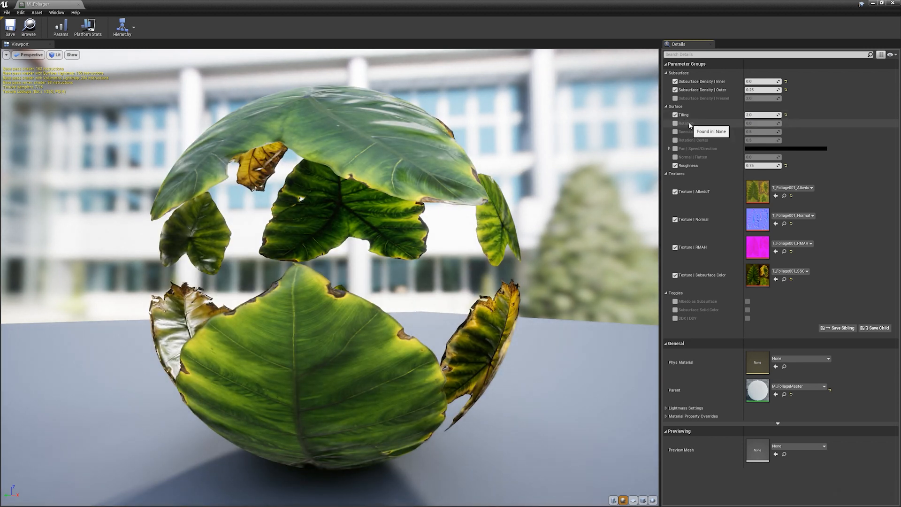
drag(751, 122, 770, 123)
key(ctrl+z)
click(675, 123)
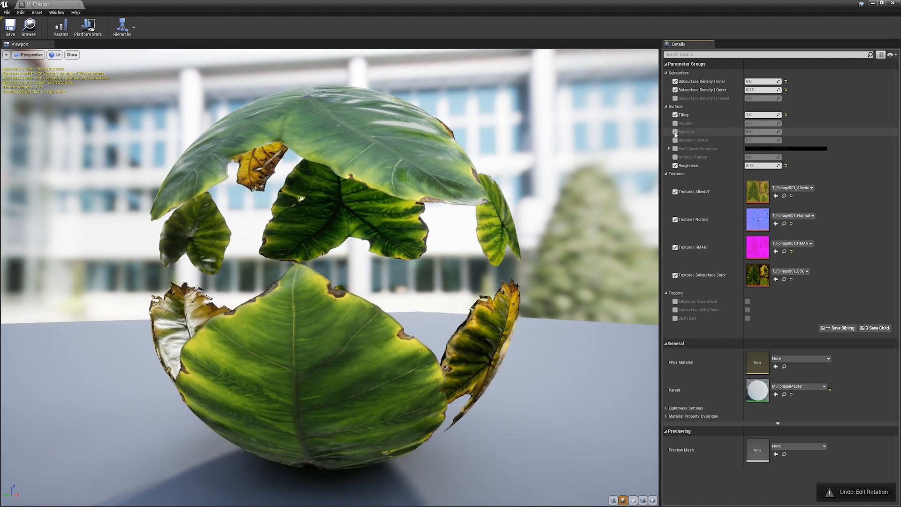
click(675, 132)
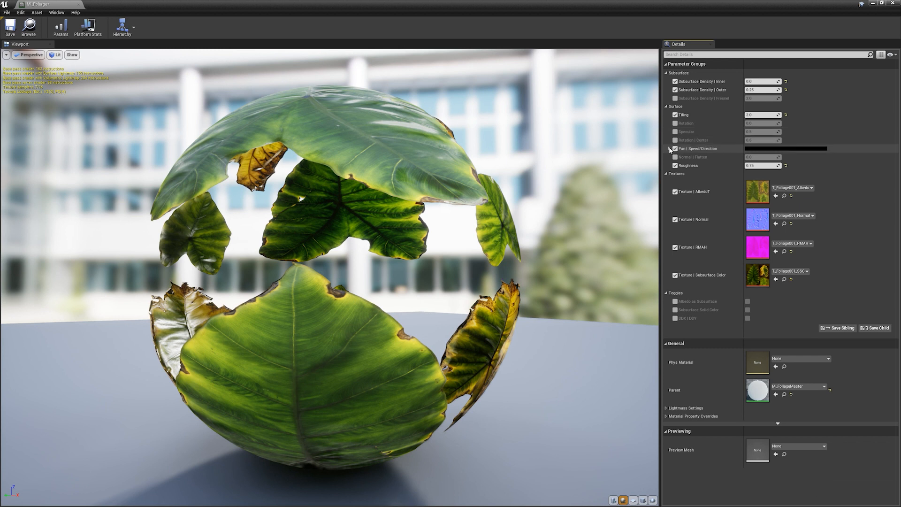
Try Pan | Speed/Direction with an R value of 0.1, and reset it to its default
click(670, 149)
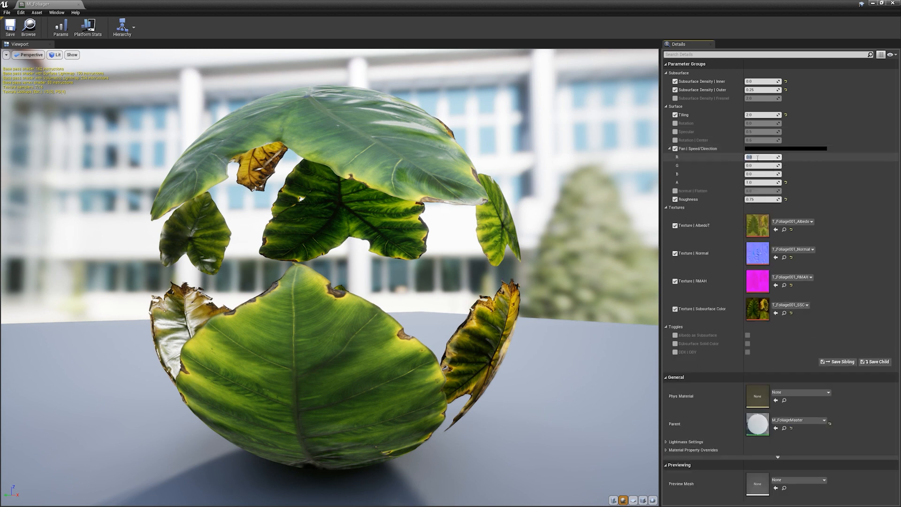
text(0.1)
key(Return)
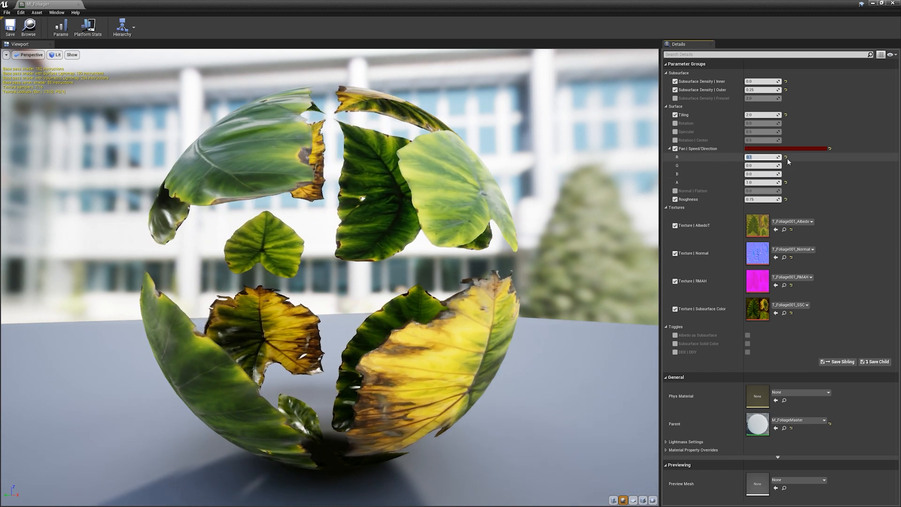
click(786, 157)
click(669, 148)
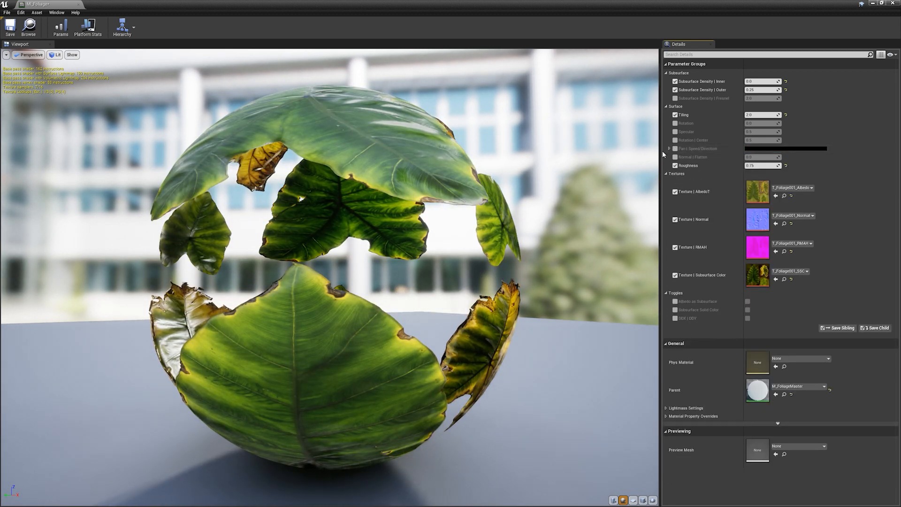
Try different Normal | Flatten and Roughness values, and revert both parameters
drag(770, 158, 774, 158)
click(786, 157)
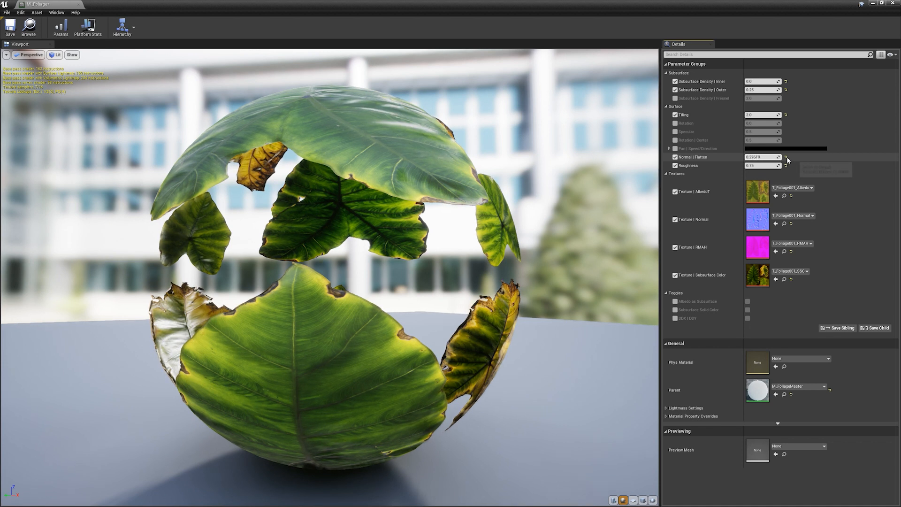
click(676, 158)
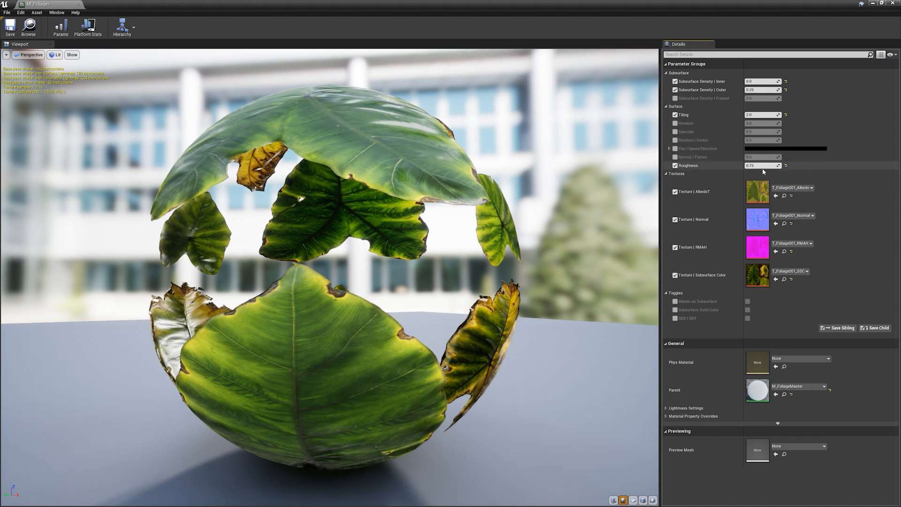
drag(768, 165, 792, 167)
key(ctrl+z)
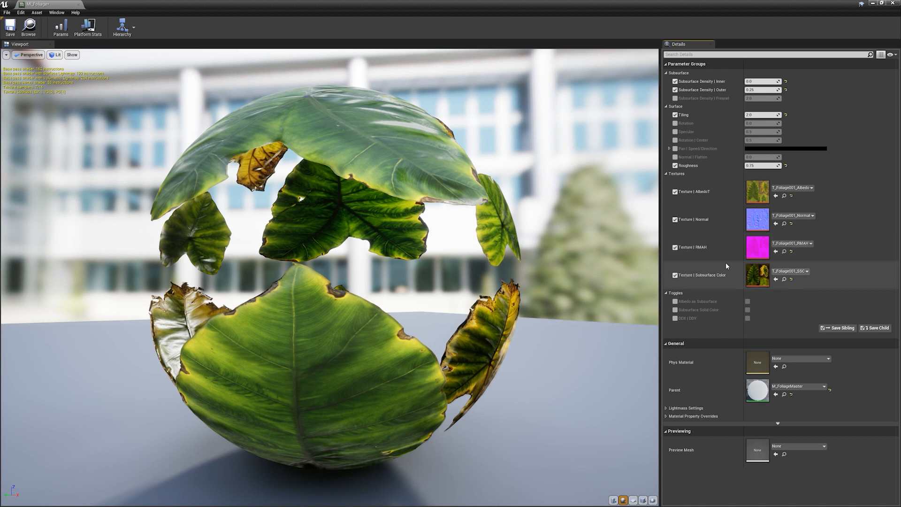
Examine the foliage textures' effect on the leaves from several angles around the preview sphere
drag(462, 275, 500, 272)
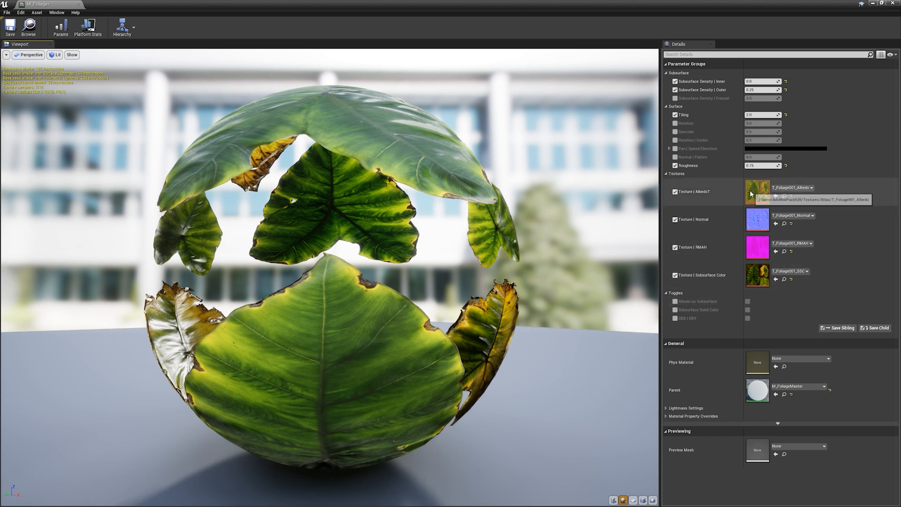
drag(471, 305, 543, 263)
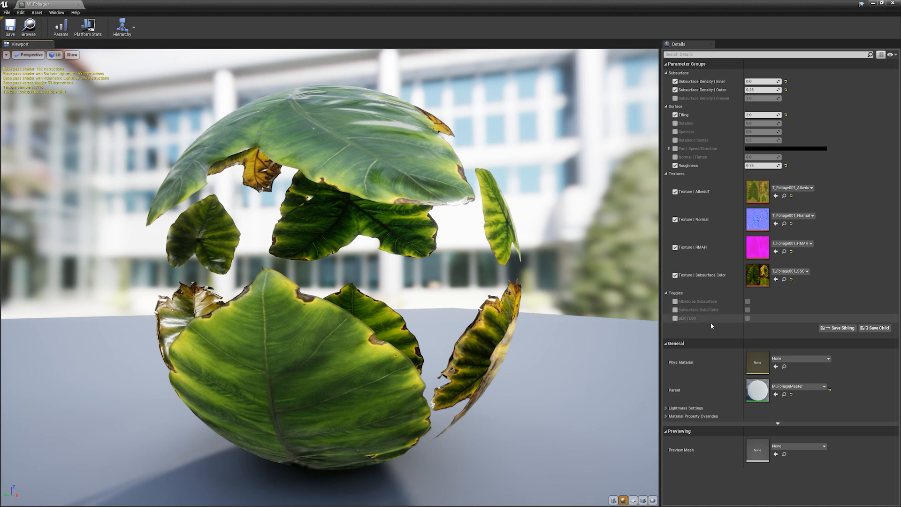
drag(444, 310, 418, 314)
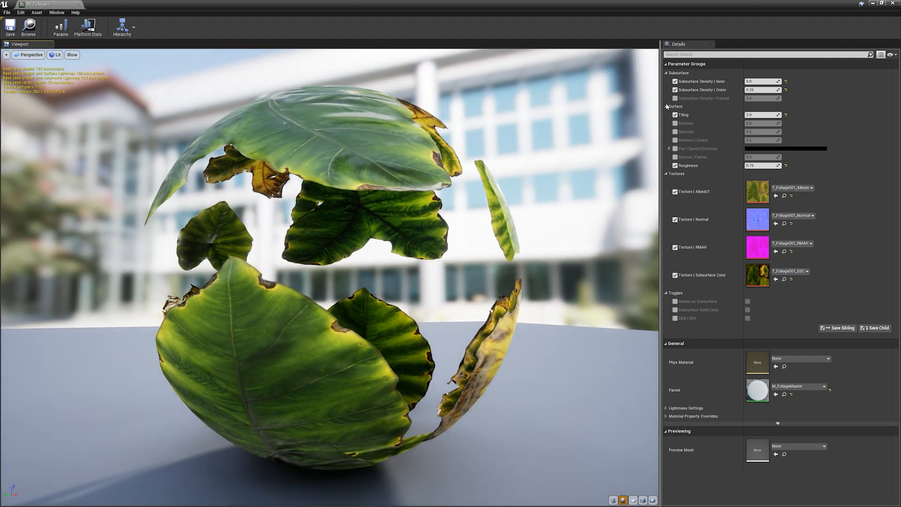
Close the foliage material editor, select the hologram platform's grid surface, and open its MI_Hologram instance
click(894, 4)
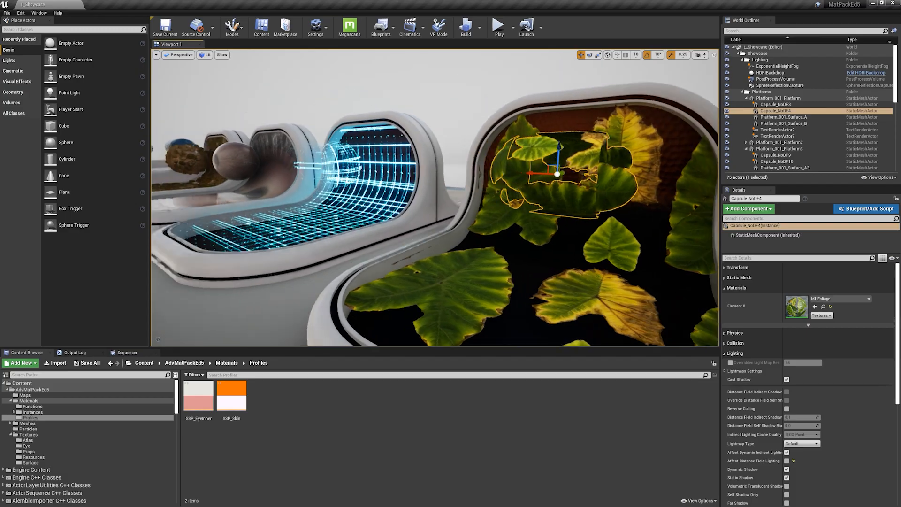
right_drag(435, 198, 392, 232)
click(413, 246)
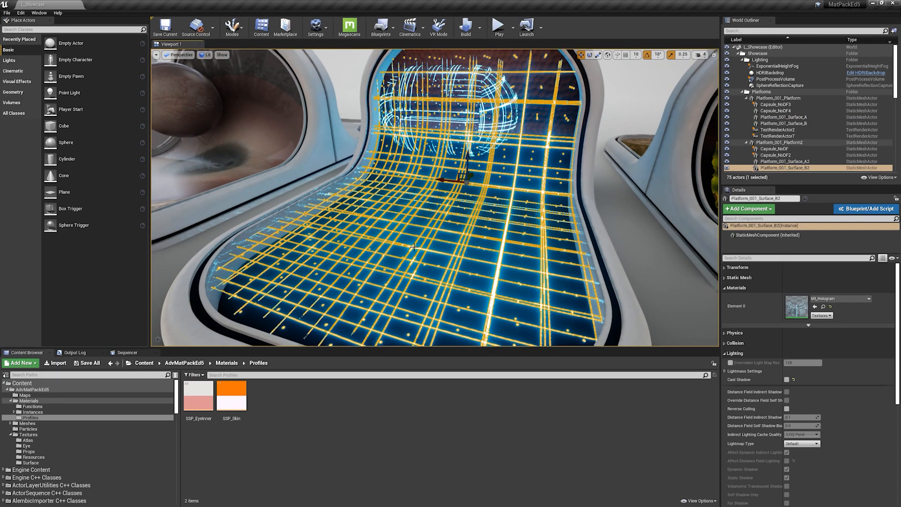
double_click(796, 307)
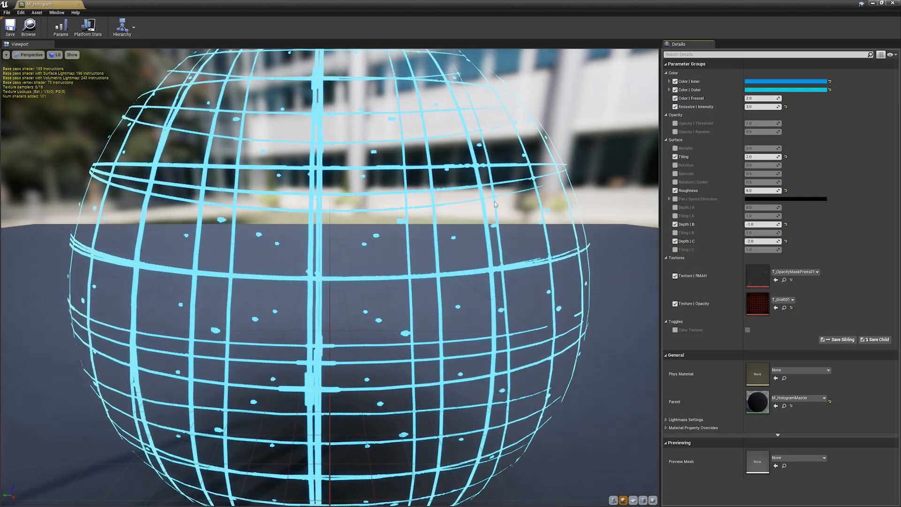
Preview the hologram on a plane with the grid hidden, and examine its layered depth from an oblique angle
click(634, 500)
drag(400, 216, 540, 214)
click(75, 56)
click(67, 76)
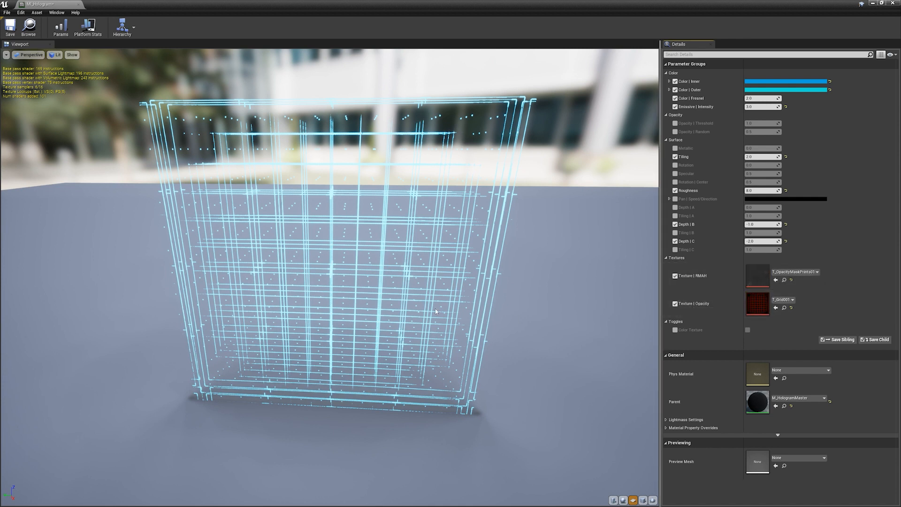
mouse_move(351, 286)
mouse_down()
mouse_move(422, 287)
mouse_move(347, 286)
mouse_up()
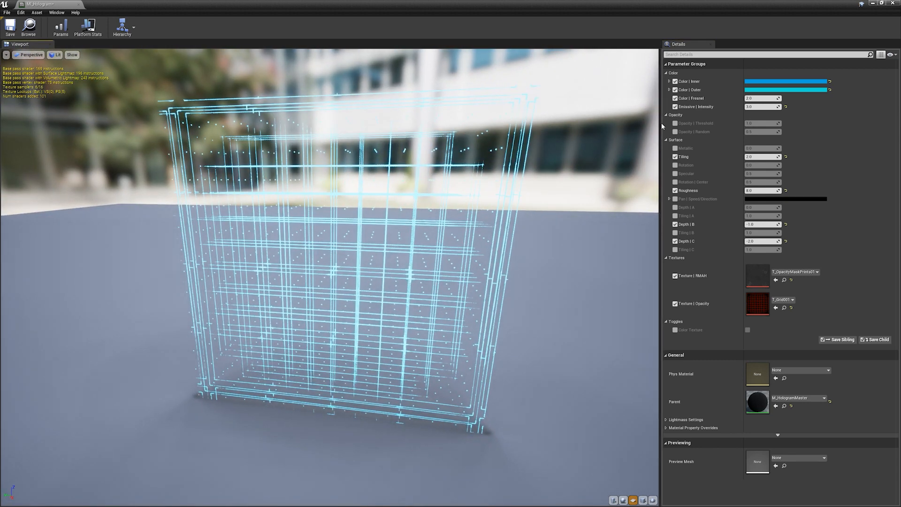
drag(577, 148, 254, 154)
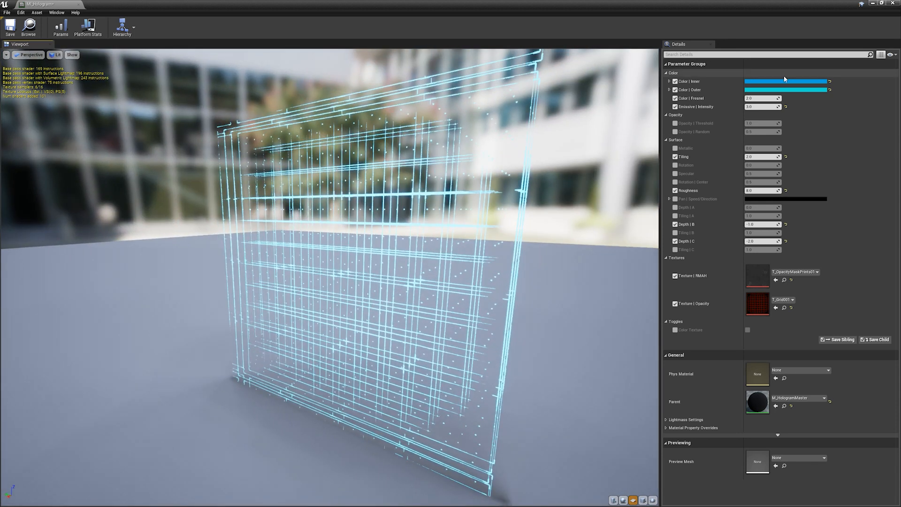
Try another Color | Inner colour, discard it, and turn off the Color | Fresnel override
click(785, 81)
drag(686, 141, 699, 149)
click(765, 253)
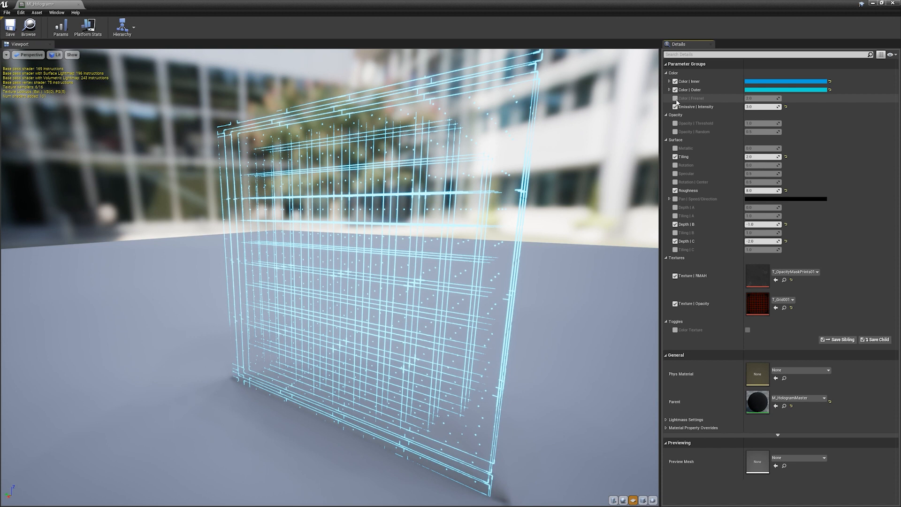
Try a different Emissive | Intensity value, undo it, and show the hologram on the plane mesh
mouse_move(761, 107)
mouse_down()
mouse_move(817, 107)
mouse_move(779, 107)
mouse_up()
key(ctrl+z)
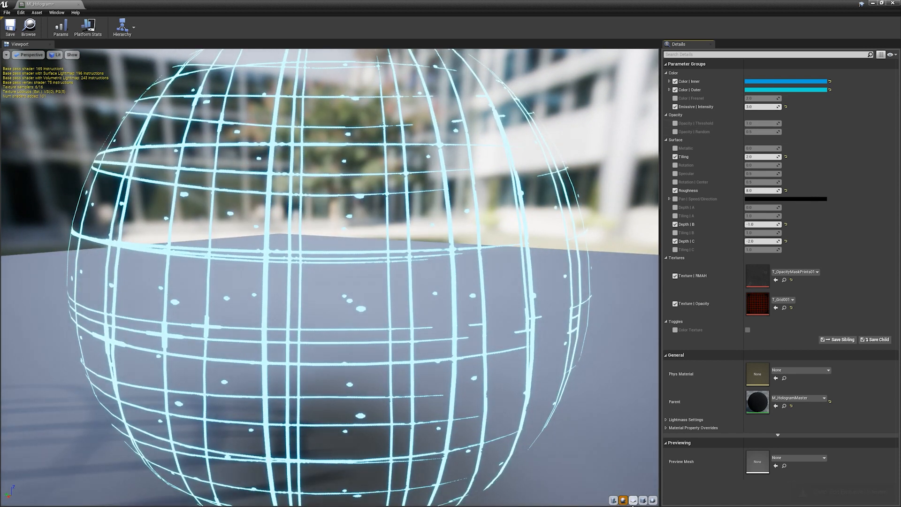
click(633, 500)
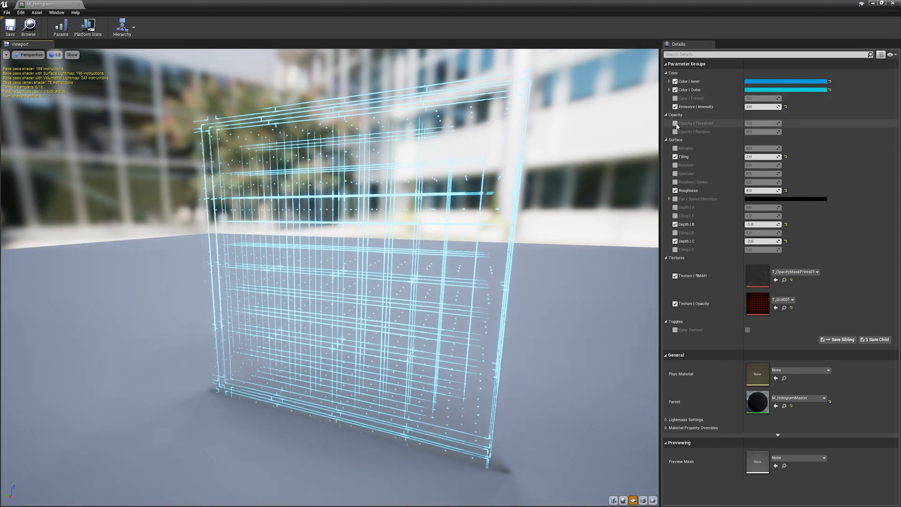
Enable the Opacity | Threshold override, try a different value, and undo the value change
click(676, 123)
drag(763, 123, 733, 128)
key(ctrl+z)
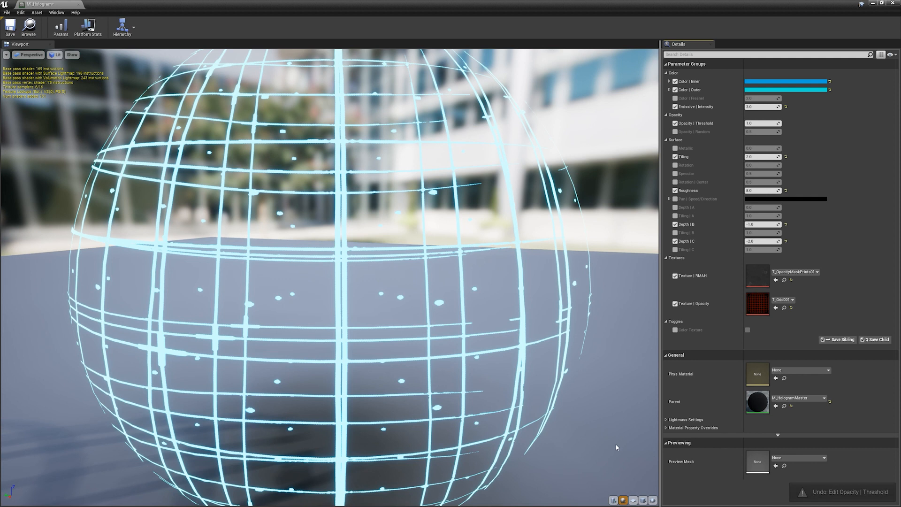
Preview the hologram on the plane mesh, swap the Opacity | Threshold override for Opacity | Random, try another Random value, and undo it
click(634, 500)
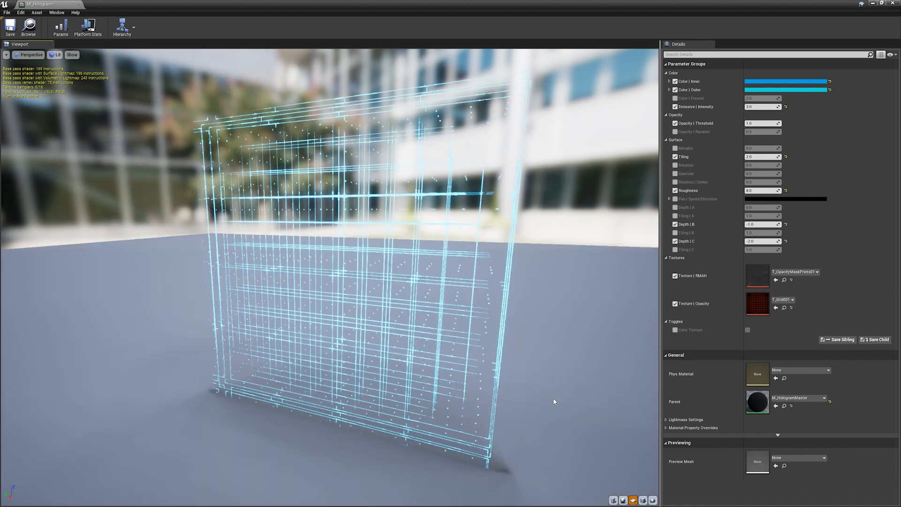
click(675, 123)
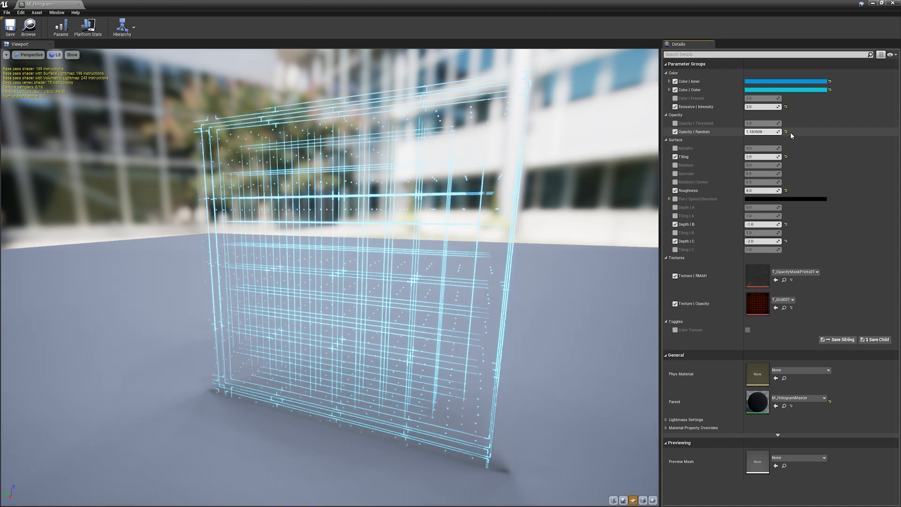
key(ctrl+z)
Show the hologram on the plane mesh again and examine the Blend Mode setting in the Material Property Overrides
click(633, 501)
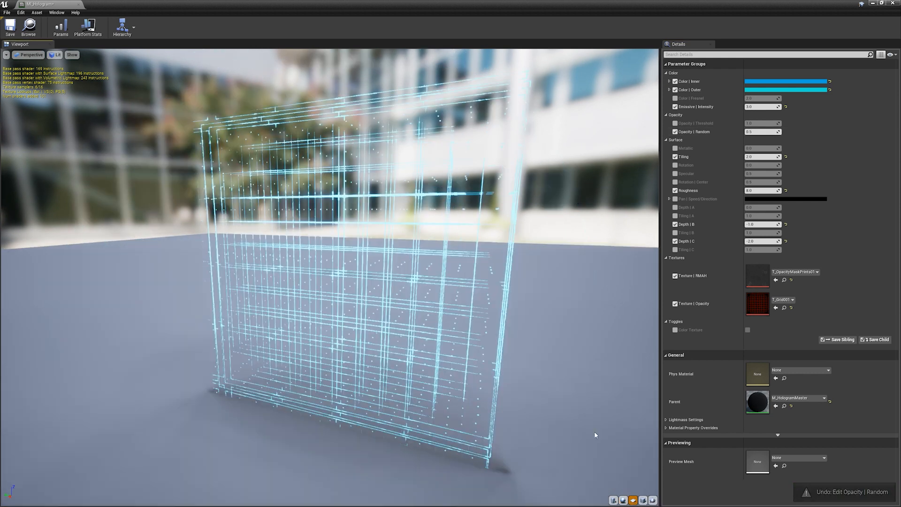
click(665, 428)
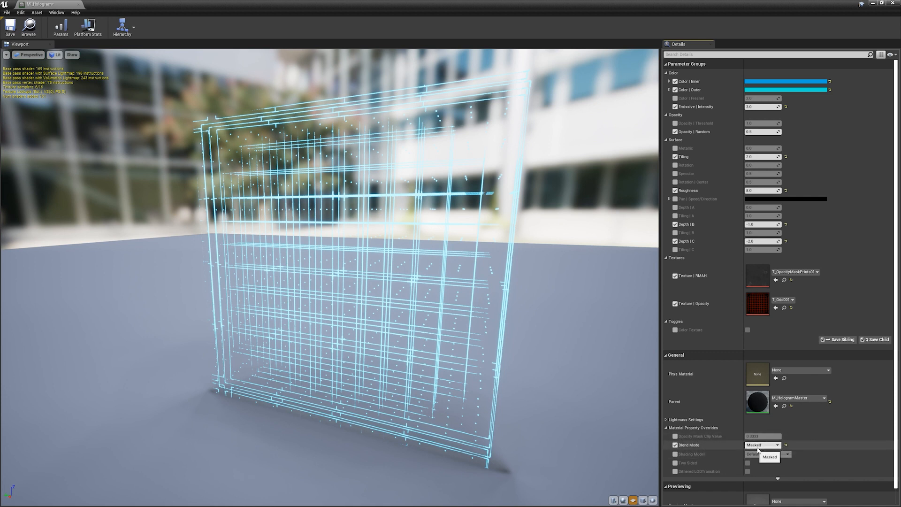
click(667, 427)
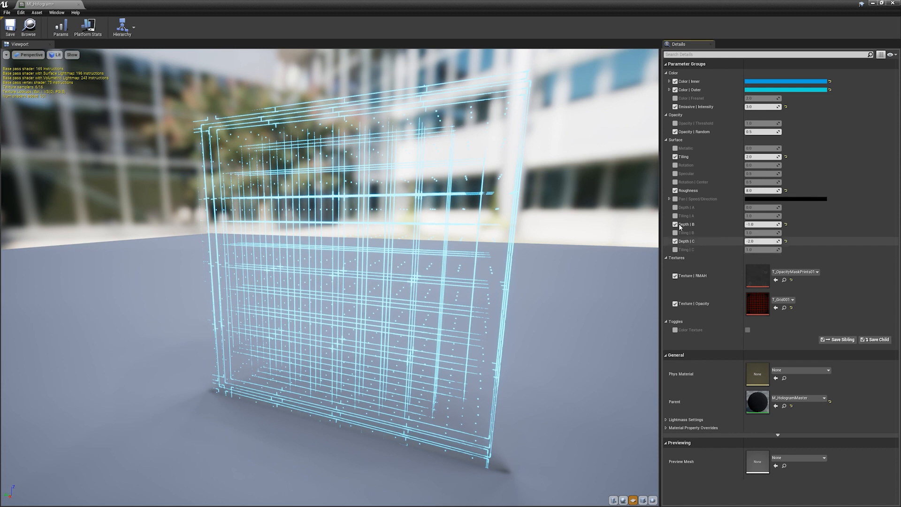
Replace the Opacity | Random override with Metallic, try another Tiling value and undo it, keeping the plane mesh as preview
click(675, 132)
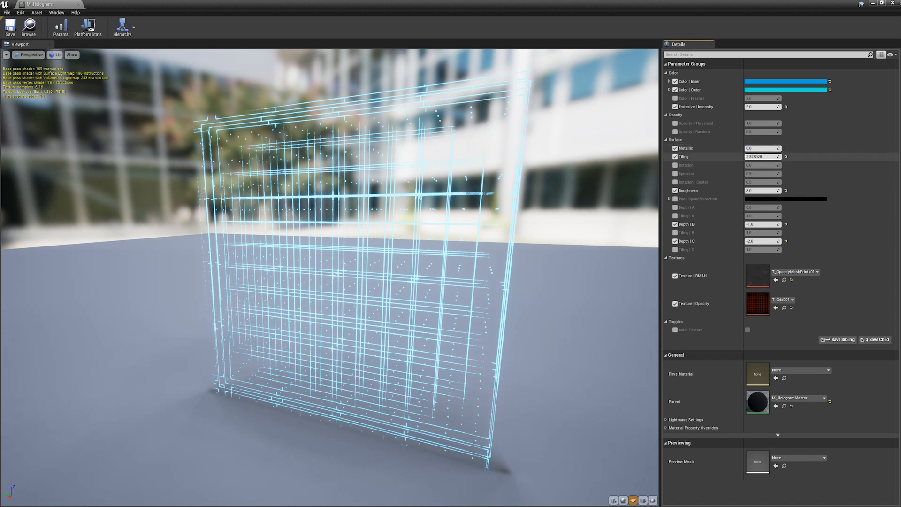
drag(757, 166, 754, 281)
key(ctrl+z)
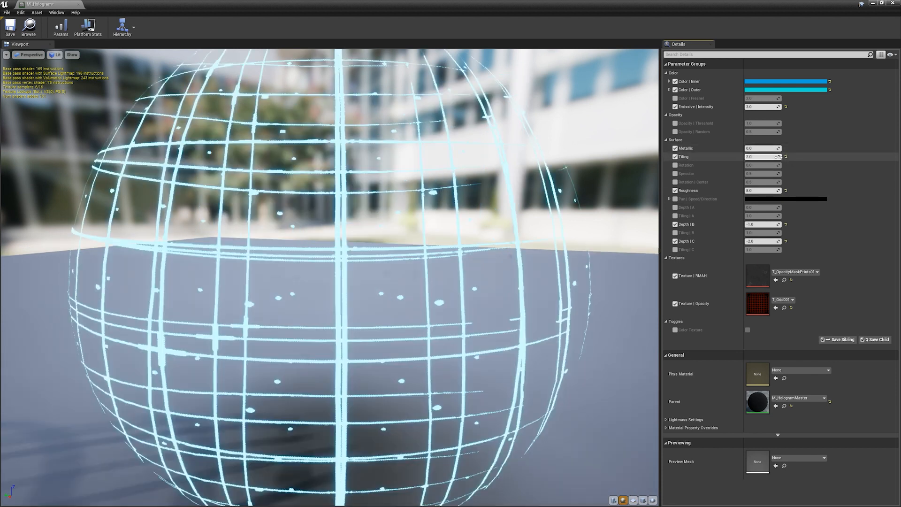
click(634, 500)
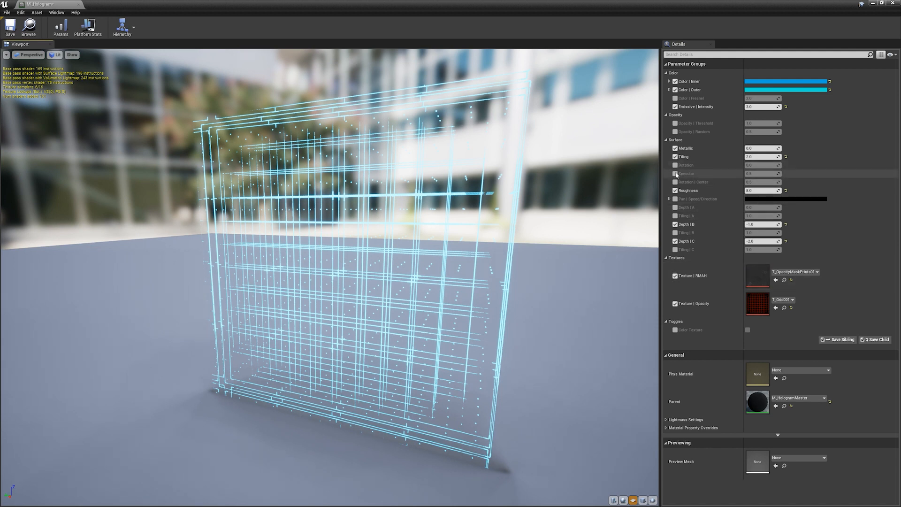
Enable the Pan | Speed/Direction override, inspect its channel values, and turn the override off again
click(671, 199)
click(751, 207)
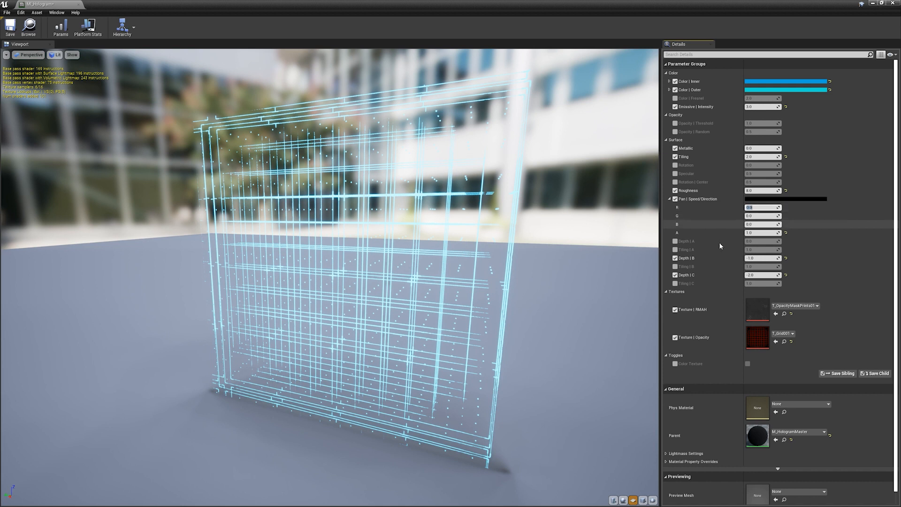
click(675, 199)
click(670, 199)
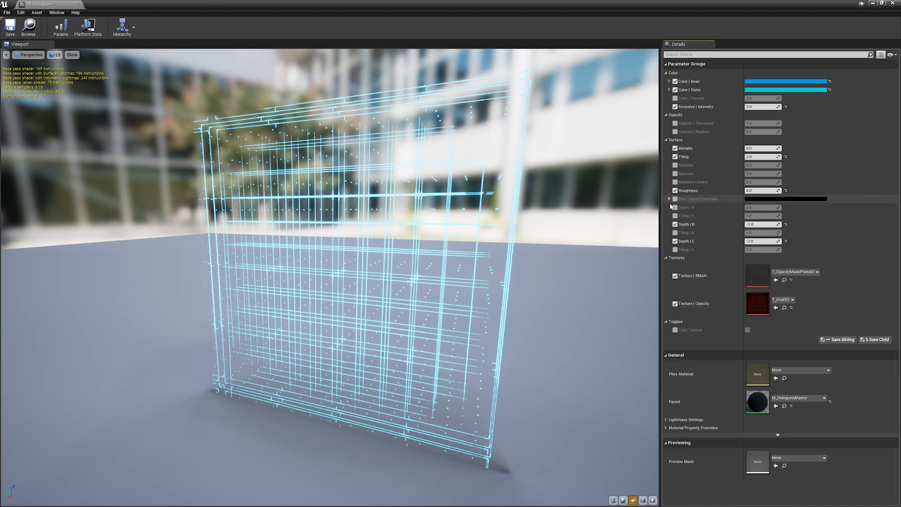
Enable the Depth | A override, try a depth of about 2.56 from an oblique view, and reset it to default
click(675, 208)
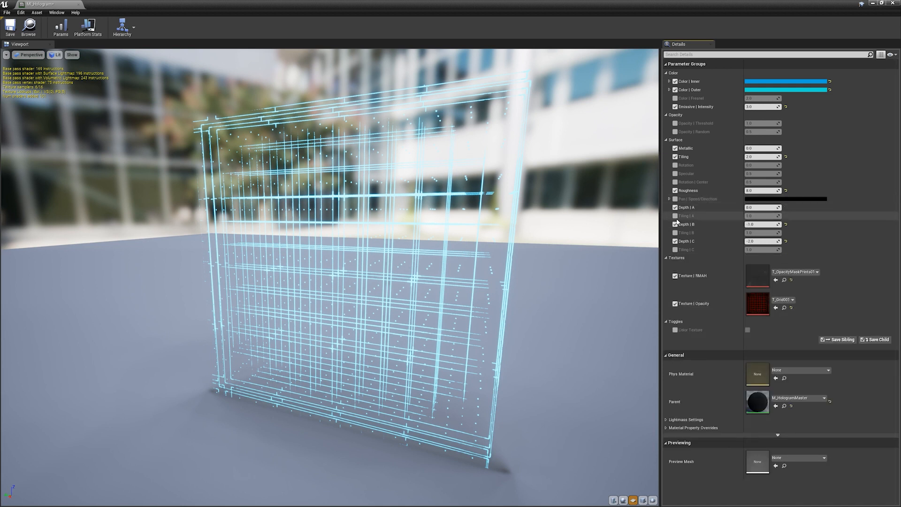
click(675, 215)
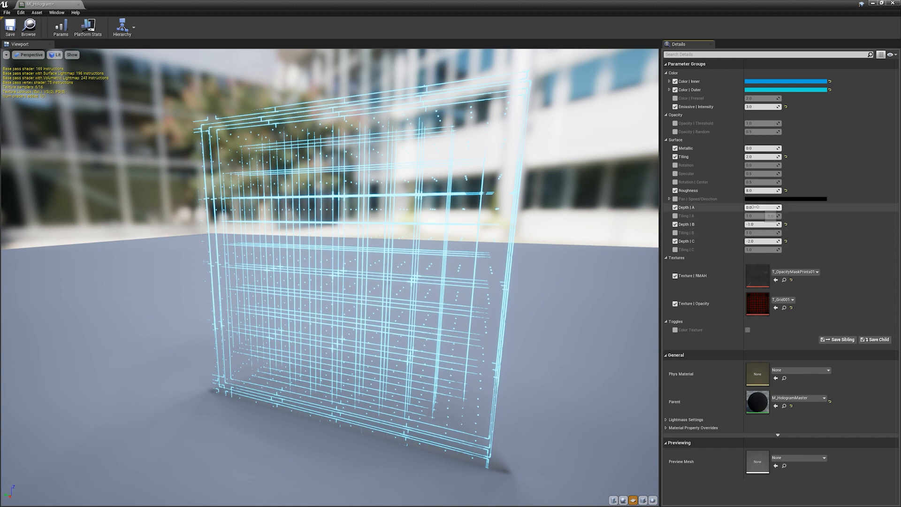
drag(617, 235, 590, 235)
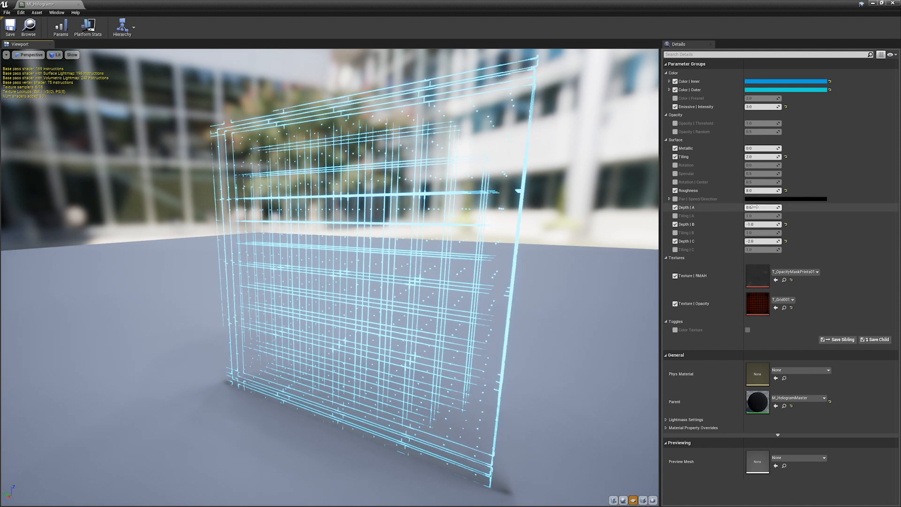
drag(763, 207, 785, 210)
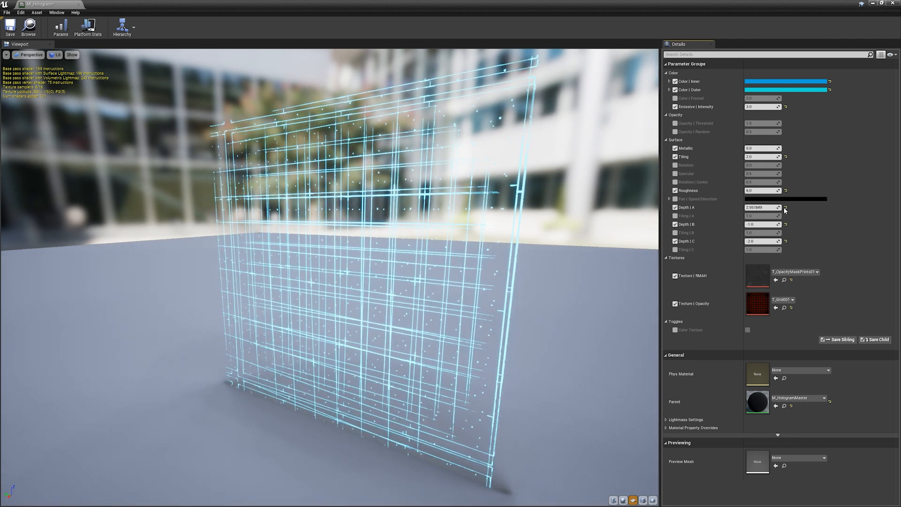
click(786, 207)
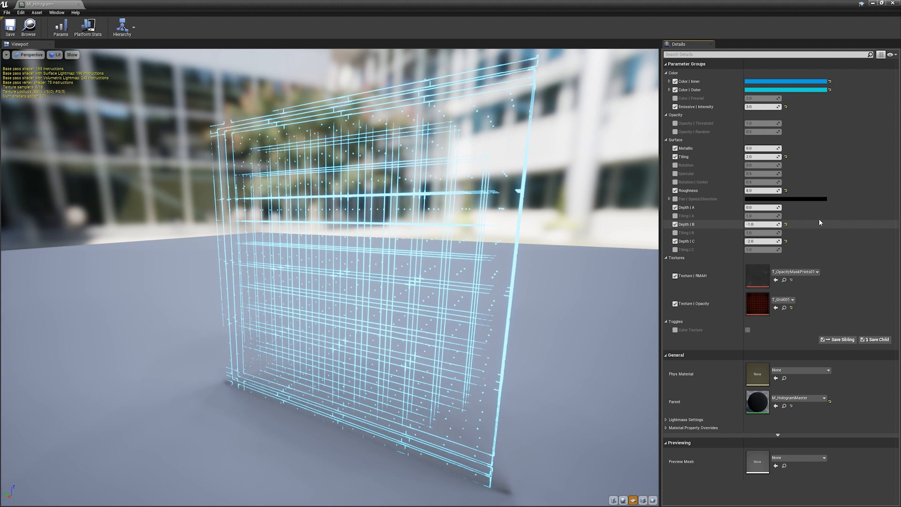
Inspect the Depth | B and Depth | C values and examine the hologram's layer spacing from a different angle
drag(765, 226, 726, 226)
click(763, 227)
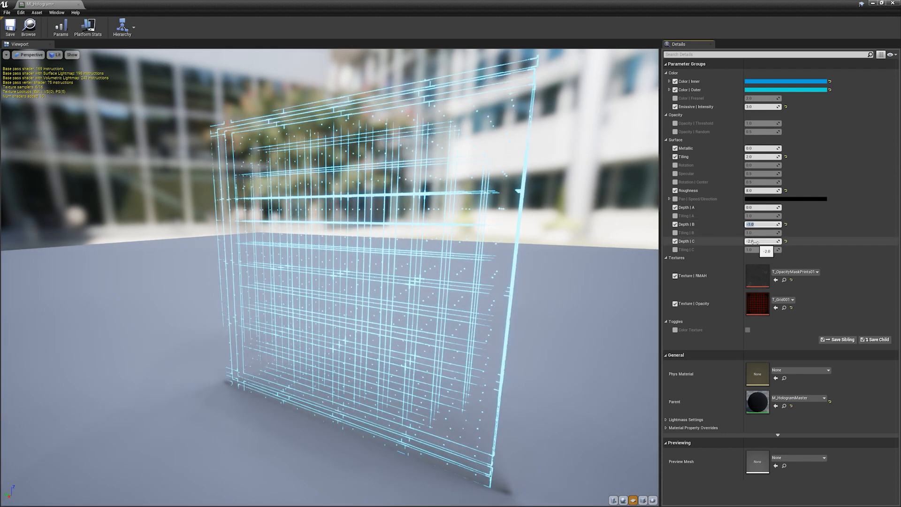
drag(770, 242, 732, 241)
mouse_move(485, 285)
mouse_down()
mouse_move(577, 285)
mouse_move(485, 285)
mouse_up()
key(Return)
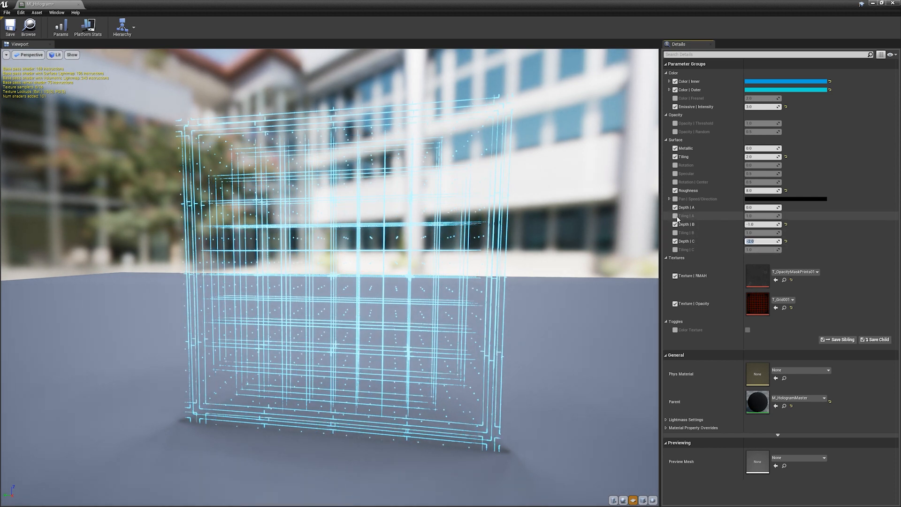
Enable the Tiling | A, Tiling | B and Tiling | C overrides with values of 2, 3 and 4
drag(751, 217, 755, 216)
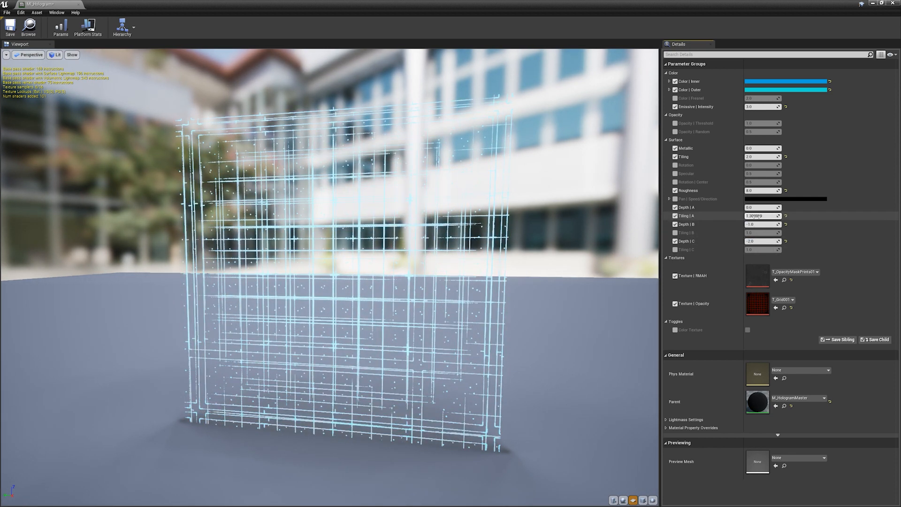
text(2)
click(676, 232)
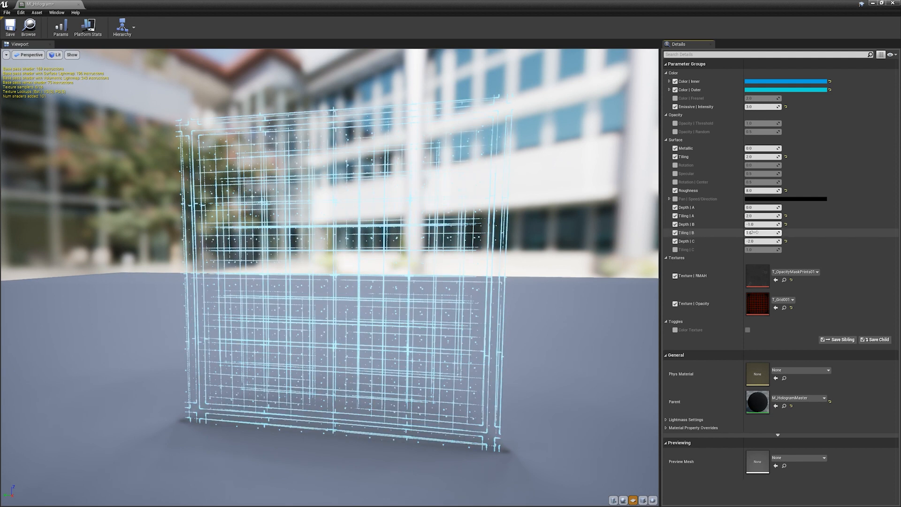
key(Return)
click(675, 249)
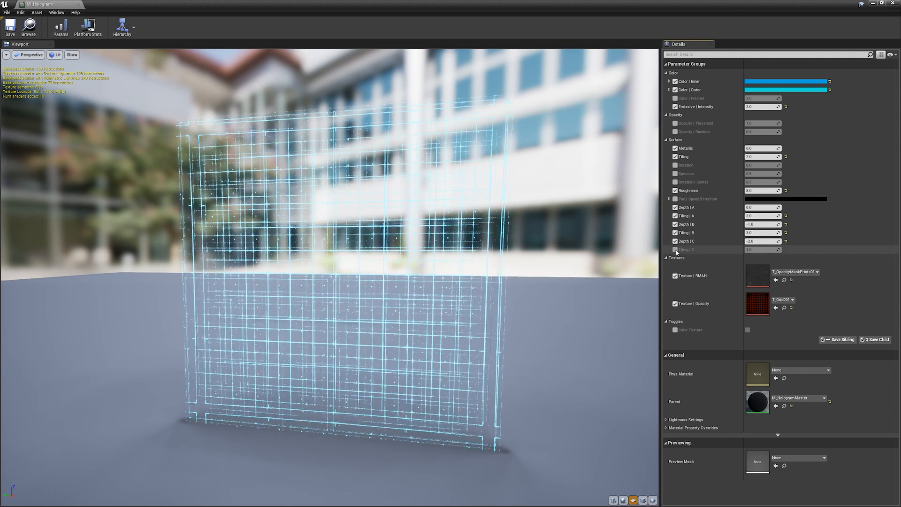
mouse_move(498, 297)
mouse_down()
mouse_move(426, 315)
mouse_move(531, 295)
mouse_move(497, 298)
mouse_up()
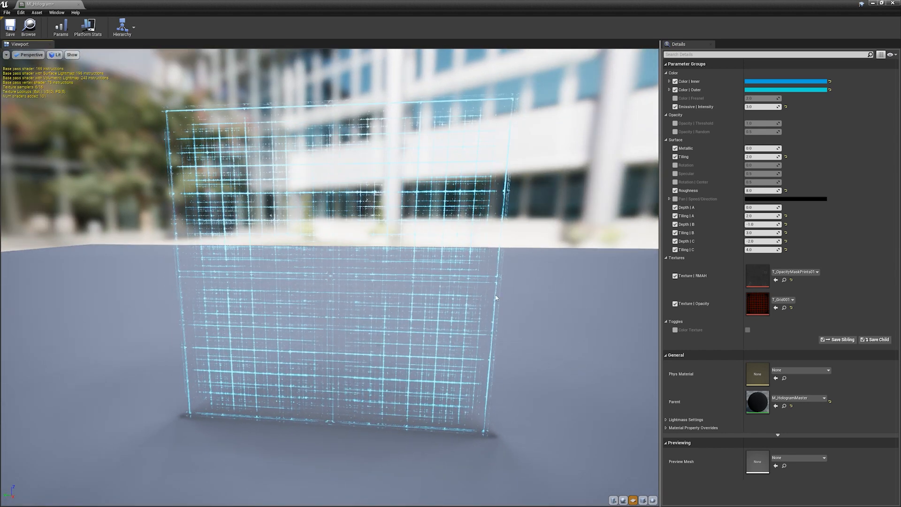
Reset Tiling | A, B and C to their defaults and turn off all three overrides
click(786, 250)
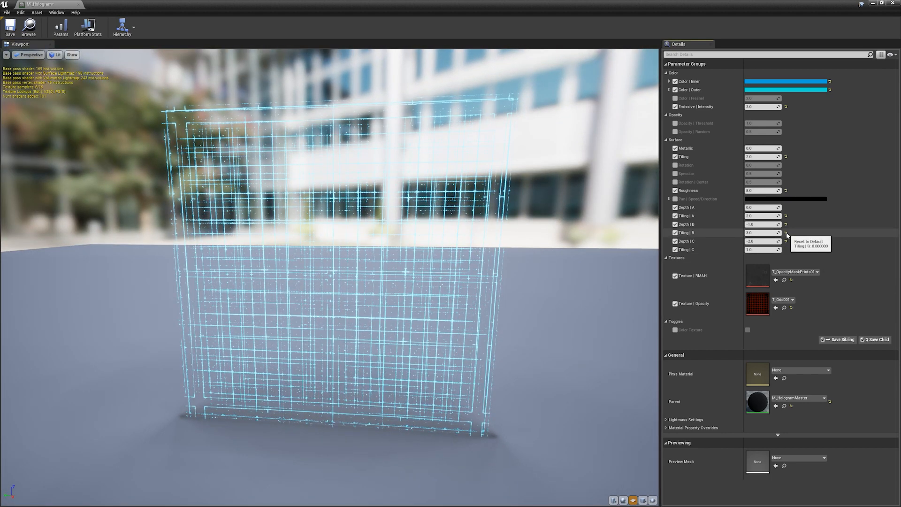
click(786, 233)
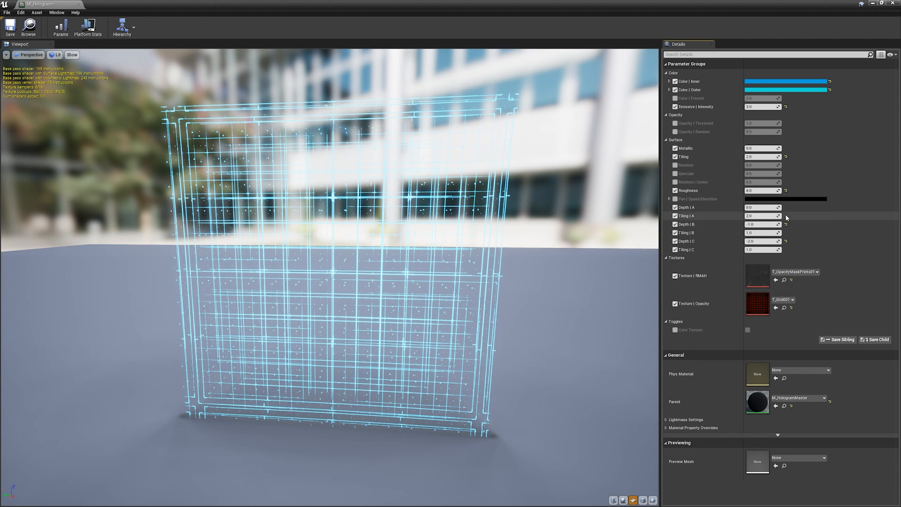
click(786, 216)
click(675, 233)
click(675, 250)
click(675, 216)
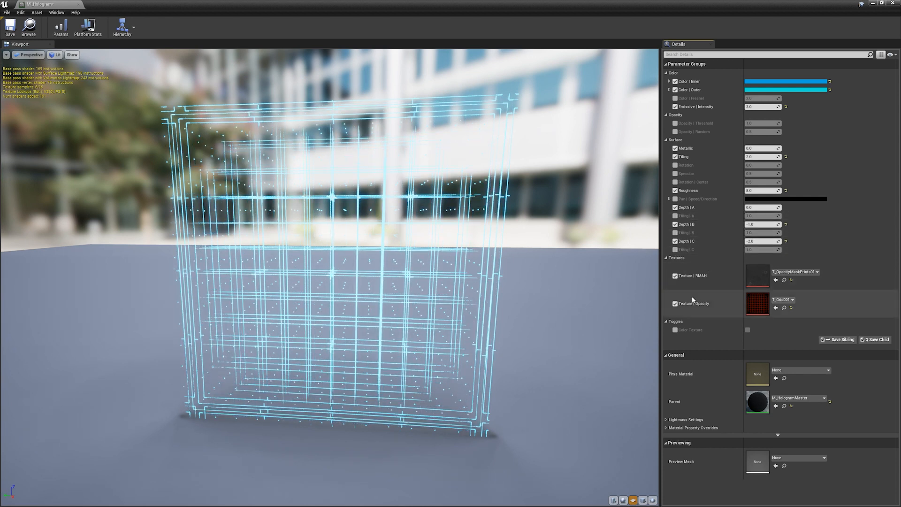
Finish viewing the hologram plane, return to the showcase level, and frame the eyeball sphere on the eye platform
drag(575, 340, 521, 341)
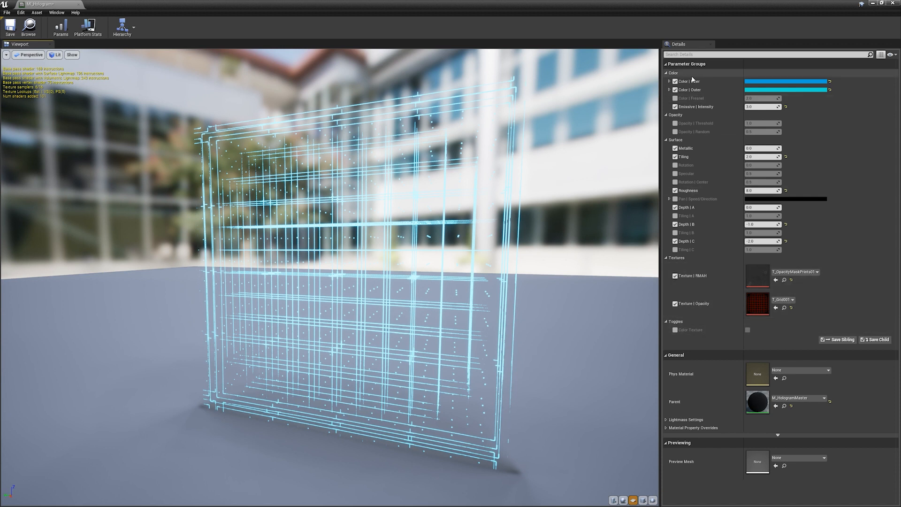
drag(581, 284, 629, 282)
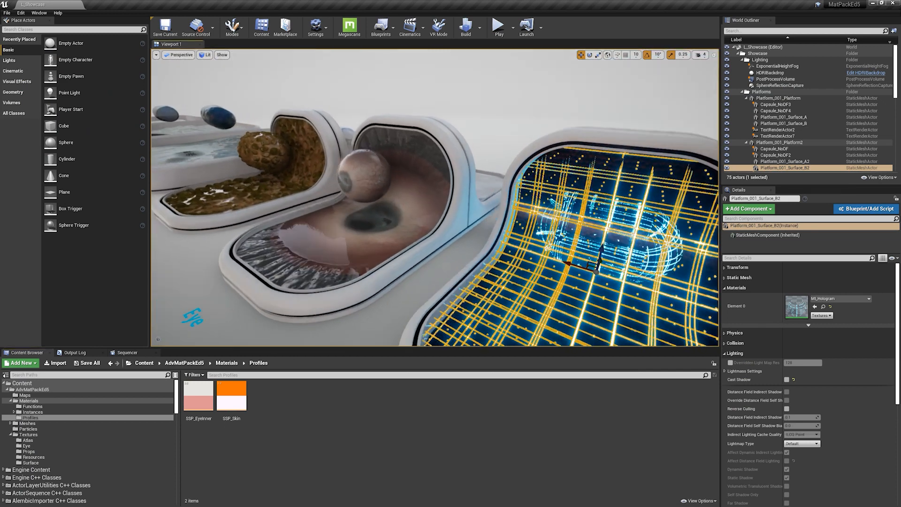
mouse_move(467, 231)
right_down()
mouse_move(442, 225)
mouse_move(450, 235)
mouse_move(498, 231)
mouse_move(467, 231)
right_up()
click(467, 231)
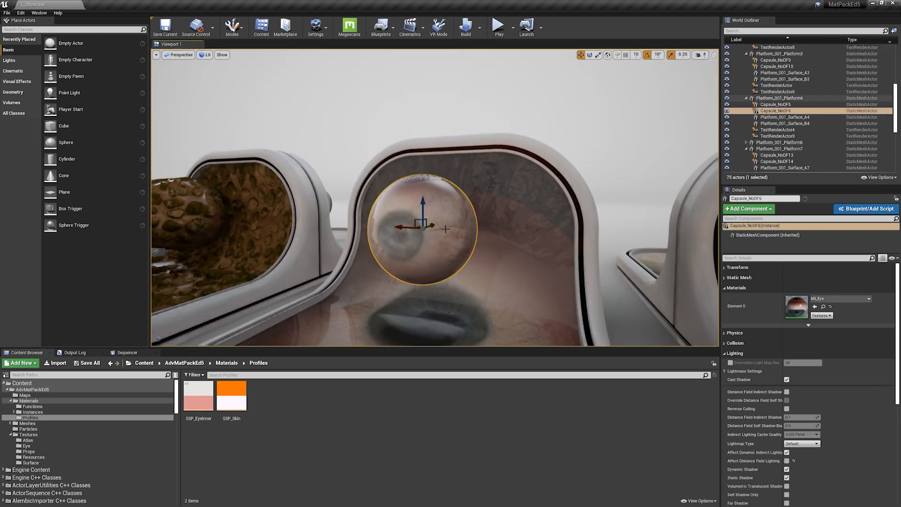
key(f)
key(Escape)
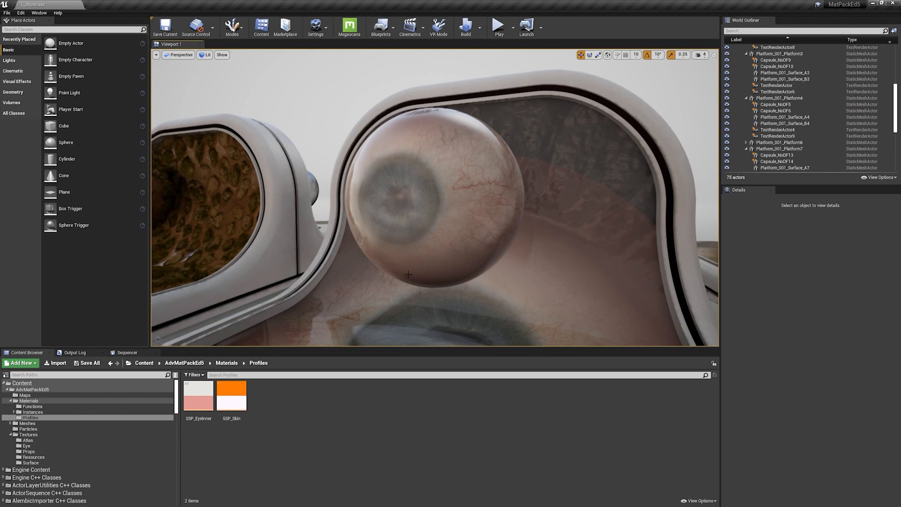
Examine the eyeball sphere's iris, limbus and veins up close from several angles
scroll(409, 274, down, 4)
alt+drag(412, 212, 423, 244)
alt+right_drag(383, 228, 432, 228)
alt+drag(369, 239, 376, 209)
alt+right_drag(376, 209, 399, 209)
alt+drag(399, 209, 394, 187)
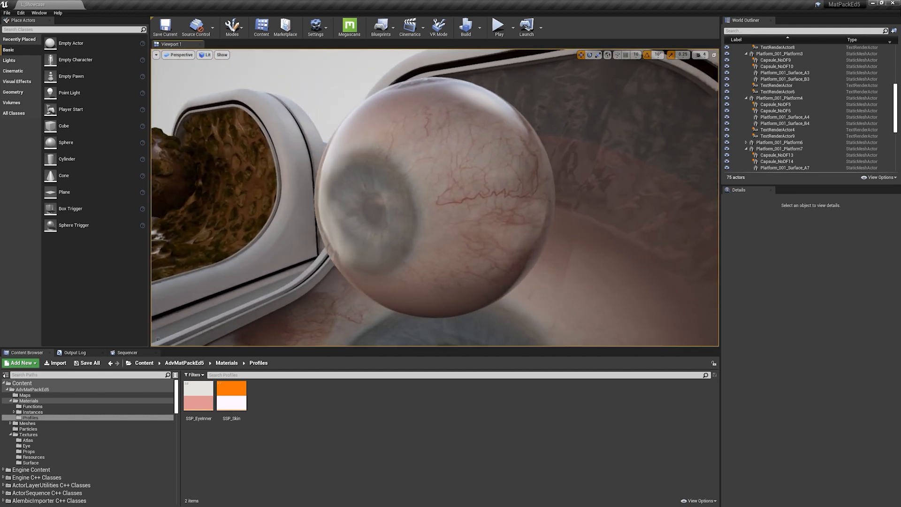
alt+right_drag(396, 282, 427, 274)
alt+drag(401, 274, 378, 274)
alt+right_drag(400, 274, 358, 274)
alt+drag(396, 269, 470, 266)
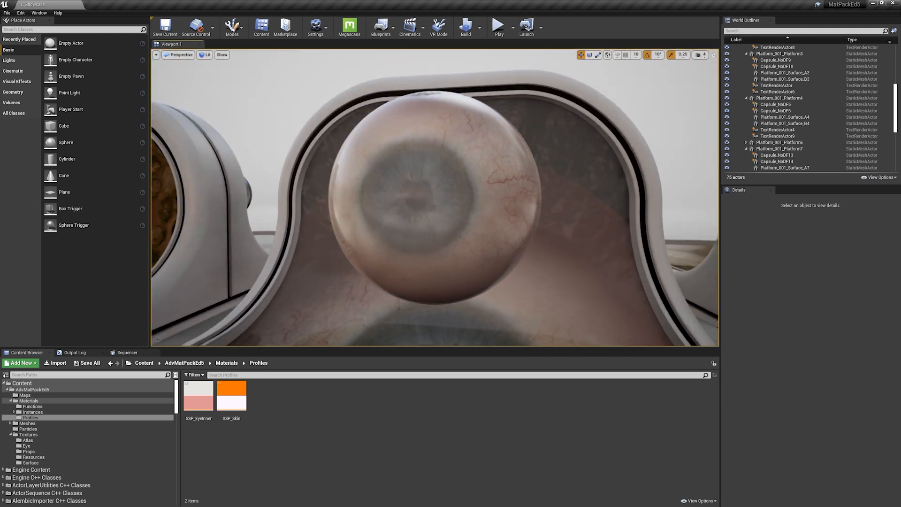
Open the eyeball sphere's MI_Eye material instance and preview it on the sphere mesh with the iris in view
click(445, 259)
double_click(800, 304)
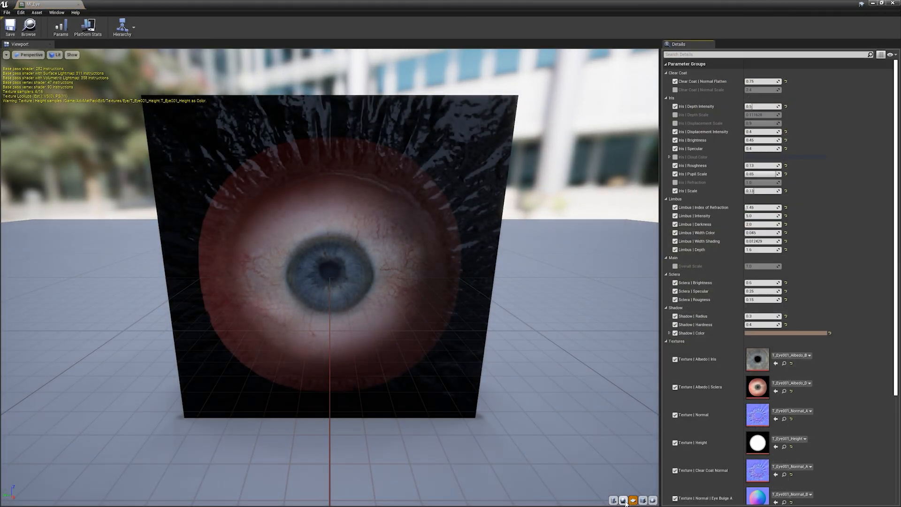
click(623, 500)
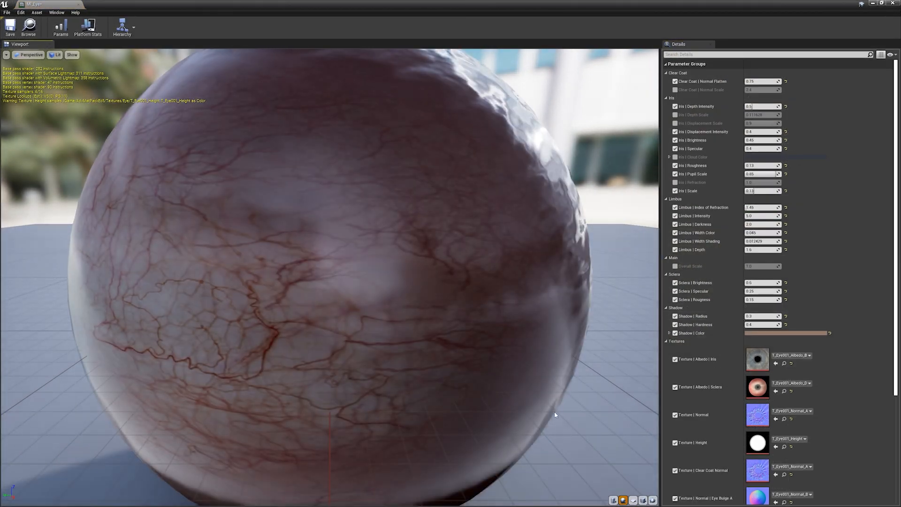
scroll(490, 361, down, 5)
mouse_move(491, 356)
mouse_down()
mouse_move(226, 328)
mouse_move(486, 359)
mouse_up()
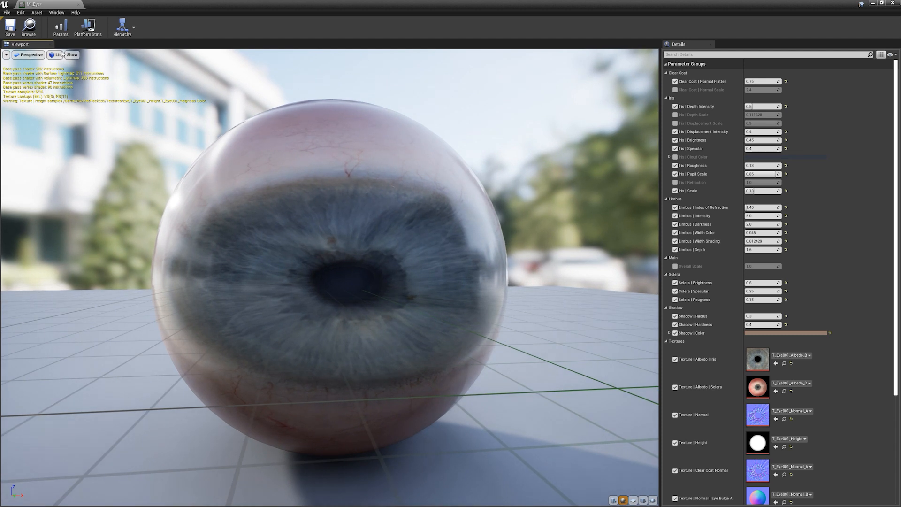
Hide the preview grid and adjust the view and lighting to show the eye's iris and veins
click(72, 55)
click(79, 74)
mouse_move(332, 258)
mouse_down()
mouse_move(315, 263)
mouse_move(330, 263)
mouse_up()
mouse_move(502, 309)
mouse_down()
mouse_move(486, 310)
mouse_move(507, 309)
mouse_up()
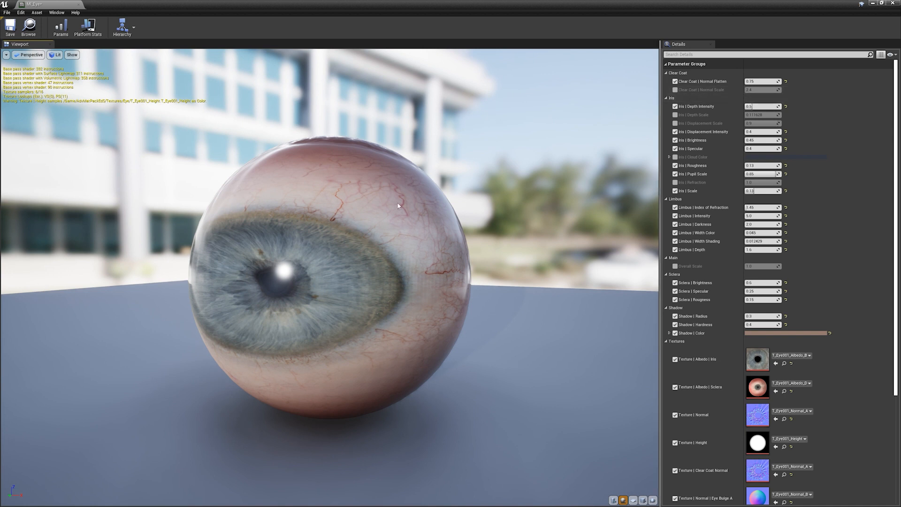
Try other Clear Coat Normal Flatten and Iris Depth Intensity values, undo them, and enable the Clear Coat Normal Scale override
drag(770, 81, 743, 82)
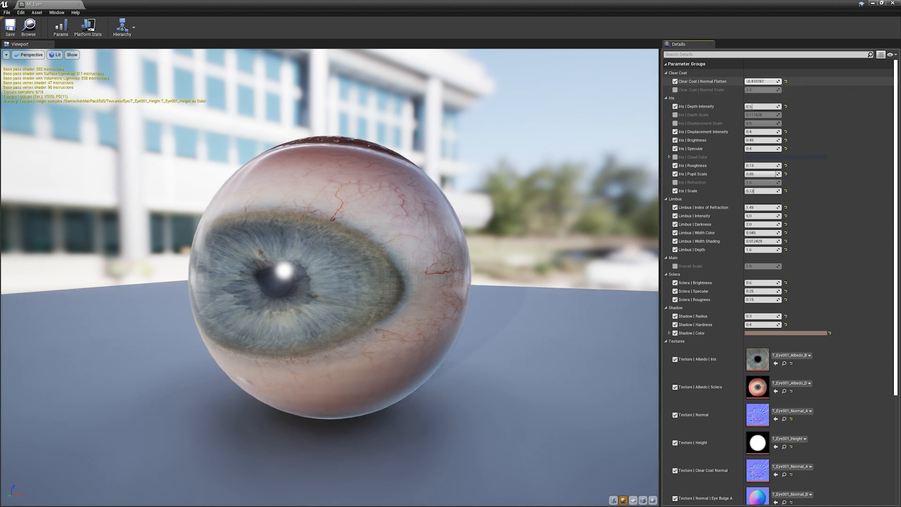
key(ctrl+z)
click(676, 90)
mouse_move(758, 89)
mouse_down()
mouse_move(739, 89)
mouse_move(761, 107)
mouse_up()
key(ctrl+z)
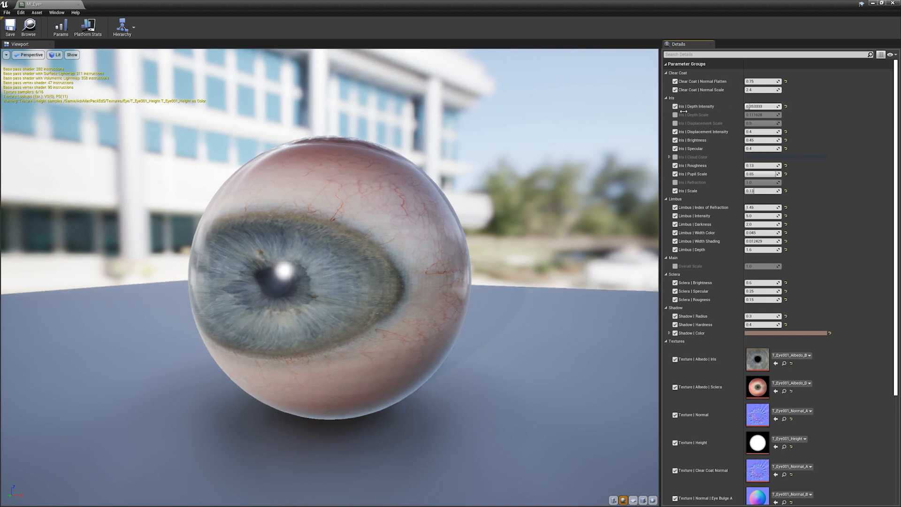
key(ctrl+z)
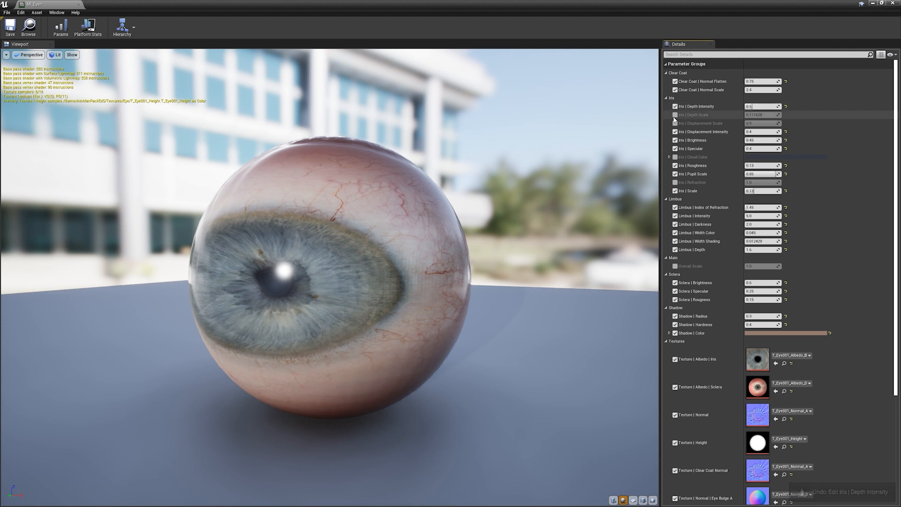
Try other values for the iris depth scale, displacement scale and displacement intensity, then undo the changes and disable the added overrides
mouse_move(751, 116)
mouse_down()
mouse_move(764, 115)
mouse_move(748, 116)
mouse_up()
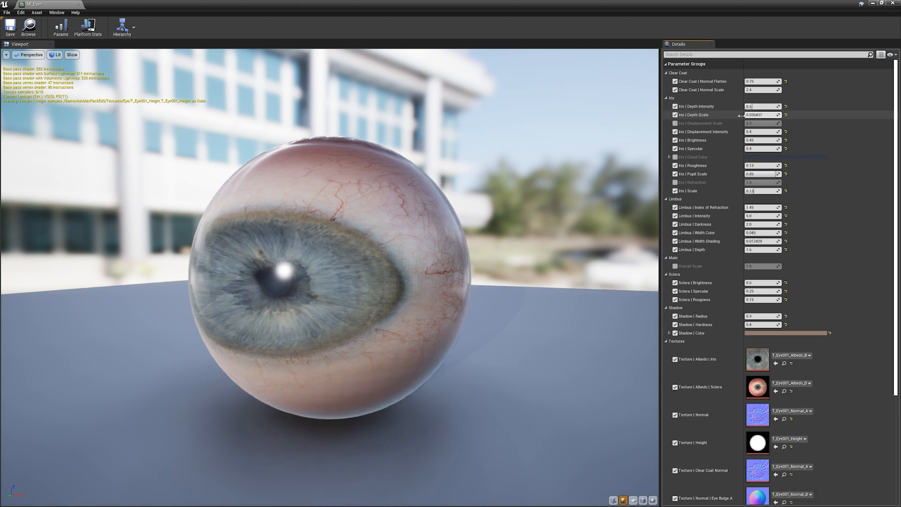
key(ctrl+z)
click(675, 115)
click(676, 123)
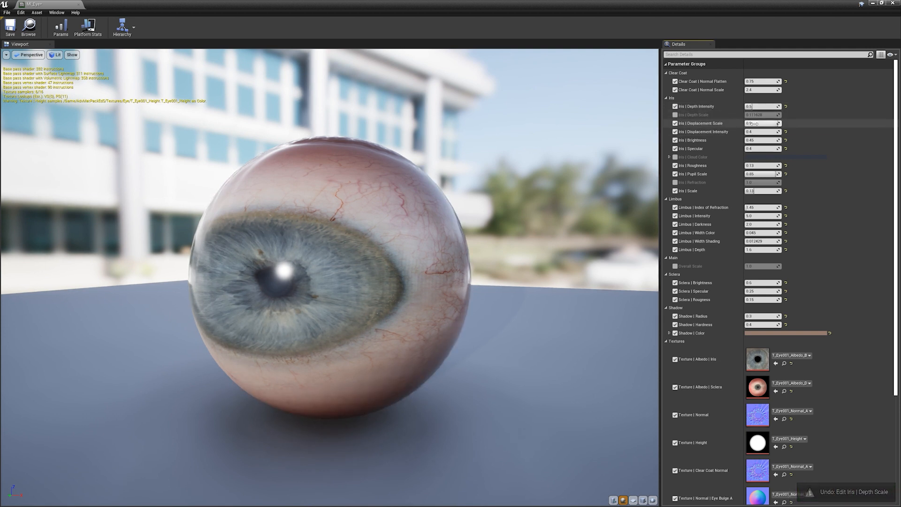
mouse_move(773, 123)
mouse_down()
mouse_move(780, 123)
mouse_move(775, 132)
mouse_up()
key(ctrl+z)
click(675, 123)
key(ctrl+z)
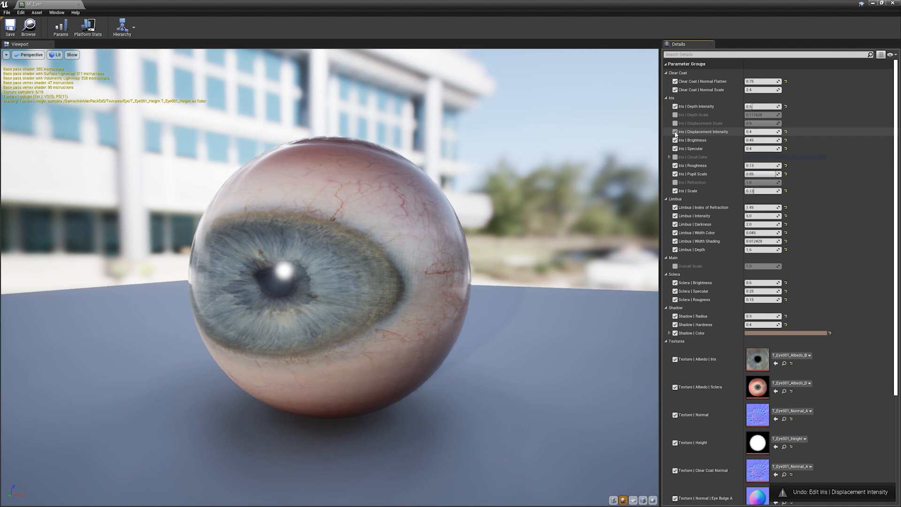
Try other iris brightness and specular values and undo both changes
drag(751, 140, 770, 148)
key(ctrl+z)
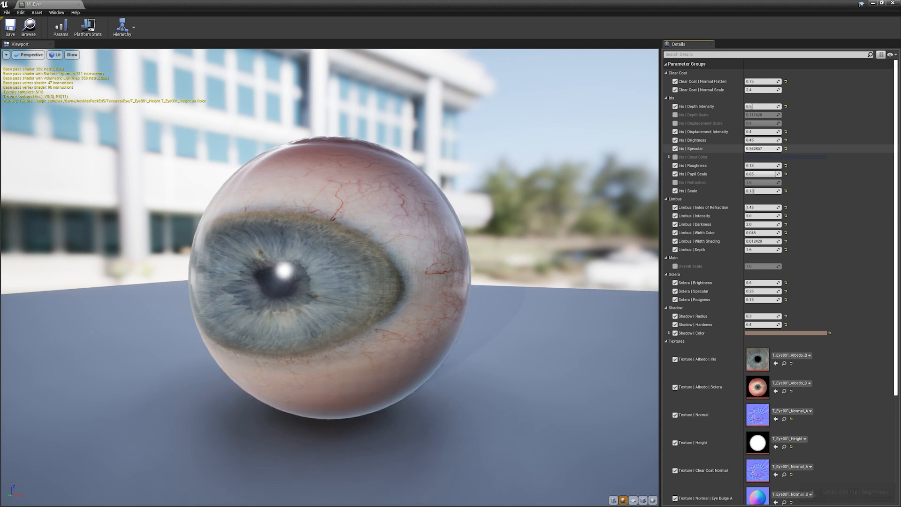
key(ctrl+z)
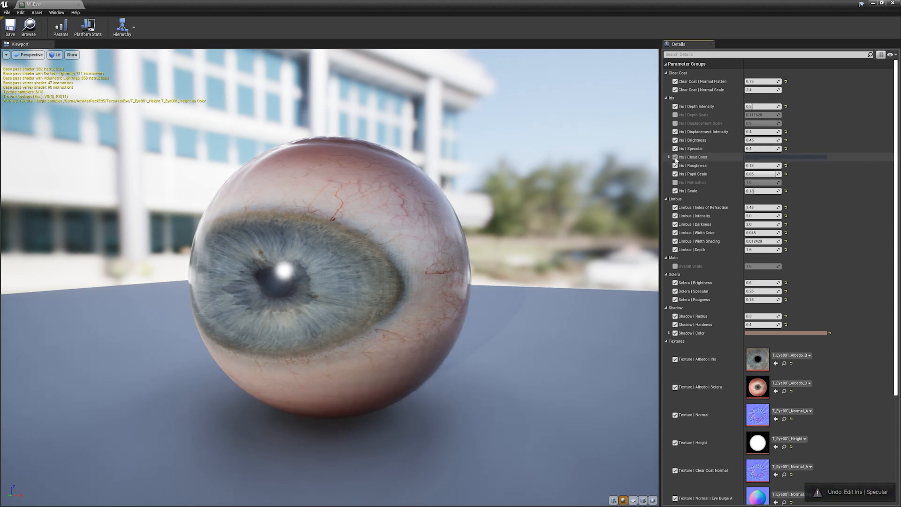
Try a dark green Iris Cloud Color, cancel the color change, and disable its override
click(670, 157)
click(760, 157)
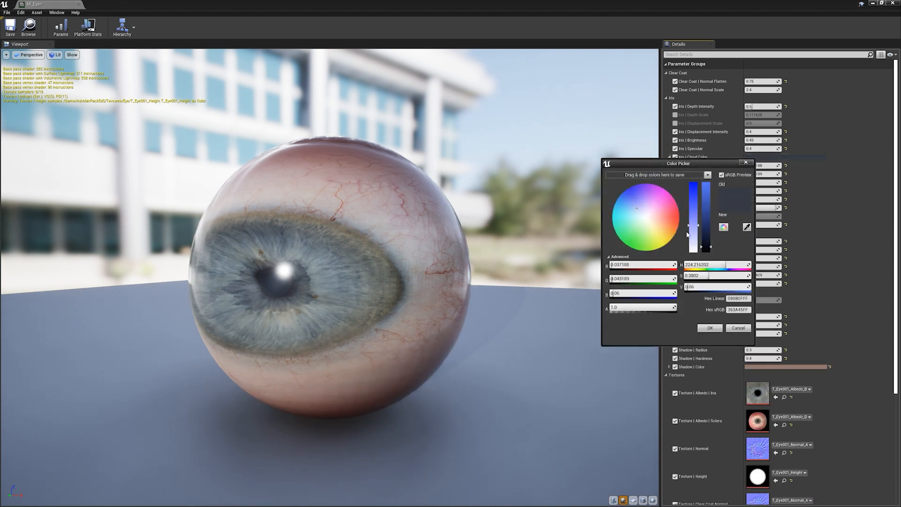
drag(651, 227, 665, 225)
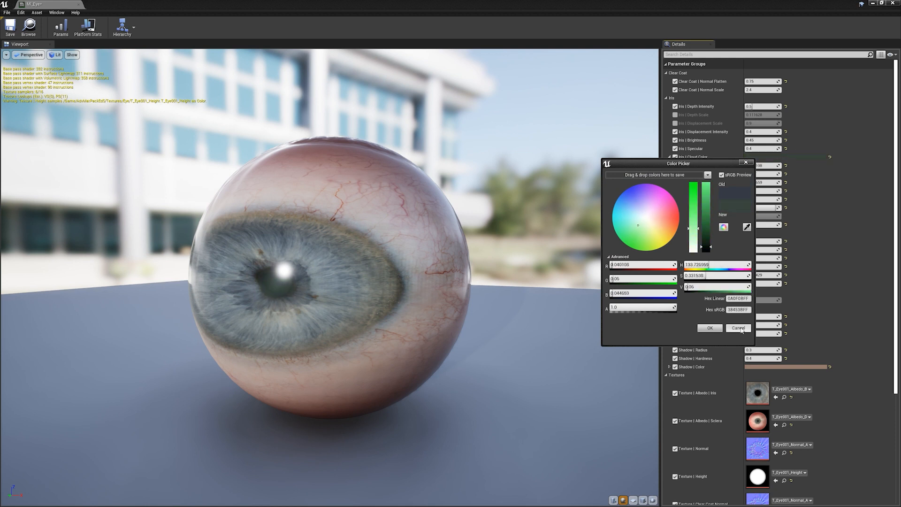
click(738, 329)
click(676, 157)
click(670, 157)
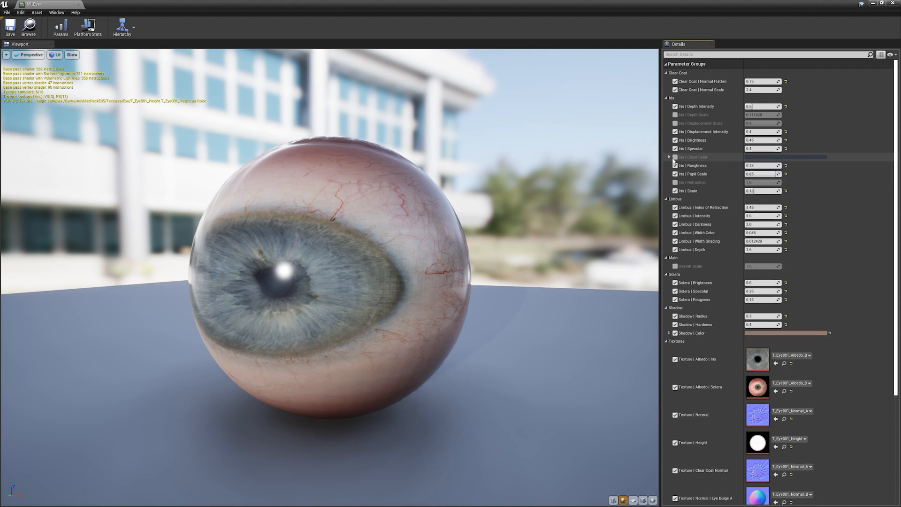
Try other values for iris roughness, pupil scale, refraction and scale, undo them, and disable the refraction override
drag(764, 164, 751, 191)
key(ctrl+z)
key(ctrl+z)
key(ctrl+z)
key(ctrl+z)
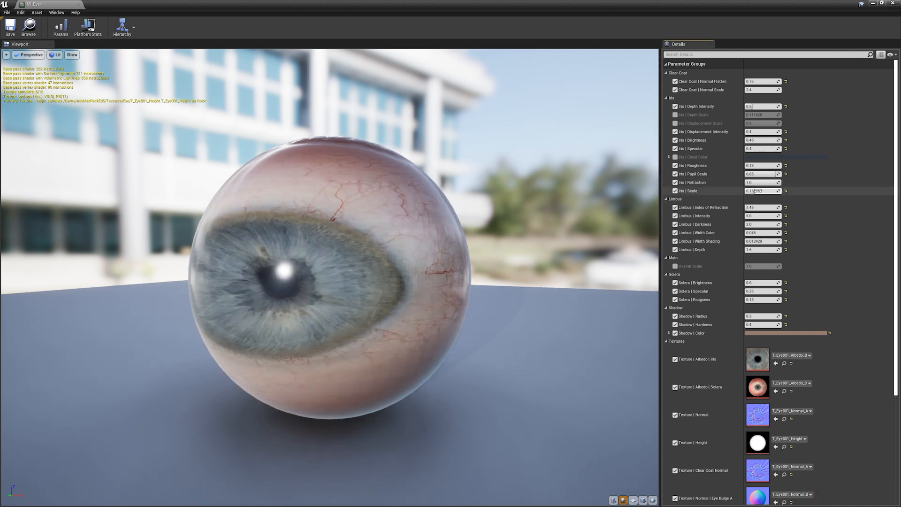
key(ctrl+z)
click(675, 183)
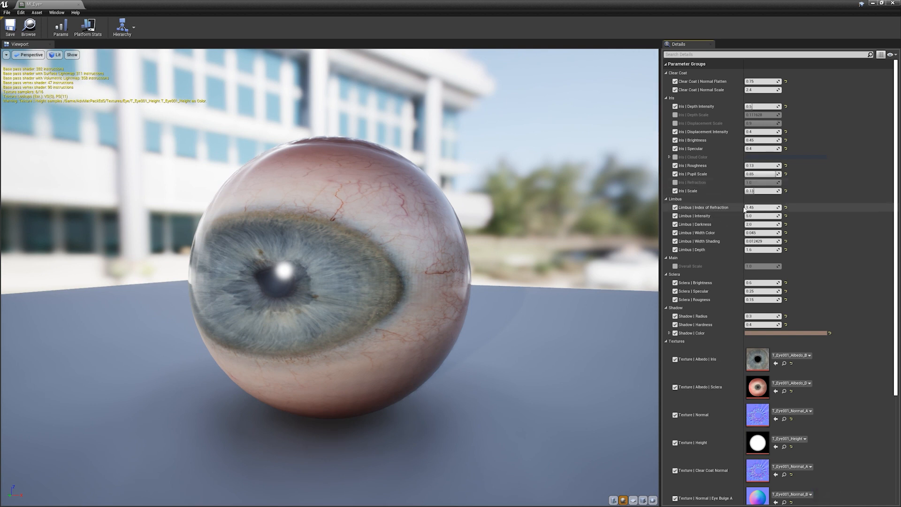
Try other values for the limbus parameters and the overall scale, undo them, and disable the Overall Scale override
drag(752, 208, 727, 215)
key(ctrl+z)
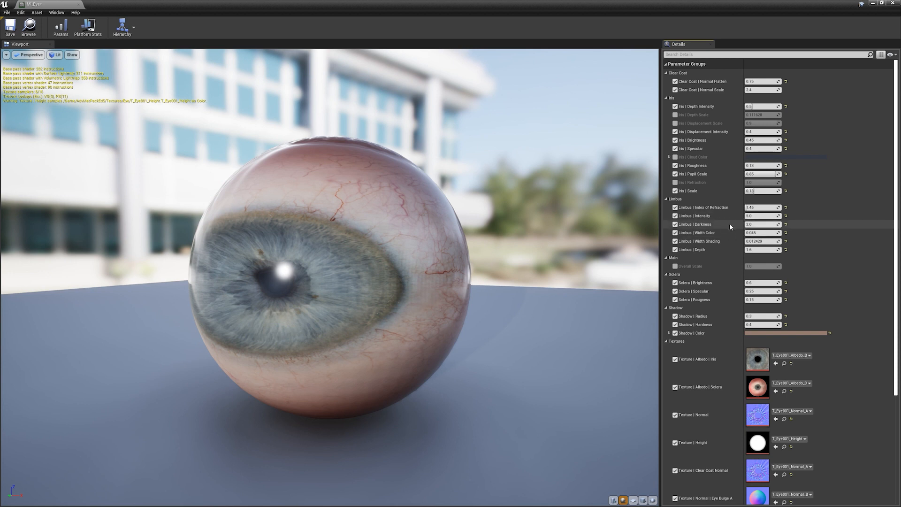
mouse_move(761, 216)
mouse_down()
mouse_move(742, 216)
mouse_move(775, 223)
mouse_move(749, 233)
mouse_move(775, 241)
mouse_move(763, 250)
mouse_move(773, 250)
mouse_move(742, 266)
mouse_up()
key(ctrl+z)
key(ctrl+z)
key(ctrl+z)
key(ctrl+z)
key(ctrl+z)
key(ctrl+z)
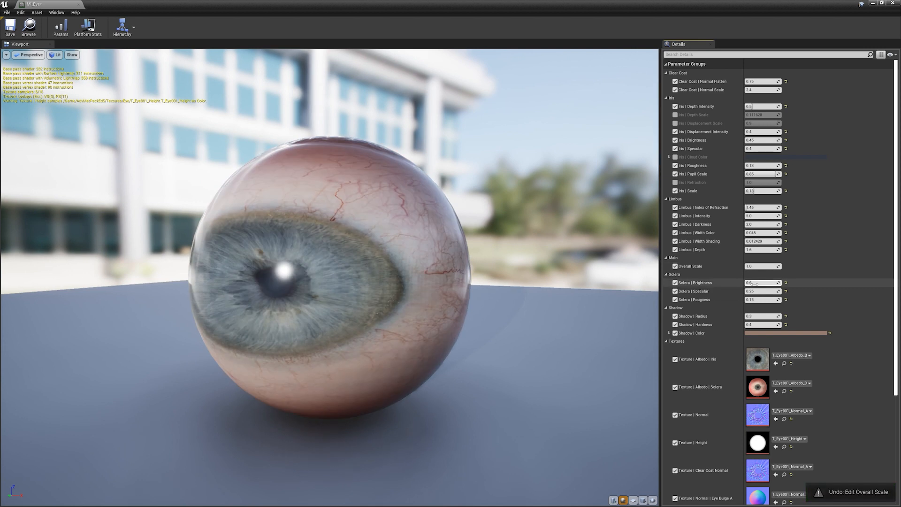
click(675, 266)
Try other values for the sclera brightness, specular and roughness and the shadow radius and hardness, undoing each change
mouse_move(761, 283)
mouse_down()
mouse_move(747, 283)
mouse_move(769, 300)
mouse_move(763, 316)
mouse_move(772, 316)
mouse_move(756, 316)
mouse_move(765, 325)
mouse_up()
key(ctrl+z)
key(ctrl+z)
key(ctrl+z)
key(ctrl+z)
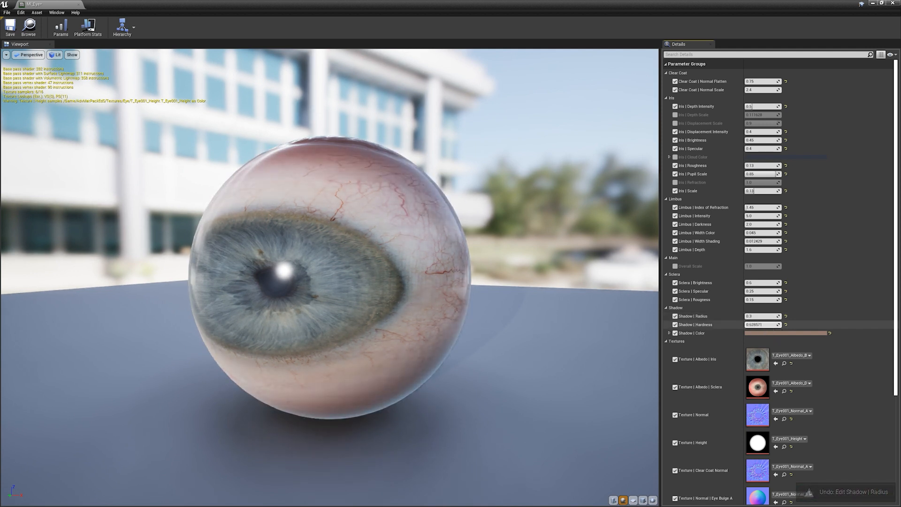
key(ctrl+z)
Try a green and a black Shadow Color for the eye and cancel the color change
click(761, 334)
drag(656, 372, 652, 390)
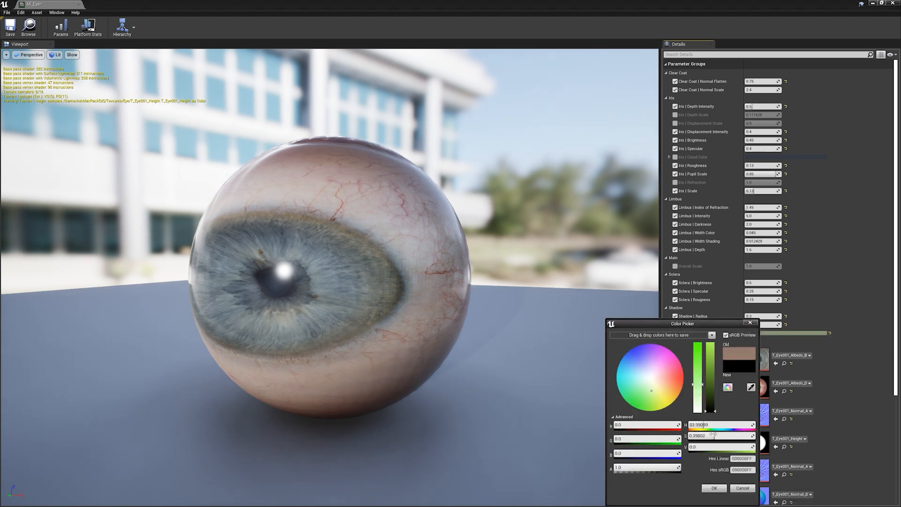
click(745, 492)
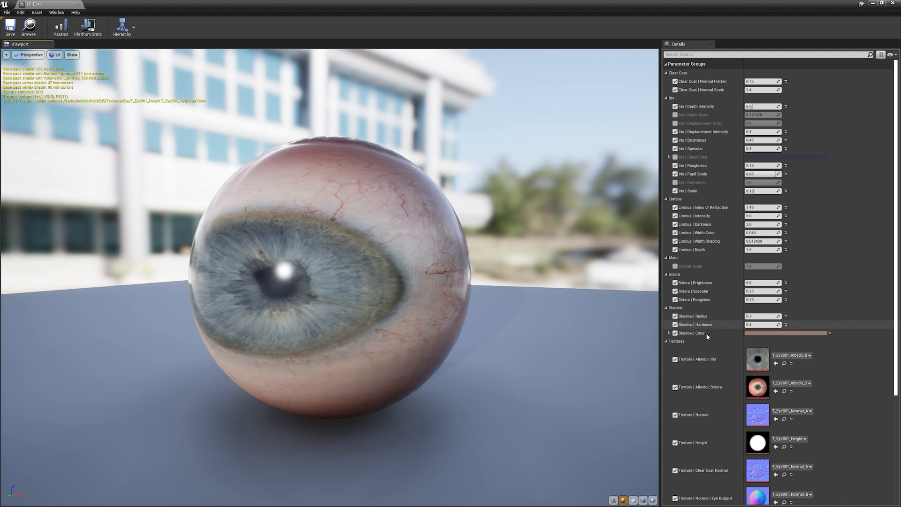
Review the eye material's texture and toggle parameters, then close its material instance editor
scroll(706, 333, down, 5)
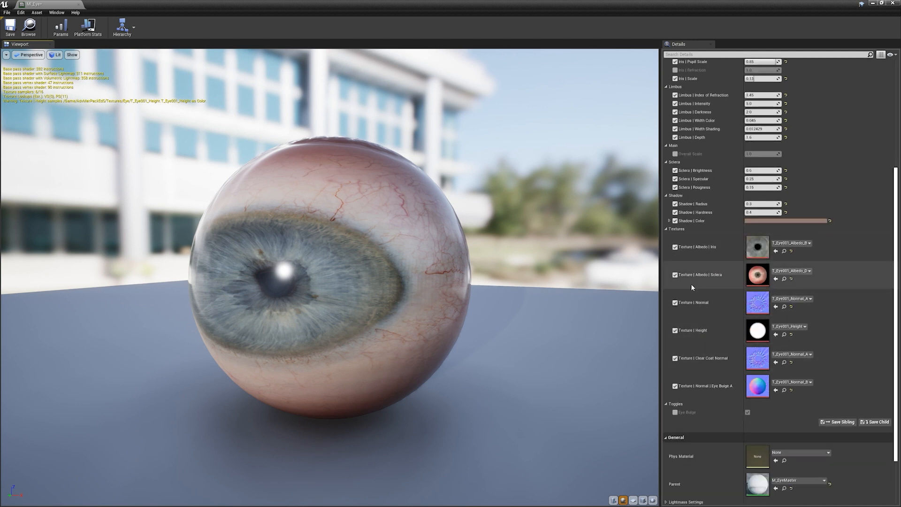
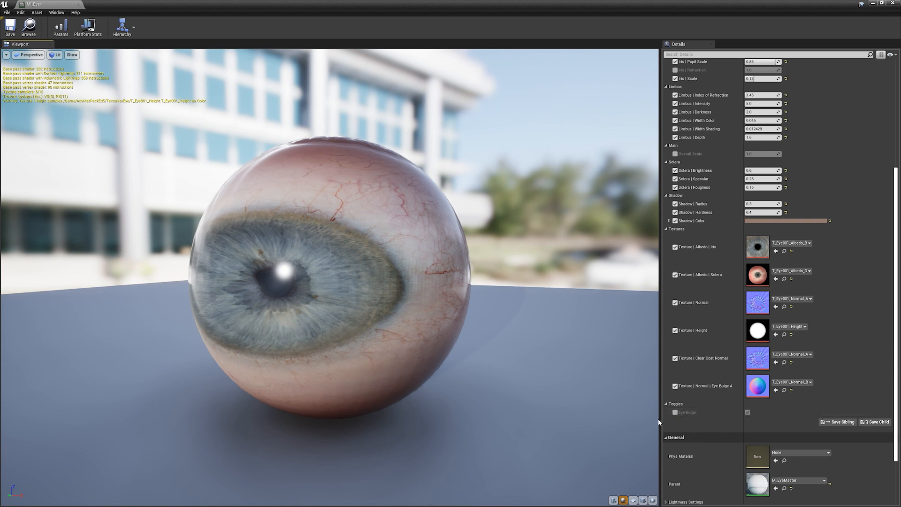
scroll(698, 403, up, 1)
drag(516, 357, 582, 356)
click(897, 3)
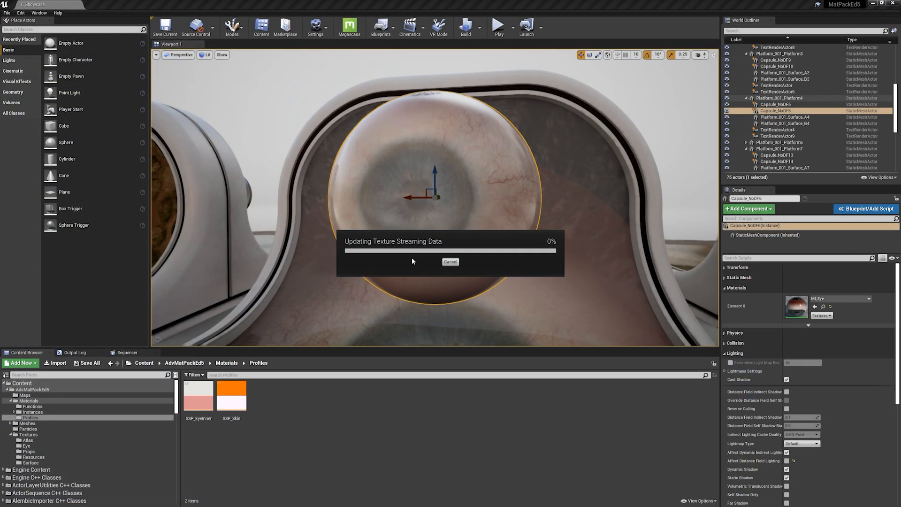
Deselect the eyeball and examine the mossy cobblestone platform up close and among the row of showcase platforms
right_drag(461, 209, 451, 216)
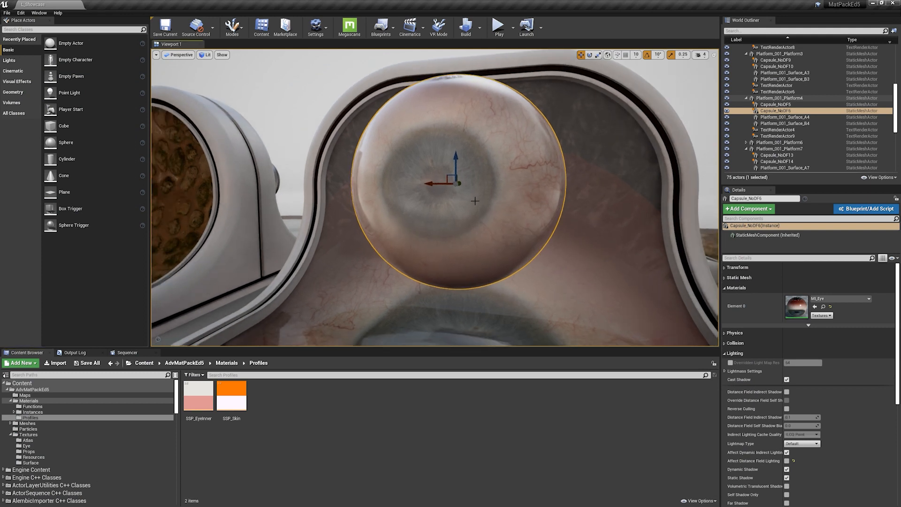
scroll(463, 204, down, 3)
key(Escape)
alt+drag(465, 221, 333, 212)
right_drag(332, 212, 234, 249)
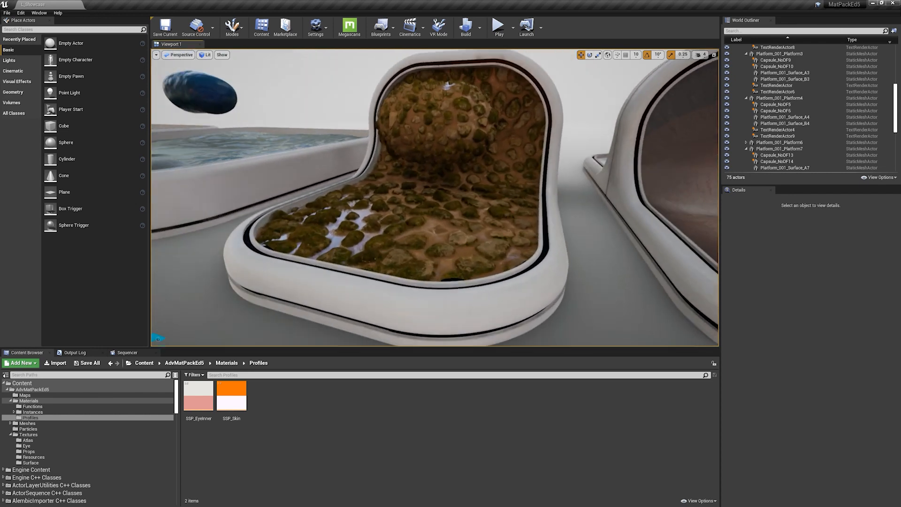
right_drag(234, 248, 277, 244)
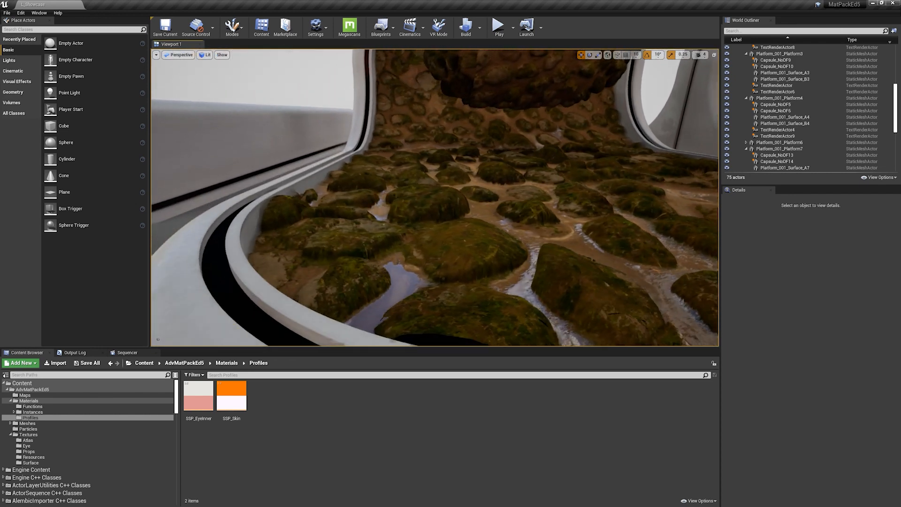
right_drag(277, 244, 260, 261)
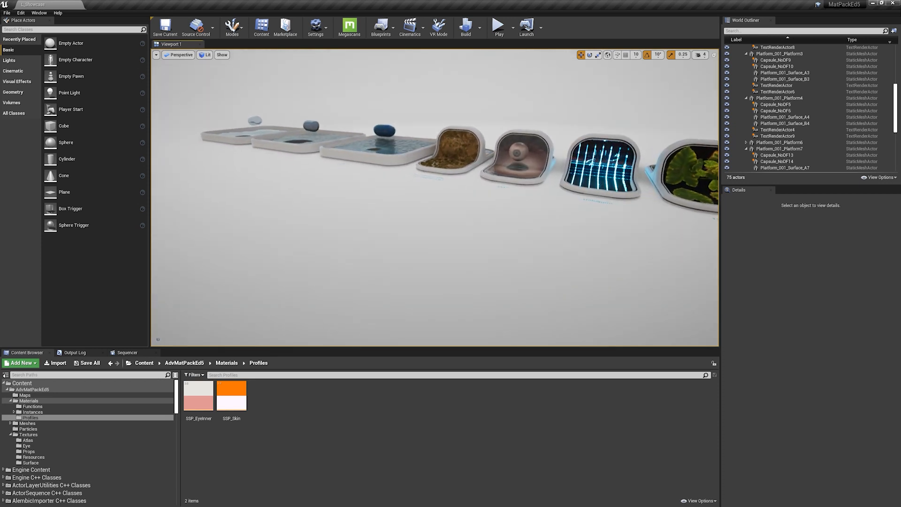
Select the cobblestone sphere above its platform and frame it in the view
right_drag(435, 197, 432, 197)
mouse_move(482, 233)
right_down()
mouse_move(474, 242)
mouse_move(453, 237)
mouse_move(489, 234)
mouse_move(448, 238)
mouse_move(465, 232)
right_up()
click(448, 178)
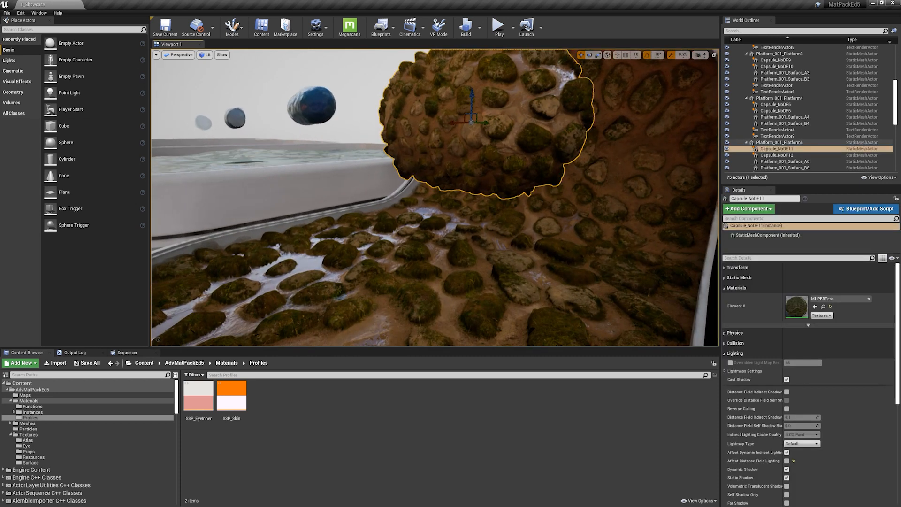
key(f)
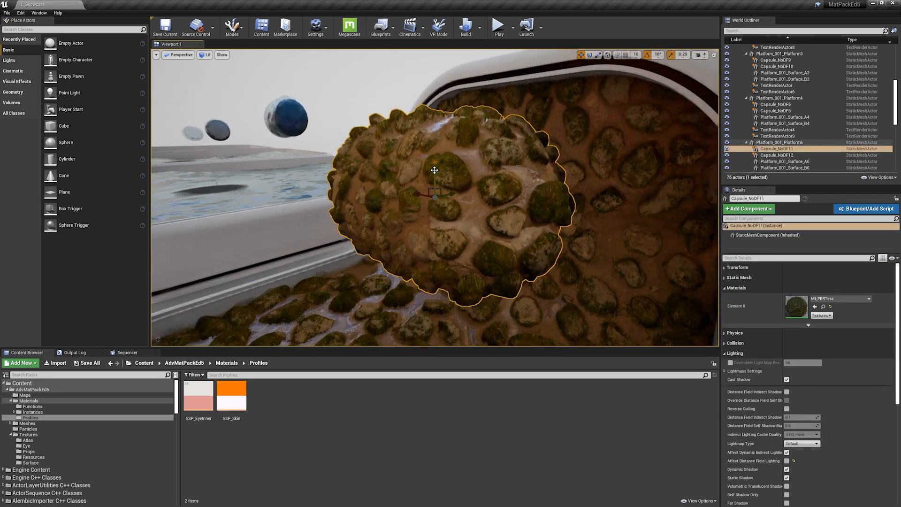
Try lowering the cobblestone sphere into its platform to inspect the displaced stones from several angles, then undo the move
shift+drag(434, 170, 435, 310)
alt+drag(435, 197, 395, 182)
alt+right_drag(493, 176, 545, 176)
alt+drag(493, 176, 457, 220)
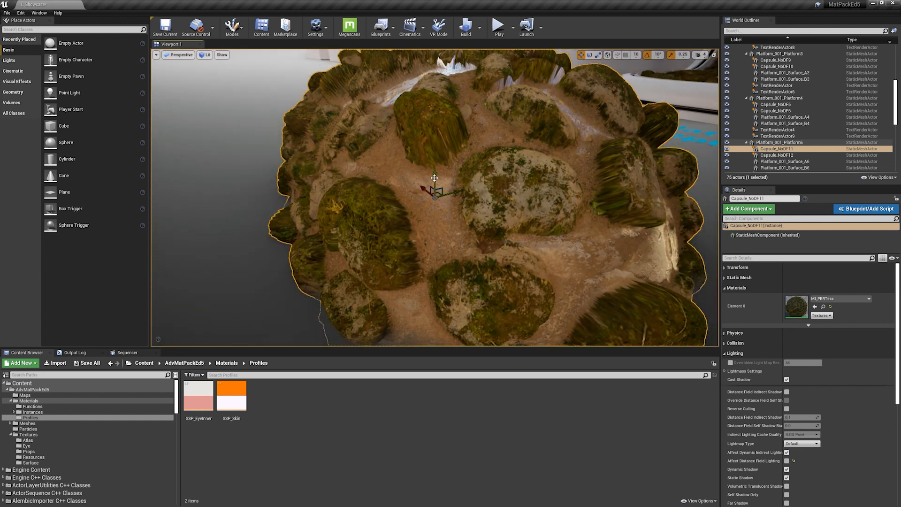
alt+drag(435, 180, 377, 232)
key(ctrl+z)
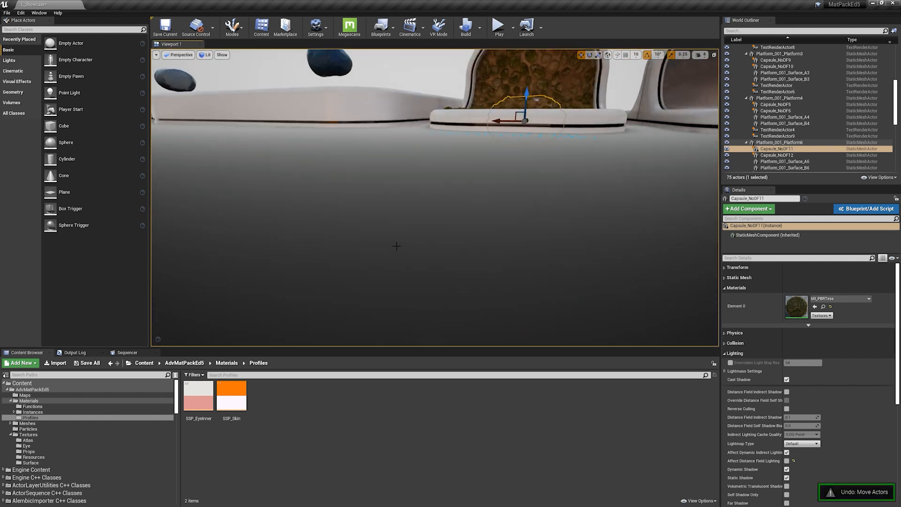
Open the cobblestone sphere's MI_PBRTess material instance, expand its material property overrides, and show the whole preview sphere
key(f)
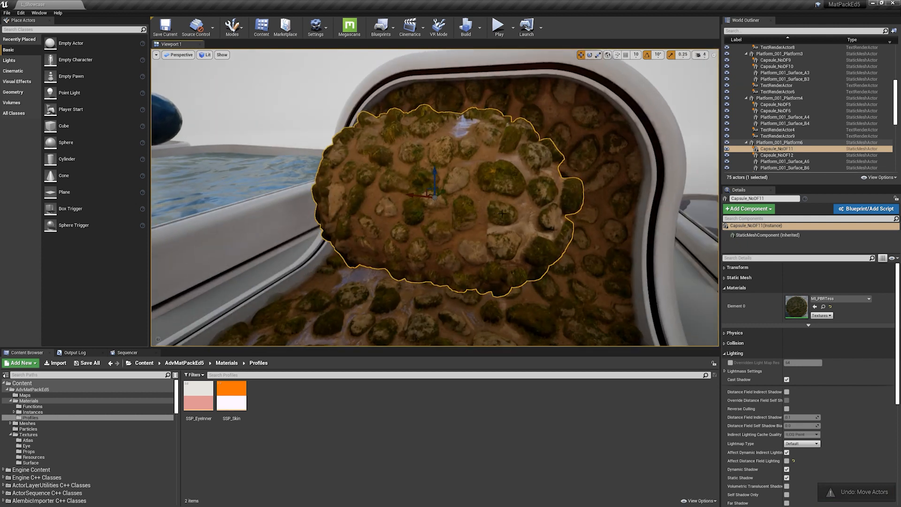
alt+right_drag(506, 223, 451, 223)
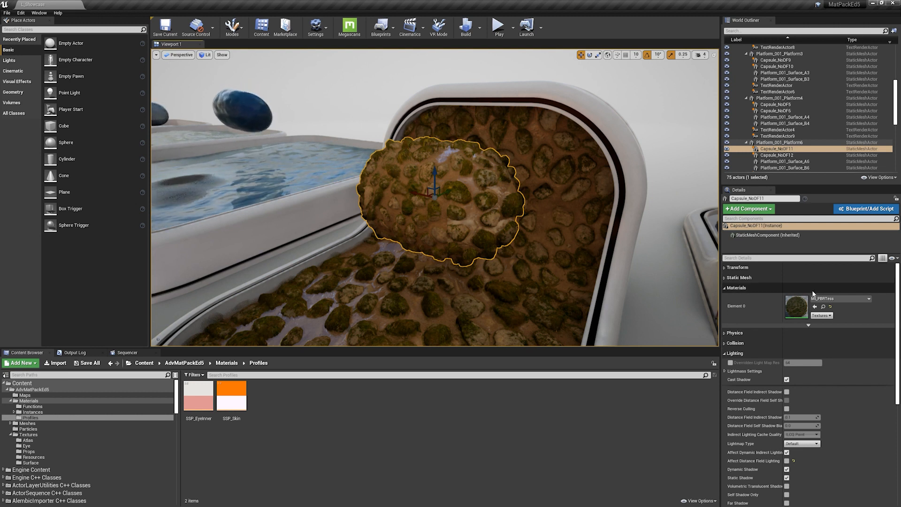
click(735, 354)
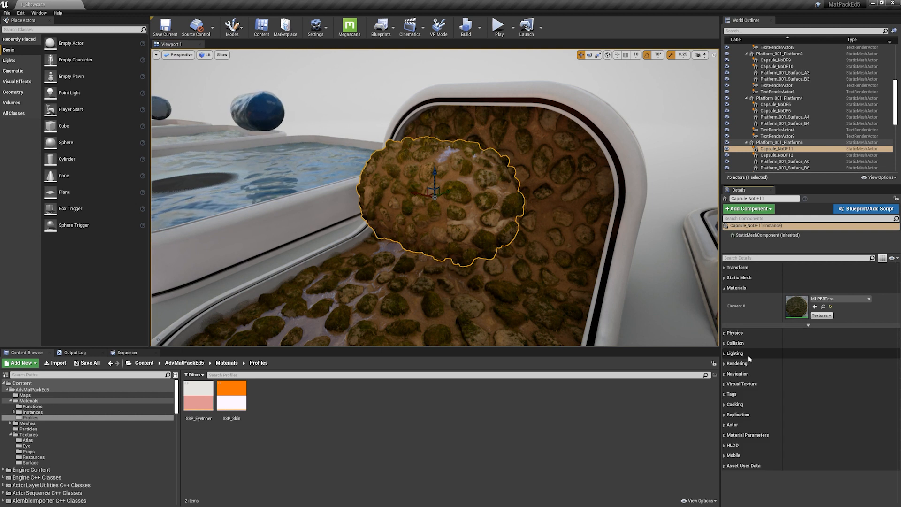
double_click(793, 305)
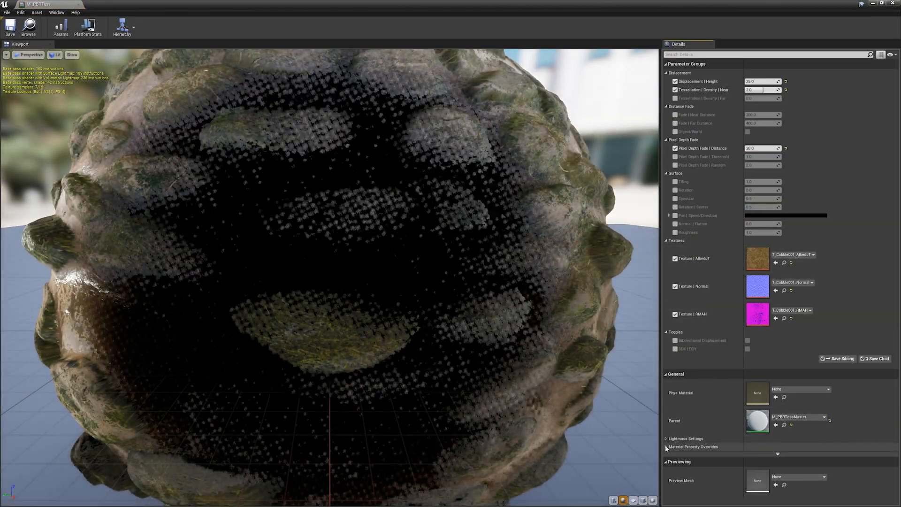
click(666, 447)
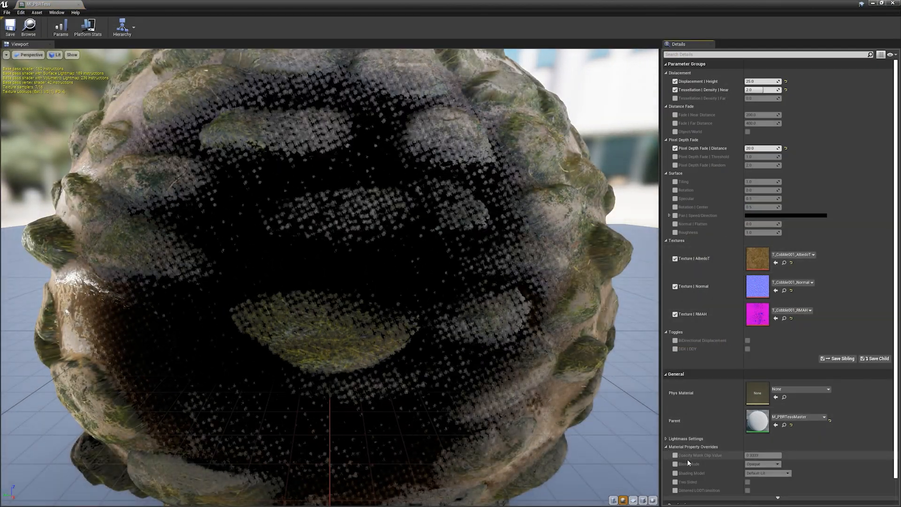
scroll(540, 368, down, 6)
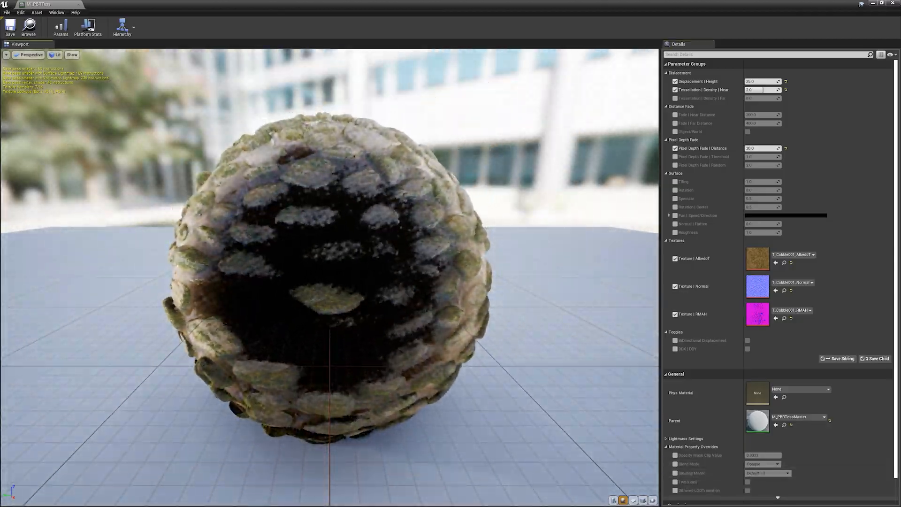
Pull back from the preview sphere and turn off the preview grid
drag(540, 368, 72, 101)
scroll(454, 362, down, 4)
click(71, 55)
click(68, 74)
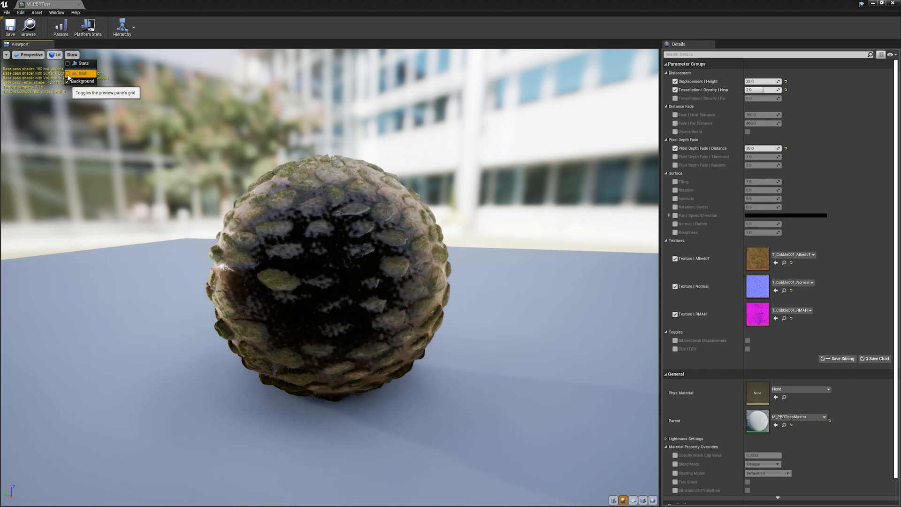
Close the material preview, place the narrowed parameter window beside the level view, deselect the sphere, and widen the parameter name column
click(49, 45)
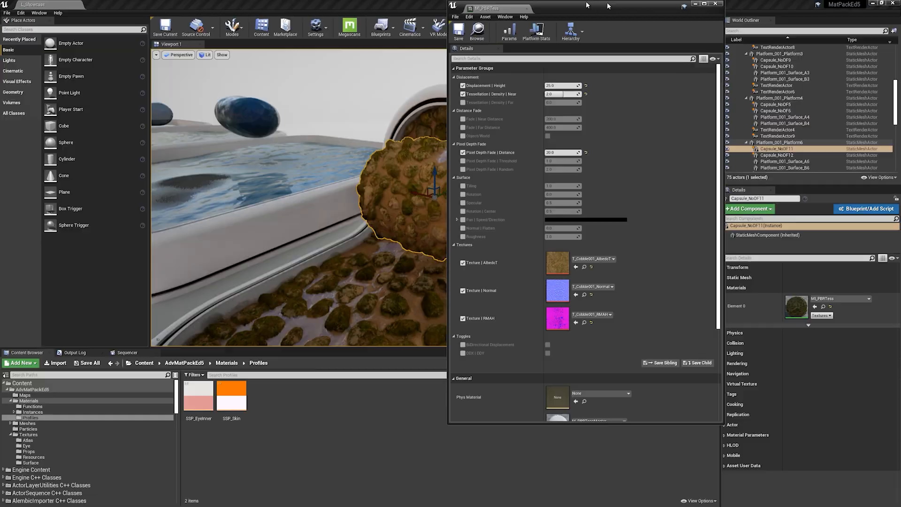
drag(586, 2, 752, 75)
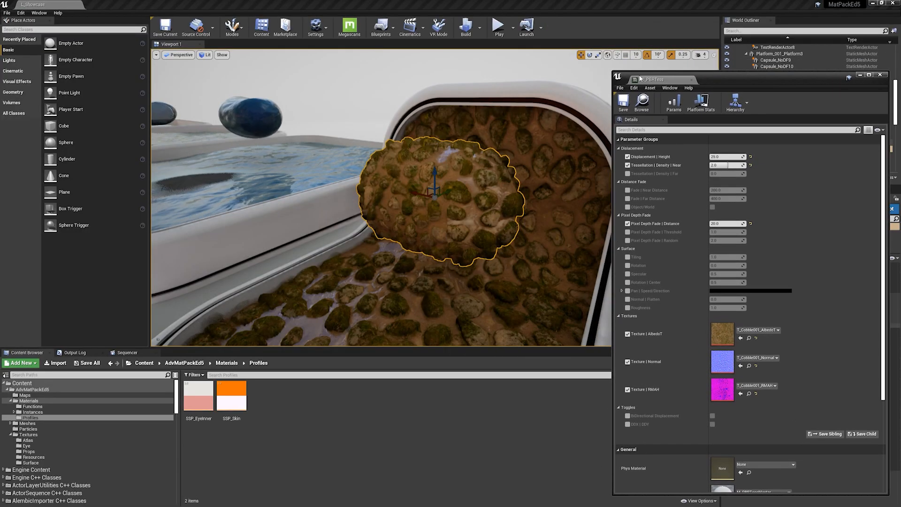
drag(614, 82, 733, 79)
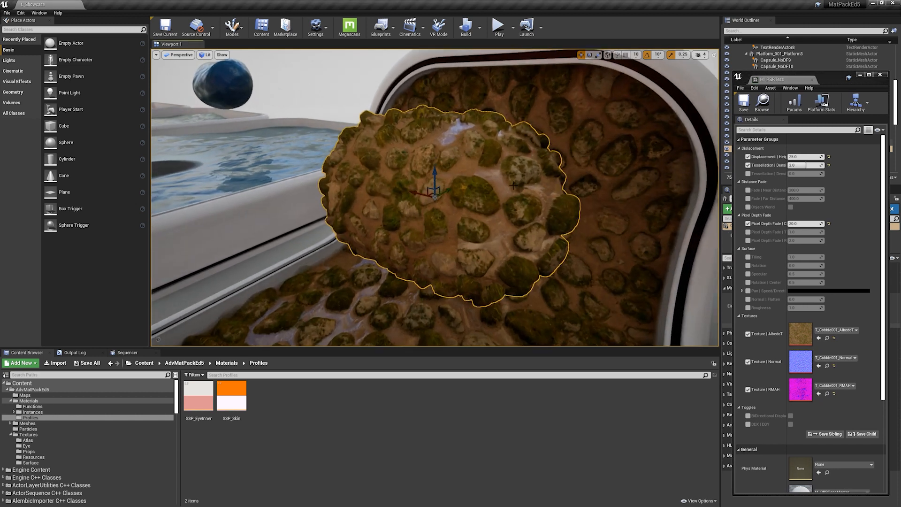
key(Escape)
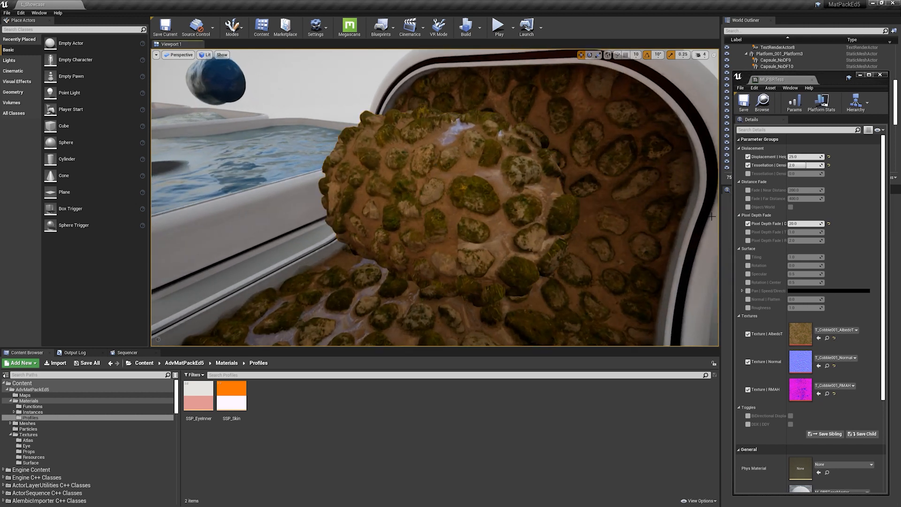
drag(787, 149, 817, 163)
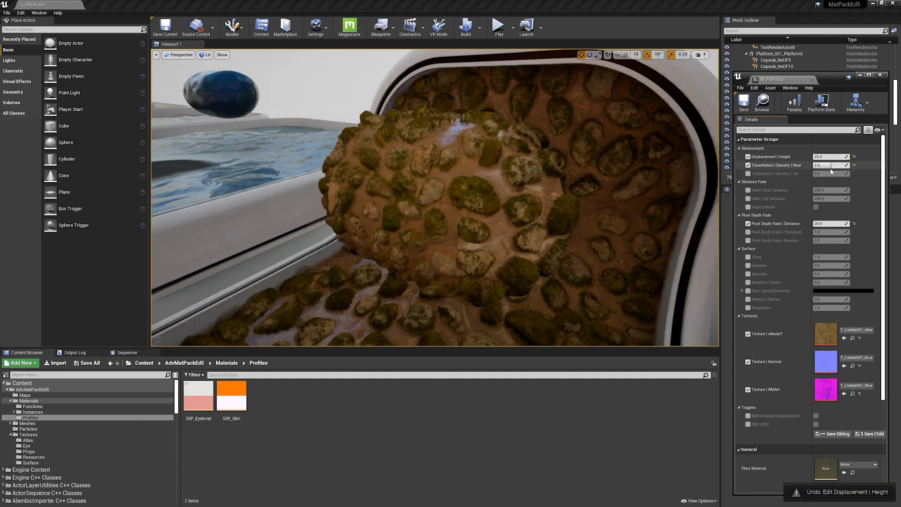
Show the level in Brush Wireframe and try another Tessellation | Density | Near value, then undo that edit
click(205, 55)
click(218, 88)
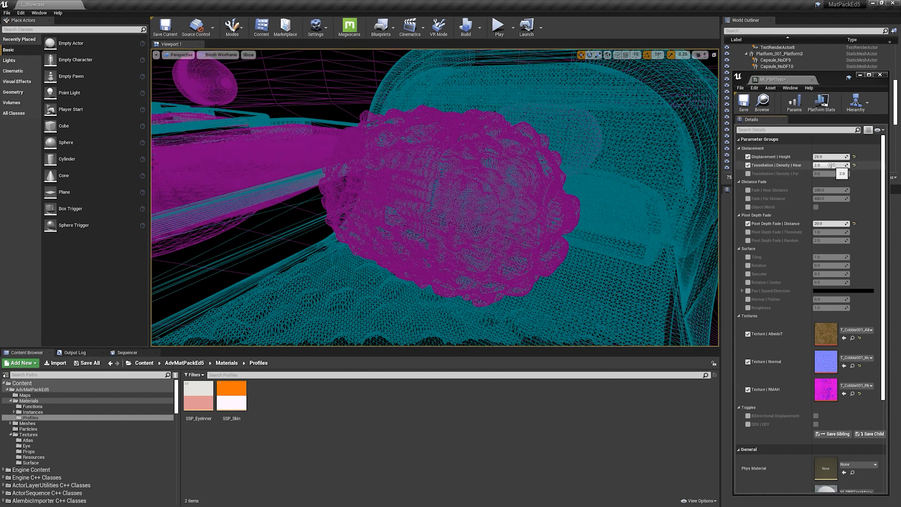
drag(832, 166, 825, 163)
key(ctrl+z)
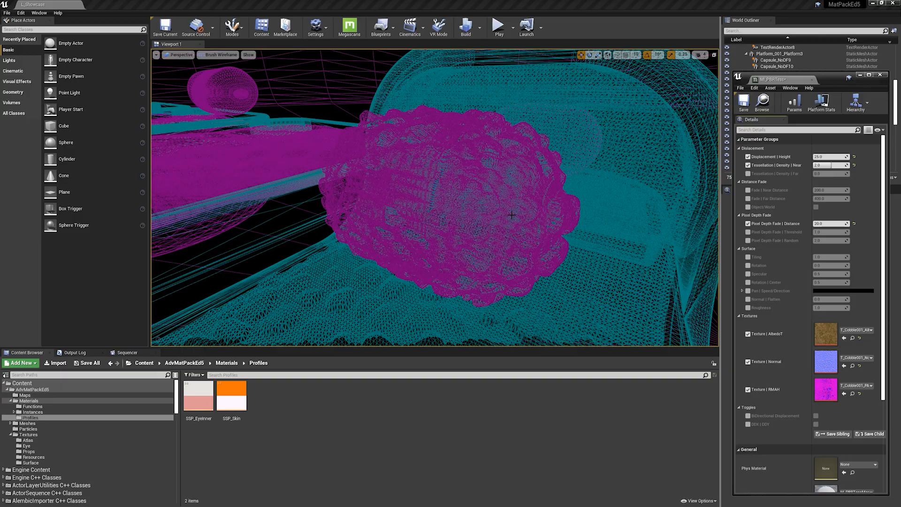
Examine how the wireframe density of the cobblestone sphere and platform varies between near and far viewing distances
mouse_move(480, 228)
alt+right_down()
mouse_move(402, 228)
mouse_move(472, 229)
mouse_move(463, 230)
alt+right_up()
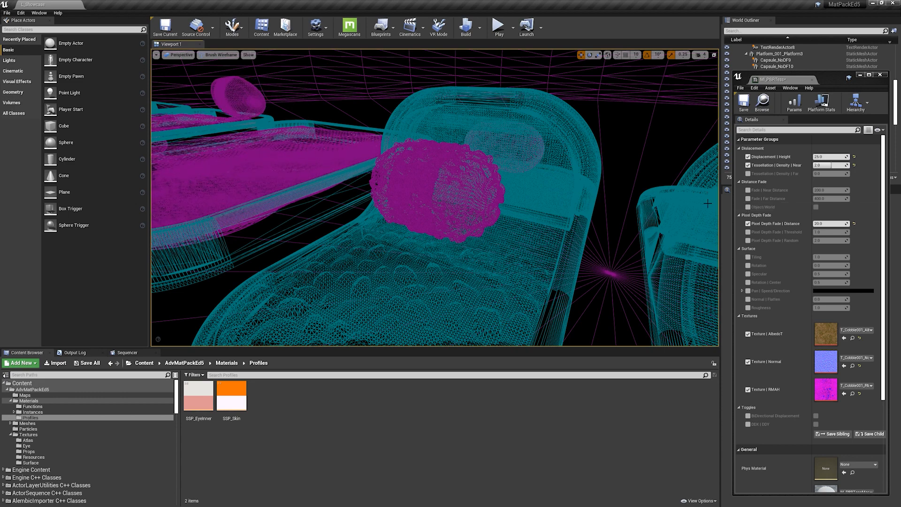
scroll(478, 242, down, 5)
scroll(479, 241, up, 3)
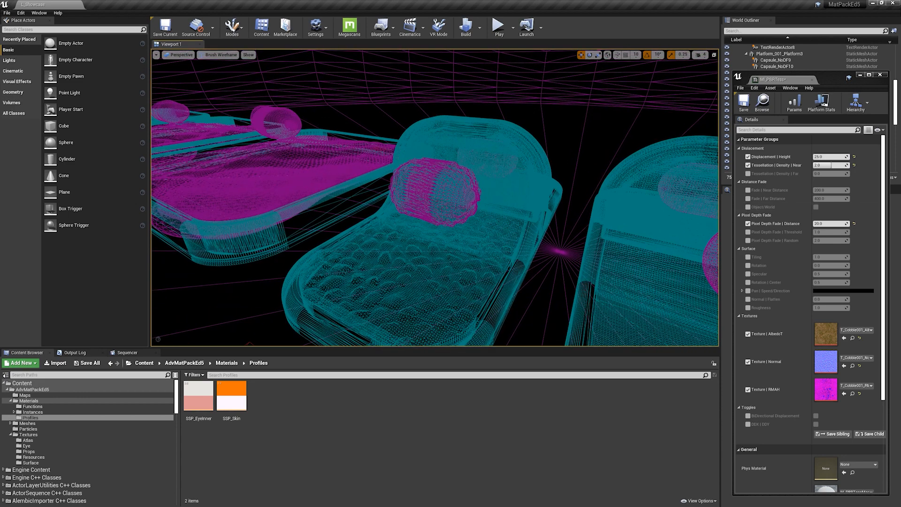
scroll(435, 197, down, 8)
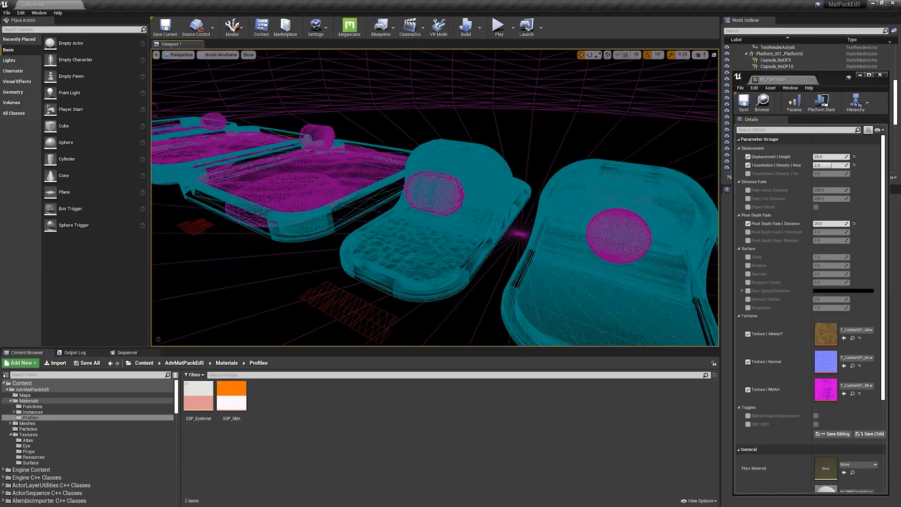
scroll(435, 197, up, 10)
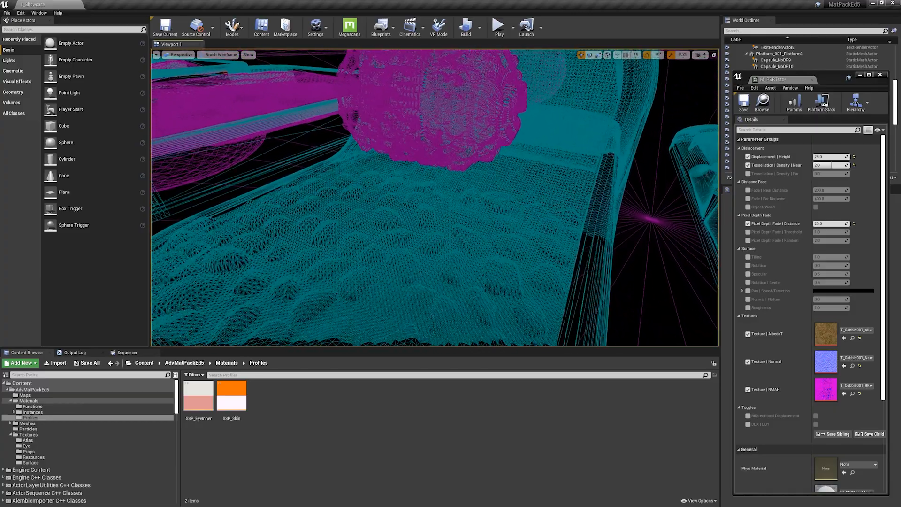
right_drag(435, 198, 434, 132)
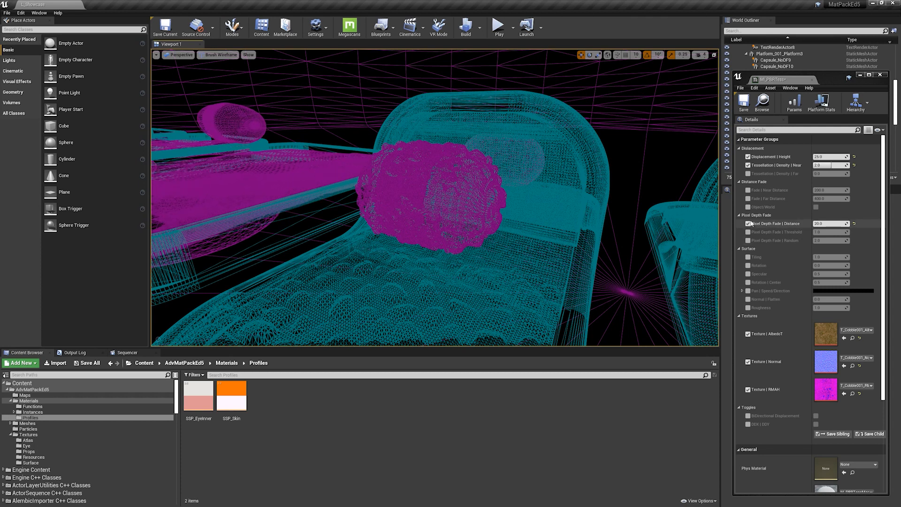
Return the level view to Lit shading and frame the cobblestone sphere and platform
click(220, 54)
click(221, 69)
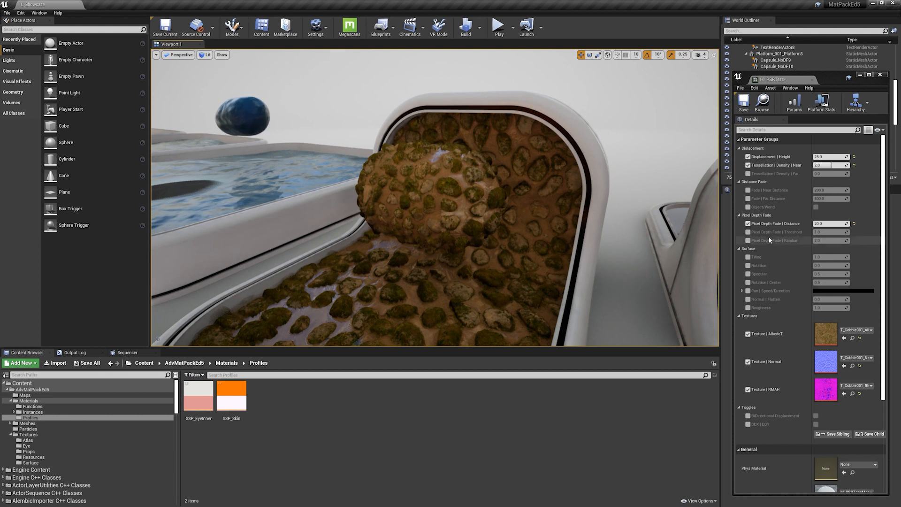
mouse_move(420, 162)
right_down()
mouse_move(394, 162)
mouse_move(404, 183)
mouse_move(420, 162)
mouse_move(439, 167)
mouse_move(429, 144)
mouse_move(411, 163)
right_up()
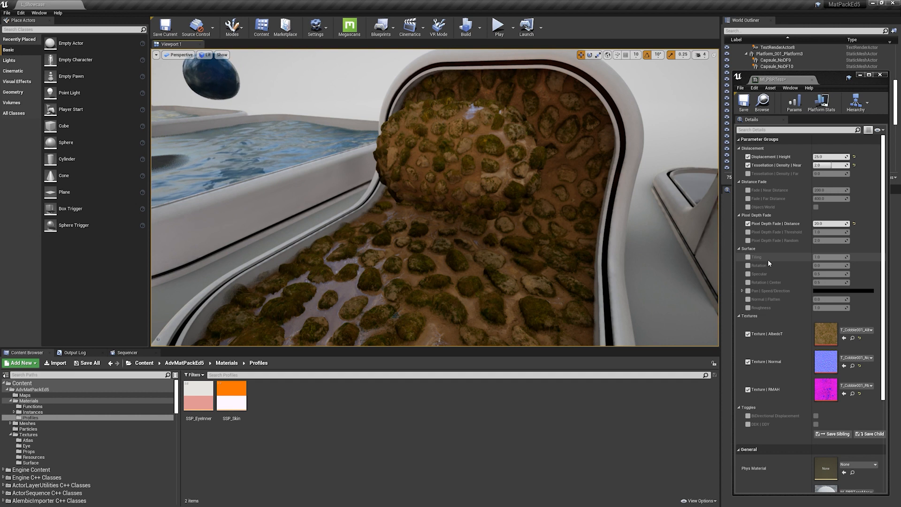
Try a different surface Tiling value, then undo it and leave the Tiling override disabled
drag(829, 255, 798, 257)
key(ctrl+z)
click(748, 257)
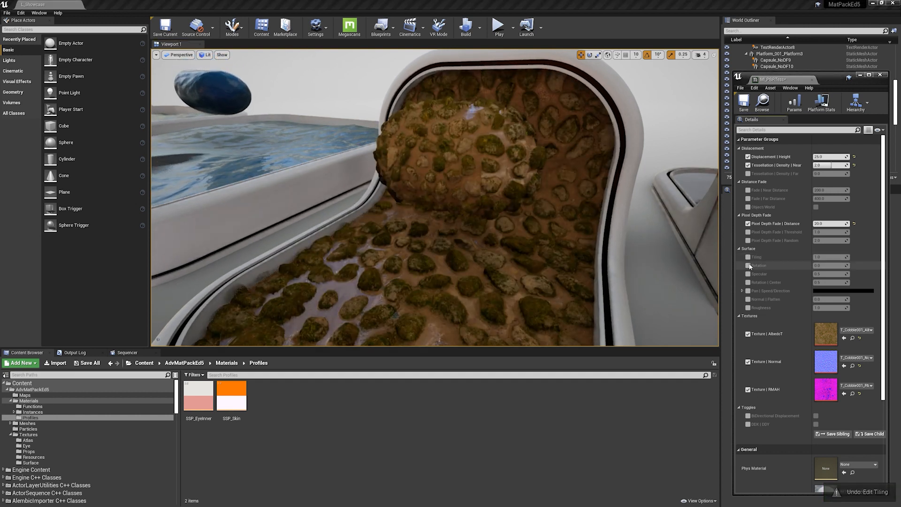
Try panning the surface with a Pan | Speed/Direction R value of 0.1, then reset it to 0 and disable the override
click(742, 290)
click(748, 291)
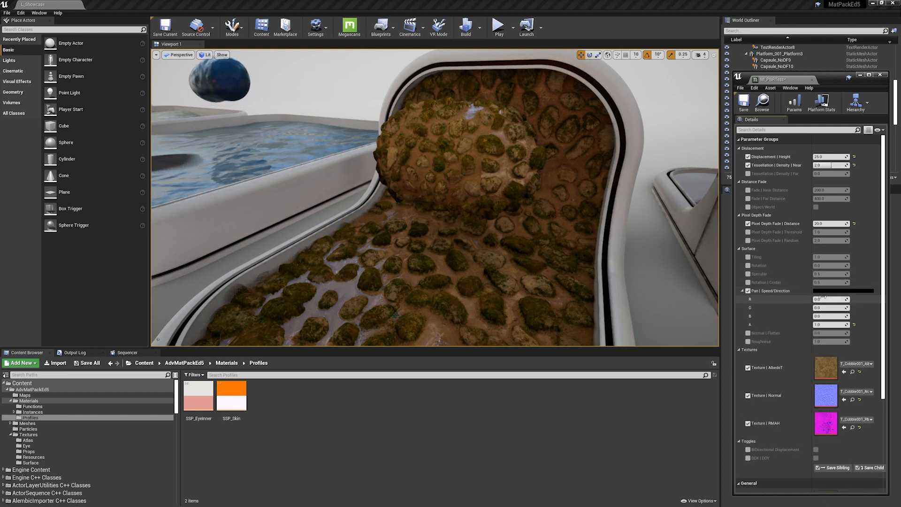
text(0.1)
key(Return)
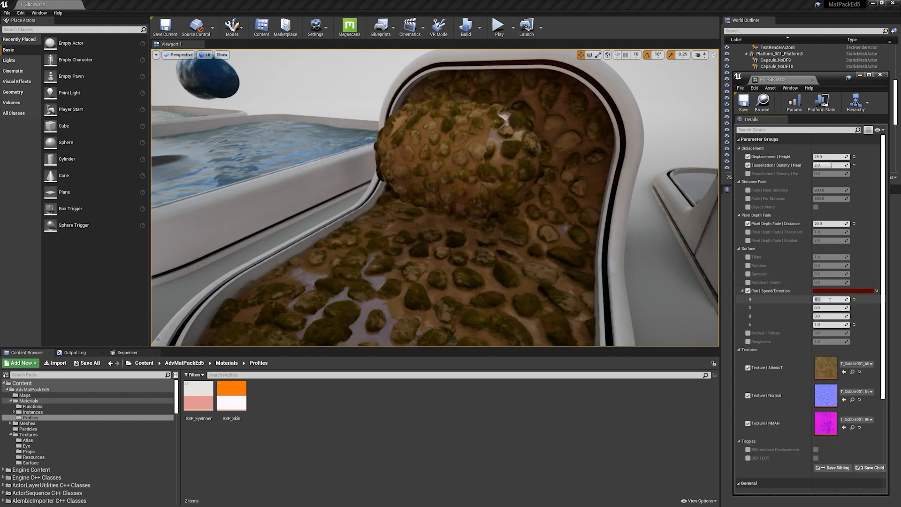
text(0)
key(Return)
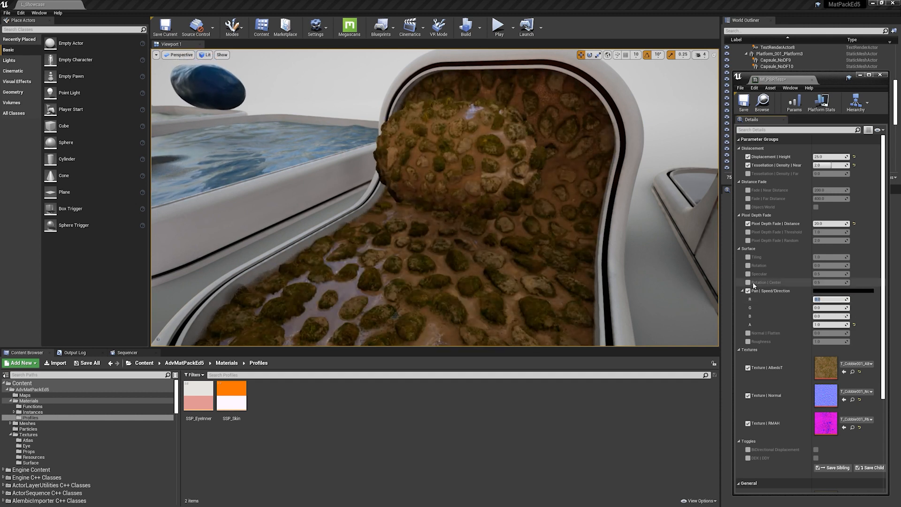
click(748, 290)
click(743, 291)
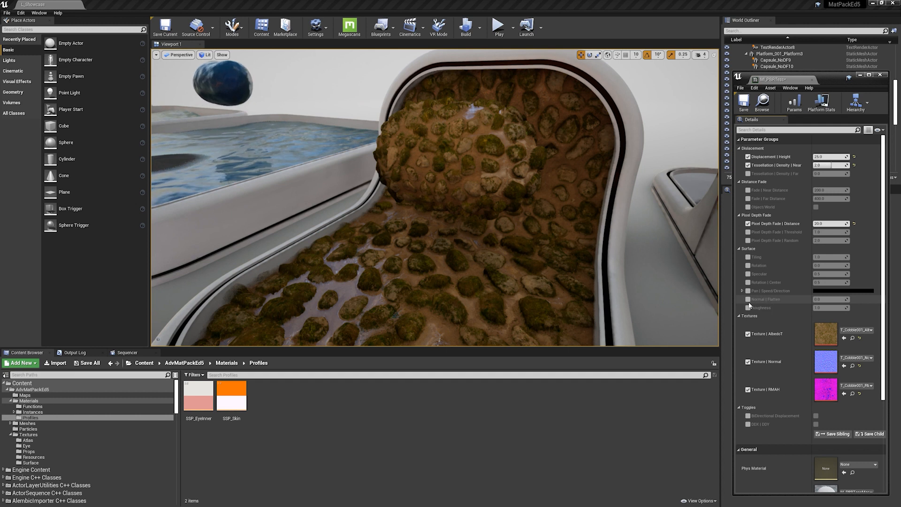
Try a negative Normal | Flatten value on the cobblestones, then reset it and disable the override
drag(829, 299, 774, 299)
click(854, 299)
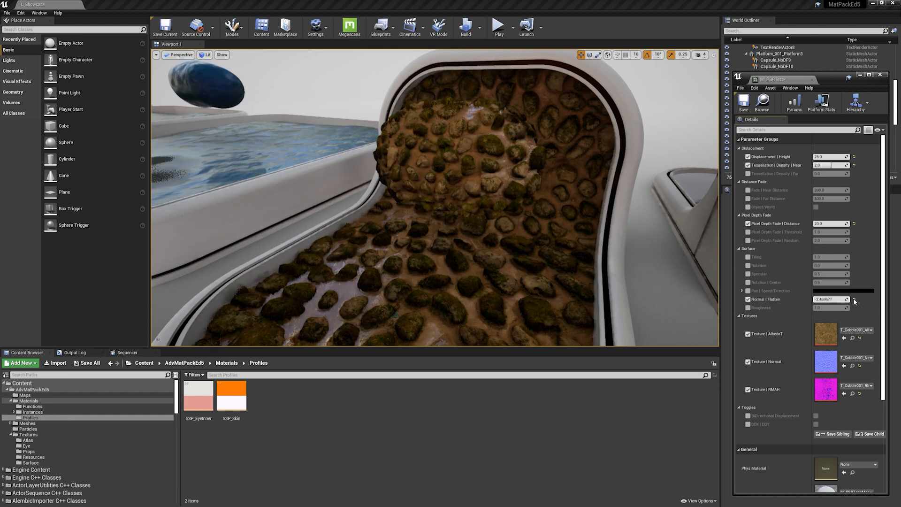
click(748, 300)
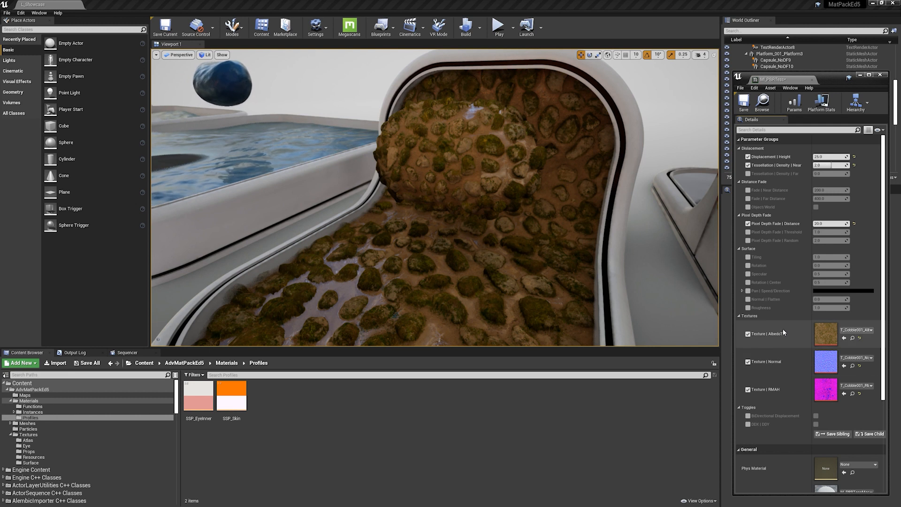
Try BiDirectional Displacement and compare different Displacement | Height values with it on and off, then revert the changes
click(749, 416)
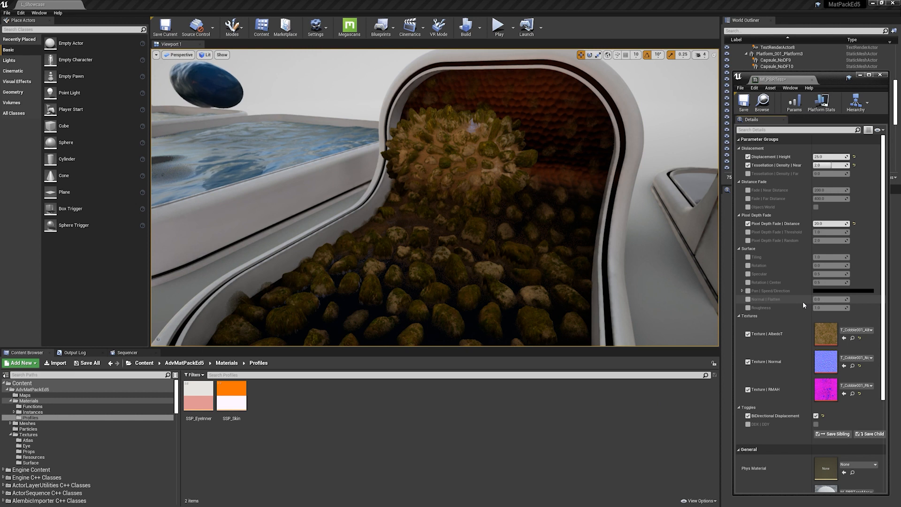
drag(830, 158, 819, 158)
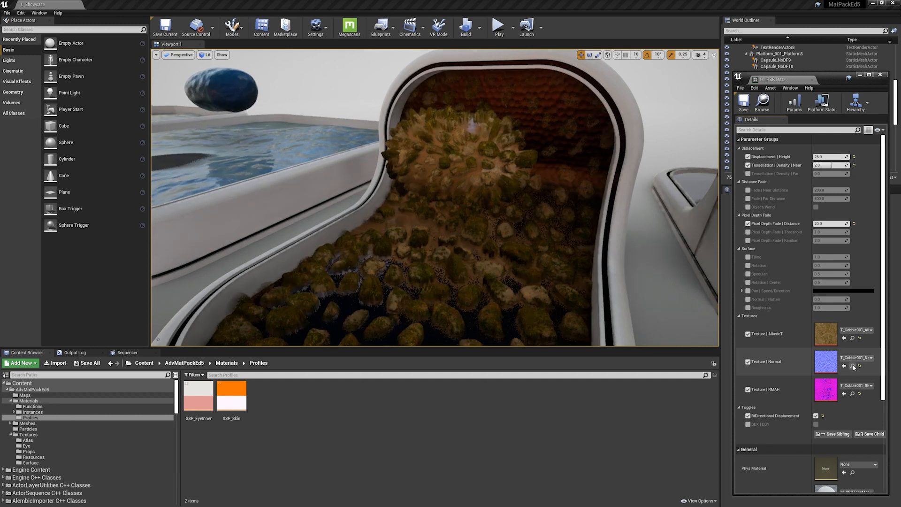
key(ctrl+z)
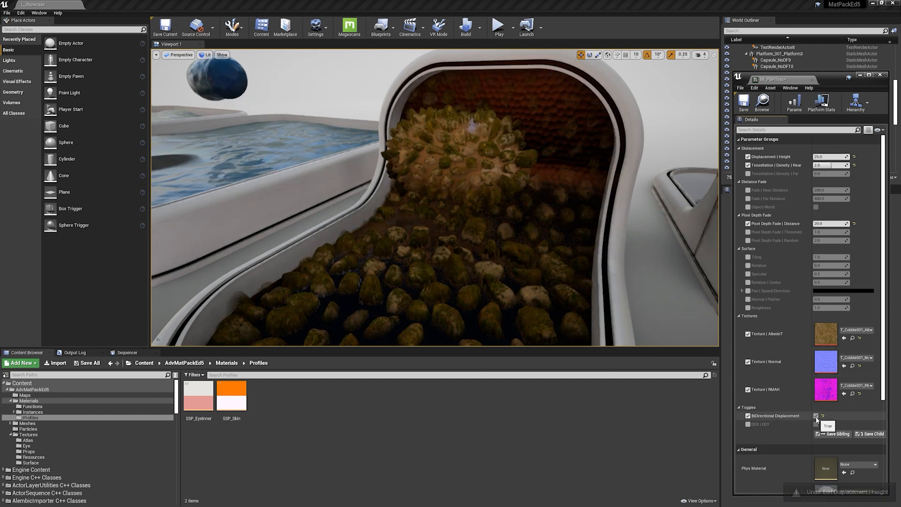
click(816, 416)
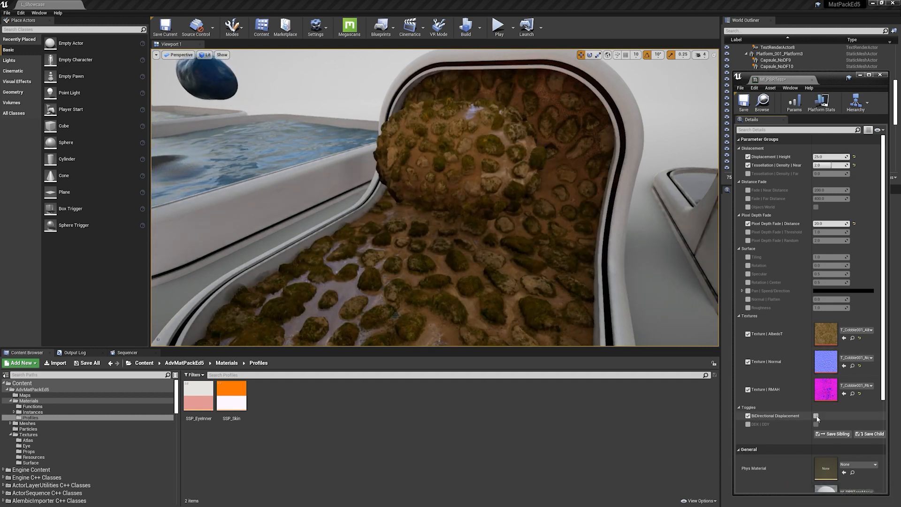
drag(830, 157, 864, 156)
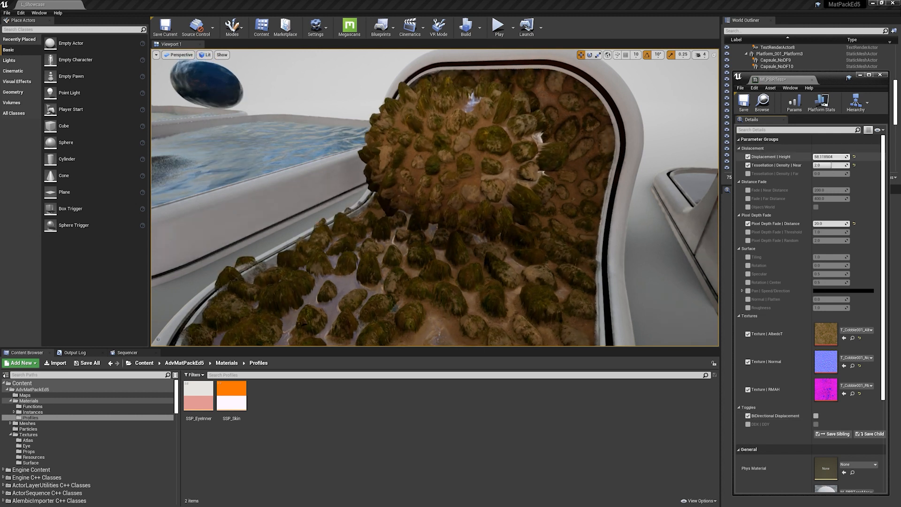
key(ctrl+z)
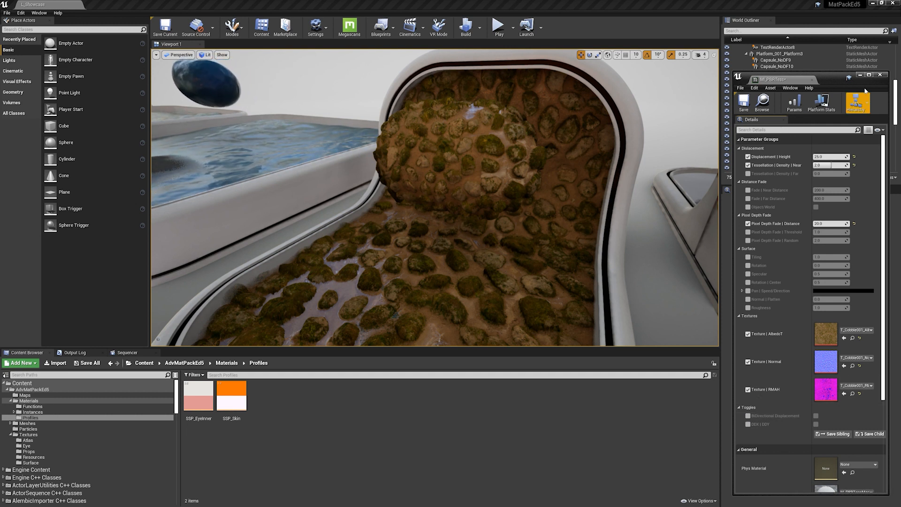
Close the cobblestone material instance and examine the Volumetric Lighting platform from several angles
click(880, 77)
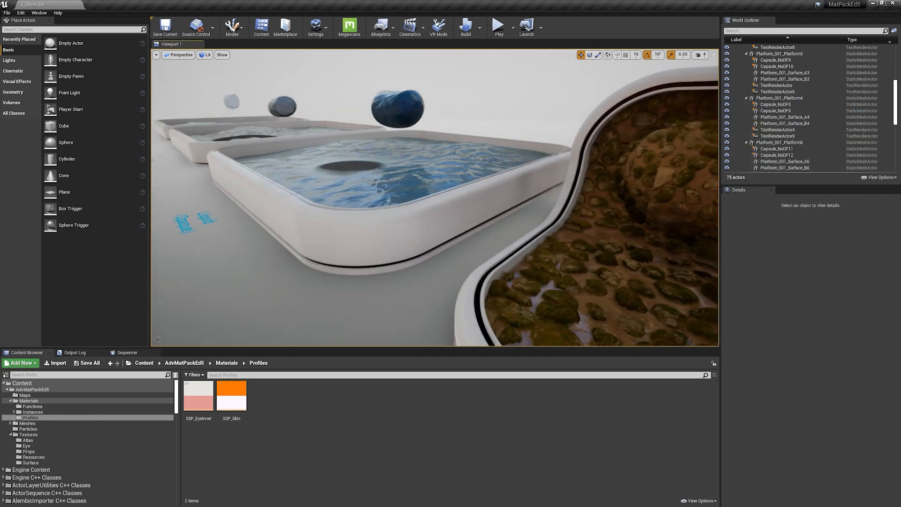
right_drag(435, 197, 455, 204)
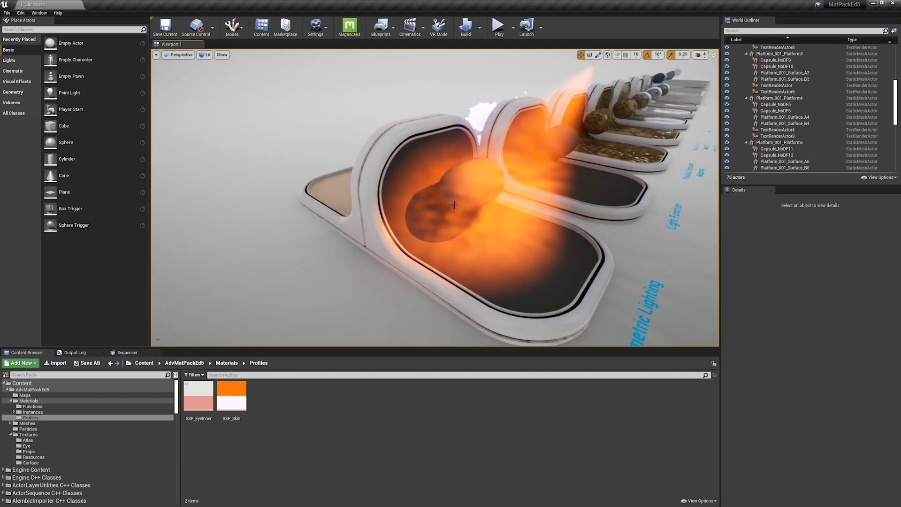
right_drag(503, 268, 479, 261)
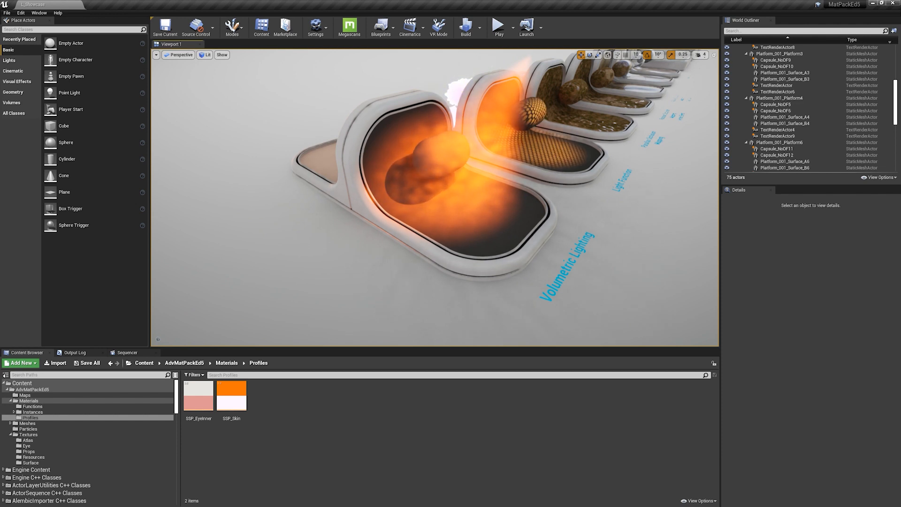
right_drag(479, 260, 481, 255)
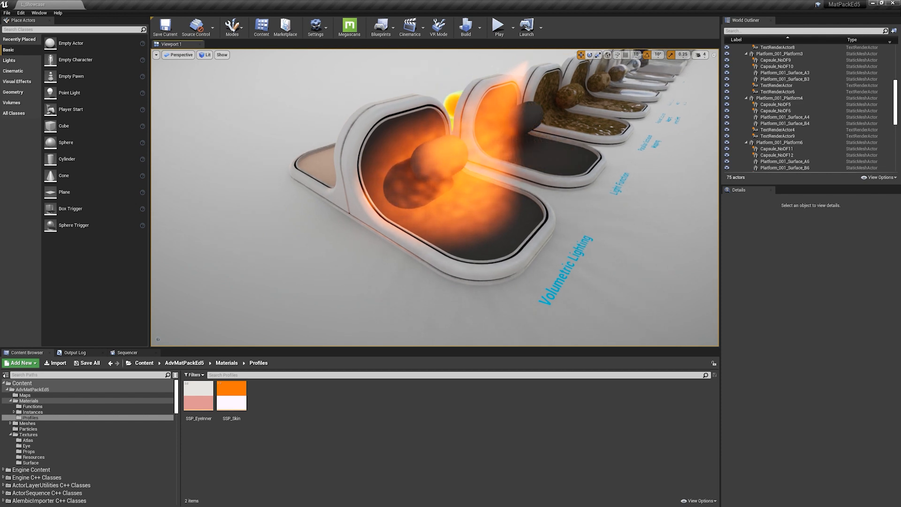
right_drag(481, 256, 460, 226)
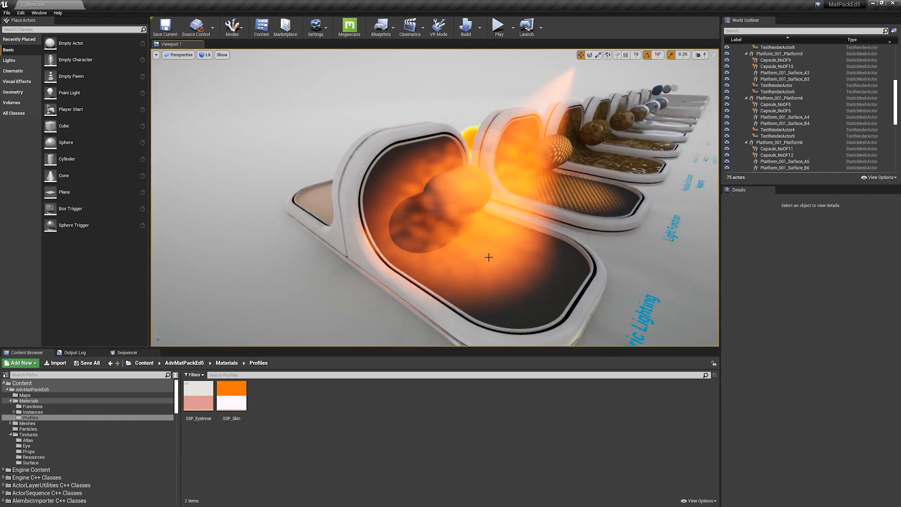
Show the editor icons in the level view and select the orange spotlight above the Volumetric Lighting platform
right_drag(481, 229, 490, 214)
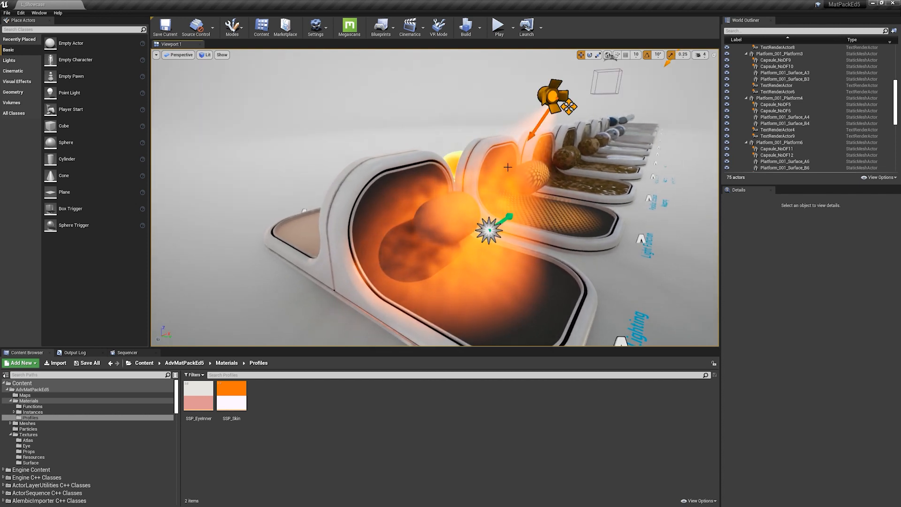
click(553, 96)
right_drag(554, 96, 575, 112)
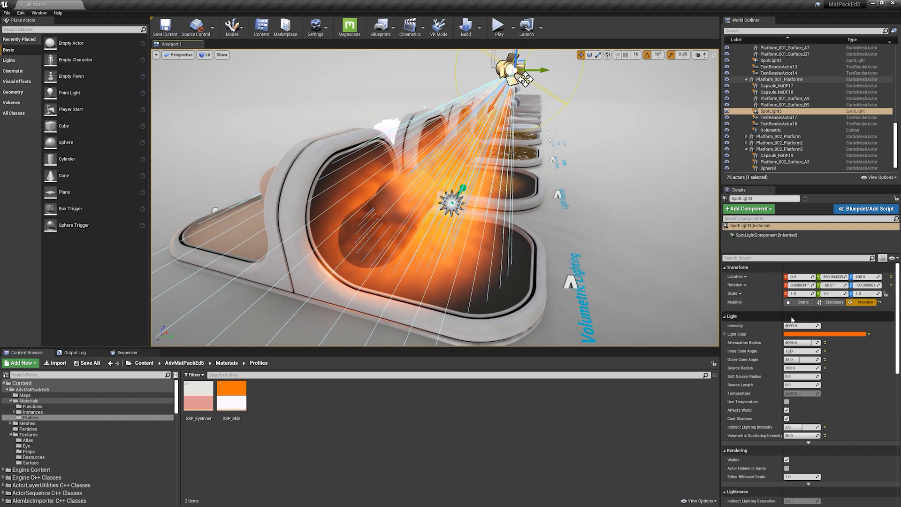
Try repositioning the orange spotlight above the Volumetric Lighting platform, then undo the move
right_drag(712, 303, 715, 307)
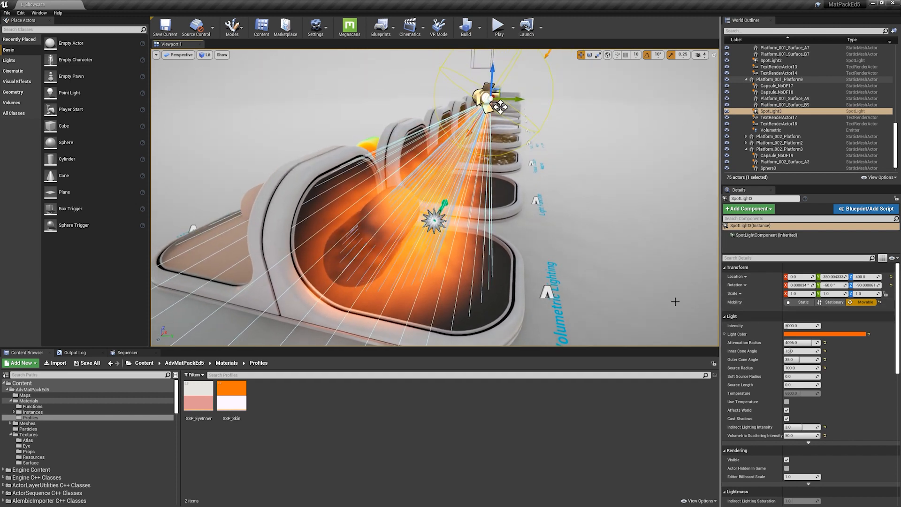
right_drag(498, 233, 502, 227)
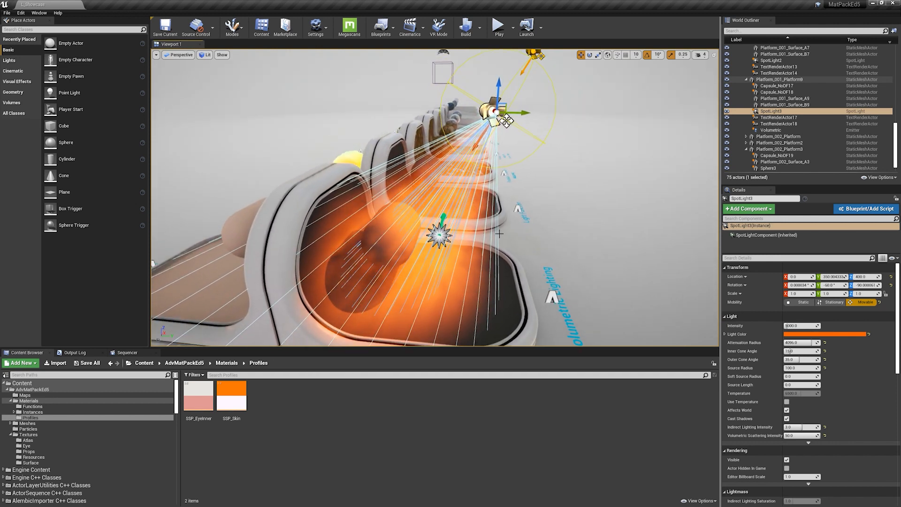
drag(514, 88, 476, 99)
drag(470, 130, 563, 73)
key(ctrl+z)
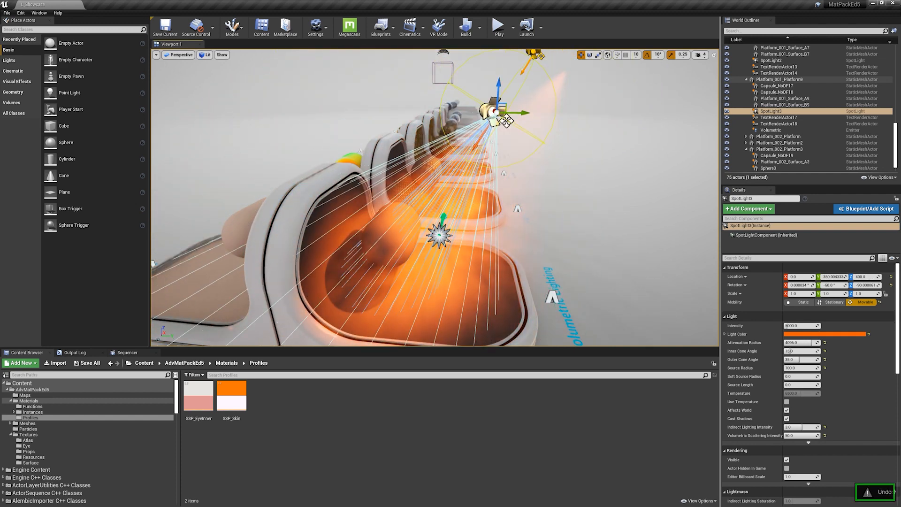
Select the Volumetric particle emitter on the platform, focus the view on it, try moving it and undo the move
click(495, 251)
key(f)
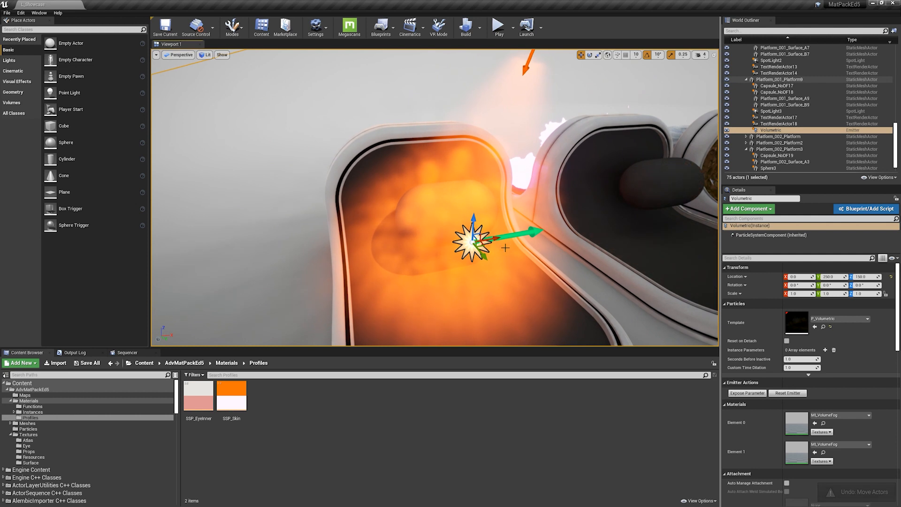
drag(497, 241, 419, 223)
key(ctrl+z)
key(f)
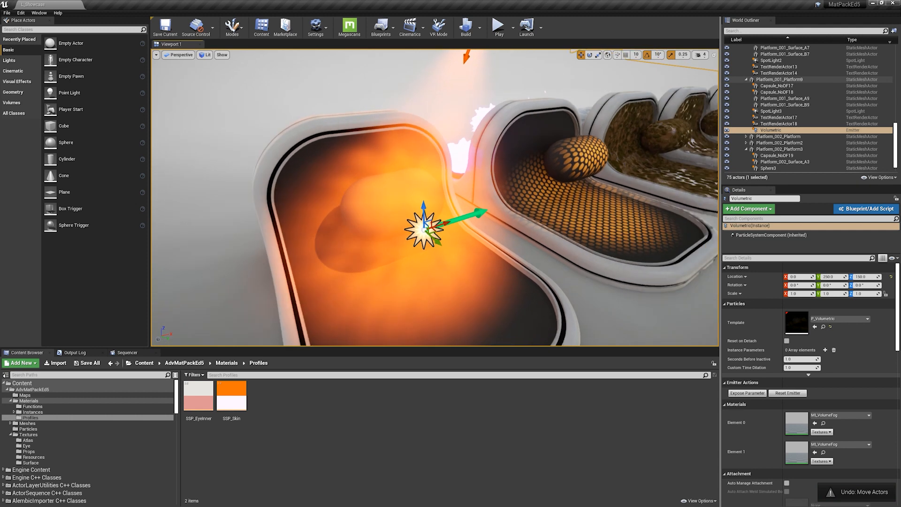
Open the MI_VolumeFog material instance from the emitter's Element 0 material and reposition its editor window
alt+drag(432, 284, 515, 284)
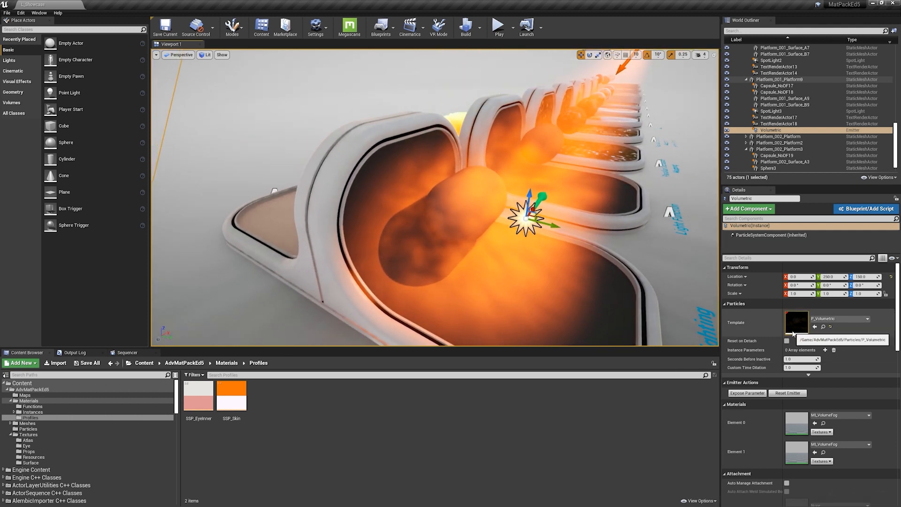
key(s)
right_drag(516, 276, 596, 231)
key(w)
key(a)
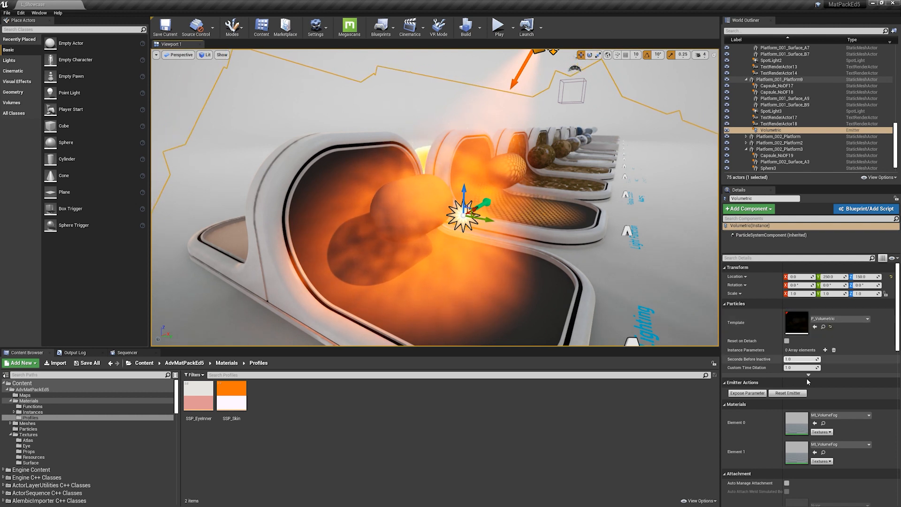
double_click(797, 425)
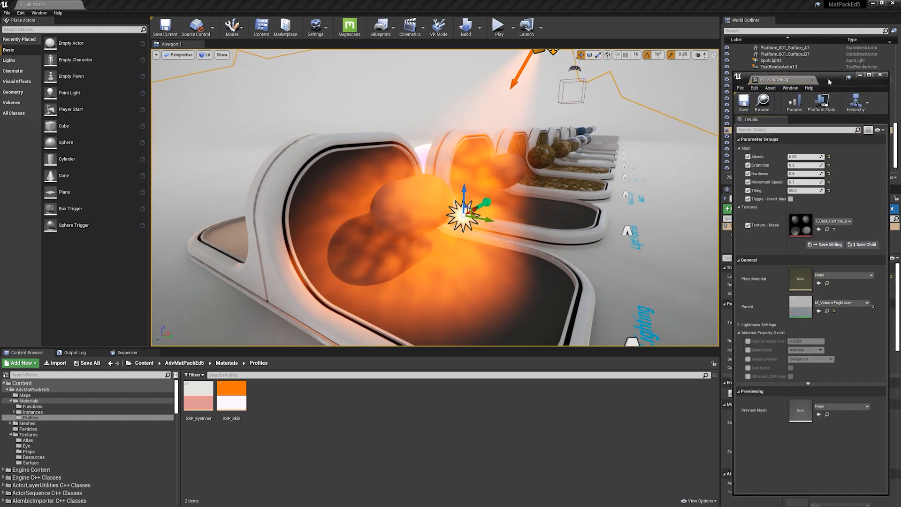
drag(830, 82, 828, 53)
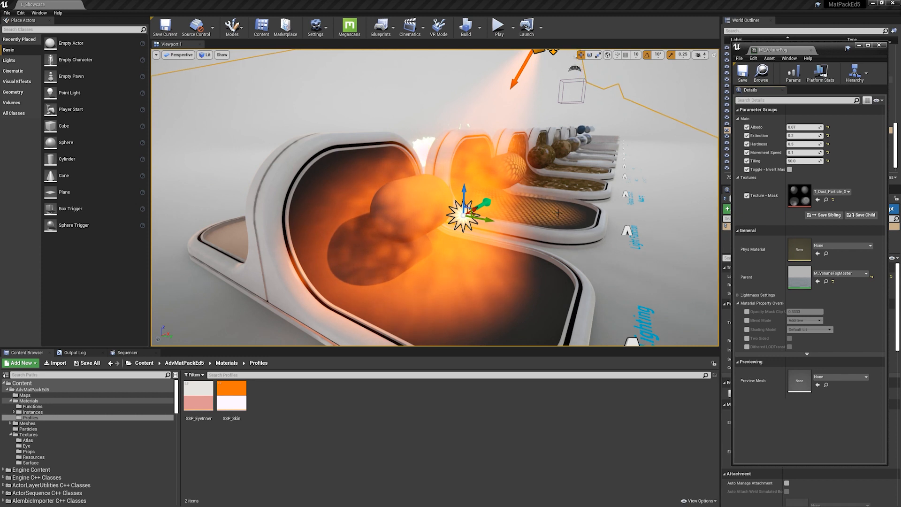
Hide the editor icons in the level view, then try different Albedo, Extinction and Hardness values on the fog and undo them
right_drag(539, 218, 532, 188)
key(g)
mouse_move(804, 127)
mouse_down()
mouse_move(845, 127)
mouse_move(794, 135)
mouse_up()
key(ctrl+z)
key(g)
key(ctrl+z)
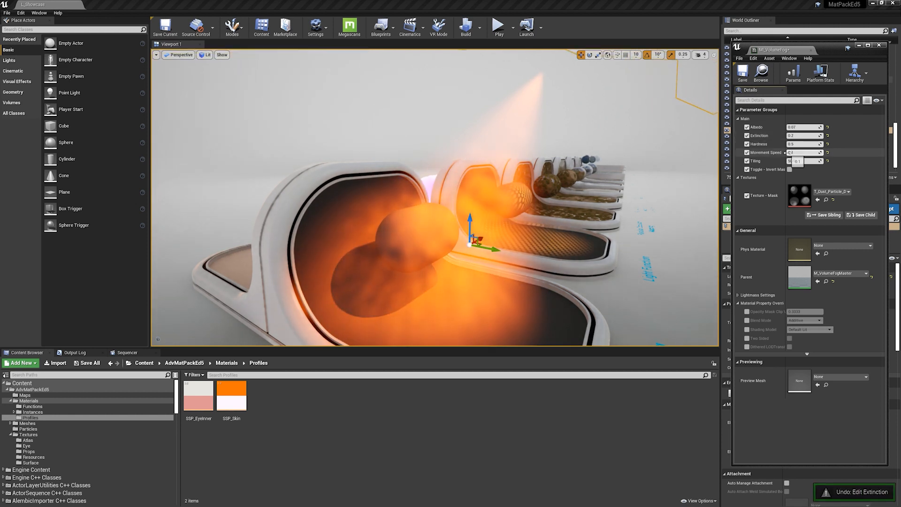
mouse_move(801, 144)
mouse_down()
mouse_move(820, 144)
mouse_move(783, 144)
mouse_move(803, 144)
mouse_up()
key(ctrl+z)
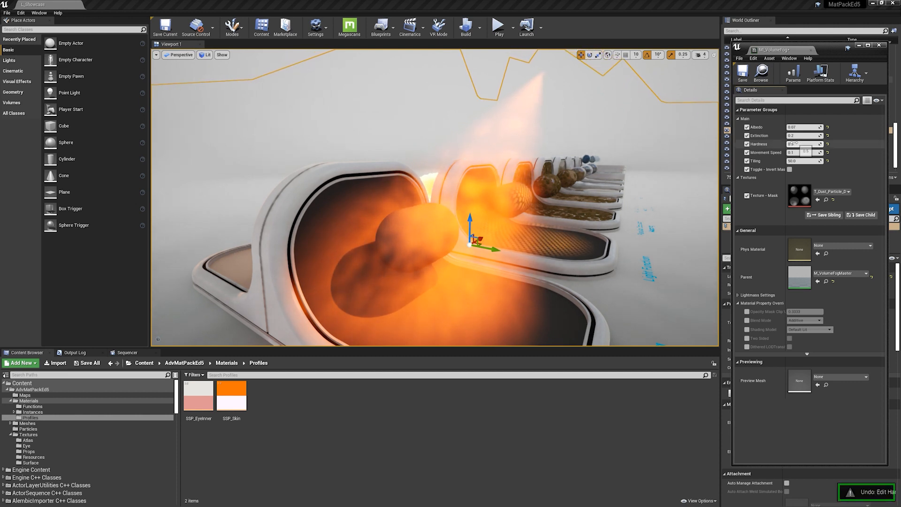
Compare different Movement Speed values on the volumetric fog, then return Movement Speed to 0.1
click(801, 153)
text(1)
key(Return)
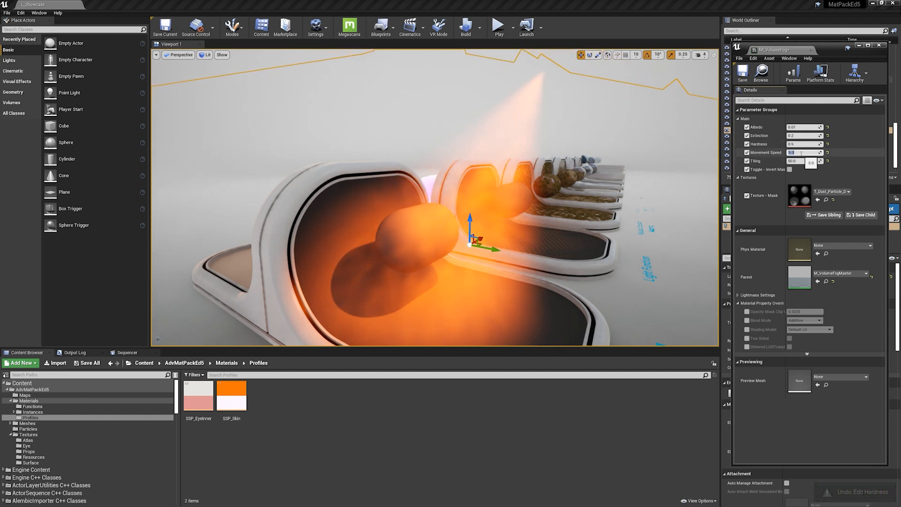
text(0.1)
key(Return)
key(BackSpace)
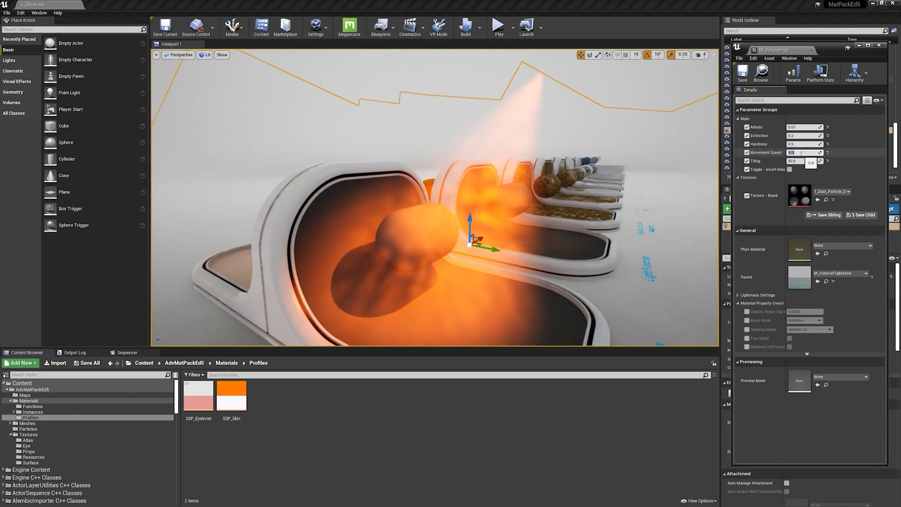
text(0.1)
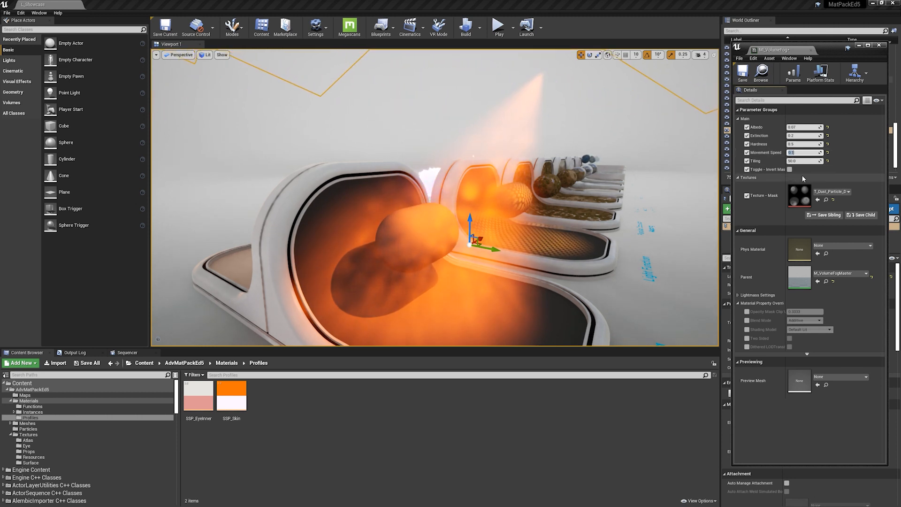
key(Return)
Try another Tiling value and undo it, then turn on Toggle - Invert Mask and reset it to its default
mouse_move(803, 160)
mouse_down()
mouse_move(817, 161)
mouse_move(789, 161)
mouse_move(809, 176)
mouse_up()
key(ctrl+z)
click(809, 170)
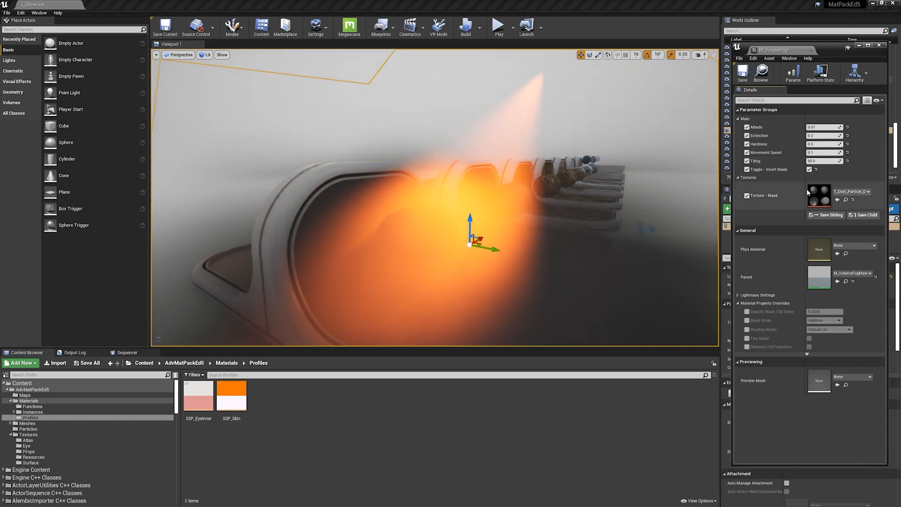
click(817, 169)
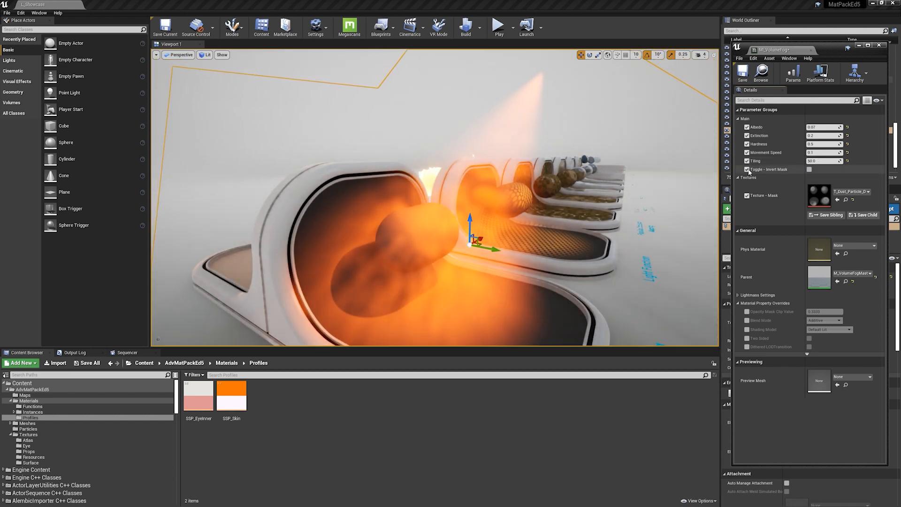
Locate the current mask texture in the project, assign T_FrothMask001 as Texture - Mask instead and set Tiling to about 10.2
click(845, 200)
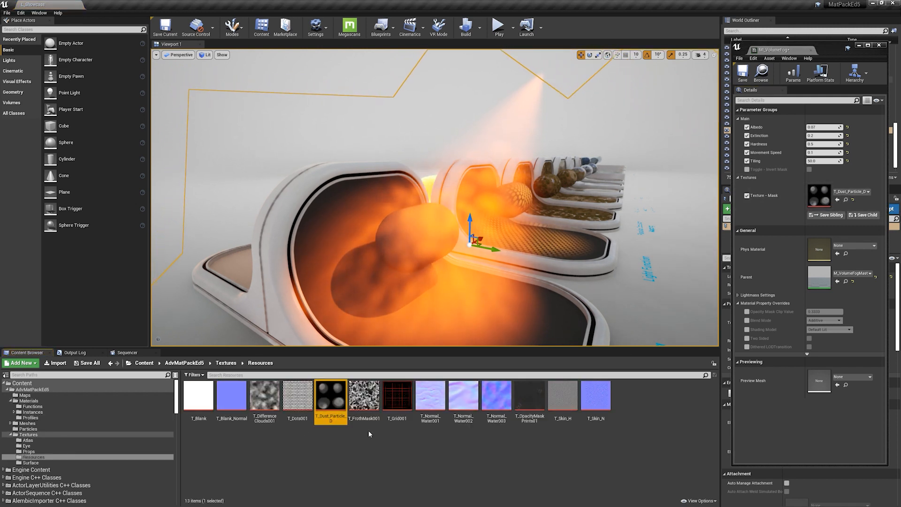
click(371, 412)
drag(372, 411, 819, 197)
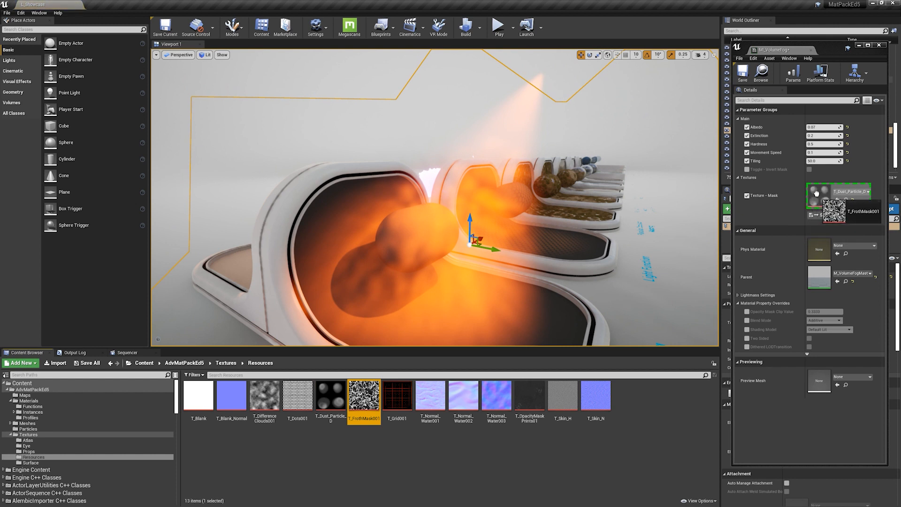
drag(823, 160, 800, 161)
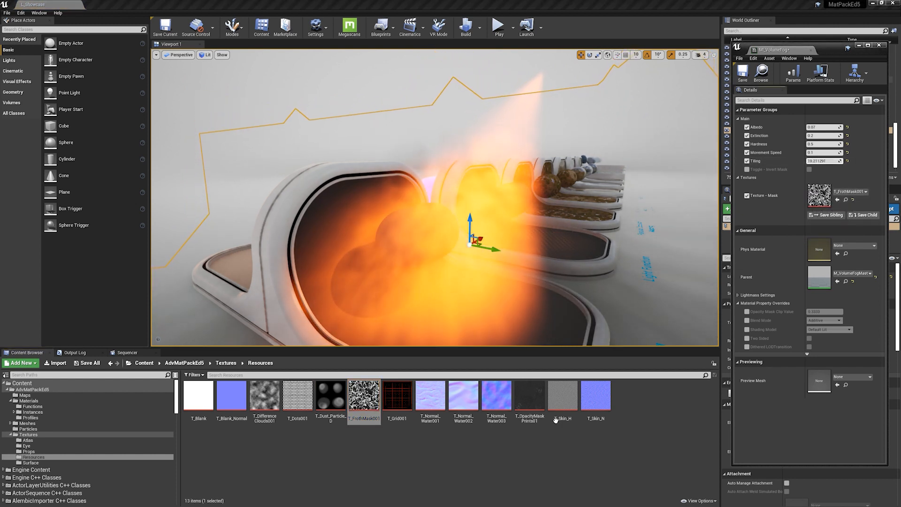
Try T_Dots001 as the volume fog material's mask texture with the tiling lowered to about 3.33
drag(298, 399, 820, 197)
drag(823, 161, 803, 160)
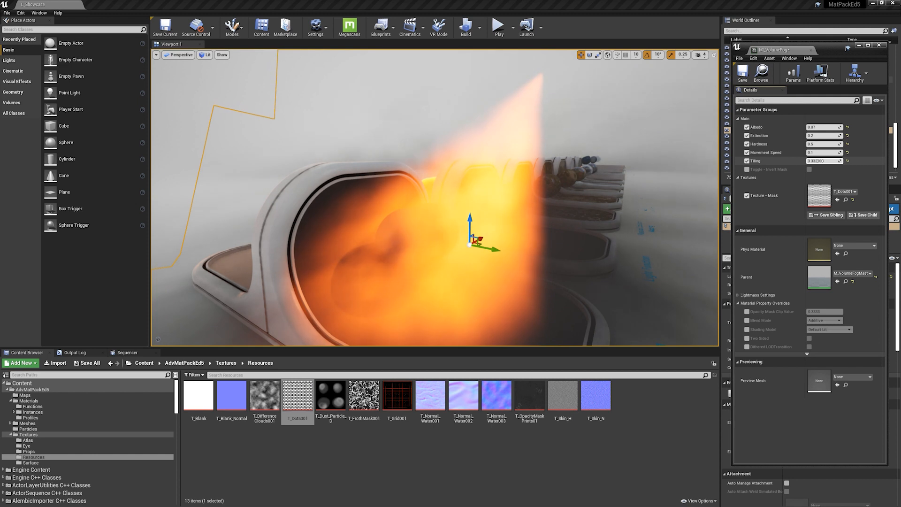
Assign T_DifferenceClouds001 as the volume fog material's mask texture and set its tiling to 50
drag(264, 399, 815, 200)
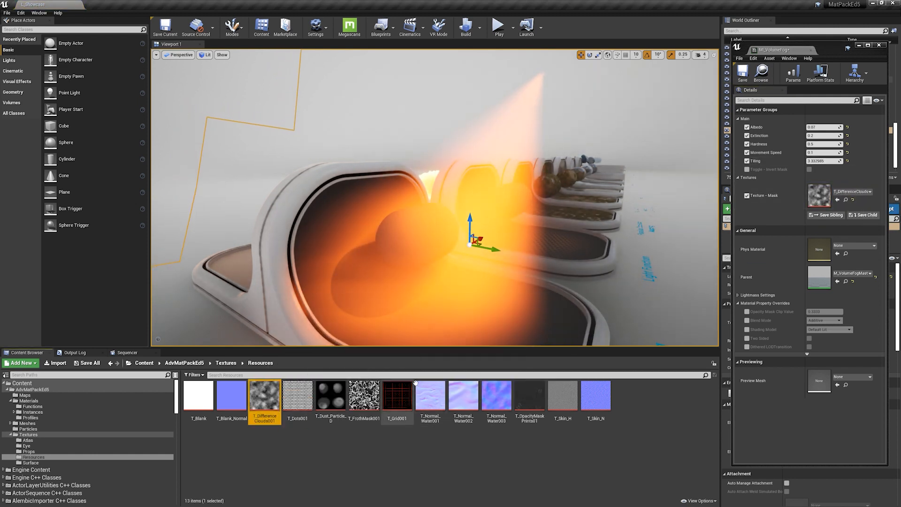
drag(816, 161, 869, 160)
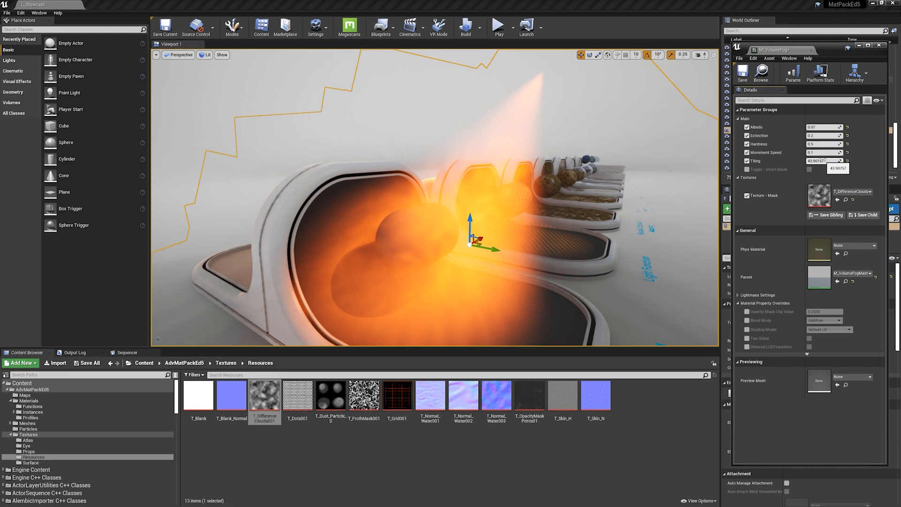
click(823, 161)
text(50)
key(Return)
Replace the fog material's mask texture with T_Dust_Particle_D, view the fog, and close the material instance
click(339, 400)
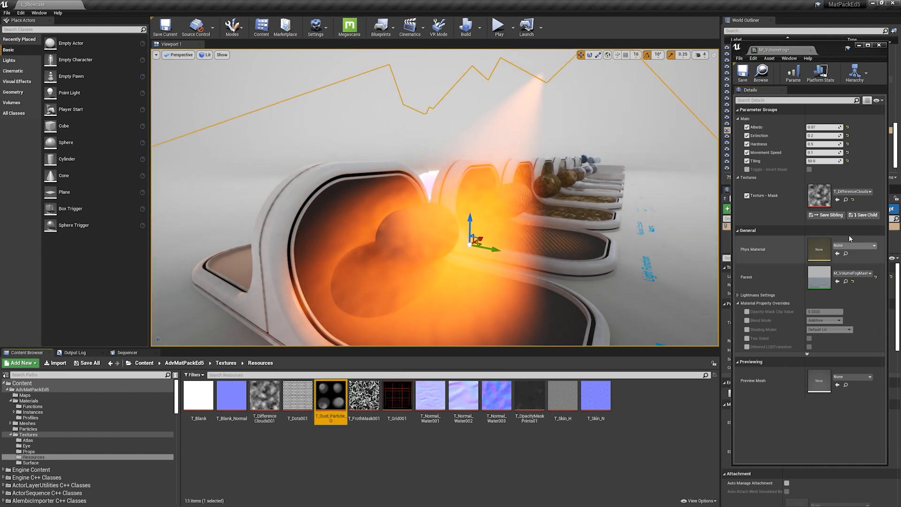
click(837, 200)
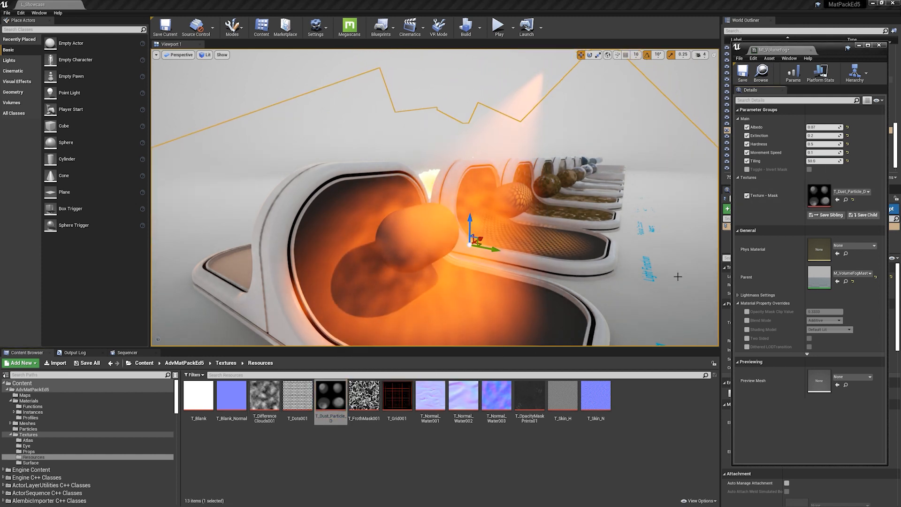
right_drag(508, 169, 516, 157)
key(g)
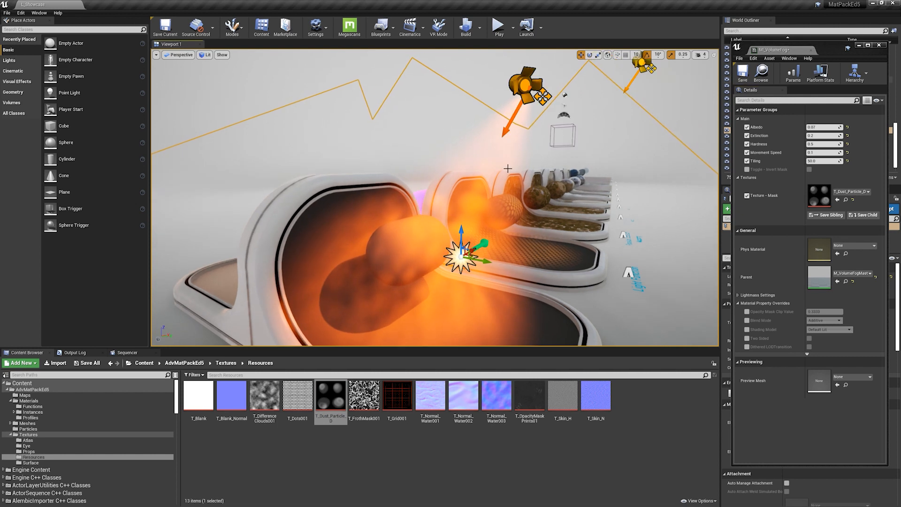
key(g)
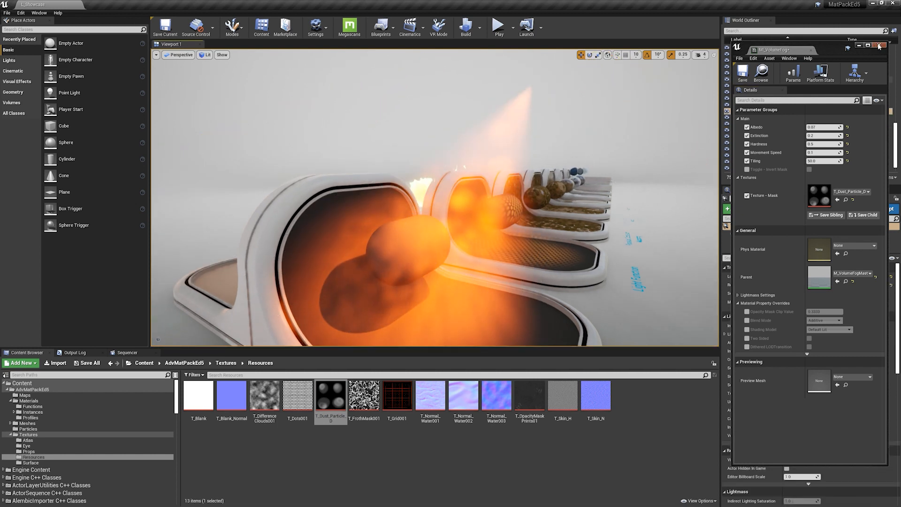
click(880, 46)
click(798, 334)
mouse_move(690, 383)
mouse_down()
mouse_move(681, 399)
mouse_move(709, 366)
mouse_move(699, 399)
mouse_move(689, 366)
mouse_up()
click(785, 488)
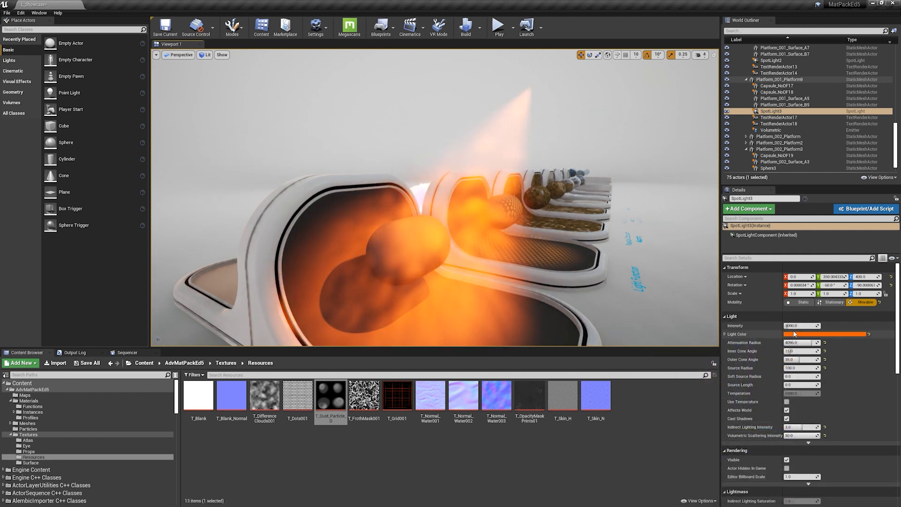
key(ctrl+z)
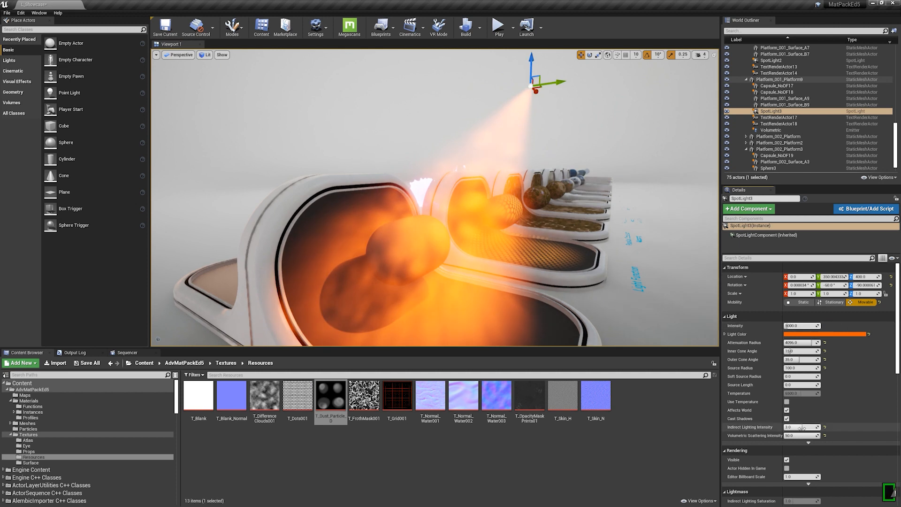
Try a volumetric scattering intensity of 4 and one of 10 on the orange spotlight
drag(814, 437, 794, 437)
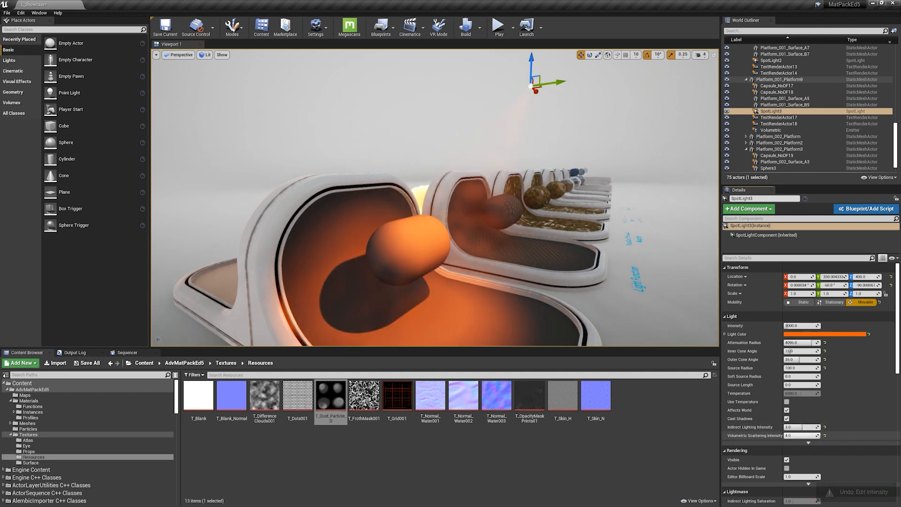
click(804, 436)
text(10)
key(Return)
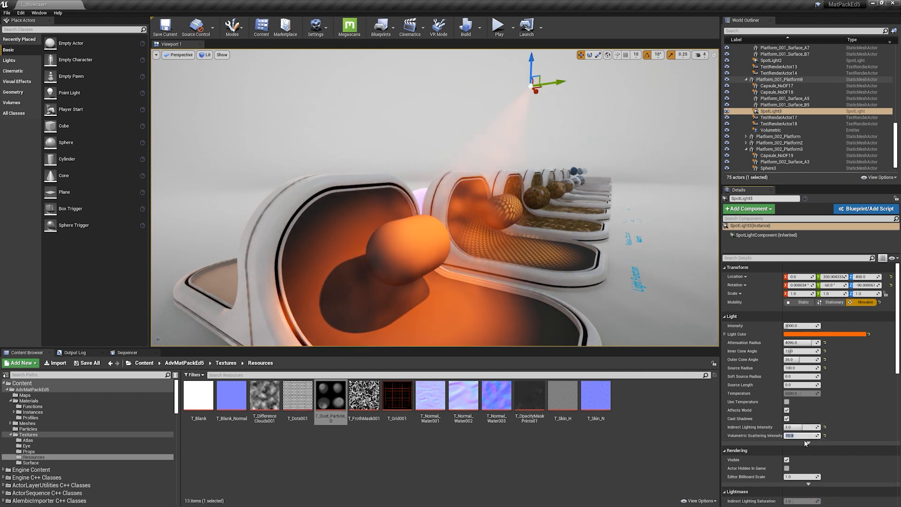
key(Return)
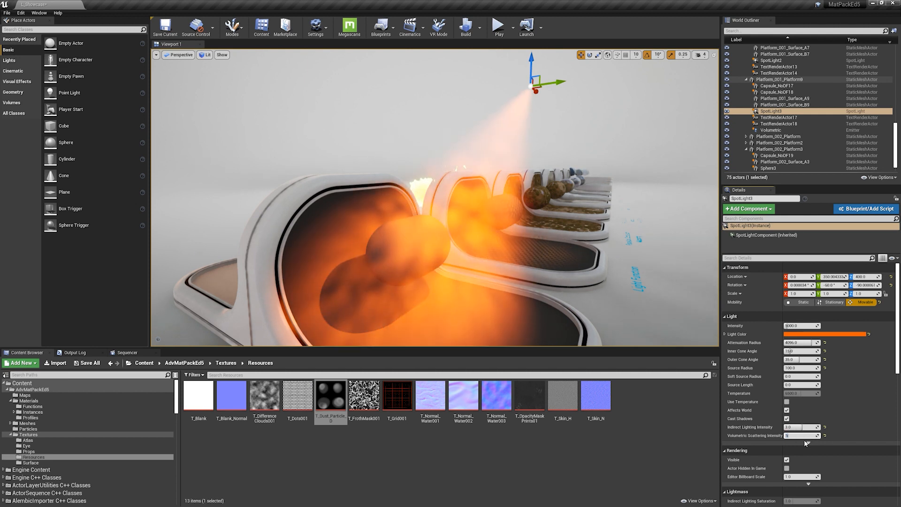
Set the orange spotlight's volumetric scattering intensity to 50
text(5)
key(Return)
text(0)
key(Return)
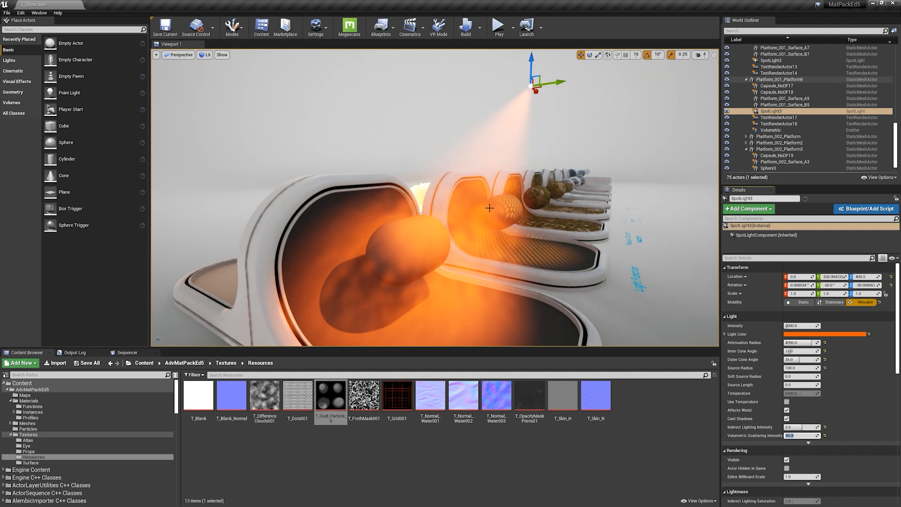
right_click(463, 215)
click(407, 223)
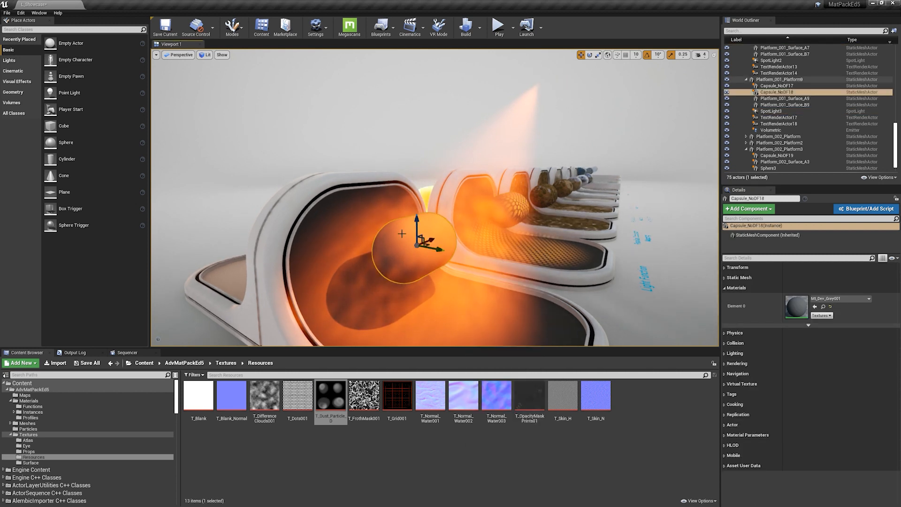
key(Escape)
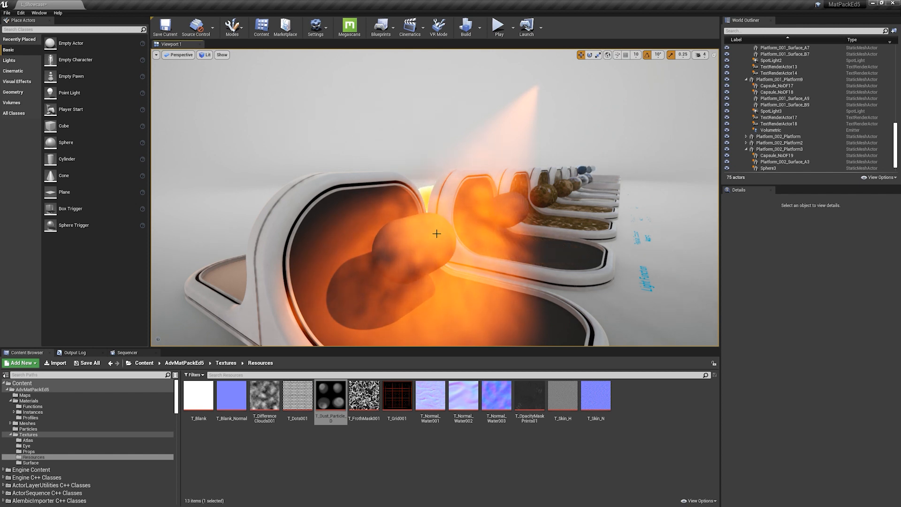
Select the spotlight above the Light Function platform and collapse all its detail categories except Light Function
right_drag(435, 234, 449, 194)
click(507, 101)
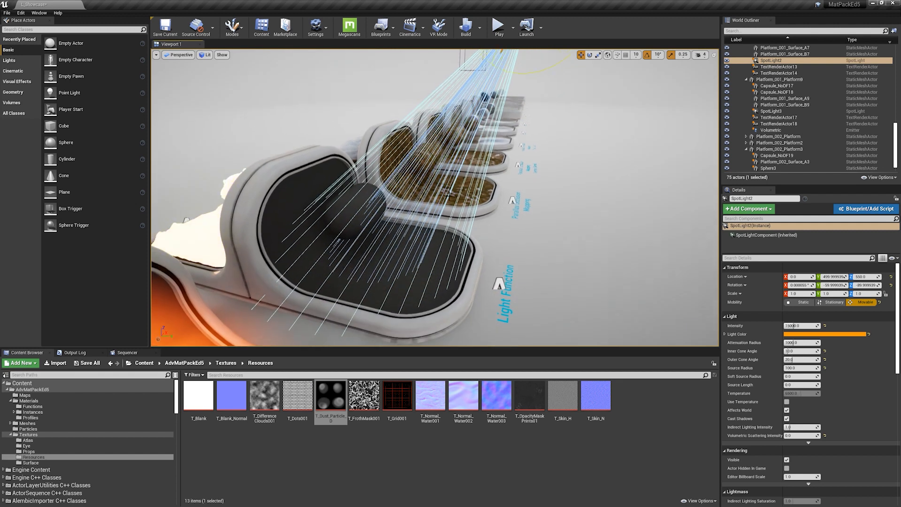
click(893, 258)
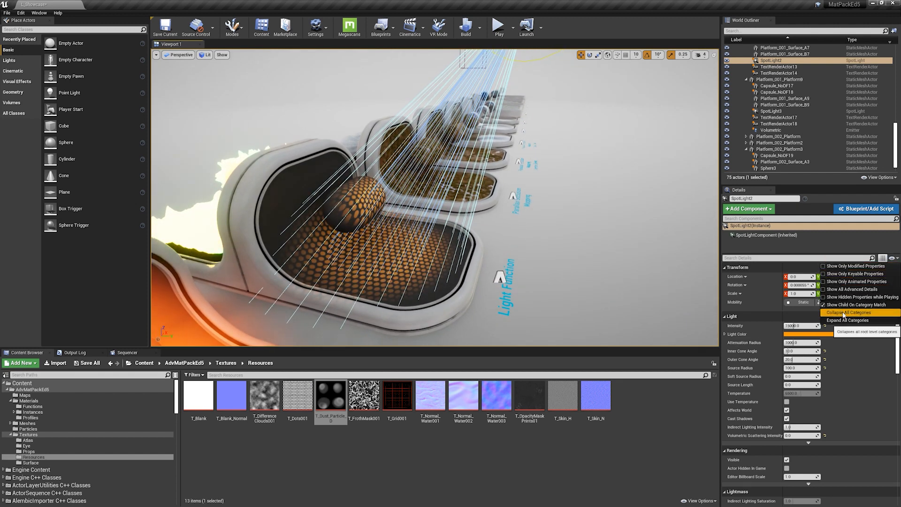
click(844, 313)
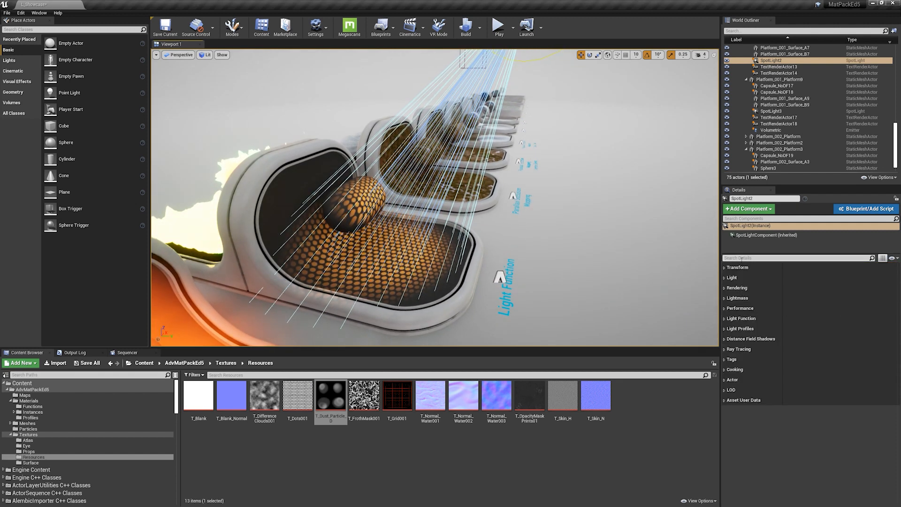
click(746, 318)
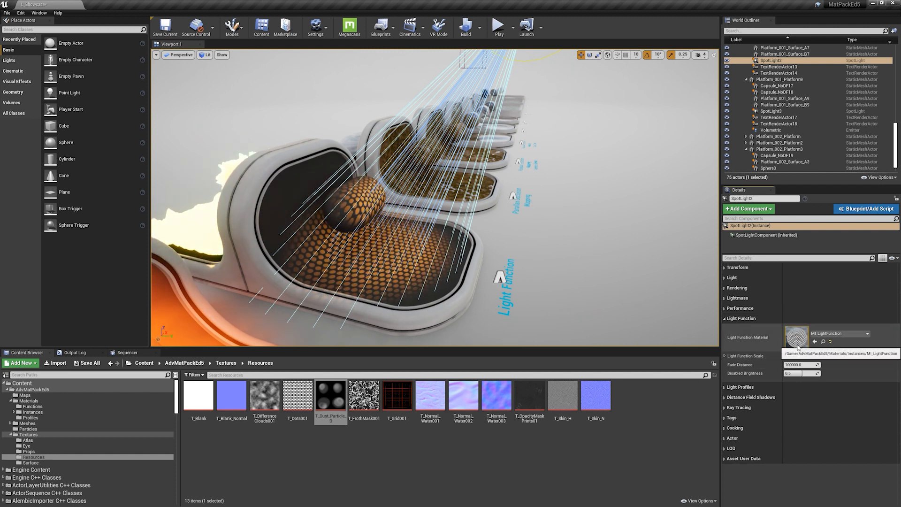
Open the spotlight's light function material MI_LightFunction for editing and frame the platform it lights
right_drag(435, 198, 515, 267)
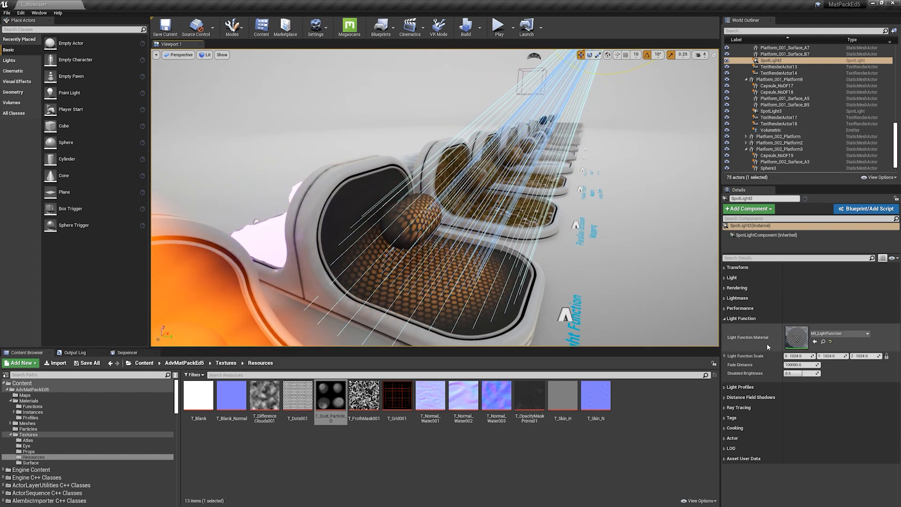
double_click(791, 340)
right_drag(564, 127, 578, 98)
click(591, 152)
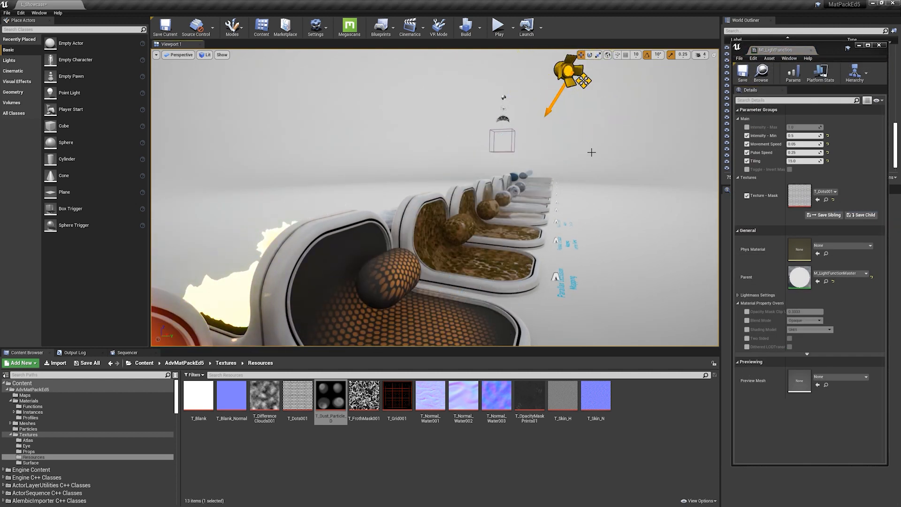
right_drag(602, 251, 601, 246)
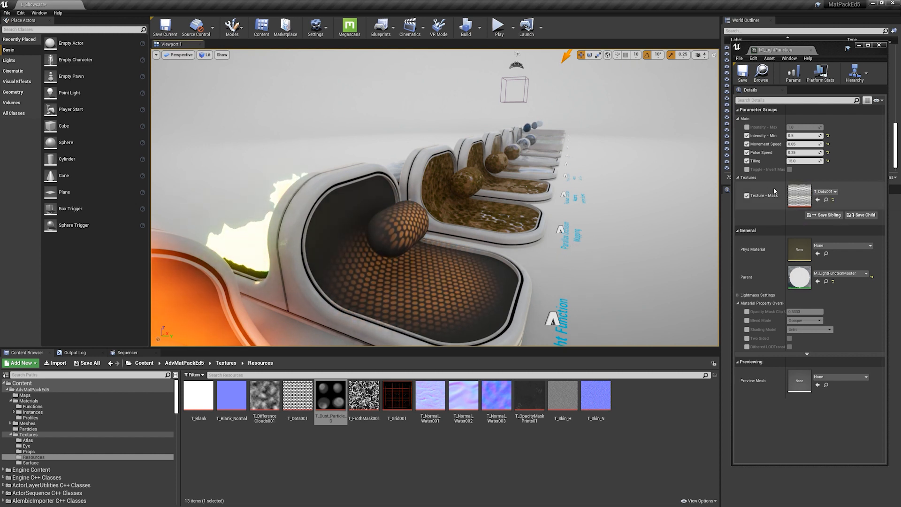
Enable the Intensity - Max parameter at 1.0 and try an Intensity - Min of 0.75 in the light function material
drag(787, 122, 802, 121)
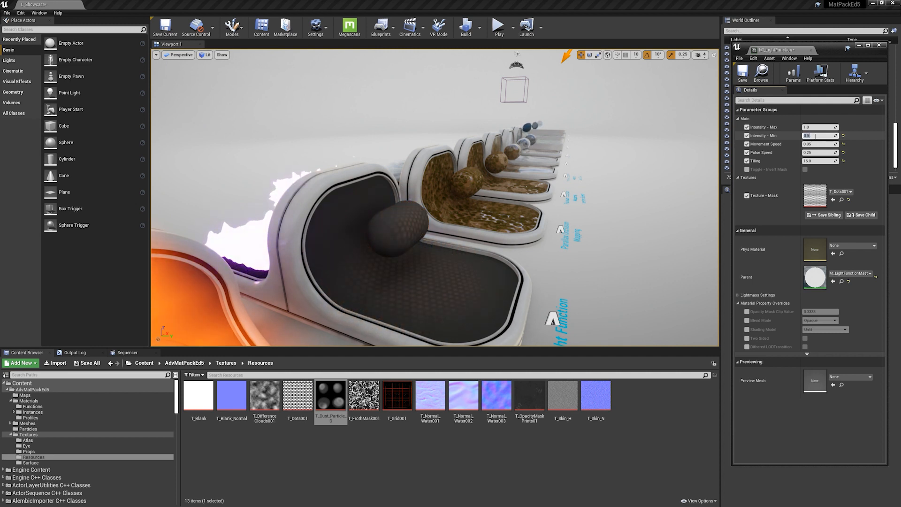
text(.75)
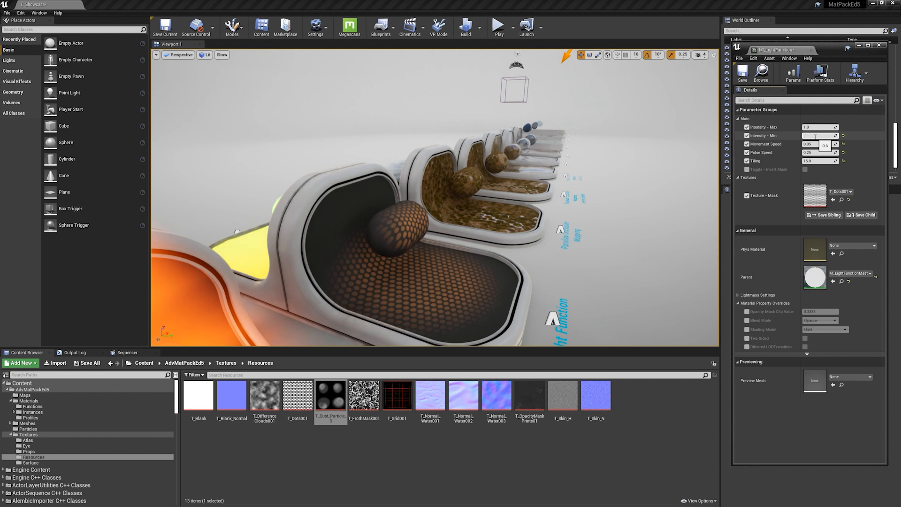
Try a pulse speed of 10 and a different tiling in the light function material
click(816, 152)
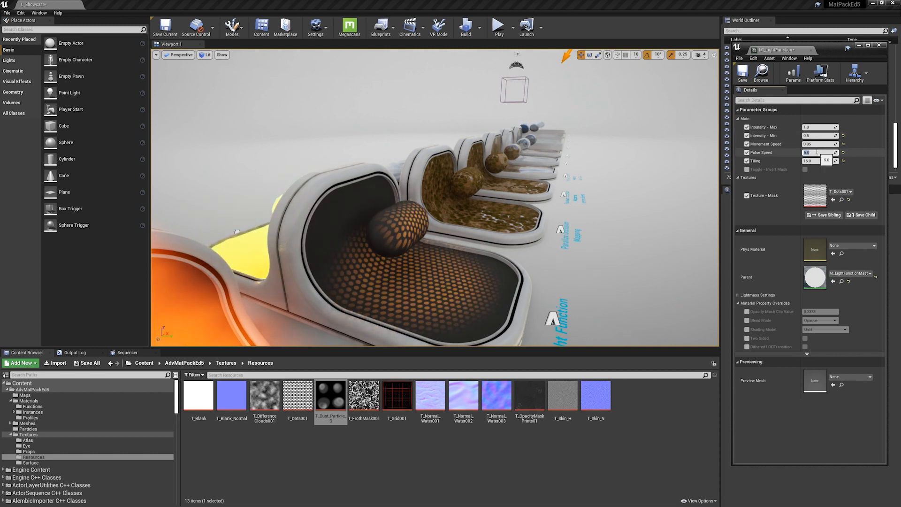
text(10)
key(Return)
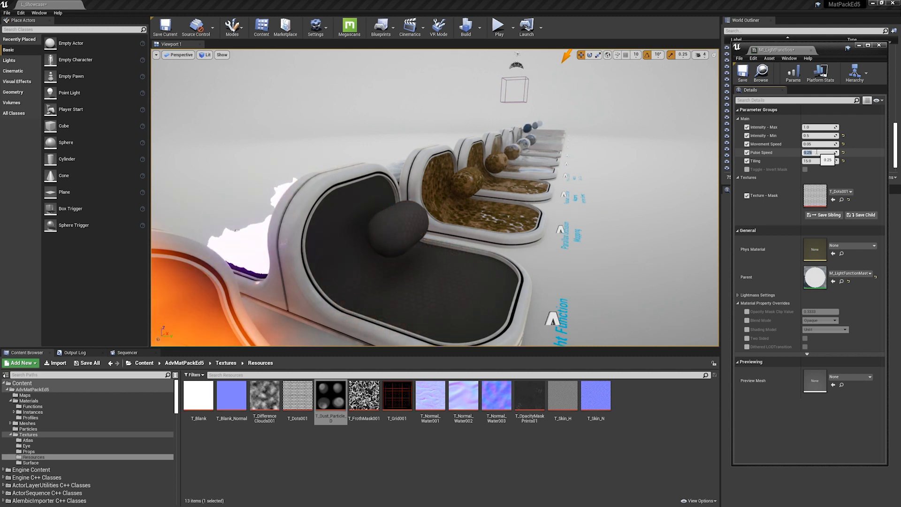
mouse_move(814, 161)
mouse_down()
mouse_move(798, 160)
mouse_move(810, 160)
mouse_up()
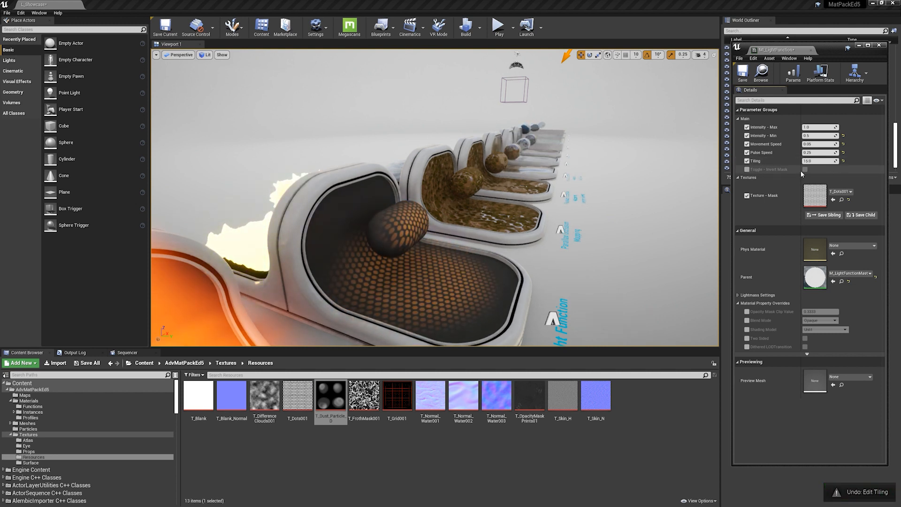
Try inverting the light function material's mask
click(747, 169)
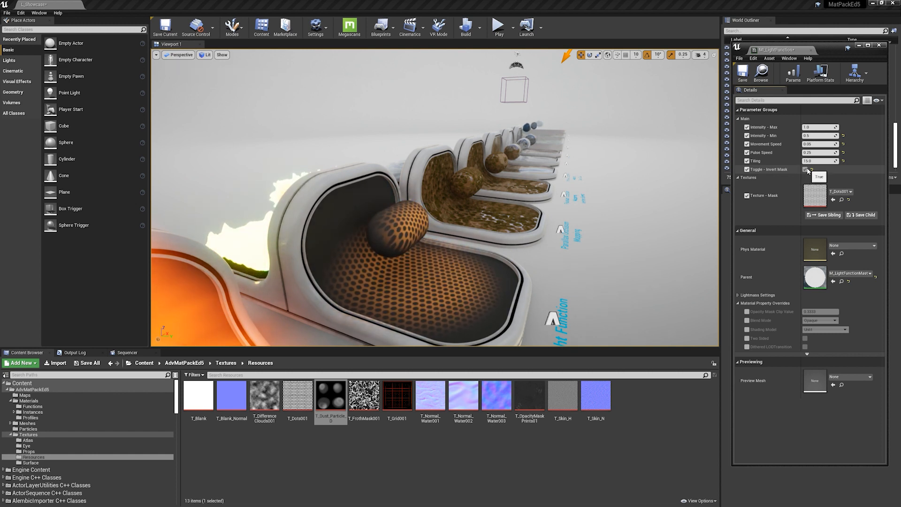
click(805, 169)
click(747, 170)
Try T_Dust_Particle_D, T_DifferenceClouds001, T_Grid001 and T_FrothMask001 in turn as the light function's mask texture
click(842, 199)
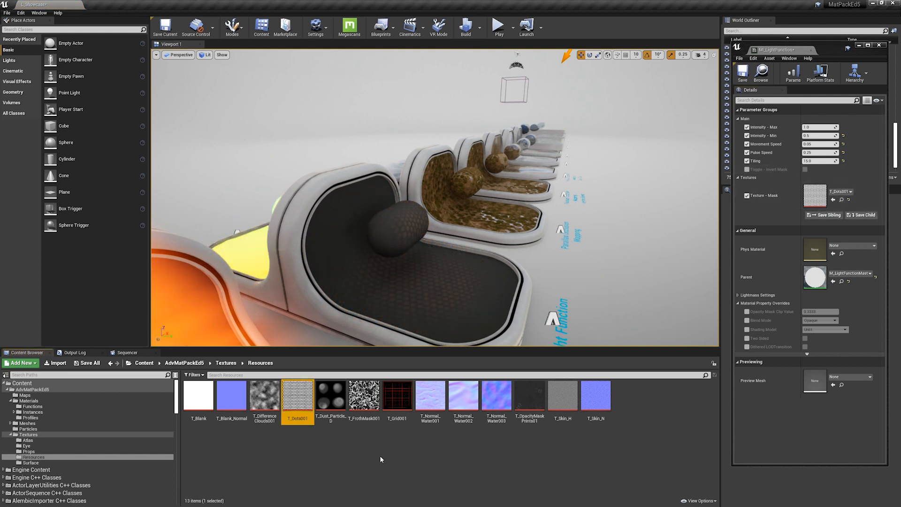
click(328, 400)
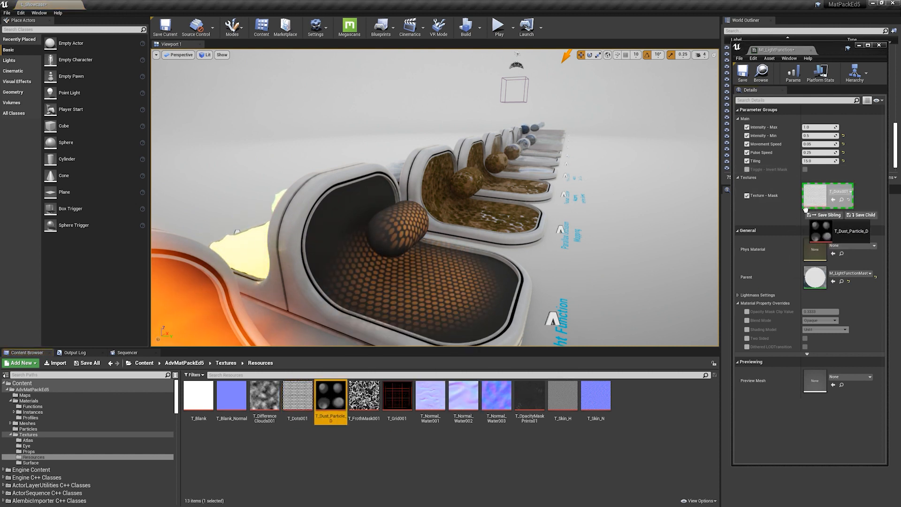
click(275, 403)
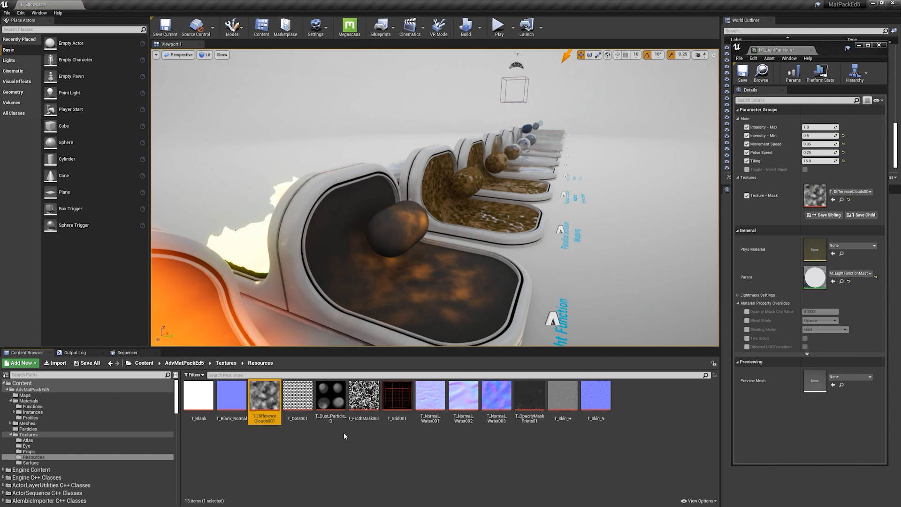
drag(397, 398, 819, 211)
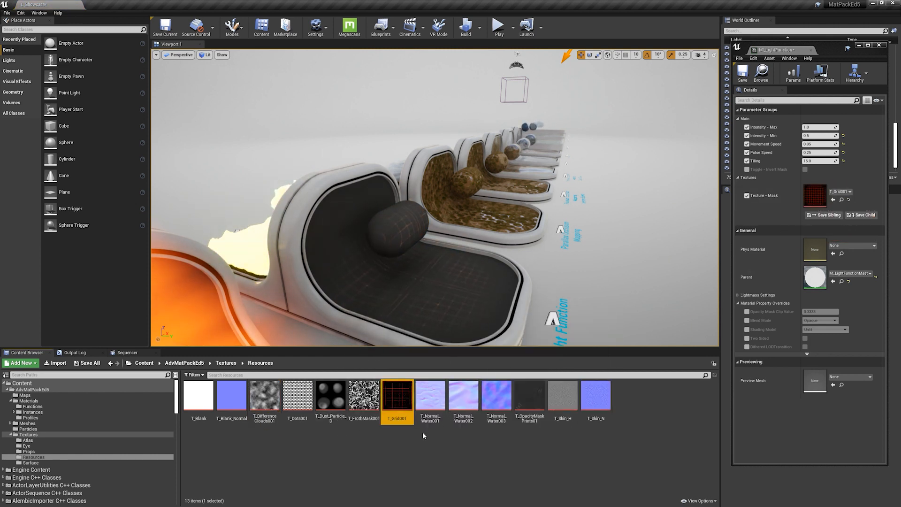
drag(364, 398, 808, 201)
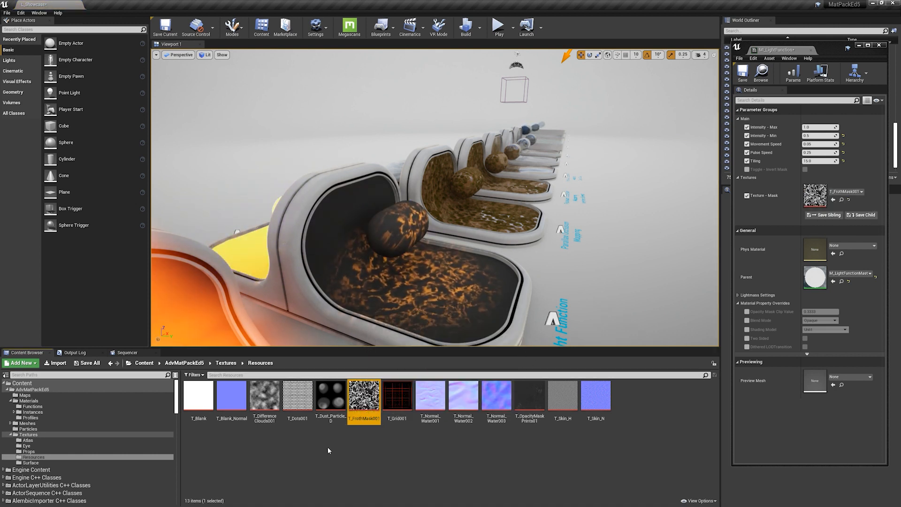
Assign T_Dots001 as the light function's mask texture and raise its movement speed to 0.45
drag(298, 398, 811, 188)
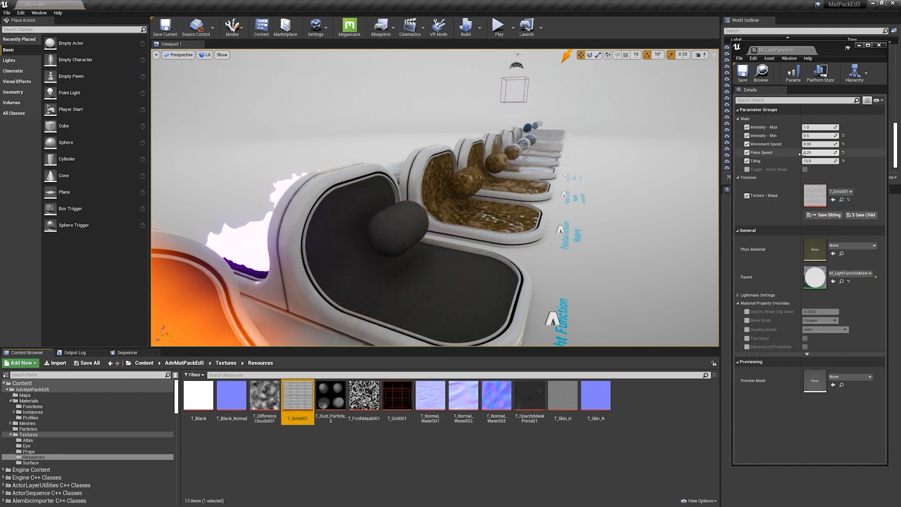
drag(818, 144, 819, 144)
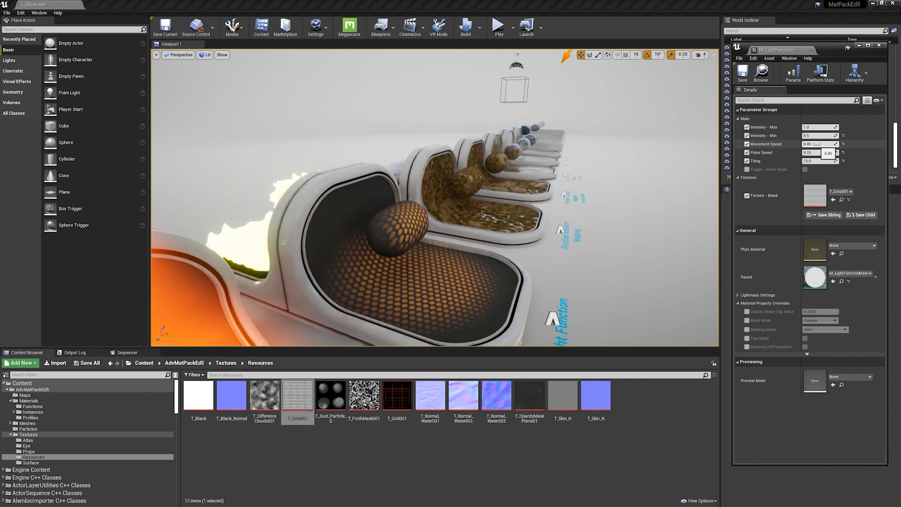
Undo the light function's last movement speed change and close its material instance window
key(ctrl+z)
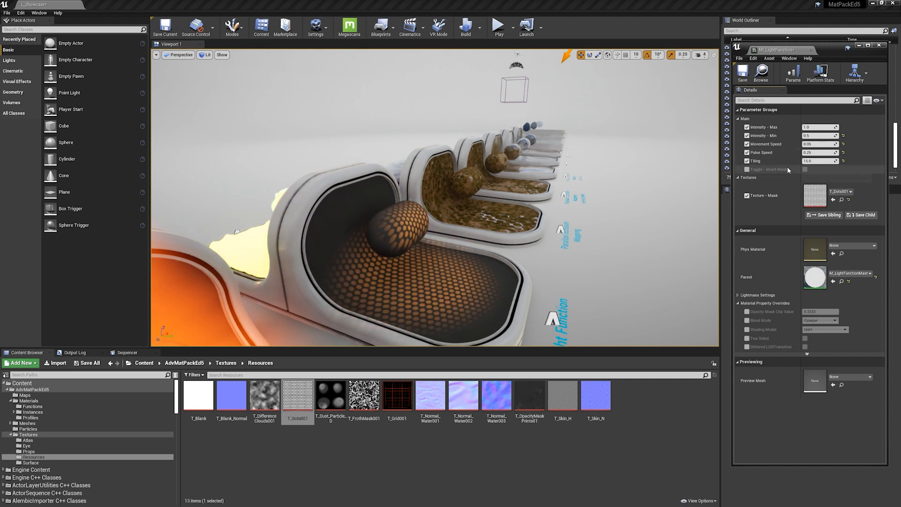
right_drag(476, 255, 474, 232)
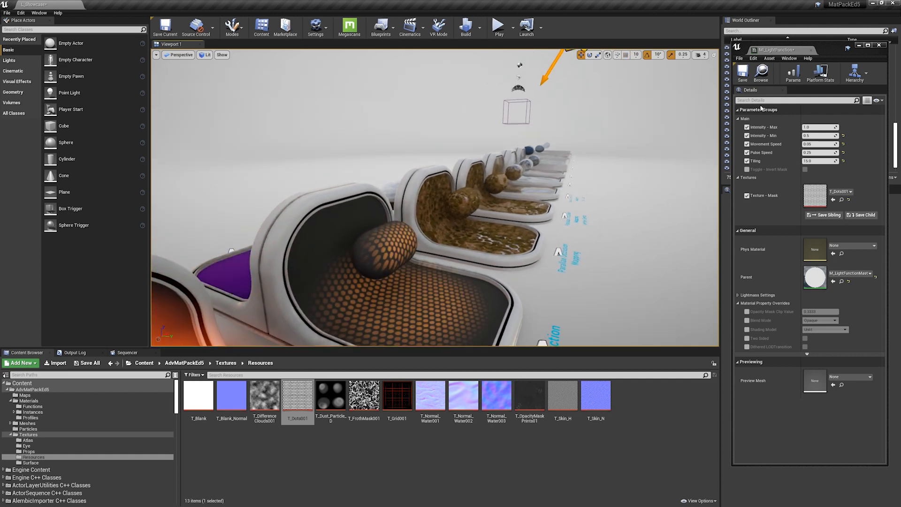
click(879, 45)
Try other light colors on the spotlight above the Light Function platform
right_drag(502, 254, 513, 228)
click(552, 97)
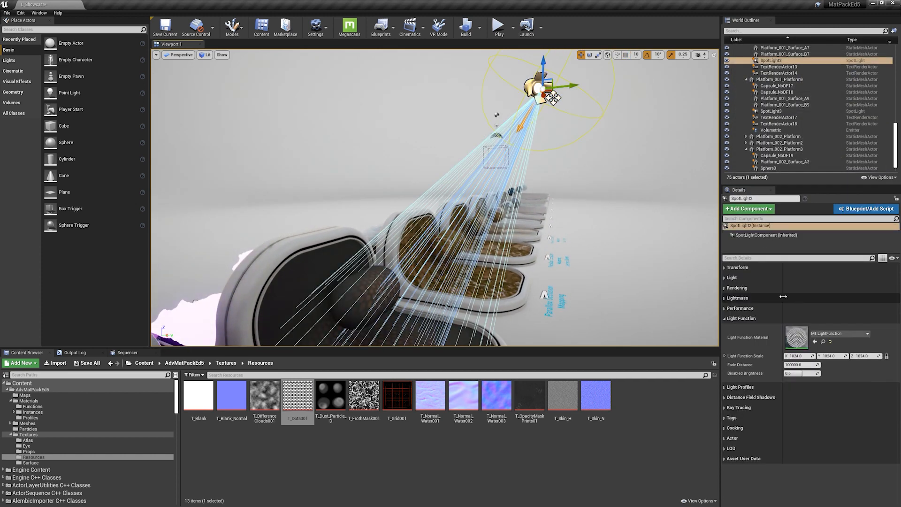
click(742, 267)
click(736, 267)
click(738, 278)
click(798, 296)
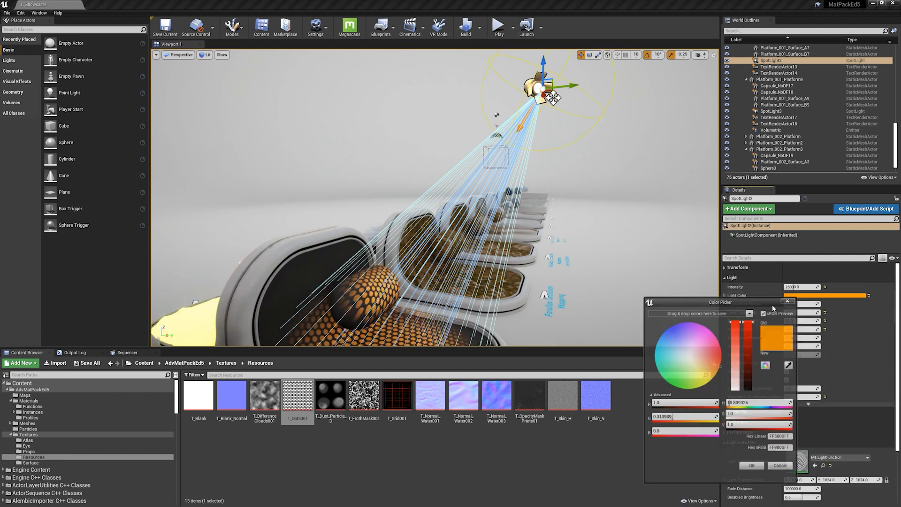
drag(695, 371, 699, 363)
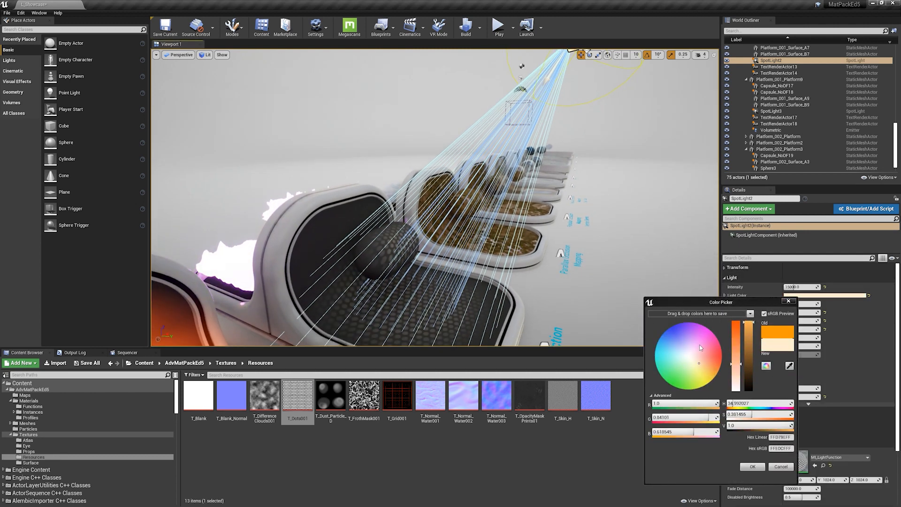
drag(699, 348, 675, 366)
click(784, 468)
Examine the light function pattern projected on its platform from several angles
right_drag(521, 301, 443, 298)
key(s)
key(d)
key(a)
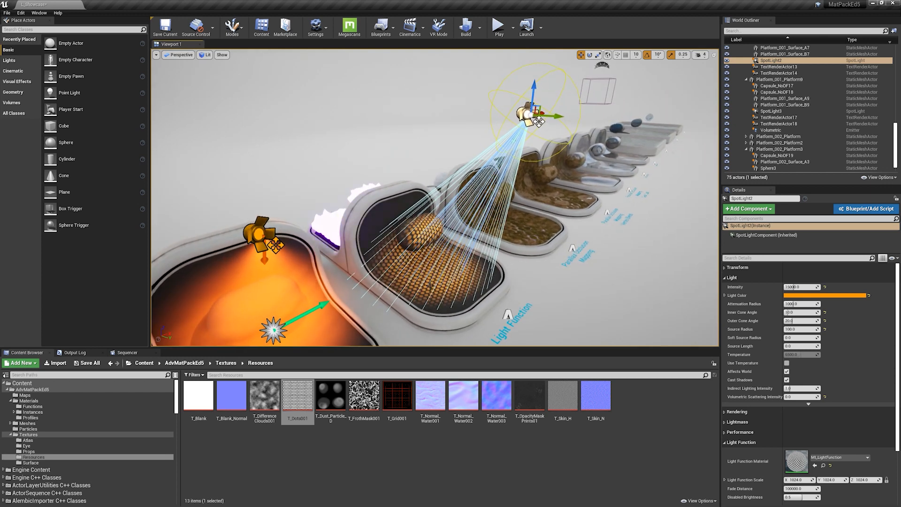
right_drag(430, 286, 519, 168)
key(a)
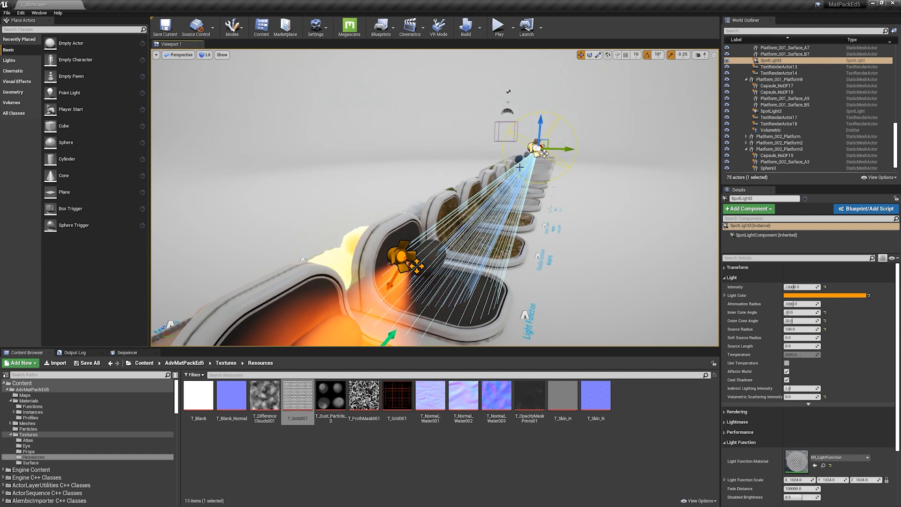
key(d)
right_drag(451, 265, 435, 246)
key(w)
key(w)
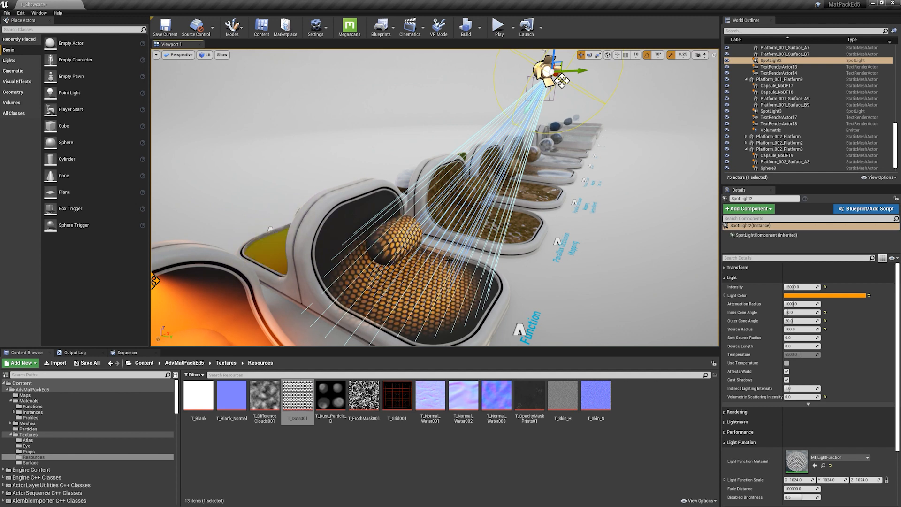
Examine the parallax occlusion mapping platform's cobblestone surface at close range and from low angles
right_drag(449, 260, 371, 280)
key(w)
key(a)
key(w)
key(d)
key(s)
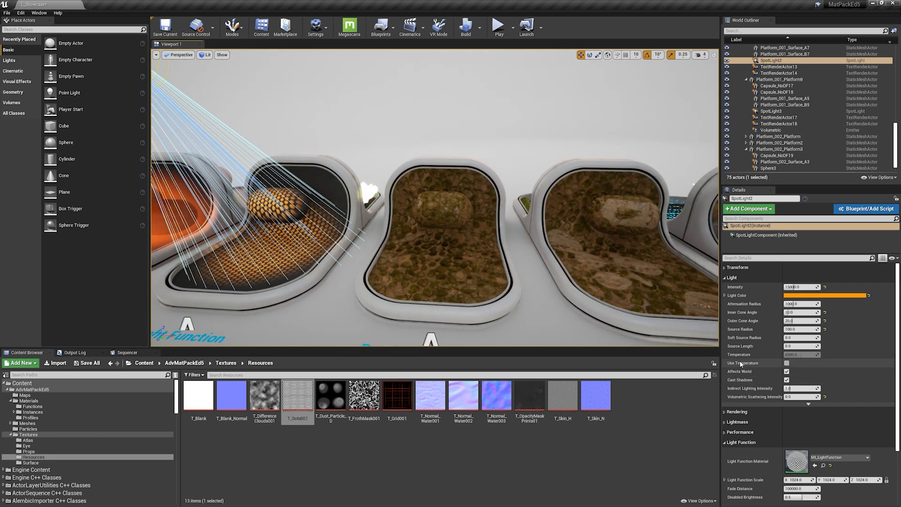
right_drag(611, 282, 657, 288)
key(a)
key(w)
key(w)
key(q)
key(e)
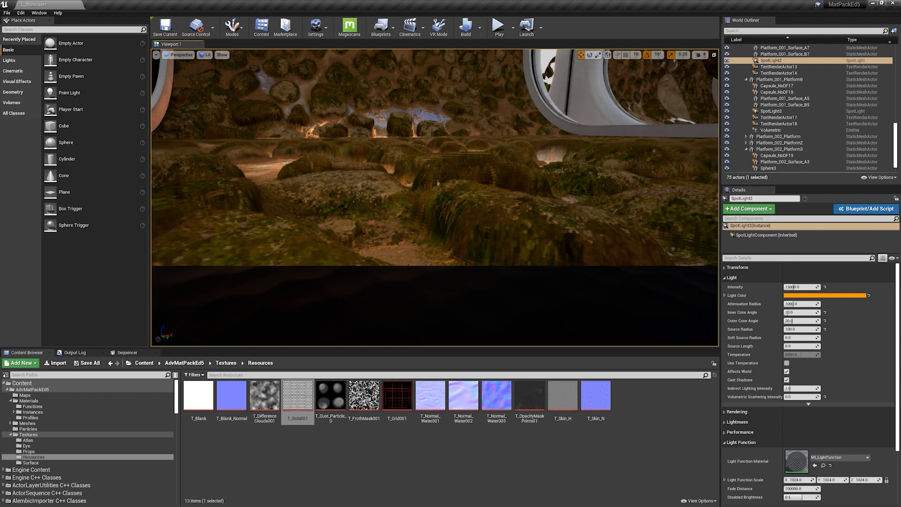
key(q)
right_drag(657, 288, 412, 258)
key(e)
key(q)
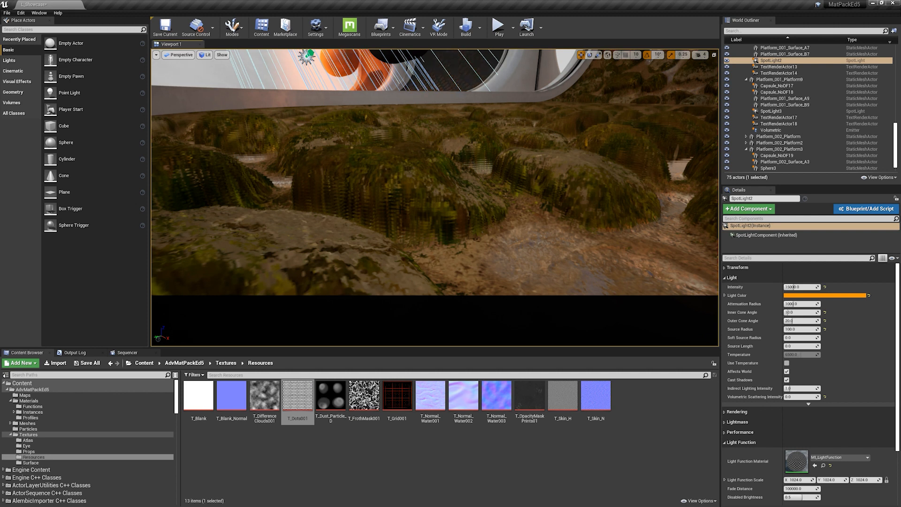
right_drag(433, 211, 505, 203)
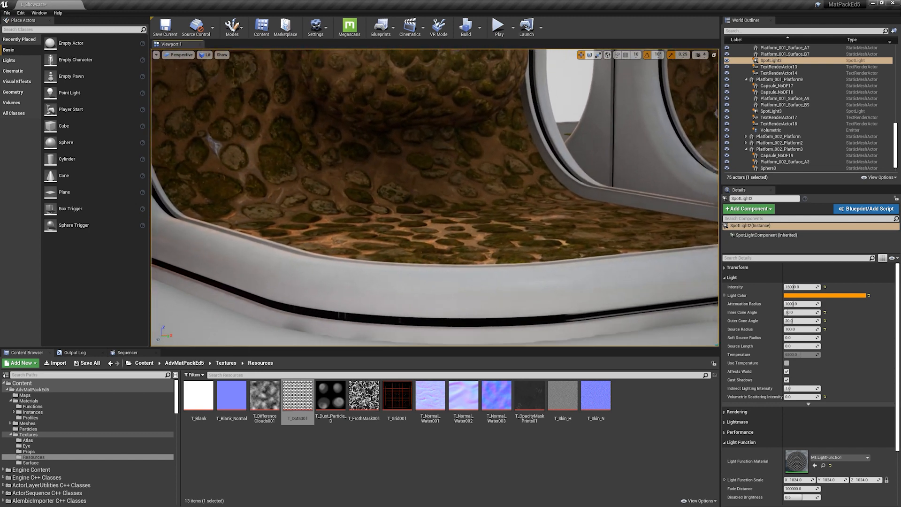
right_drag(435, 197, 434, 178)
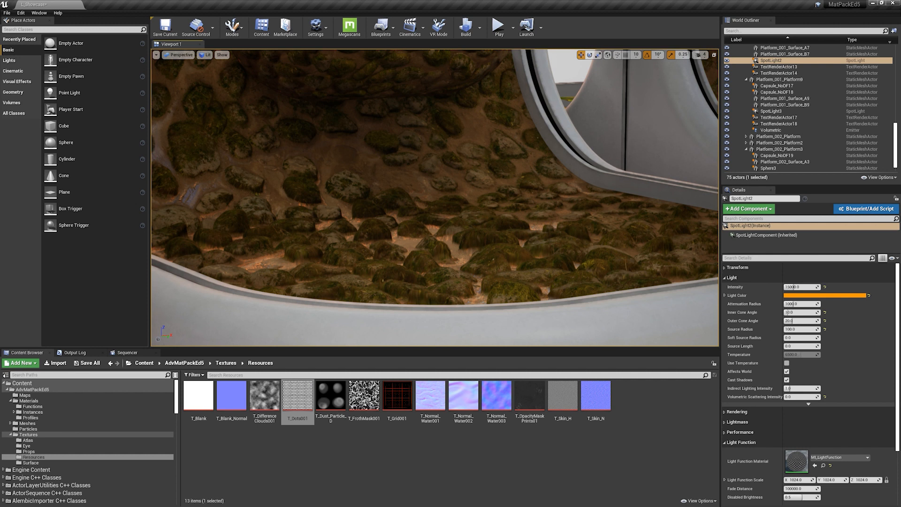
Compare the depth of the parallax cobblestones from near and far viewing distances
right_drag(435, 198, 444, 220)
key(s)
key(w)
key(w)
key(w)
key(q)
right_drag(455, 157, 461, 163)
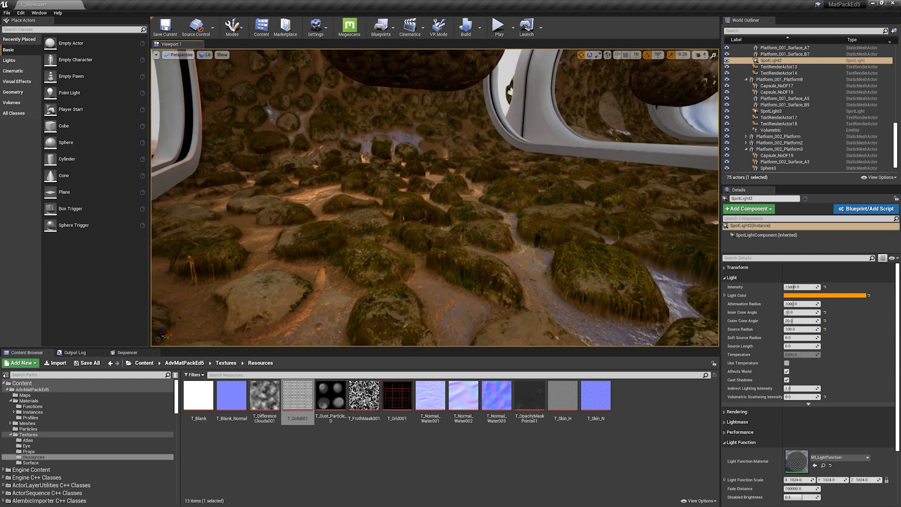
key(s)
right_drag(461, 163, 432, 146)
key(d)
key(w)
key(w)
key(s)
key(w)
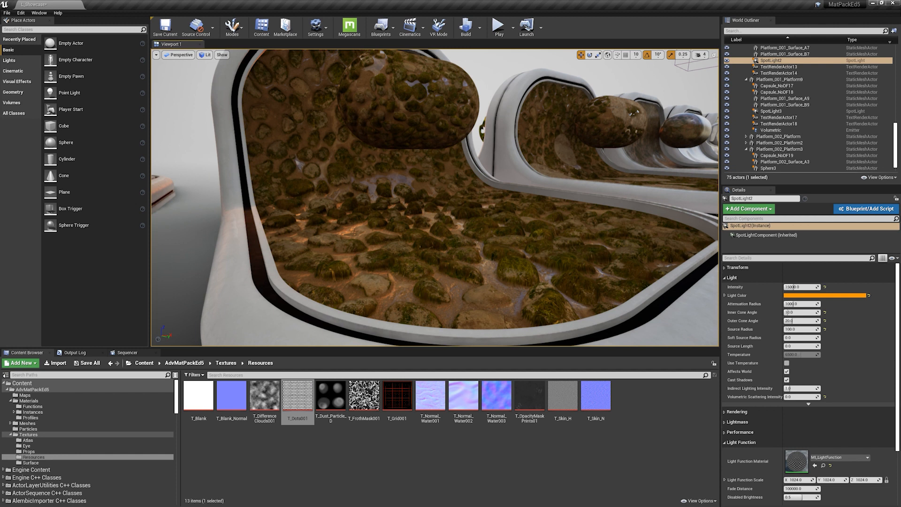
right_drag(432, 147, 438, 146)
key(s)
key(w)
key(s)
key(w)
key(s)
key(s)
key(s)
key(w)
key(s)
key(s)
key(w)
right_drag(462, 231, 463, 230)
key(s)
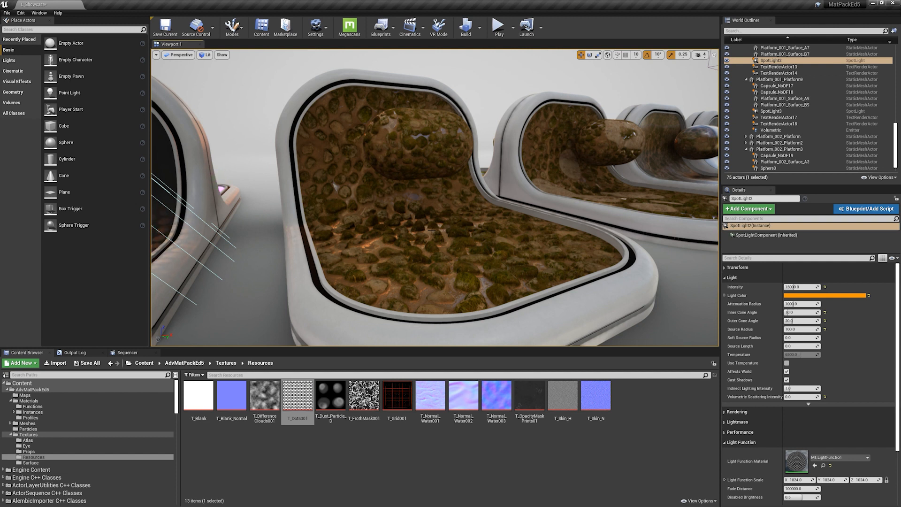
Select the cobblestone surface of the parallax occlusion mapping platform and open its MI_POM material instance
click(414, 236)
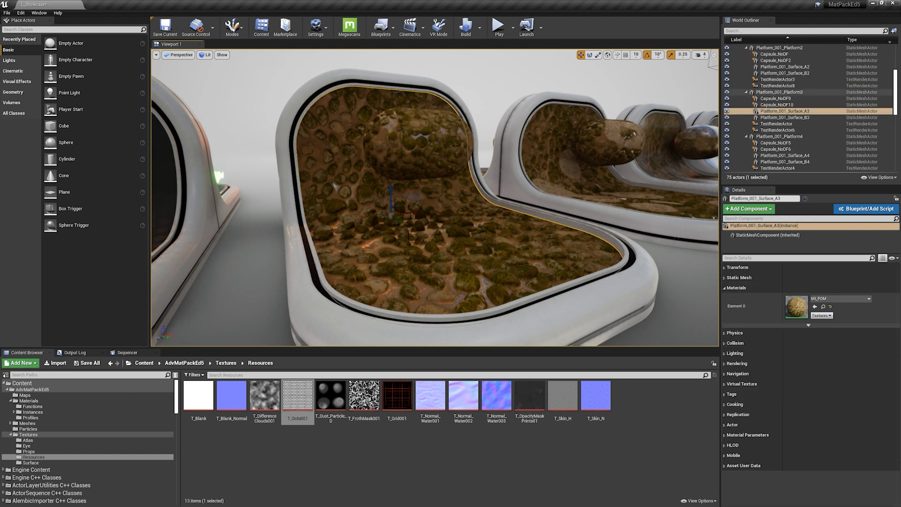
key(Escape)
right_drag(409, 239, 418, 230)
click(417, 230)
double_click(803, 308)
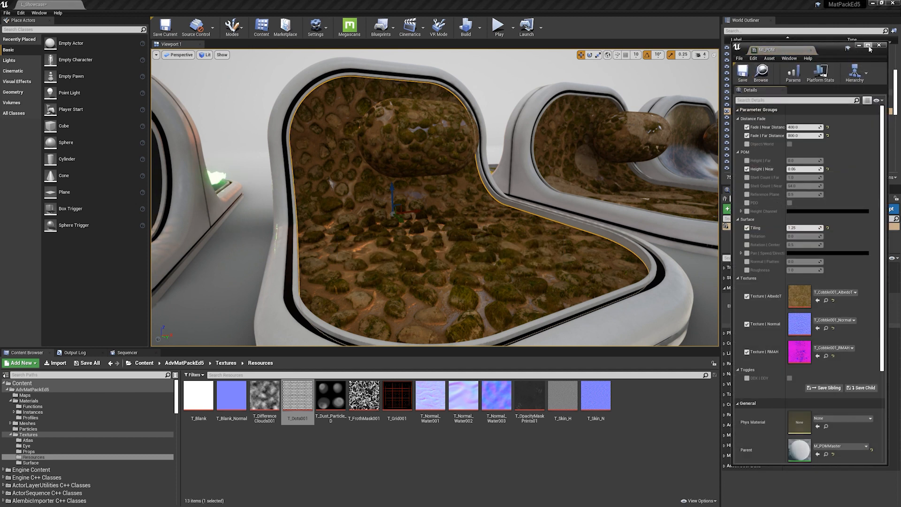
Maximize the material instance editor, display its preview viewport and turn off the preview grid
click(869, 46)
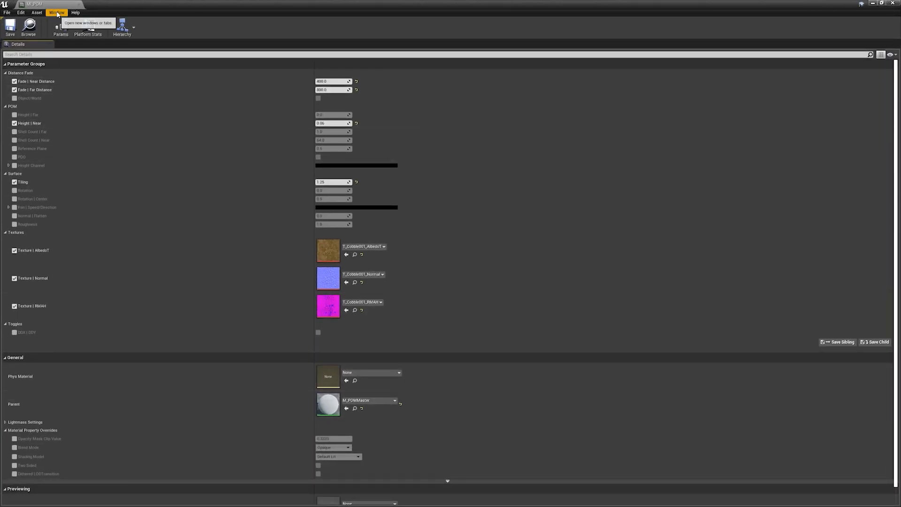
click(57, 13)
click(71, 26)
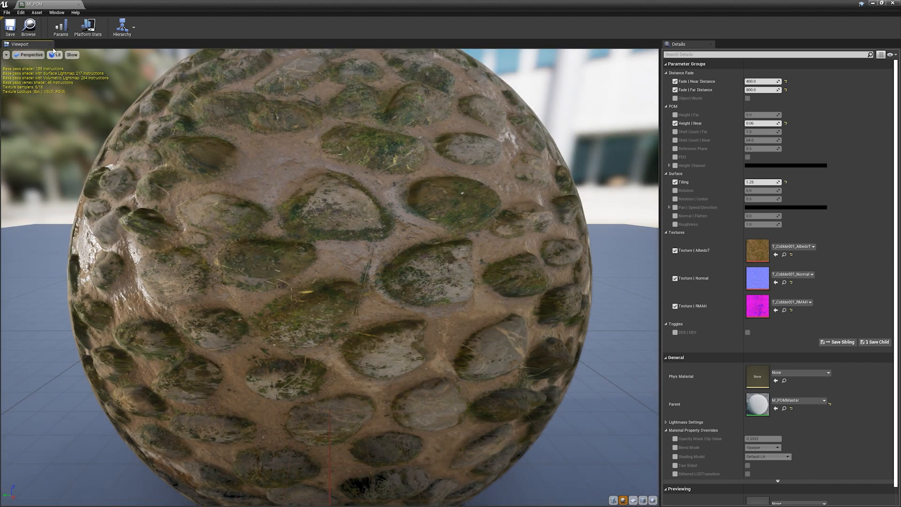
click(55, 54)
click(70, 55)
click(76, 74)
scroll(344, 287, down, 5)
drag(345, 287, 265, 271)
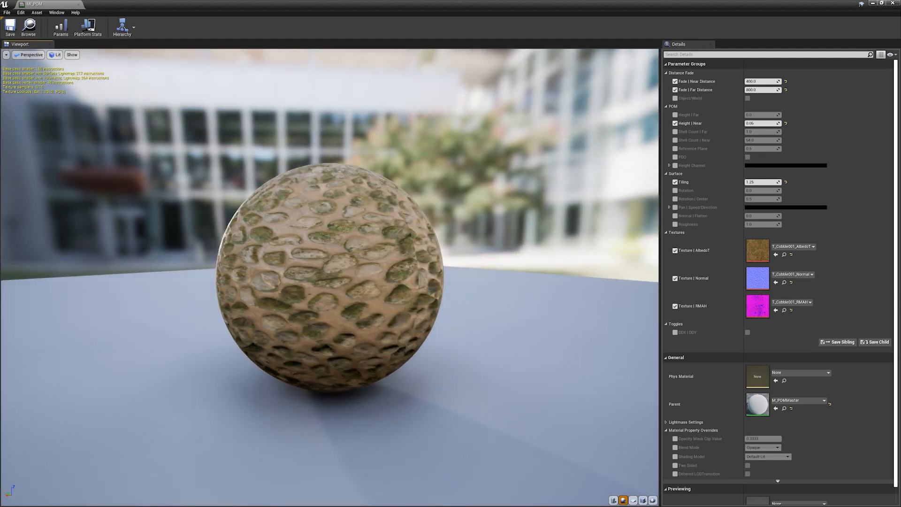
Switch the material preview to a plane and examine the cobblestone relief at a grazing angle
click(633, 501)
drag(450, 340, 517, 340)
right_drag(451, 340, 450, 423)
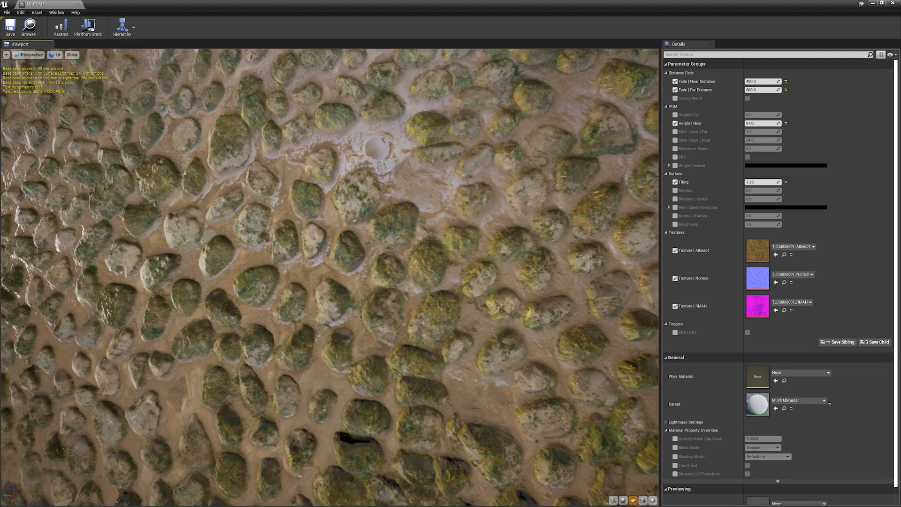
drag(451, 340, 385, 340)
right_drag(385, 339, 385, 293)
drag(385, 292, 408, 293)
right_drag(409, 293, 409, 330)
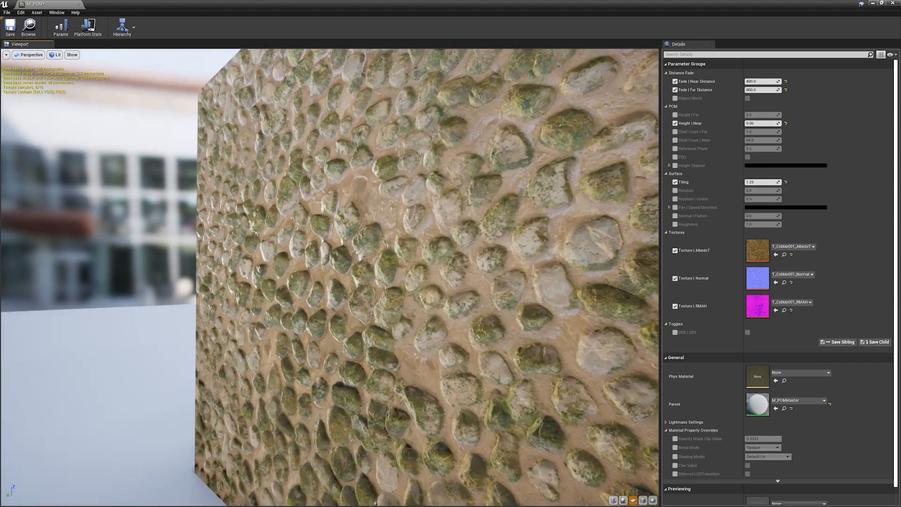
drag(408, 331, 361, 330)
right_drag(362, 331, 361, 415)
right_drag(582, 199, 581, 143)
right_drag(581, 199, 581, 114)
mouse_move(581, 199)
mouse_down()
mouse_move(628, 199)
mouse_move(595, 199)
mouse_up()
right_drag(581, 199, 581, 227)
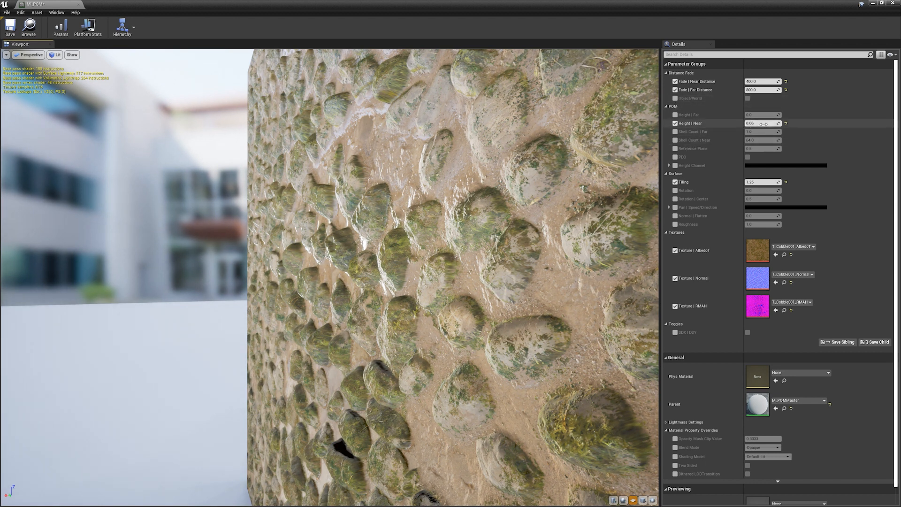
Try a Height | Near of about 0.317, undo it and restore the plane preview
drag(760, 123, 822, 123)
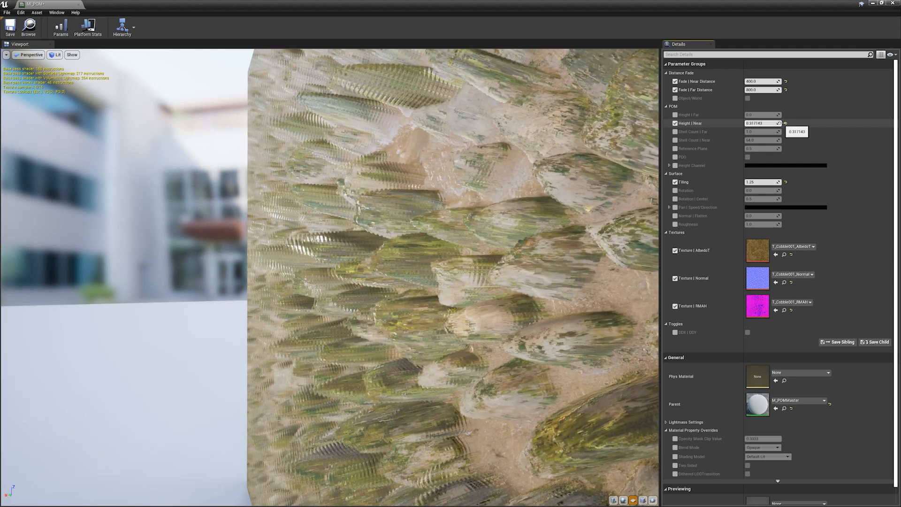
key(ctrl+z)
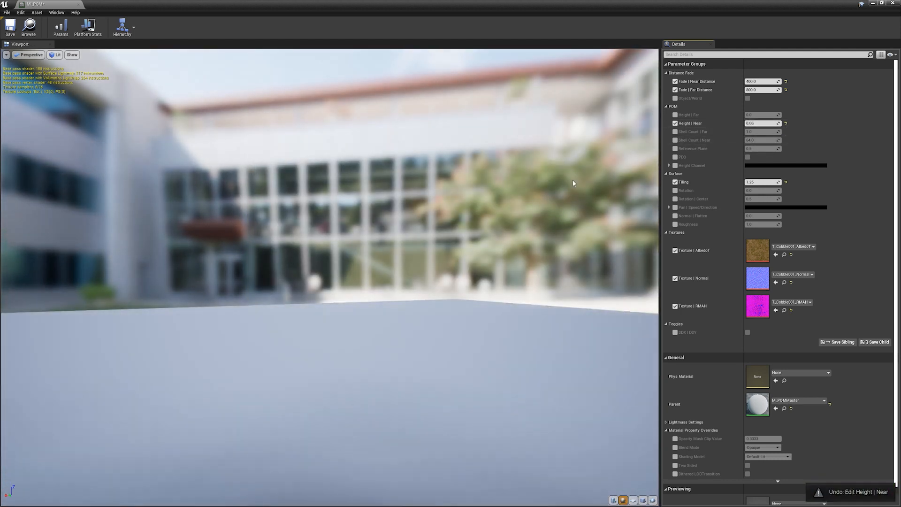
click(633, 502)
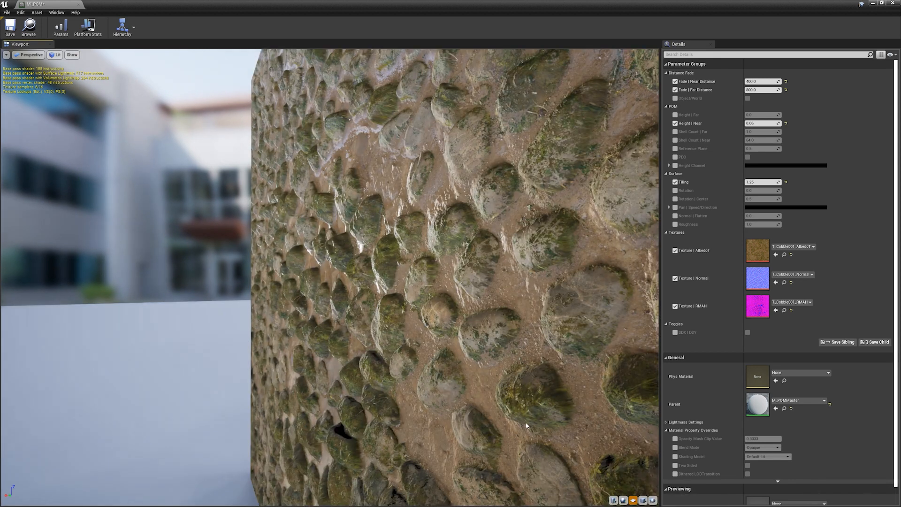
Enable Shell Count | Near, lower it to about 6.1 and inspect the layering on the plane
click(675, 140)
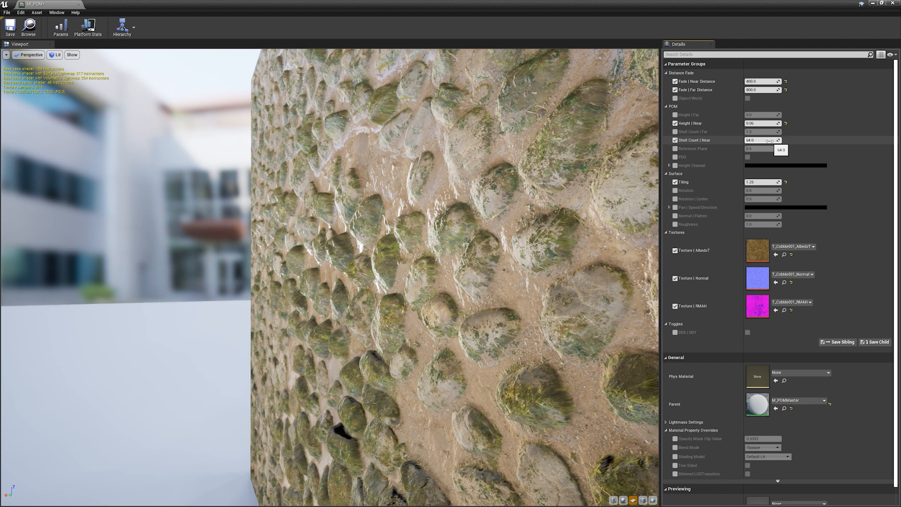
drag(762, 140, 746, 140)
drag(469, 234, 540, 229)
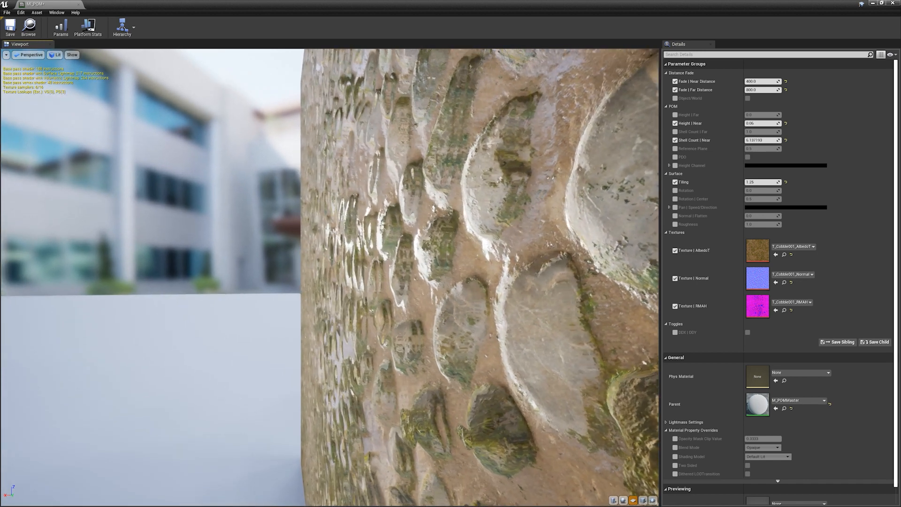
Set Shell Count | Near to 64 and inspect the relief on another part of the plane
mouse_move(756, 140)
mouse_down()
mouse_move(767, 139)
mouse_move(759, 140)
mouse_up()
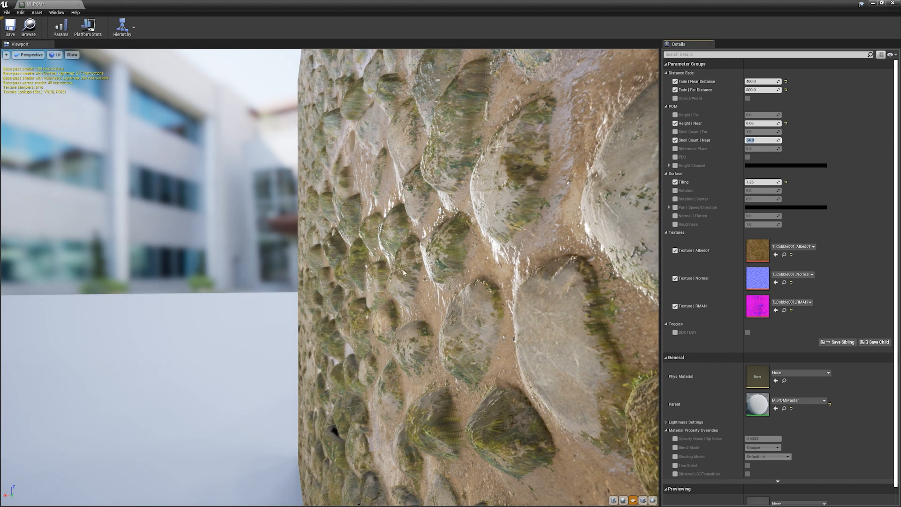
drag(444, 387, 445, 437)
right_drag(444, 437, 444, 379)
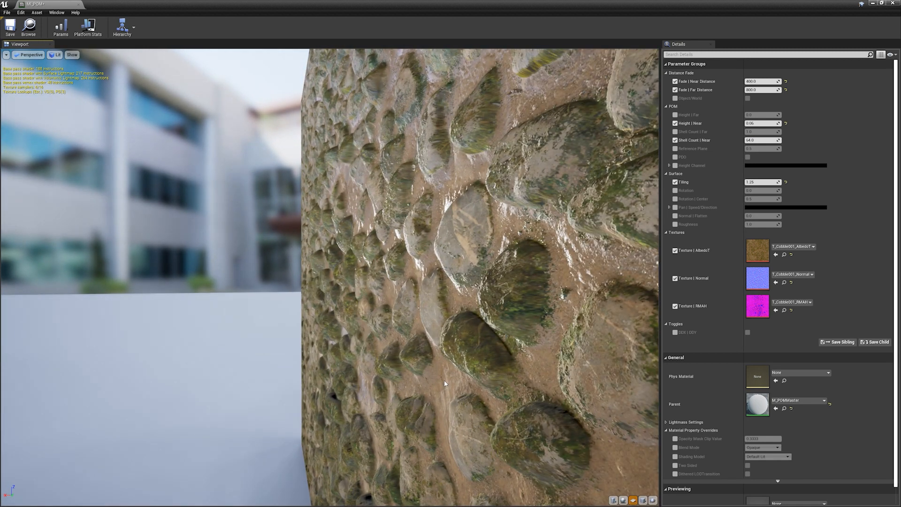
Enable the Reference Plane parameter, set it to 0 and view the cobblestones from farther around
click(675, 149)
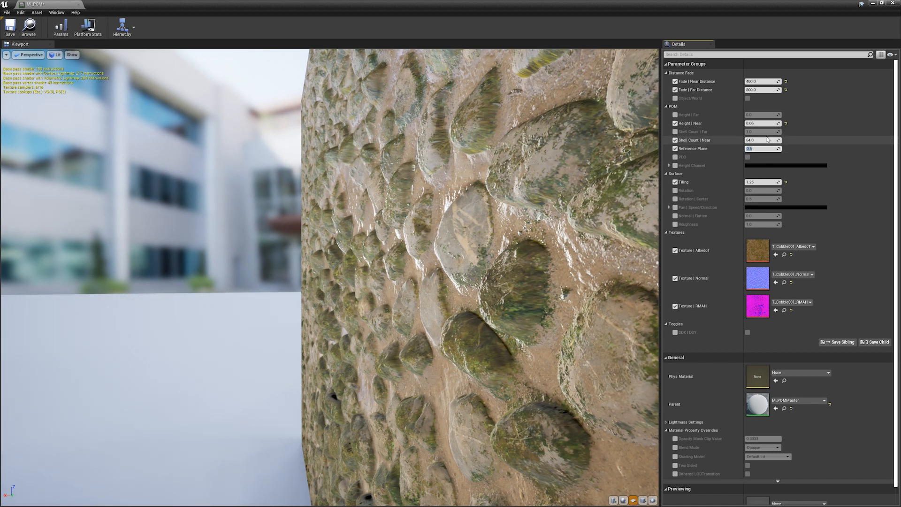
text(0)
key(Return)
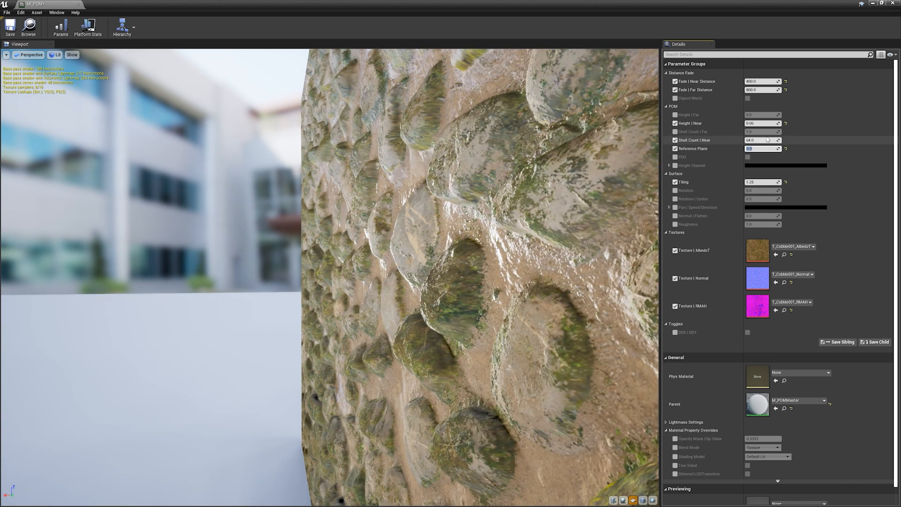
drag(564, 155, 537, 185)
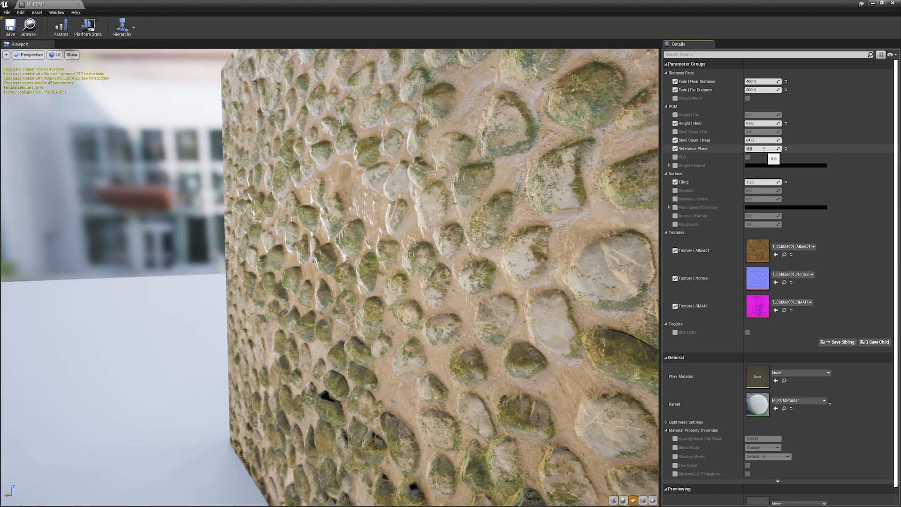
Try a Reference Plane value of 10, and settle on 1
text(10)
key(Return)
text(1)
key(Return)
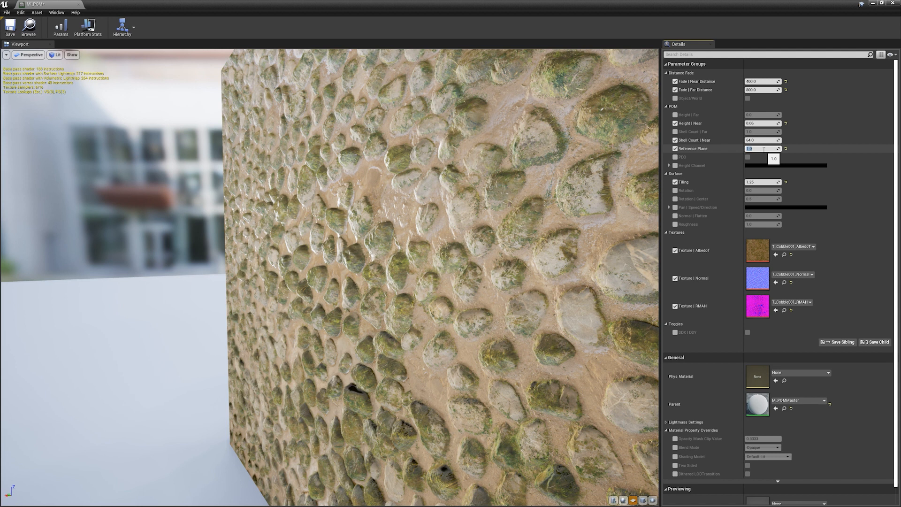
Reset Reference Plane to its default of 0.5 and view the cobblestones from the opposite side
mouse_move(771, 150)
mouse_down()
mouse_move(798, 150)
mouse_move(768, 150)
mouse_move(787, 150)
mouse_up()
click(786, 149)
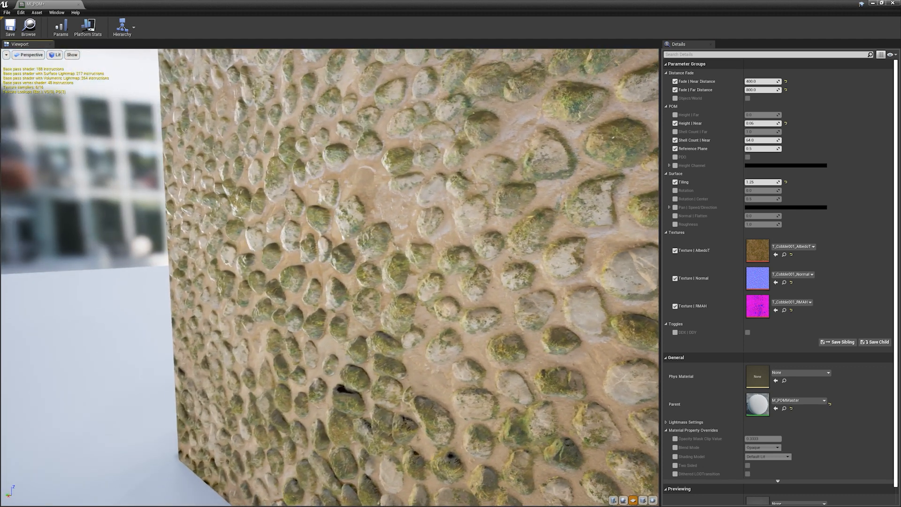
drag(330, 277, 456, 277)
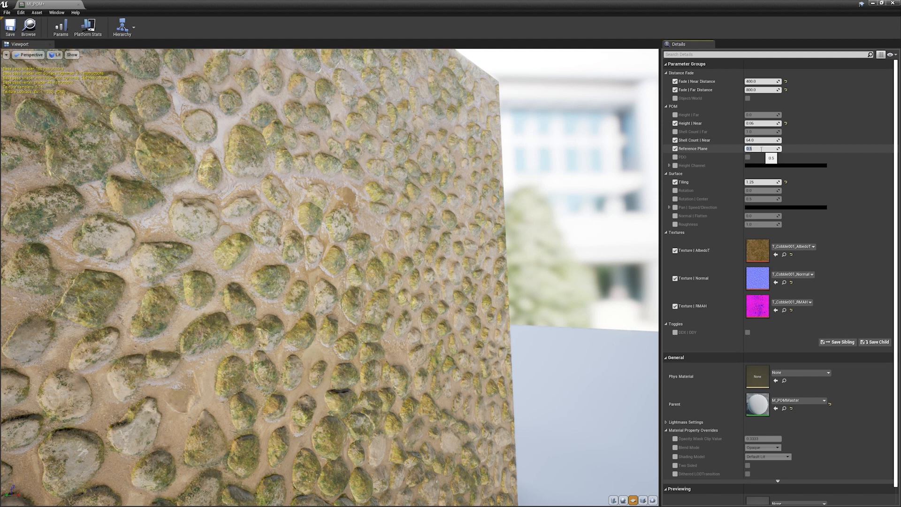
Try Reference Plane values of 0 and 1, comparing the cobblestone relief while orbiting the plane
text(0)
key(Return)
drag(405, 237, 643, 182)
scroll(314, 238, down, 3)
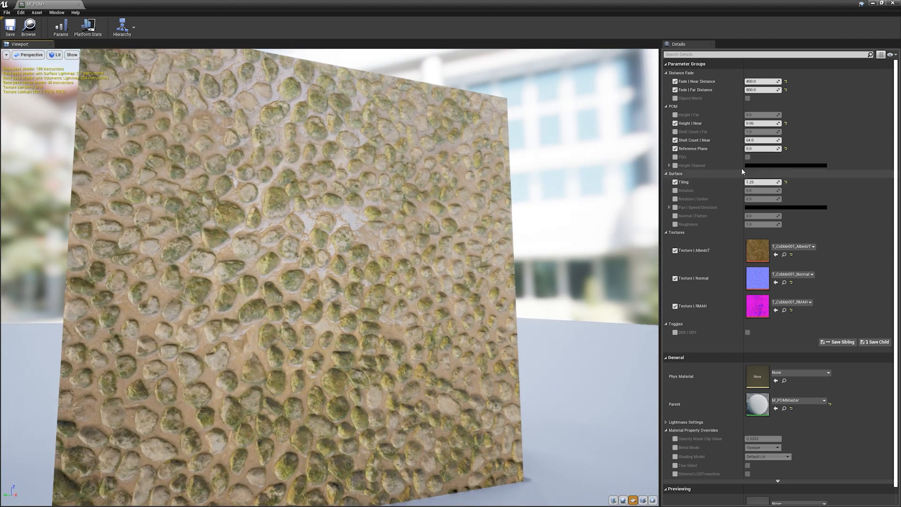
text(1)
key(Return)
drag(468, 228, 656, 190)
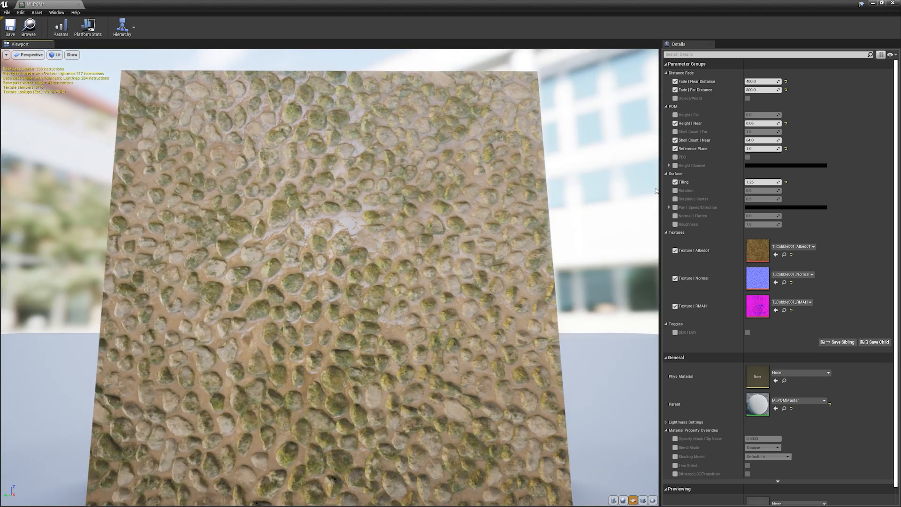
Reset Reference Plane to its default value and inspect the cobblestone plane from several angles
click(786, 148)
drag(517, 221, 547, 223)
right_drag(547, 223, 547, 192)
drag(547, 224, 437, 197)
right_drag(438, 197, 438, 225)
drag(437, 225, 441, 239)
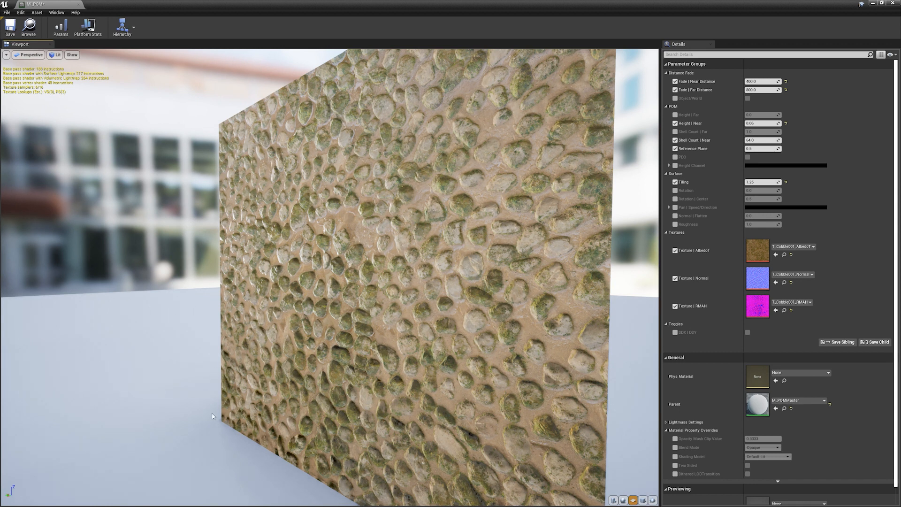
drag(235, 292, 265, 299)
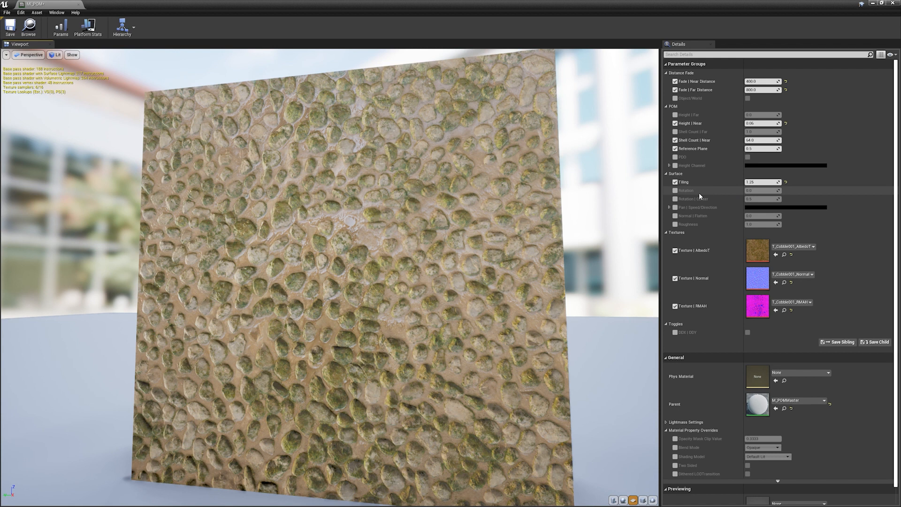
Try the Pan | Speed/Direction parameter with R at 0.1, then return R to 0 and disable the parameter
click(669, 207)
click(675, 207)
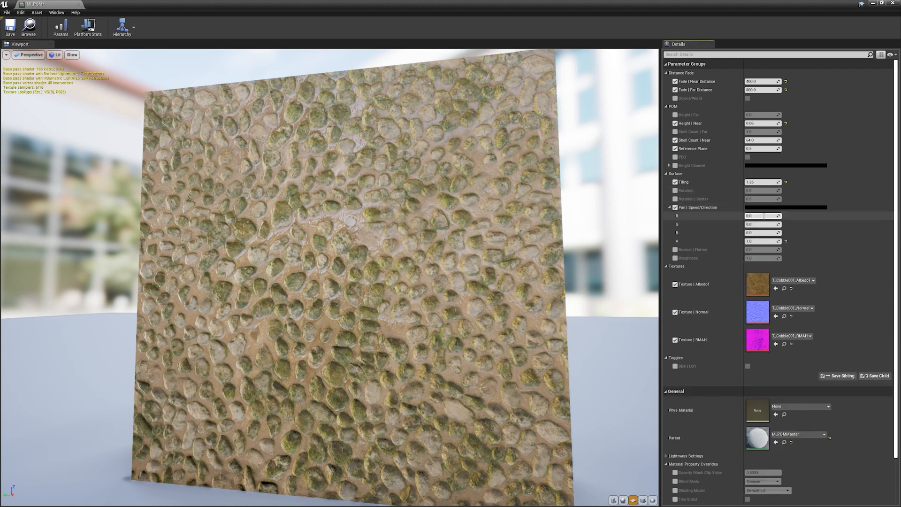
text(0.1)
key(Return)
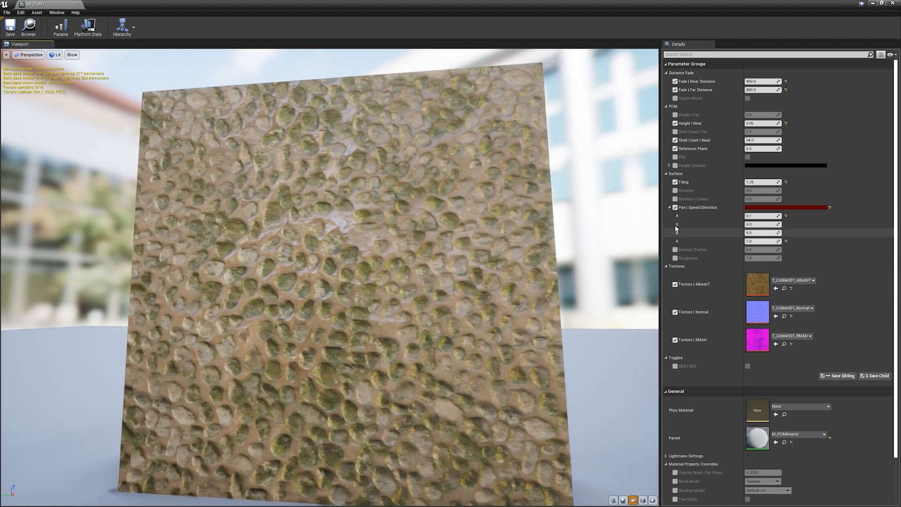
drag(767, 214, 705, 217)
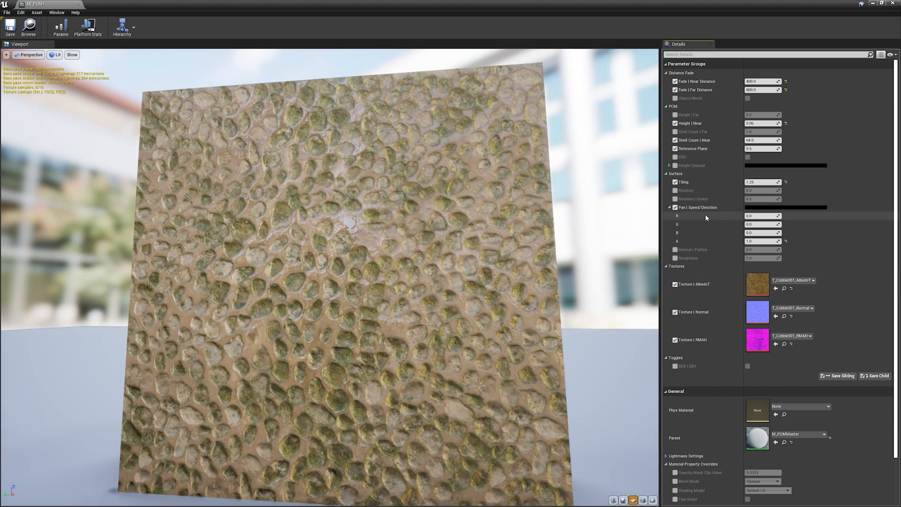
click(670, 208)
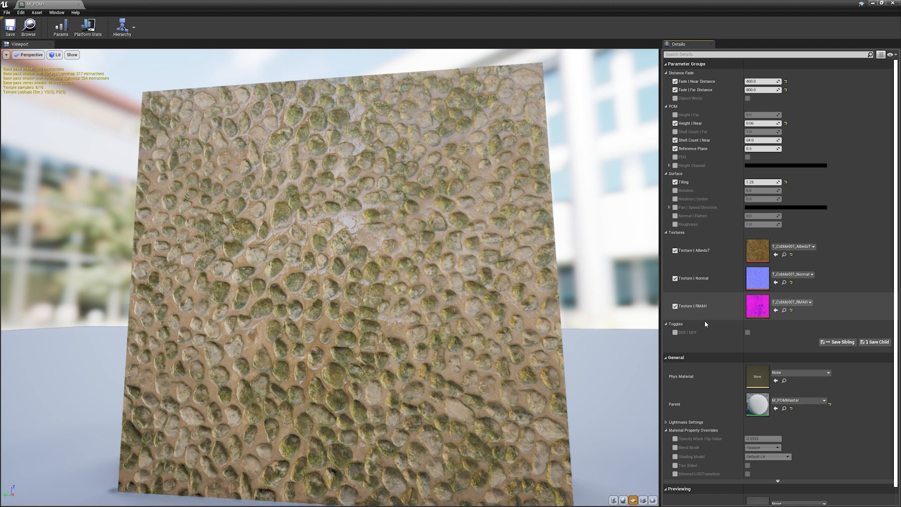
Examine the cobblestone relief under different preview light directions, at close range and from farther away
drag(609, 345, 580, 324)
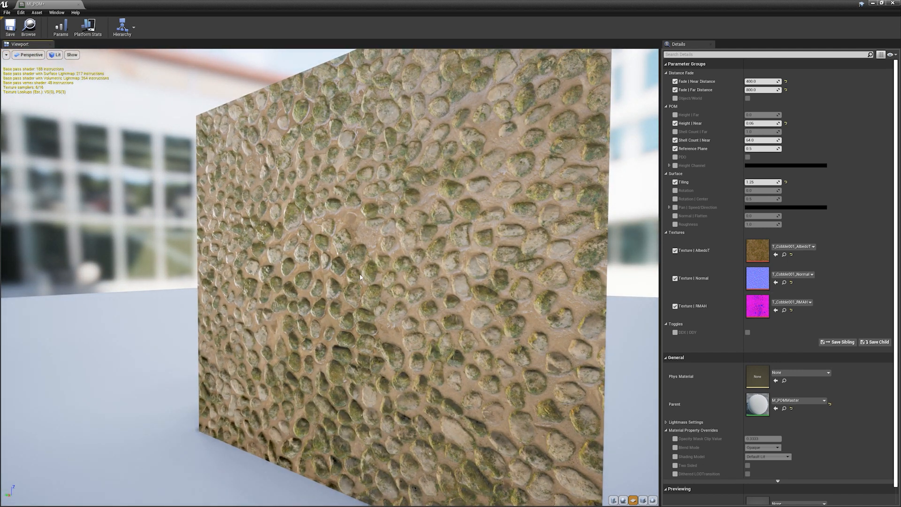
mouse_move(471, 251)
mouse_down()
mouse_move(353, 250)
mouse_move(474, 250)
mouse_move(377, 244)
mouse_move(474, 244)
mouse_move(418, 249)
mouse_move(406, 235)
mouse_move(389, 248)
mouse_move(423, 246)
mouse_move(388, 245)
mouse_up()
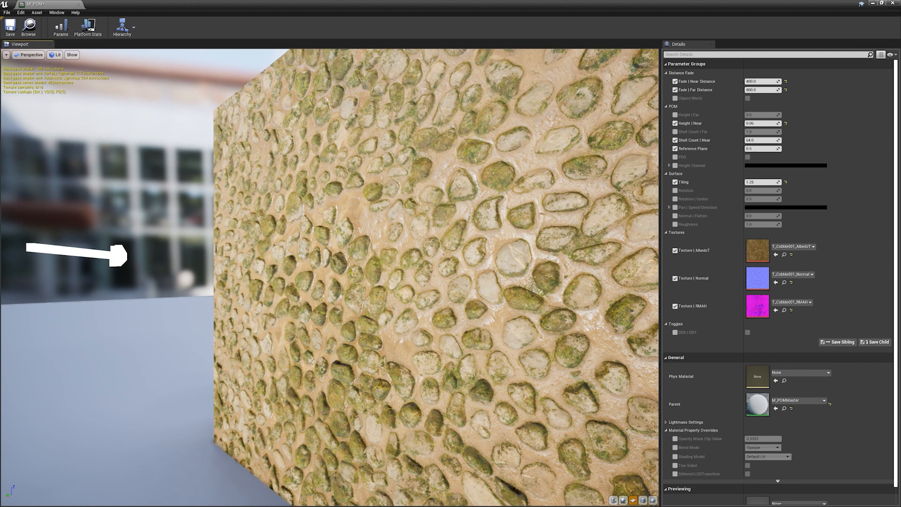
mouse_move(388, 245)
mouse_down()
mouse_move(357, 246)
mouse_move(382, 243)
mouse_move(355, 243)
mouse_move(349, 234)
mouse_move(351, 247)
mouse_move(371, 238)
mouse_move(348, 238)
mouse_up()
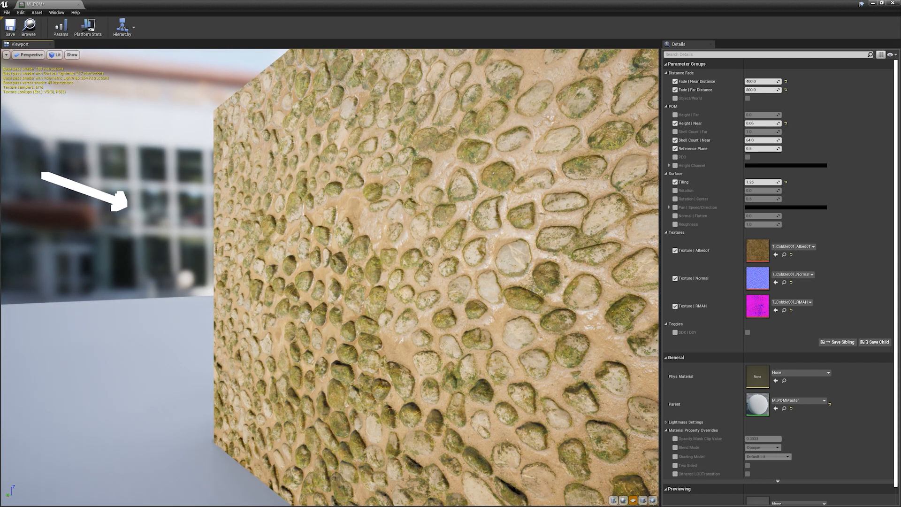
drag(369, 276, 327, 331)
right_drag(327, 331, 342, 353)
drag(399, 328, 370, 303)
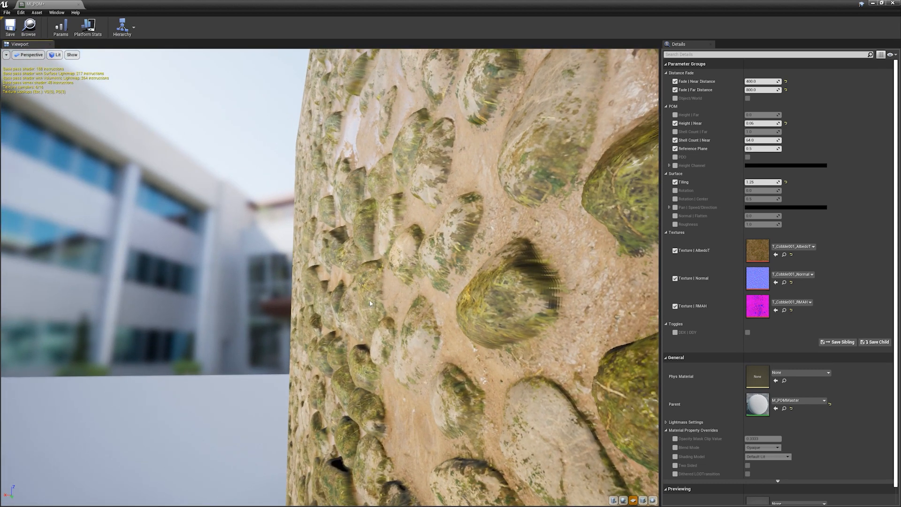
mouse_move(359, 314)
right_down()
mouse_move(334, 275)
mouse_move(351, 302)
right_up()
drag(351, 301, 418, 297)
right_drag(418, 297, 397, 263)
drag(397, 263, 329, 294)
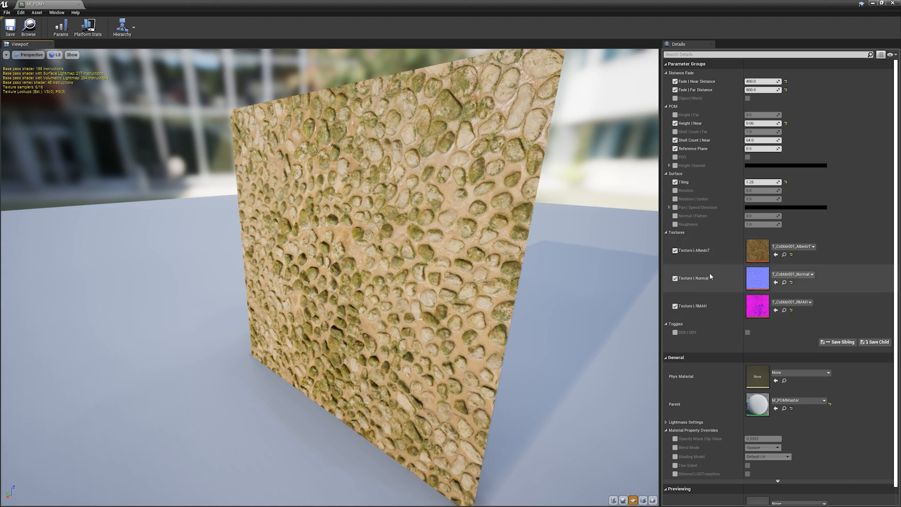
Close the POM instance, go to the blended stone platform and open its MI_POMBlend instance to review the parameters
click(893, 3)
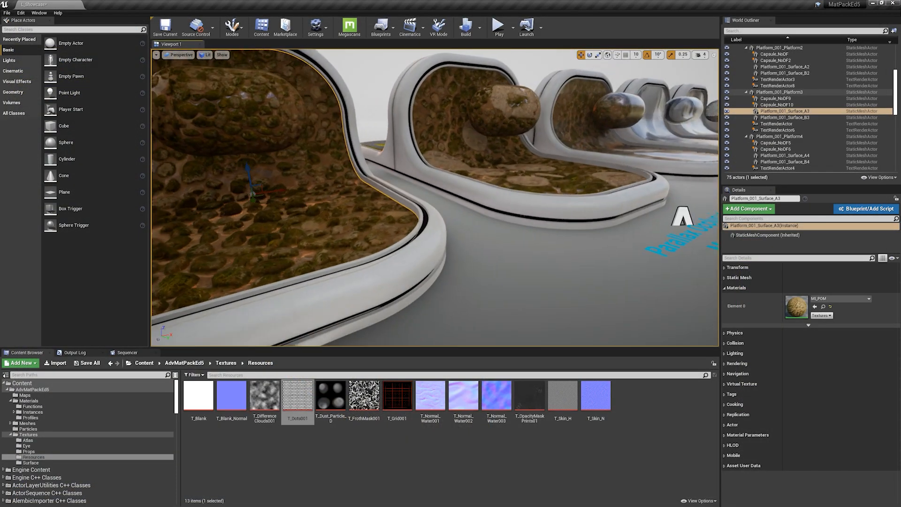
key(d)
right_drag(435, 197, 324, 183)
key(w)
key(s)
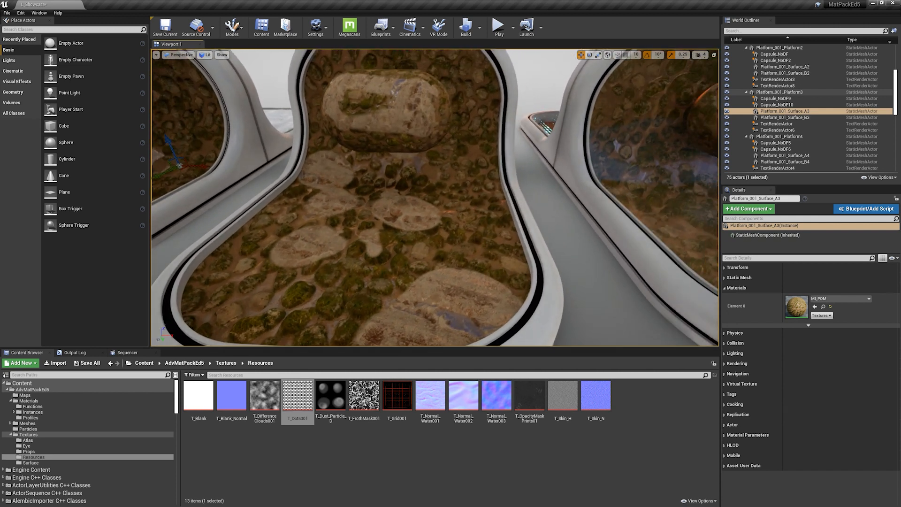
double_click(797, 307)
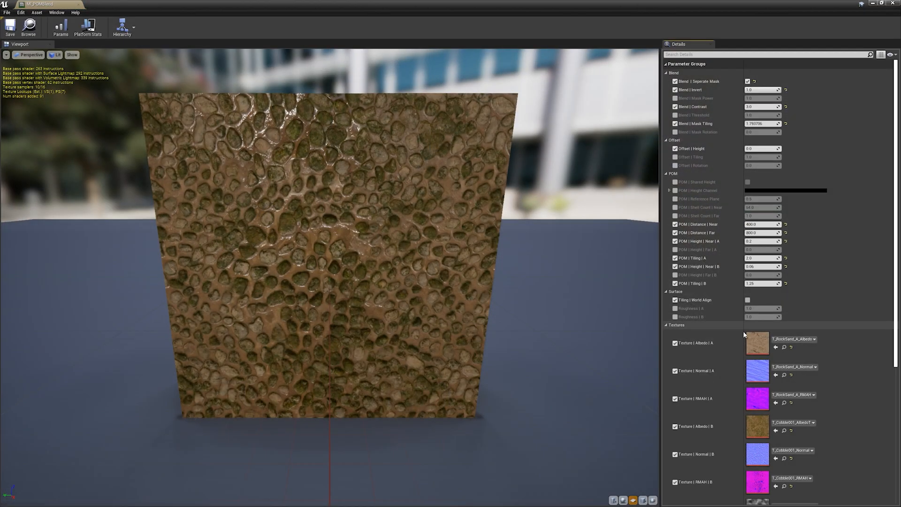
scroll(717, 358, down, 6)
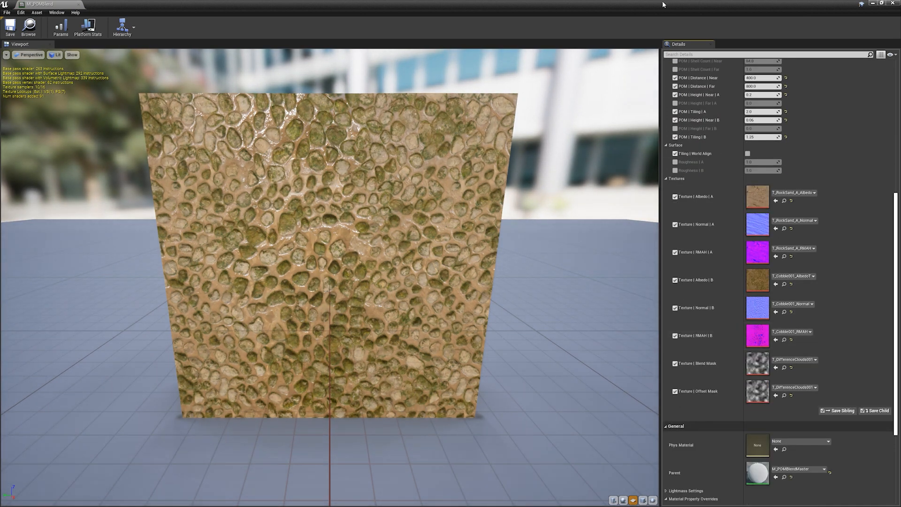
Return to the level with Platform_001_Surface_A selected and activate vertex color painting in Mesh Paint mode
drag(537, 3, 900, 197)
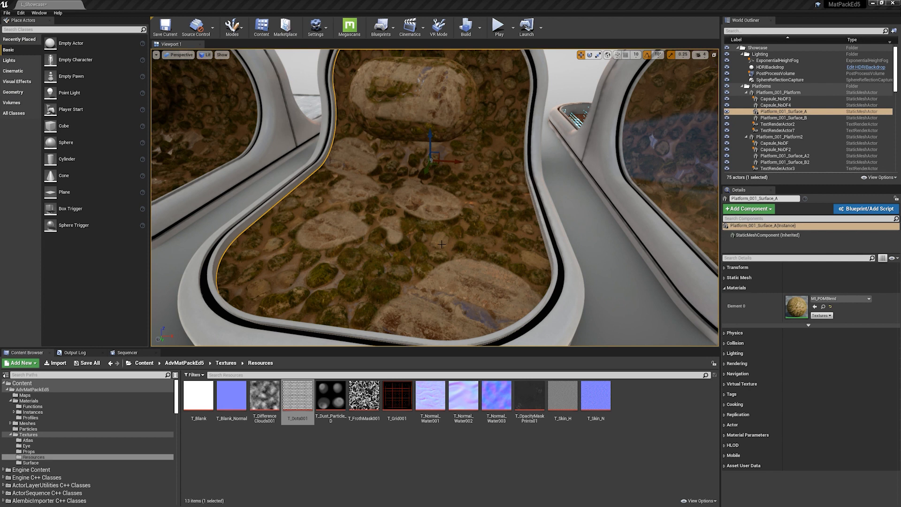
click(232, 26)
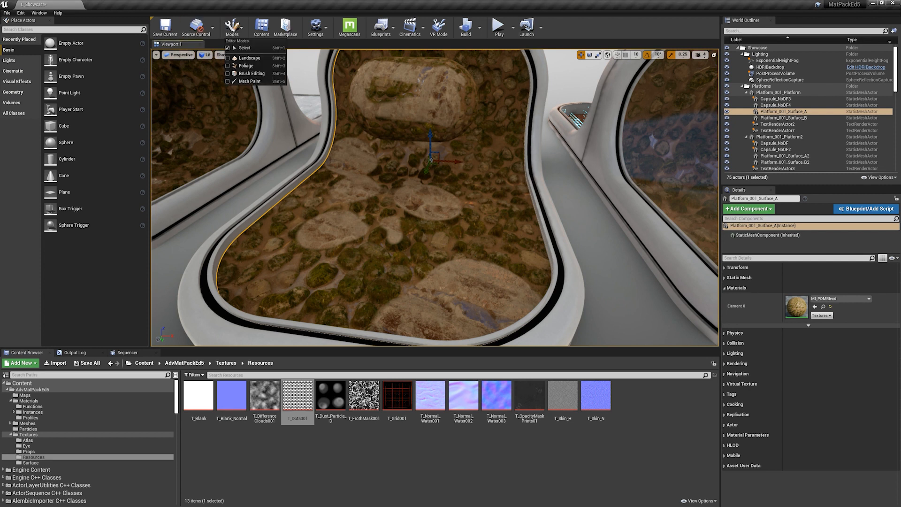
click(250, 82)
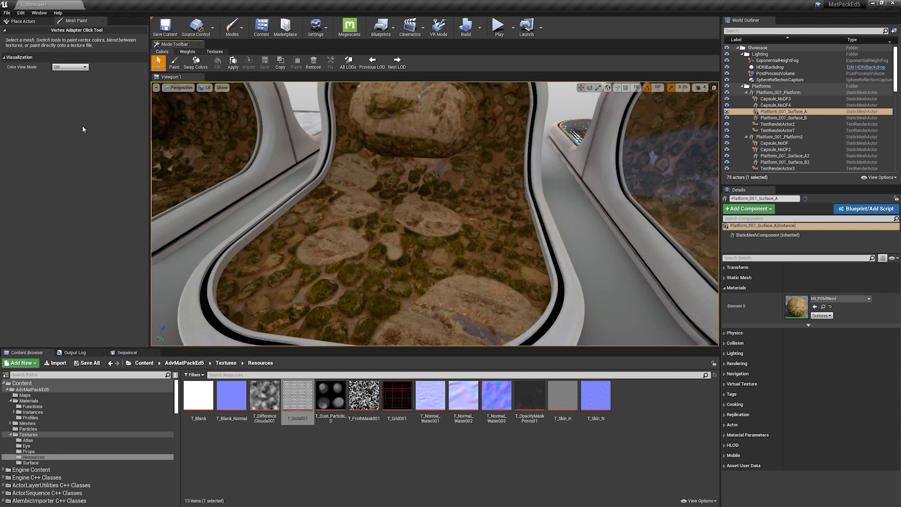
click(175, 62)
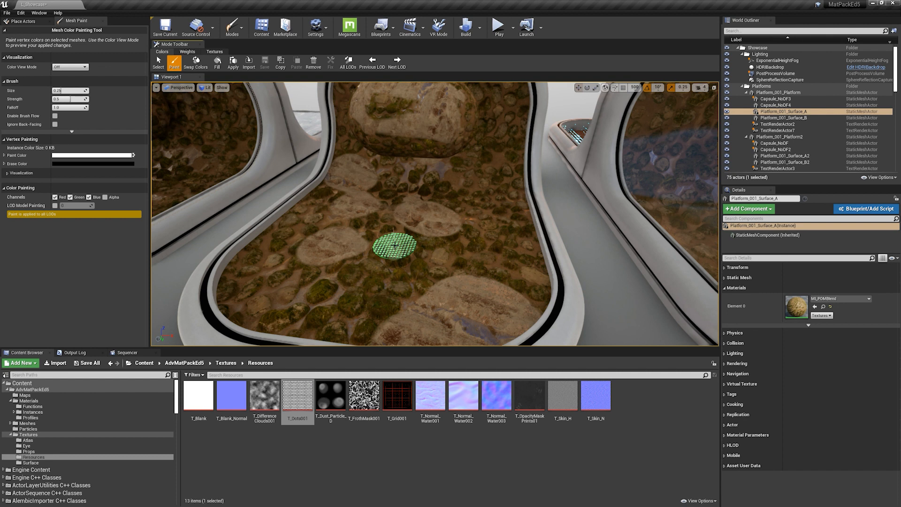
Set the vertex paint color to red with G and B at 0, and expand the erase color's channels
click(5, 155)
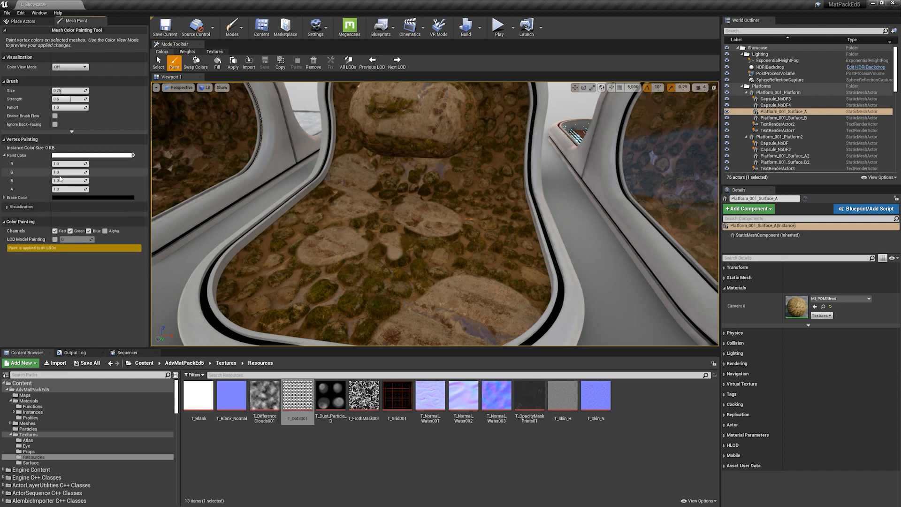
key(Return)
click(4, 198)
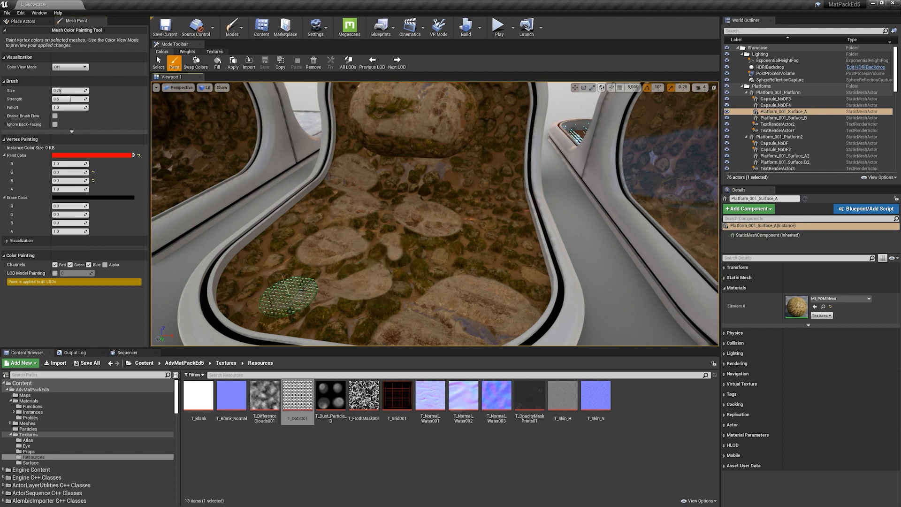
Paint red vertex color across the blended stone surface, then undo the paint strokes
mouse_move(489, 225)
mouse_down()
mouse_move(451, 258)
mouse_move(392, 252)
mouse_move(281, 268)
mouse_up()
key(ctrl+z)
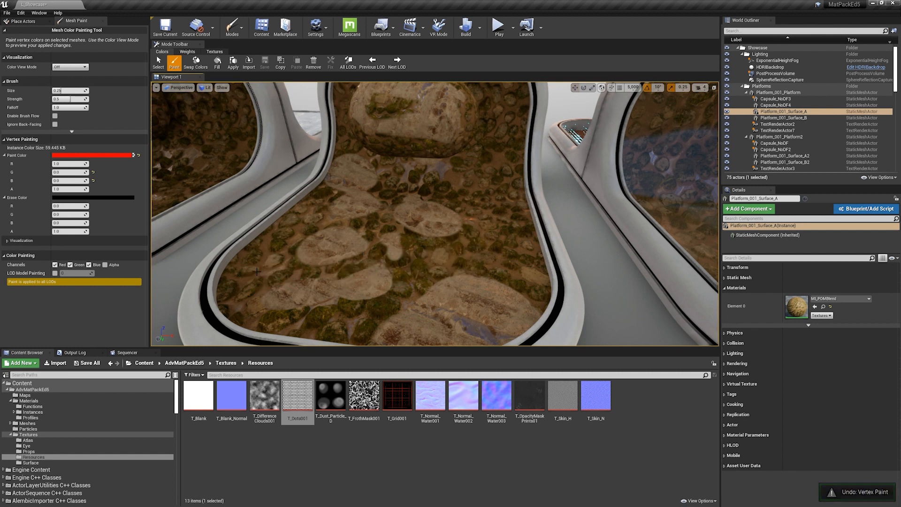
key(ctrl+z)
key(ctrl+z)
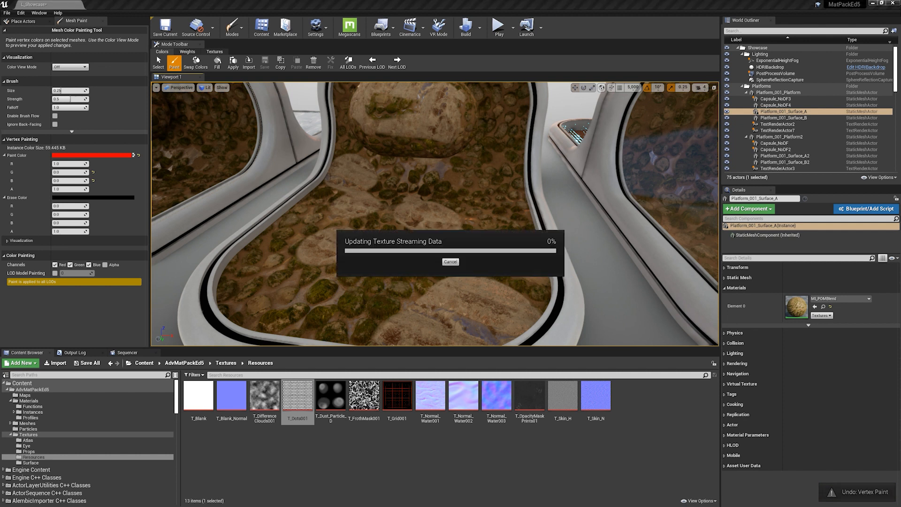
Switch back to Select mode, move in close to the blended stones and undo the last actor move
click(231, 34)
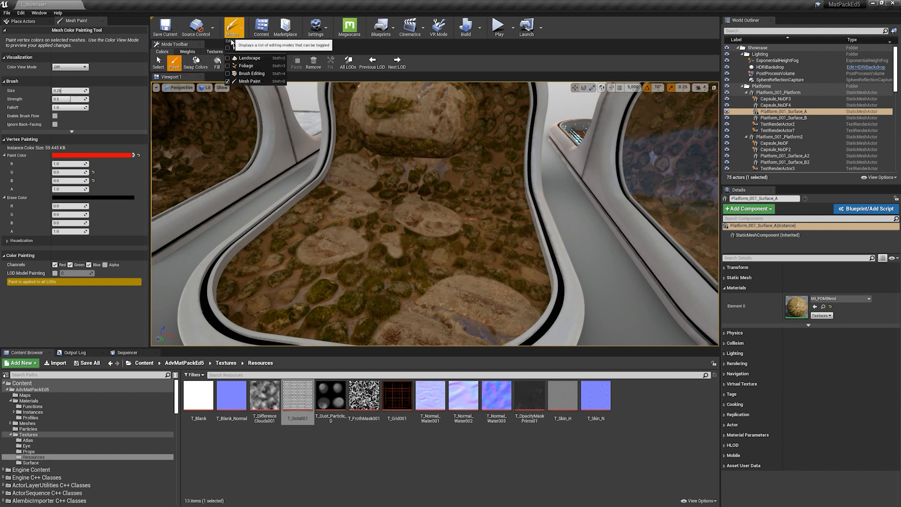
click(242, 51)
mouse_move(404, 188)
right_down()
mouse_move(437, 233)
mouse_move(430, 158)
mouse_move(429, 186)
mouse_move(415, 139)
right_up()
key(ctrl+z)
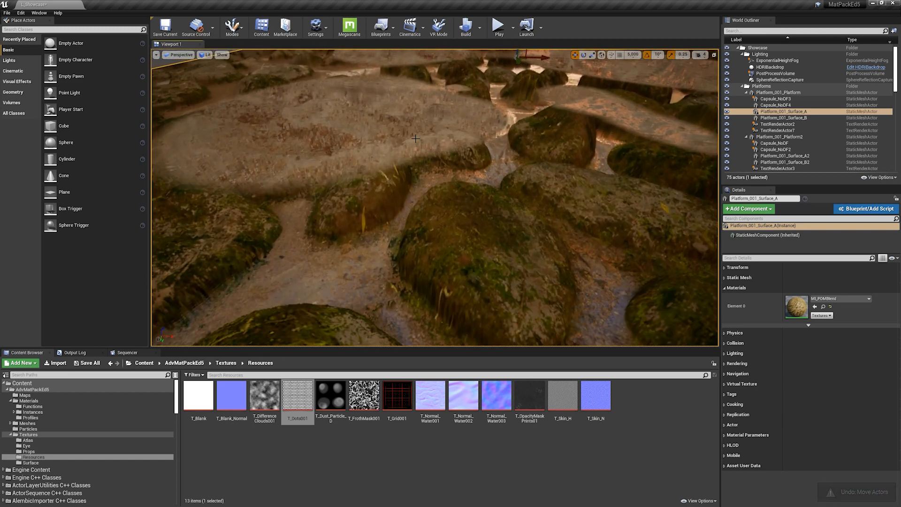
View the blended stones up close, back away to the whole platform and reselect Platform_001_Surface_A
right_drag(416, 180, 411, 210)
key(Escape)
click(427, 193)
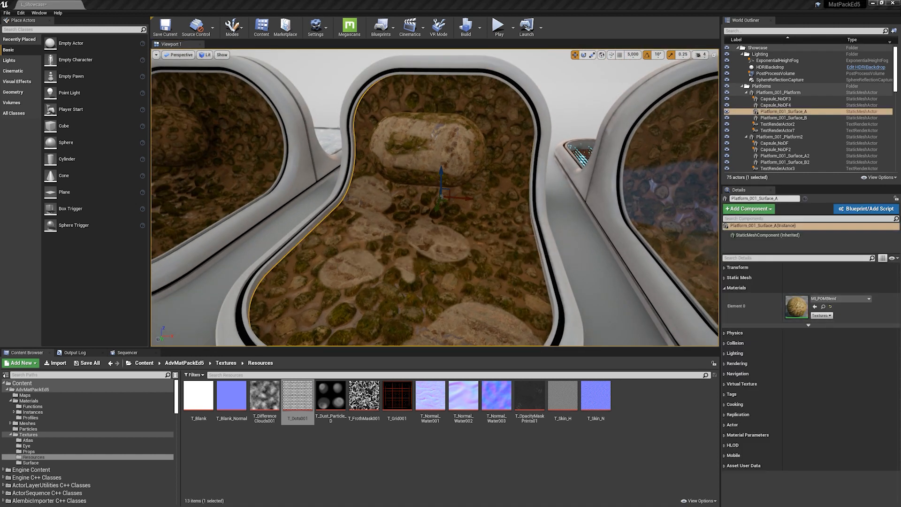
Place the MI_POMBlend editor beside the level view with a wider parameter name column, and deselect the surface
drag(900, 201, 839, 51)
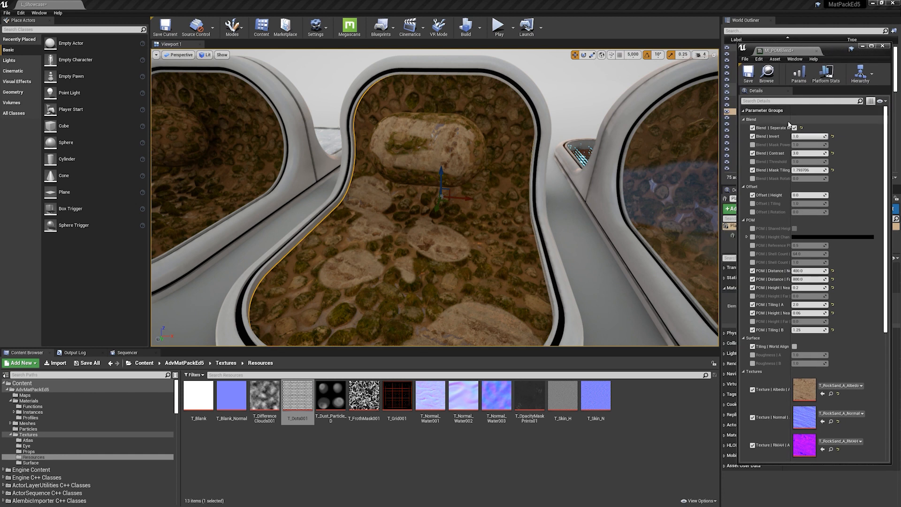
drag(812, 118, 820, 116)
click(445, 247)
key(Escape)
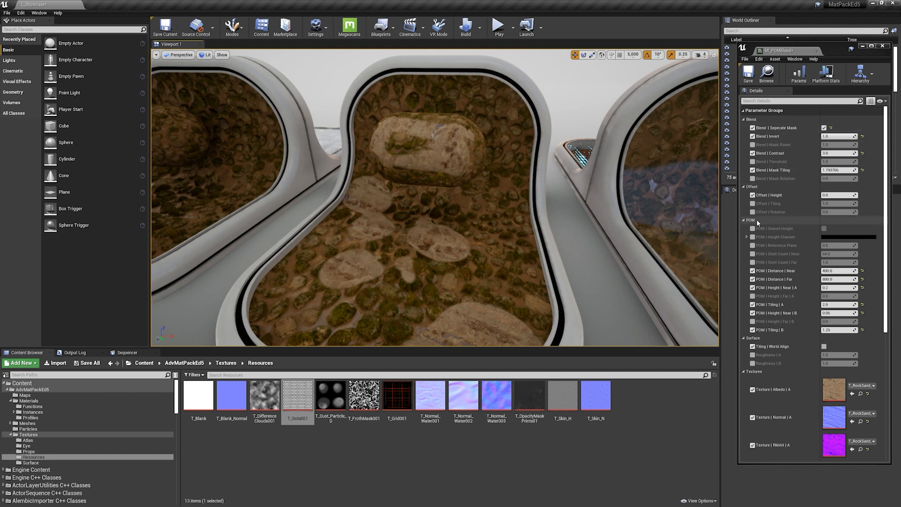
Review the blend instance's Offset, POM, Surface and Textures parameters
scroll(760, 224, down, 3)
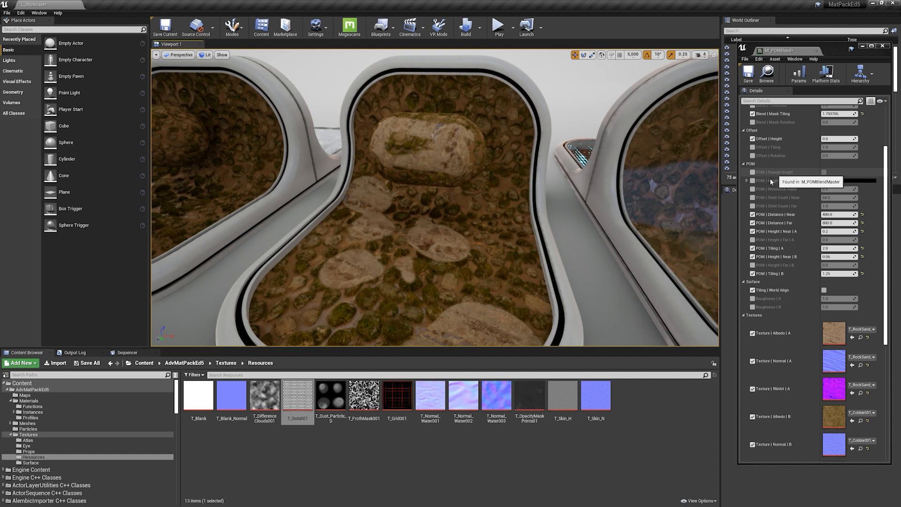
scroll(773, 278, down, 4)
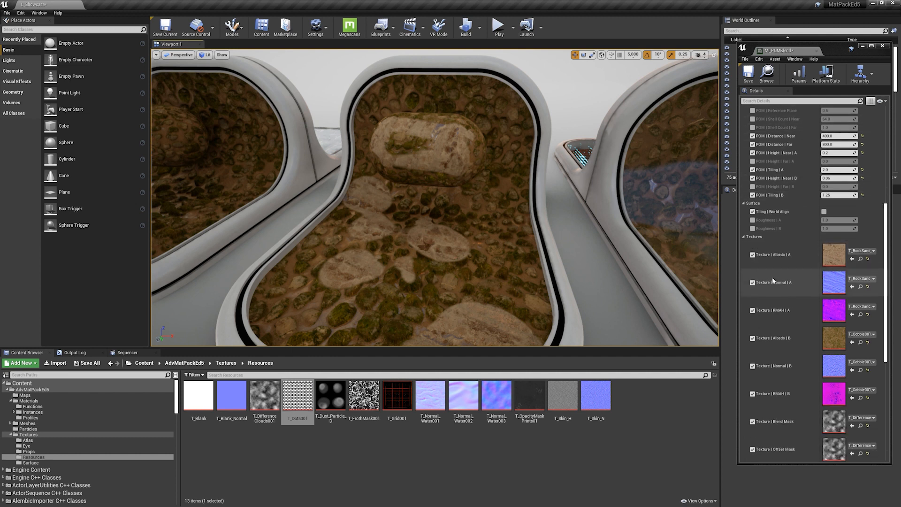
scroll(775, 280, down, 4)
scroll(782, 375, up, 8)
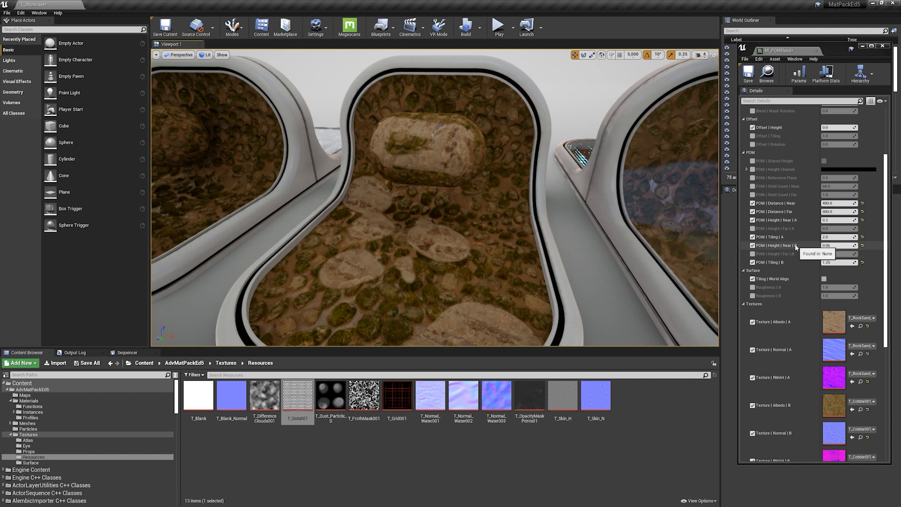
Try a different POM | Tiling | A value and an Offset | Height of about -14.1 on the blend instance, undoing both changes
drag(839, 239, 808, 248)
key(ctrl+z)
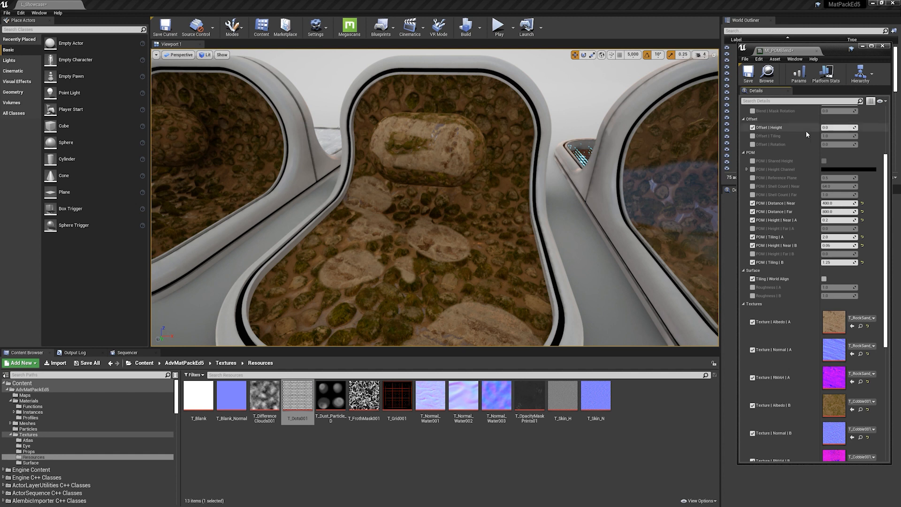
scroll(807, 150, up, 3)
scroll(808, 172, up, 1)
drag(837, 193, 824, 208)
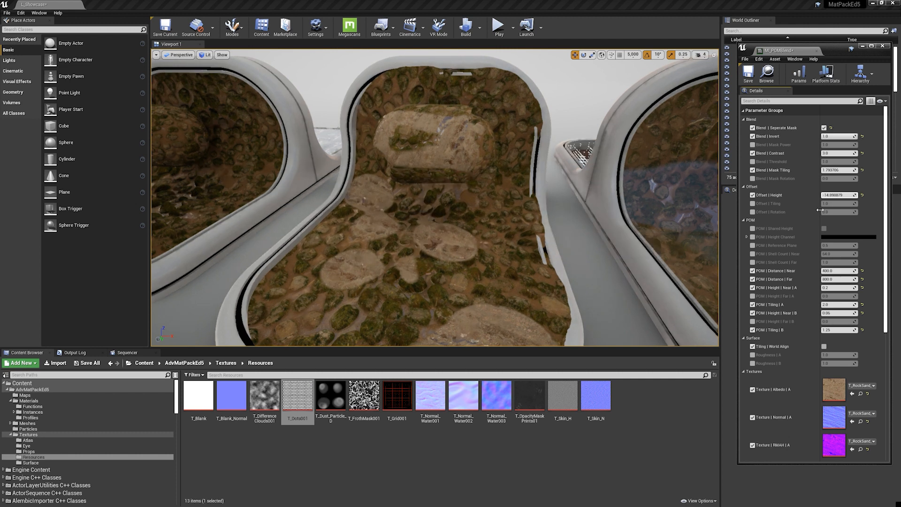
key(ctrl+z)
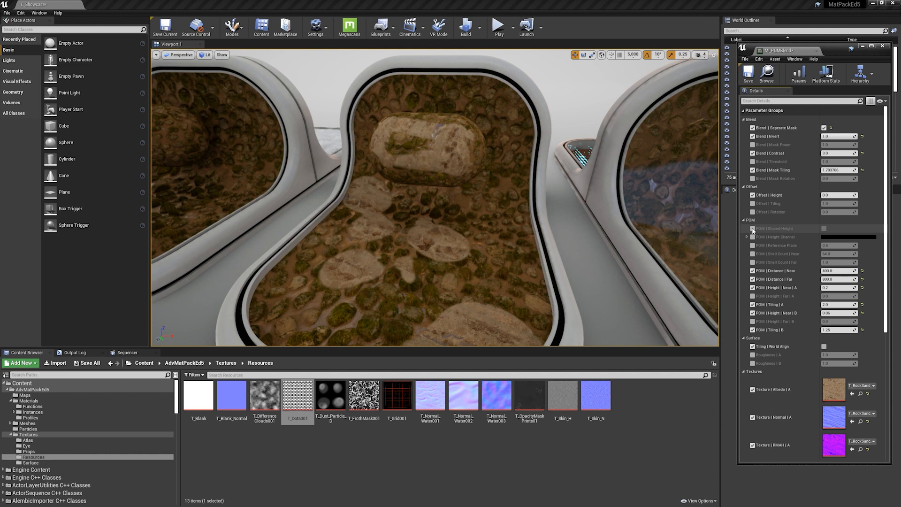
Enable POM | Shared Height on the blend instance and inspect the blended ground up close
click(752, 230)
click(824, 229)
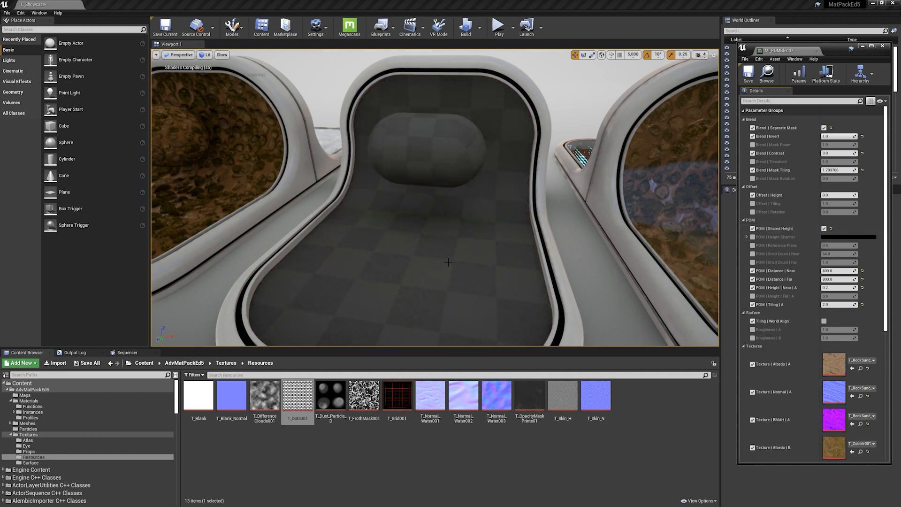
right_drag(444, 240, 406, 319)
key(w)
key(d)
key(a)
key(d)
key(a)
key(s)
mouse_move(597, 263)
right_down()
mouse_move(579, 254)
mouse_move(597, 264)
right_up()
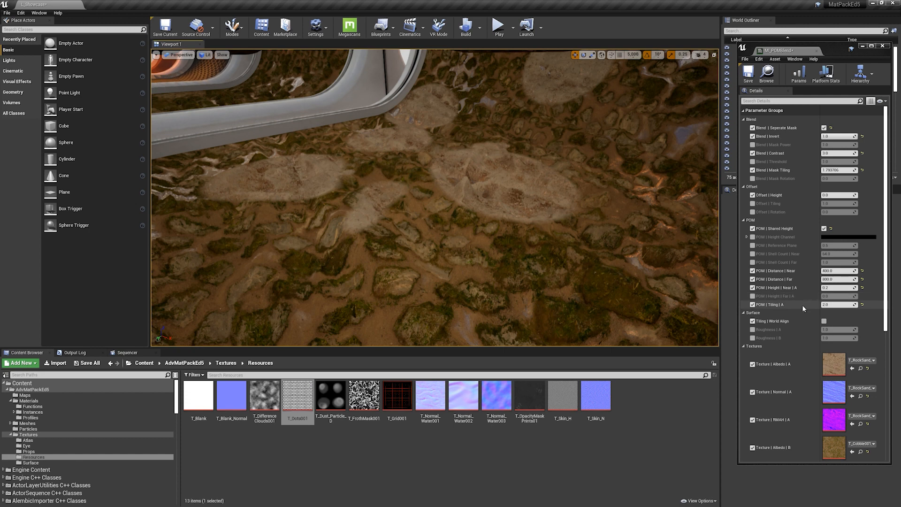
Try POM | Tiling | A at about 1.54, undo it, and turn POM | Shared Height back off
drag(839, 305, 817, 305)
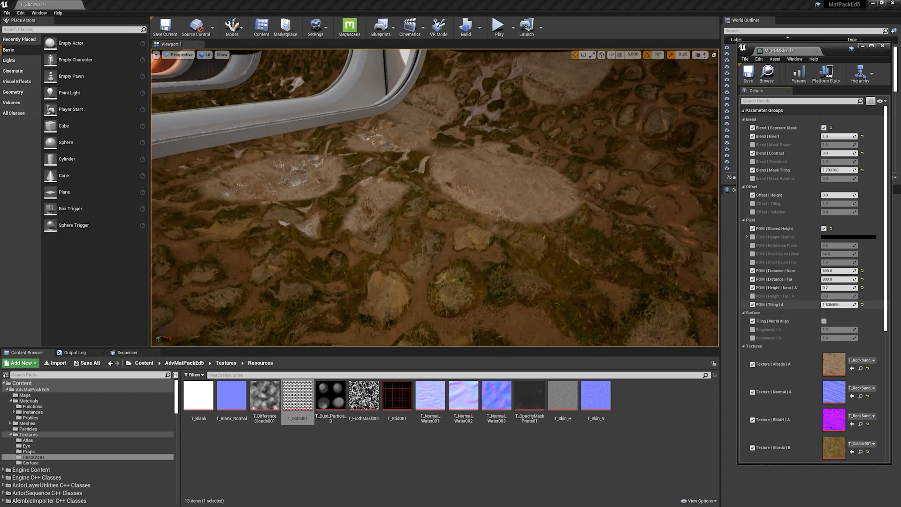
key(ctrl+z)
right_drag(435, 197, 511, 171)
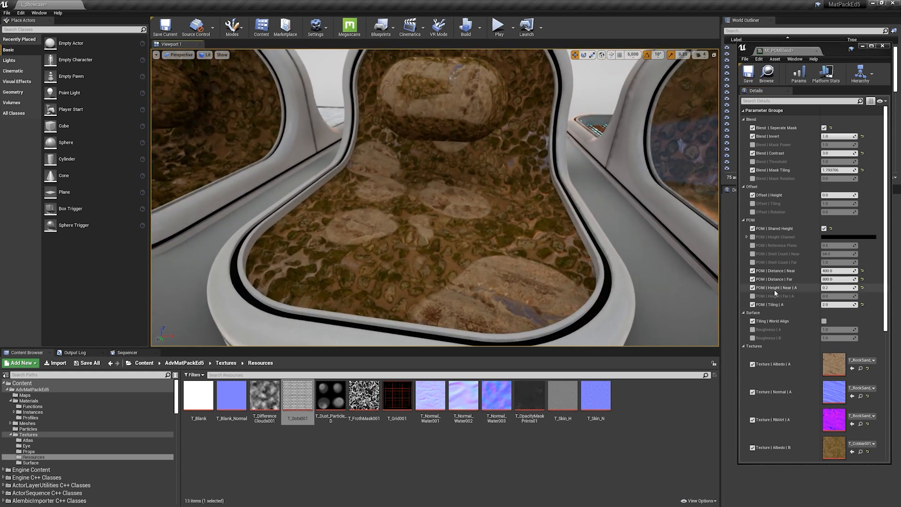
click(824, 228)
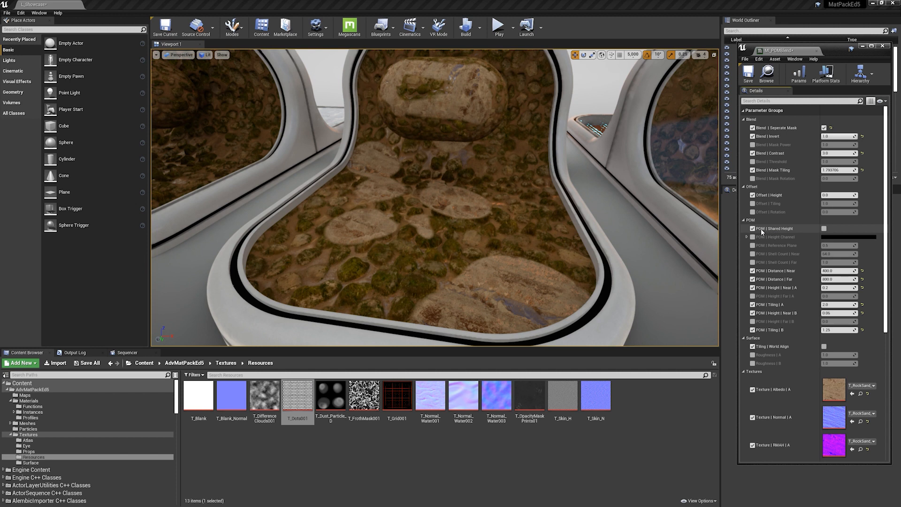
Close the blend editor, open Platform_001_Surface_A2's MI_POMClearCoat instance with a wider parameter name column, and deselect the surface
click(882, 47)
mouse_move(511, 199)
right_down()
mouse_move(521, 190)
mouse_move(551, 212)
mouse_move(544, 207)
mouse_move(558, 174)
mouse_move(547, 181)
mouse_move(549, 221)
mouse_move(525, 209)
mouse_move(519, 228)
mouse_move(500, 200)
right_up()
key(w)
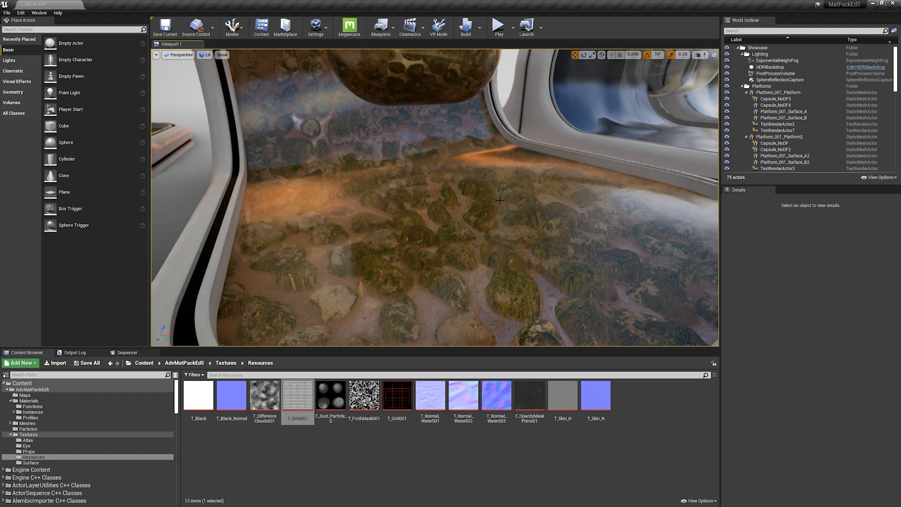
scroll(485, 224, down, 3)
click(490, 220)
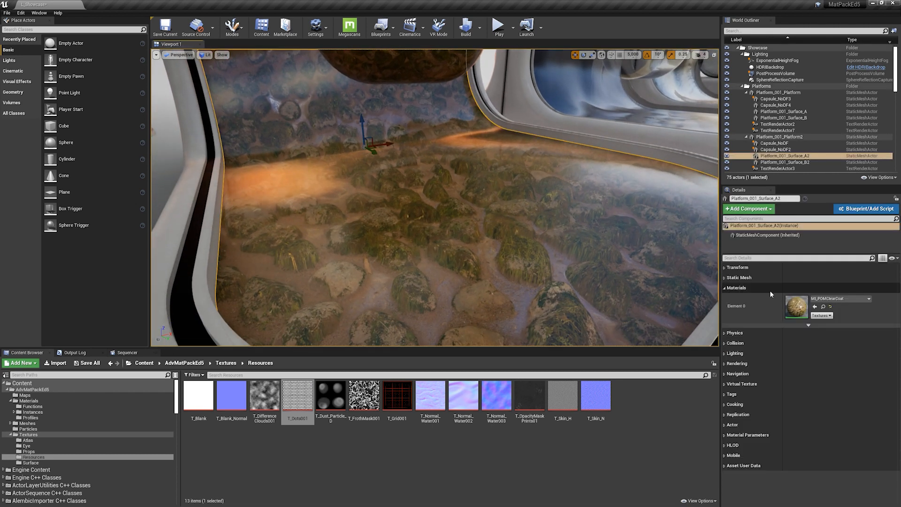
double_click(796, 306)
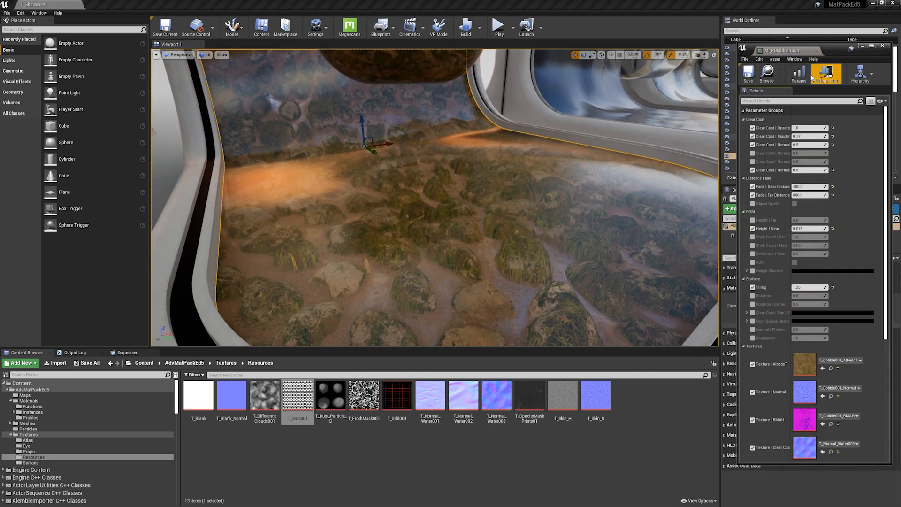
drag(792, 119, 819, 120)
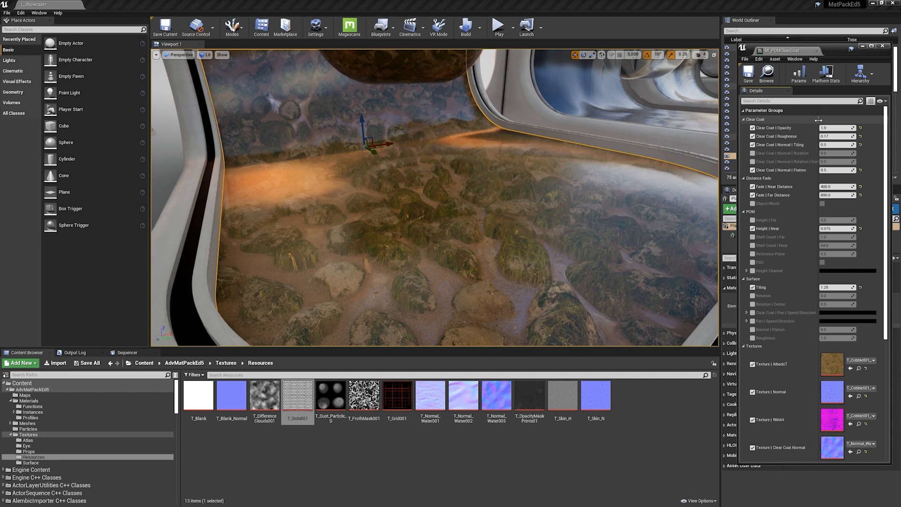
ctrl+click(453, 218)
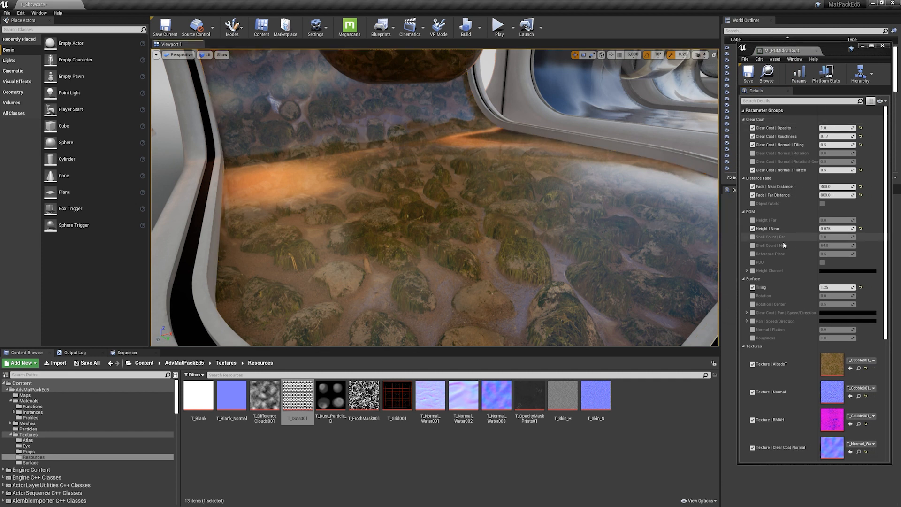
Try a different Surface Tiling on the clear coat instance, undo it, and leave the Rotation override off
click(836, 287)
drag(837, 287, 819, 287)
key(ctrl+z)
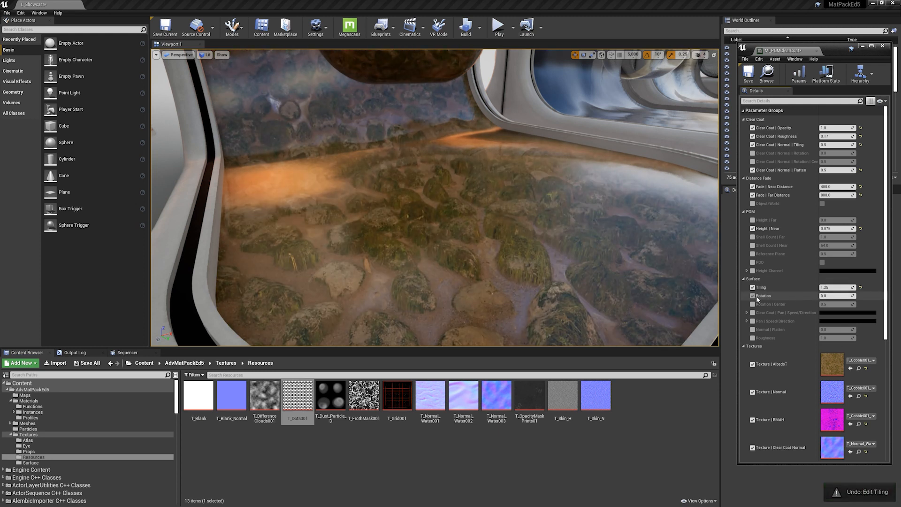
click(753, 296)
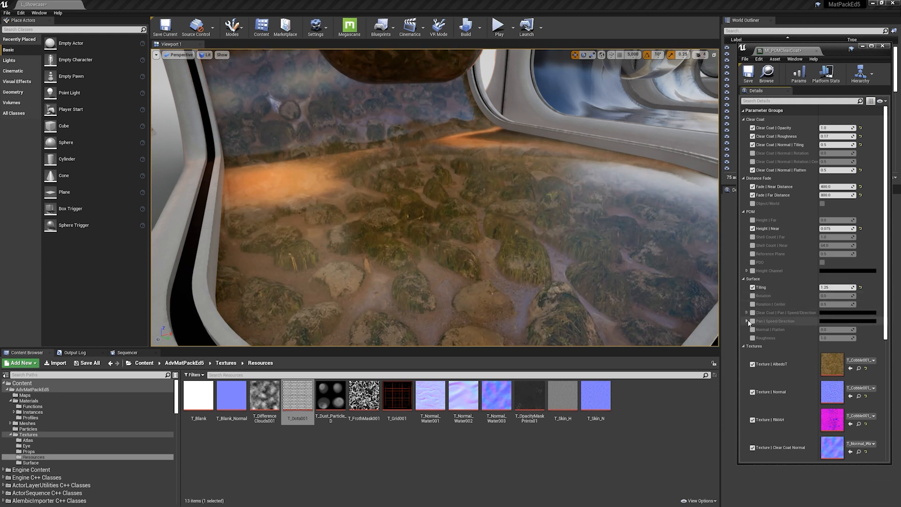
Try panning the surface with Pan | Speed/Direction R at 0.1, and reset and disable the parameter again
click(747, 321)
click(753, 321)
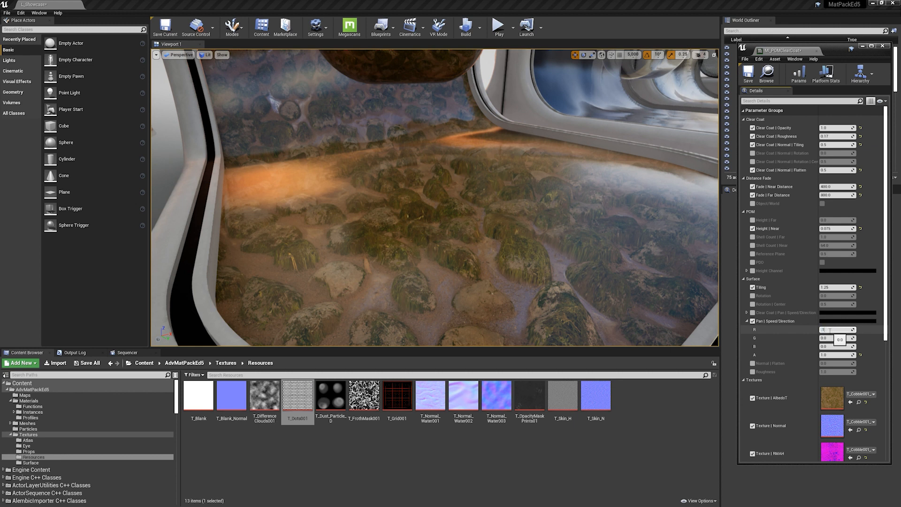
key(Return)
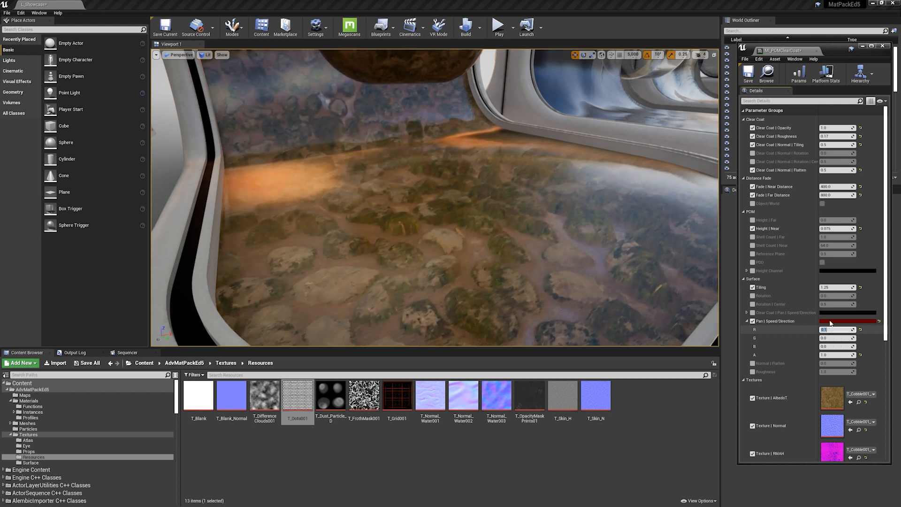
click(861, 330)
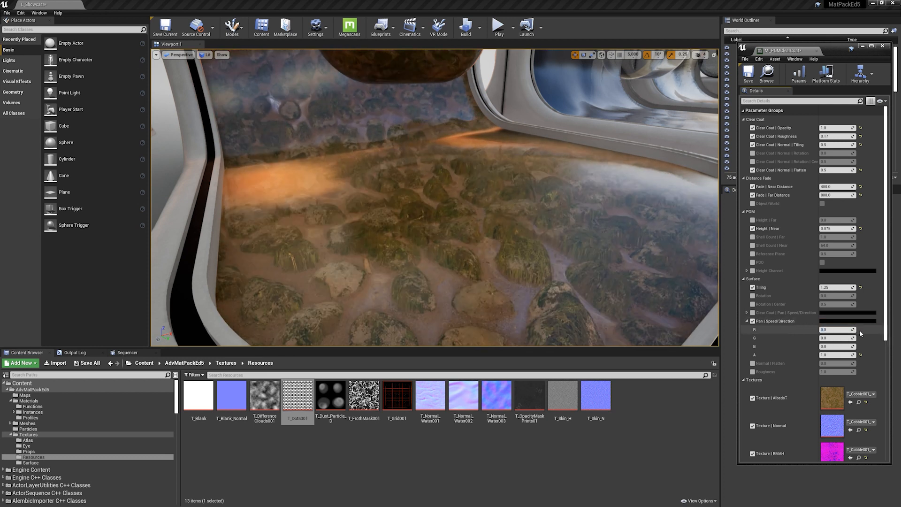
click(753, 321)
click(747, 322)
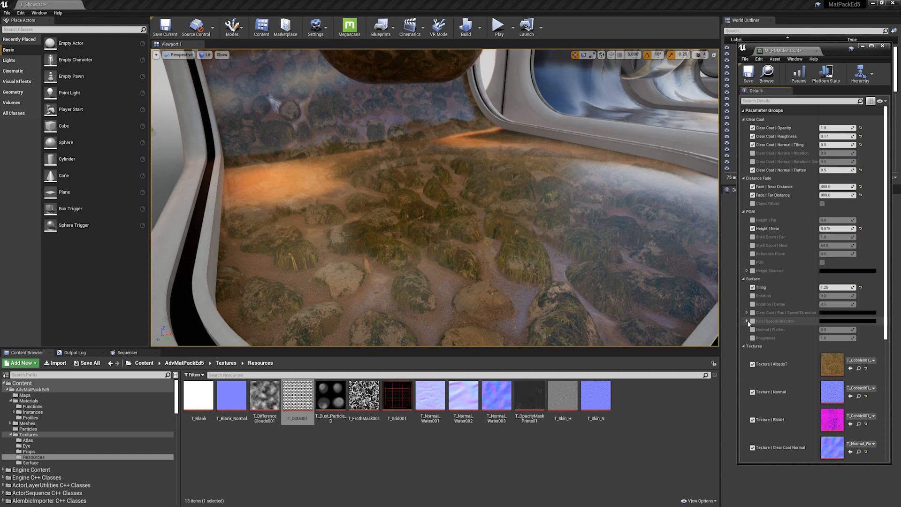
Try a different POM Height | Near value on the clear coat instance and undo it
click(753, 228)
drag(838, 231, 859, 232)
key(ctrl+z)
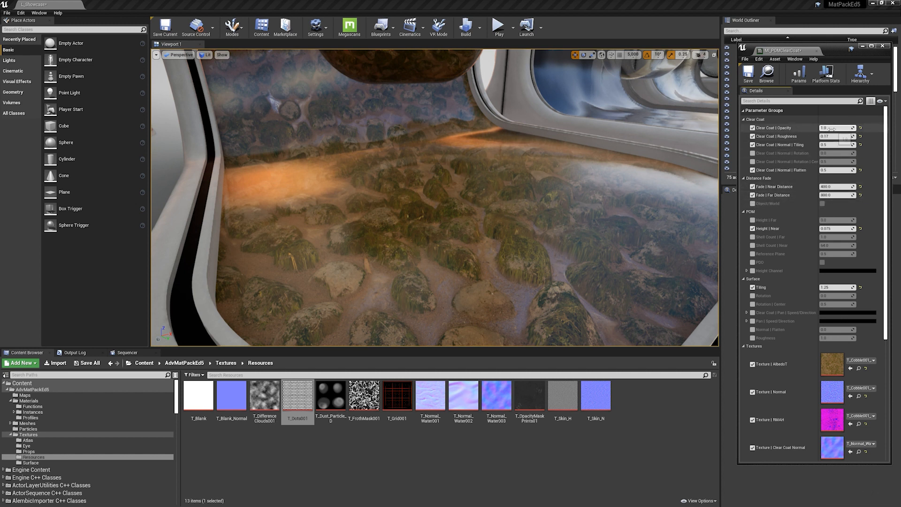
Try different Clear Coat | Opacity and Clear Coat | Roughness values, undoing both changes
drag(834, 136, 836, 136)
key(ctrl+z)
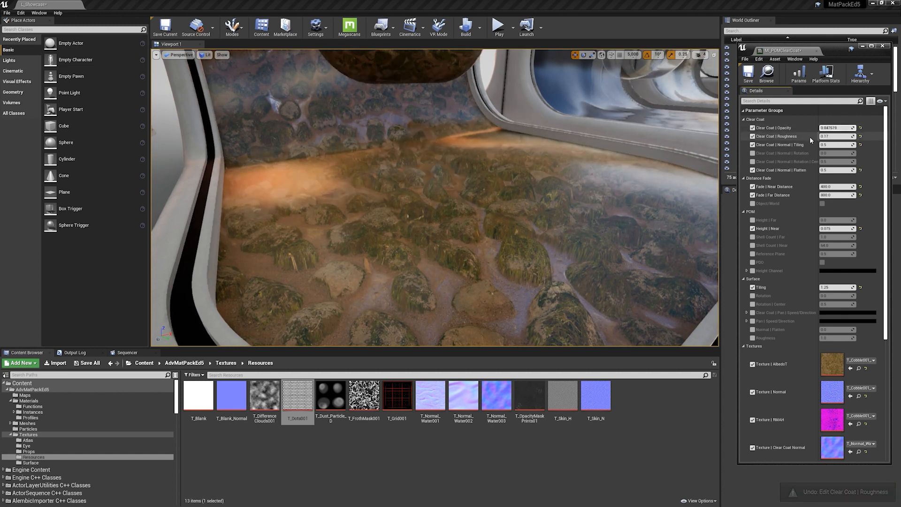
key(ctrl+z)
Try Clear Coat | Normal | Tiling at about 1.64 and Clear Coat | Normal | Flatten at about -1.5, undoing each change
drag(834, 145, 843, 144)
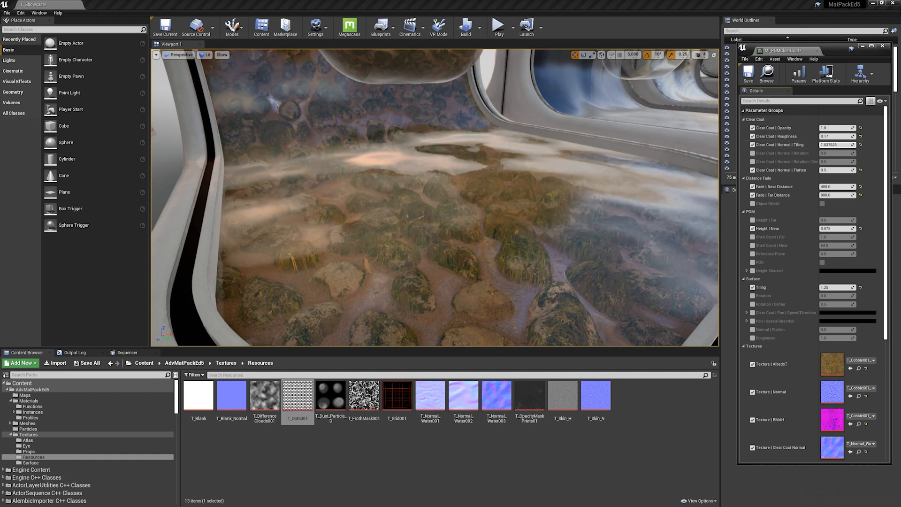
key(ctrl+z)
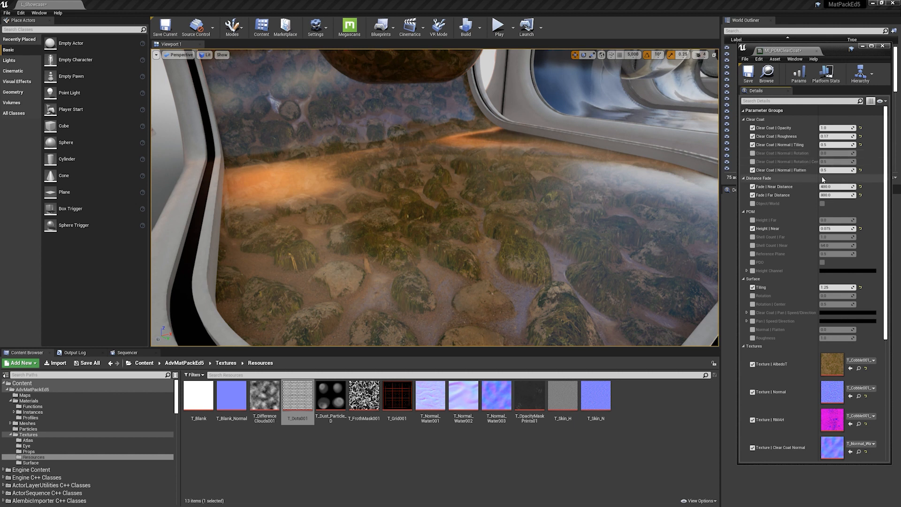
drag(836, 171, 807, 171)
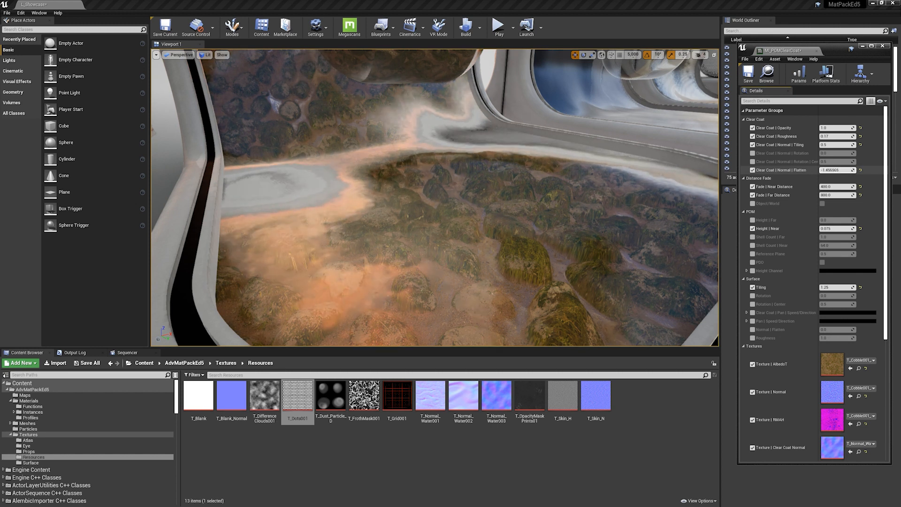
key(ctrl+z)
Review the remaining clear coat parameters, close the editor, and select and frame Capsule_NoDF5 on the Translucent platform
scroll(803, 415, down, 3)
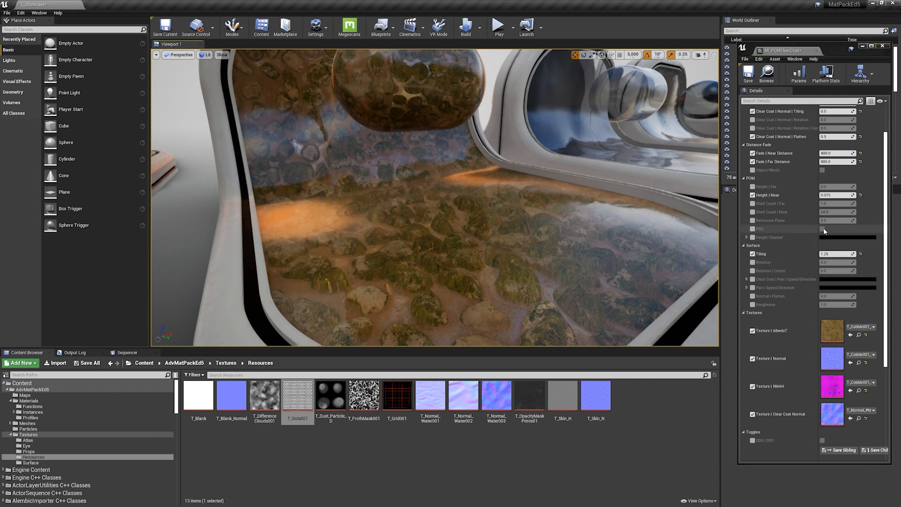
scroll(756, 214, up, 2)
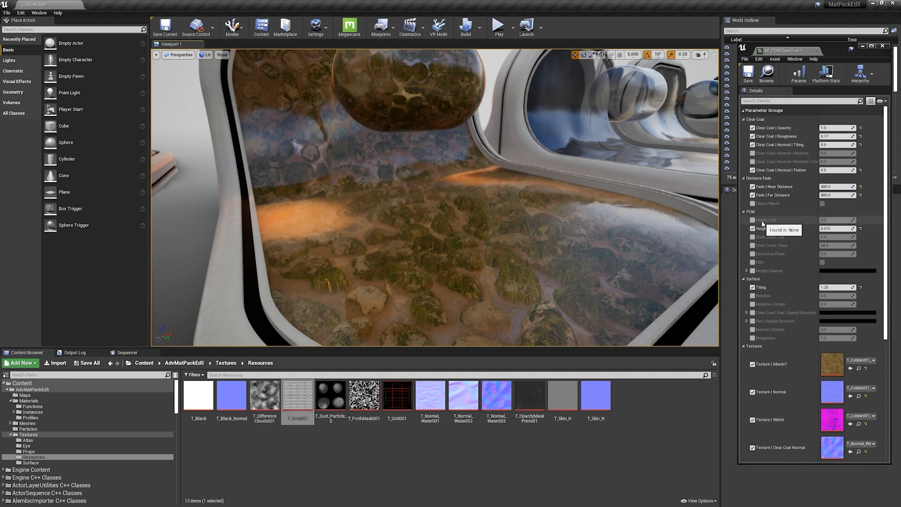
click(883, 45)
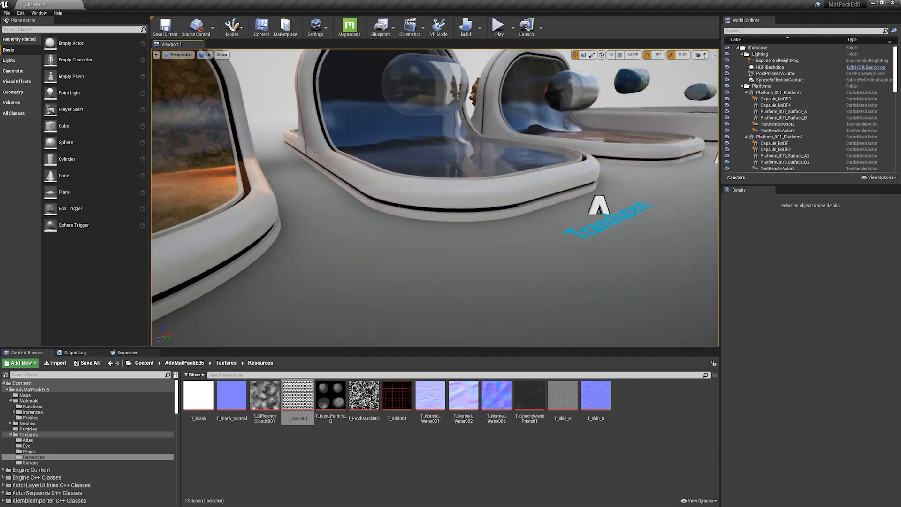
right_drag(434, 197, 401, 192)
click(401, 191)
key(f)
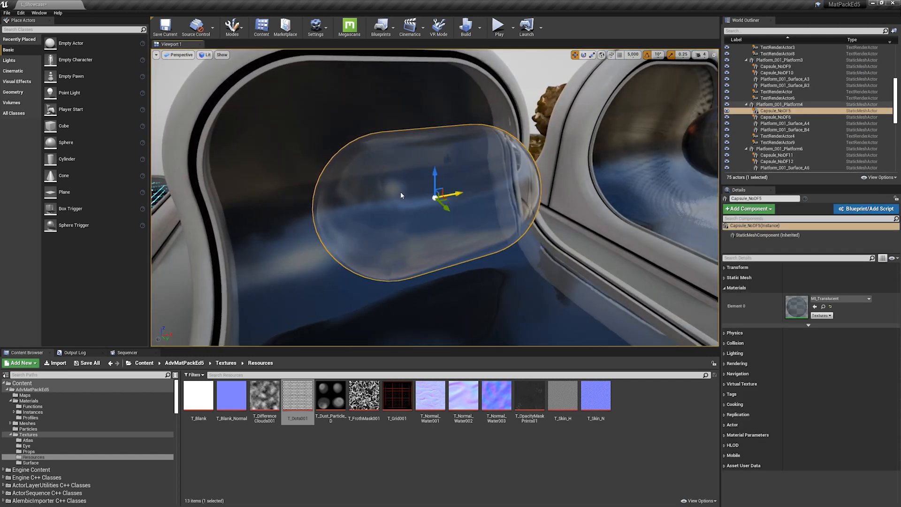
Deselect the translucent capsule and examine its transparency and refraction from the side
key(Escape)
right_drag(398, 231, 335, 199)
right_drag(447, 226, 367, 226)
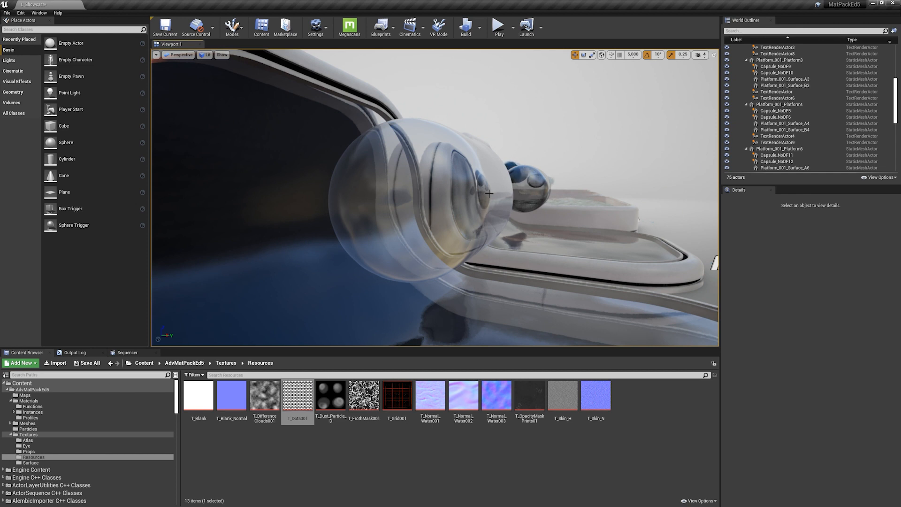
mouse_move(436, 207)
right_down()
mouse_move(396, 208)
mouse_move(435, 209)
right_up()
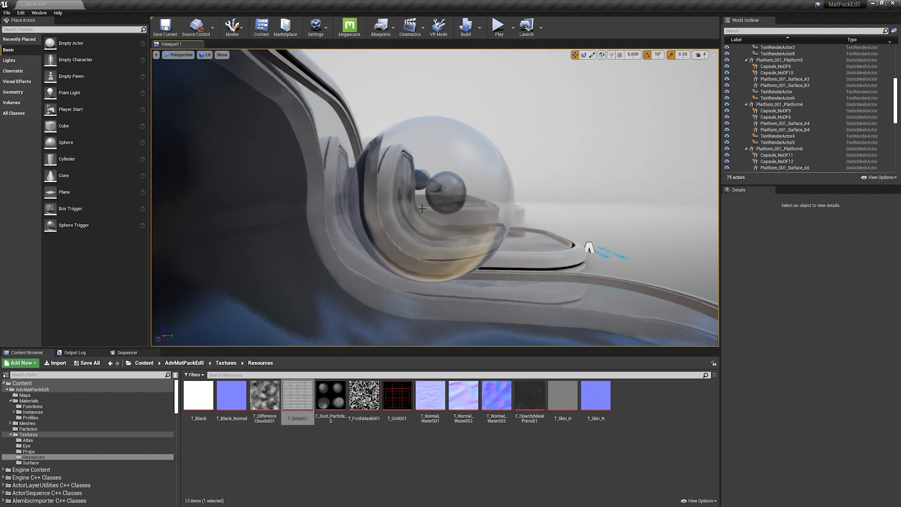
mouse_move(475, 200)
right_down()
mouse_move(464, 202)
mouse_move(493, 201)
right_up()
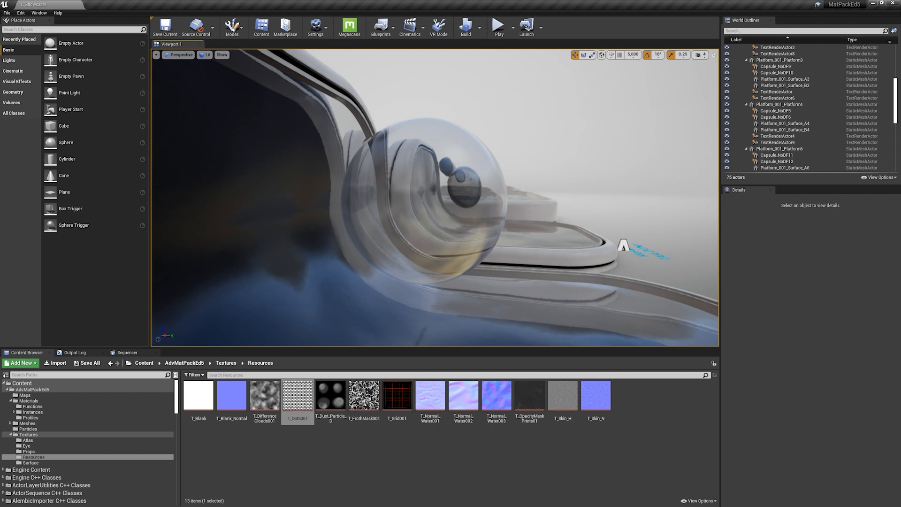
Reselect the capsule and open its MI_Translucent instance in a maximized editor with the material preview viewport shown
click(496, 199)
double_click(793, 307)
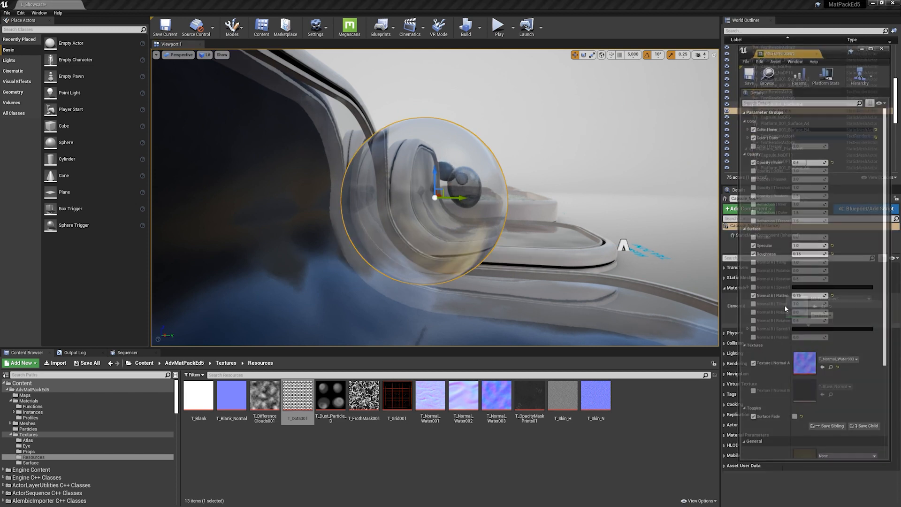
right_drag(558, 183, 497, 192)
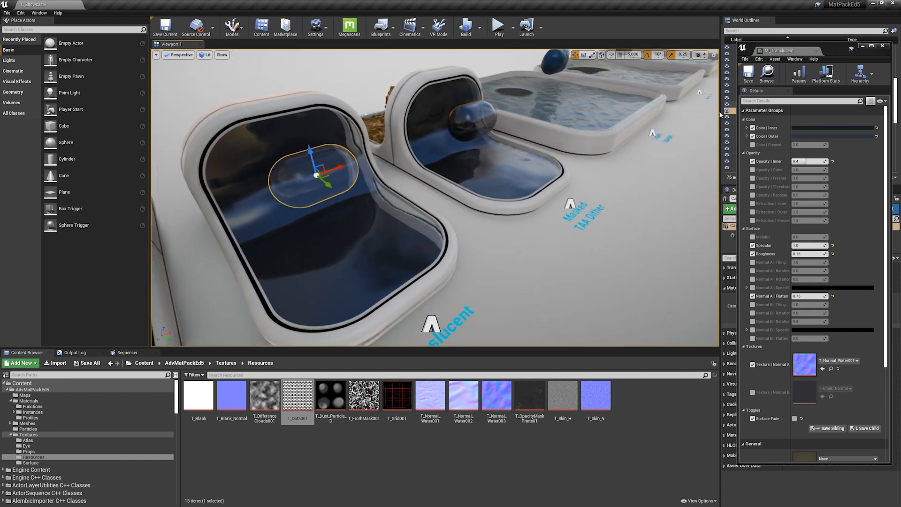
click(872, 45)
click(56, 12)
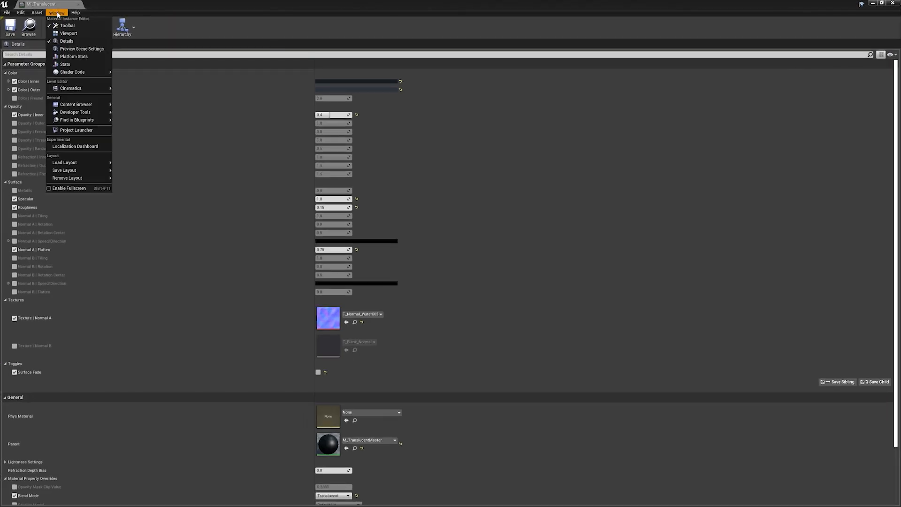
click(66, 34)
scroll(463, 264, down, 3)
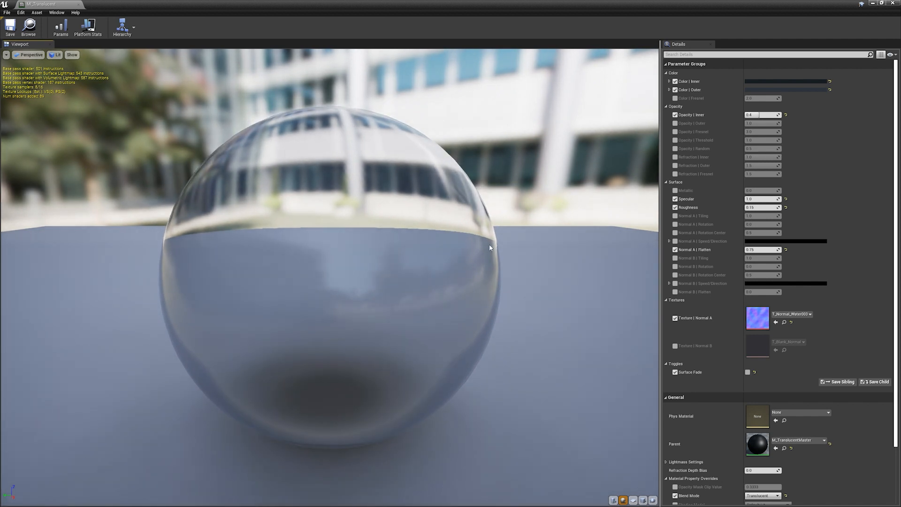
Orbit the preview sphere and try different Opacity | Inner and Opacity | Outer values, undoing each change
drag(490, 245, 423, 237)
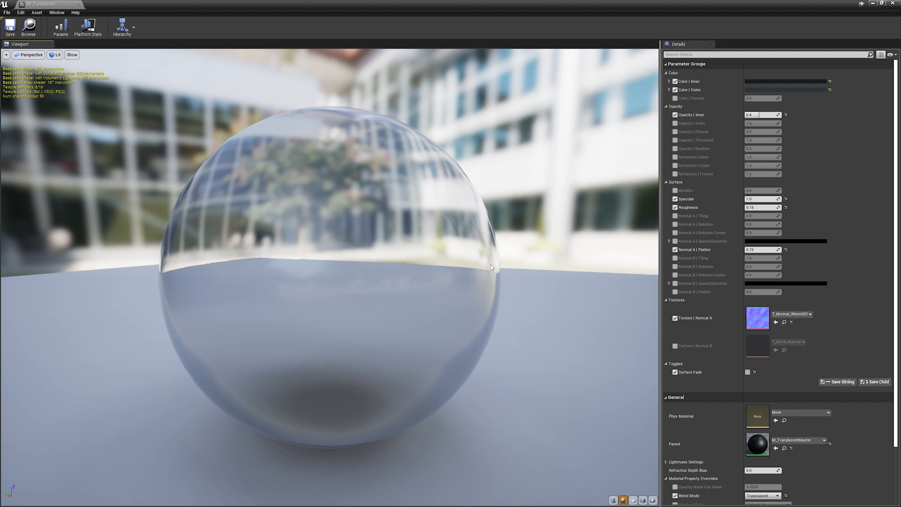
mouse_move(759, 115)
mouse_down()
mouse_move(770, 114)
mouse_move(756, 122)
mouse_up()
key(ctrl+z)
click(676, 123)
key(ctrl+z)
key(ctrl+z)
key(ctrl+z)
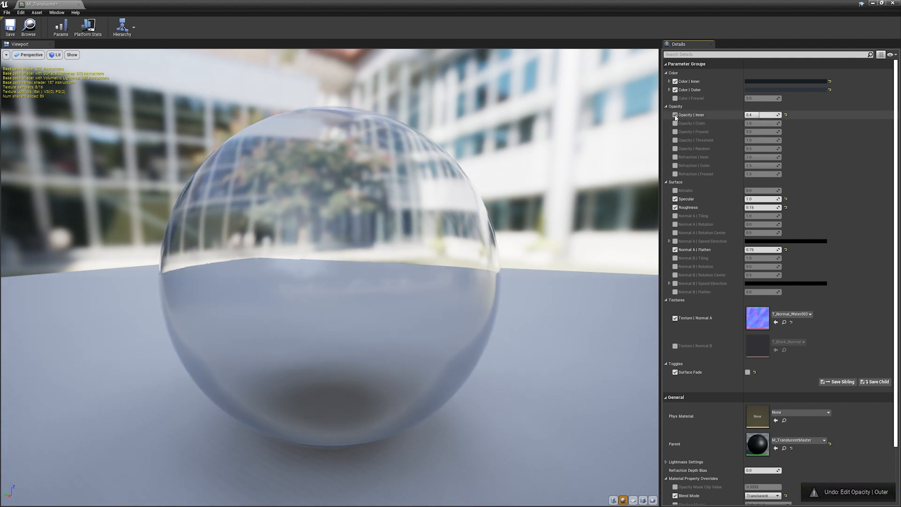
Override Opacity | Fresnel and try another value, undoing the change and the override
click(676, 132)
click(675, 114)
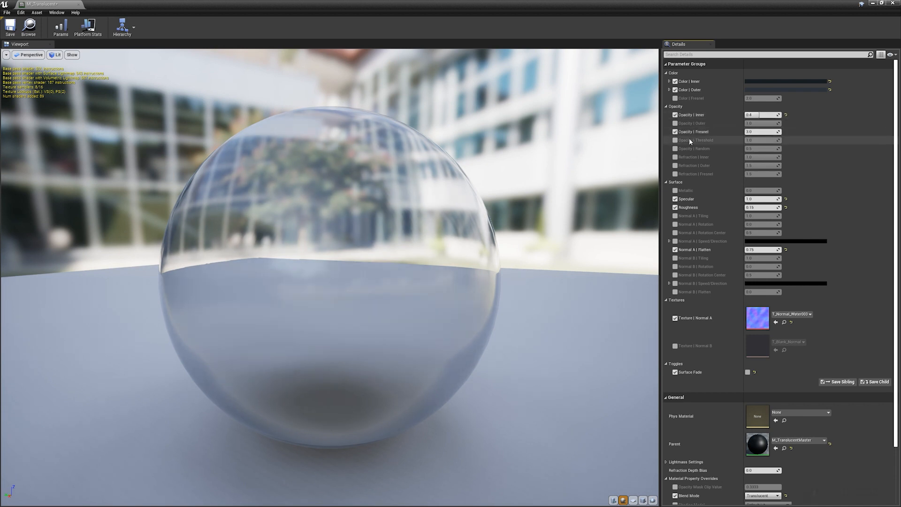
mouse_move(763, 131)
mouse_down()
mouse_move(746, 132)
mouse_move(754, 132)
mouse_up()
key(ctrl+z)
key(ctrl+z)
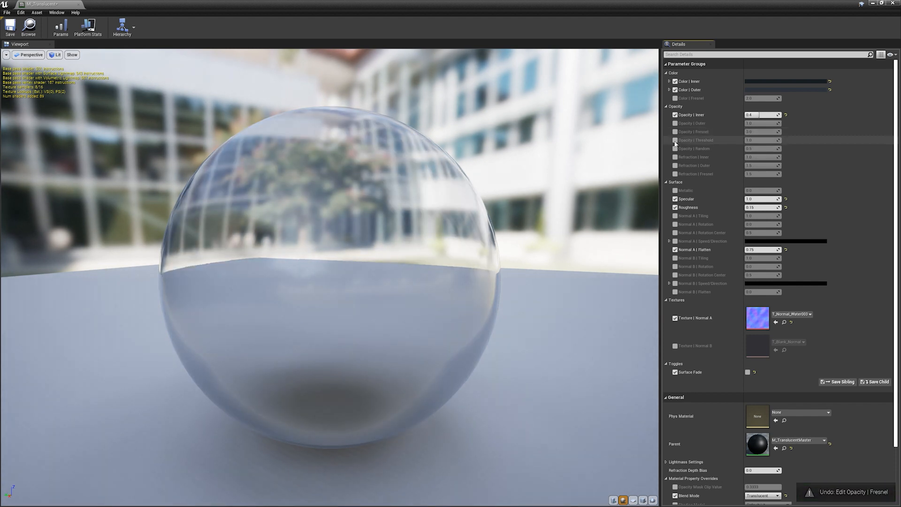
Try a different Opacity | Threshold and a Refraction | Inner of about 0.53, undoing both changes
click(675, 140)
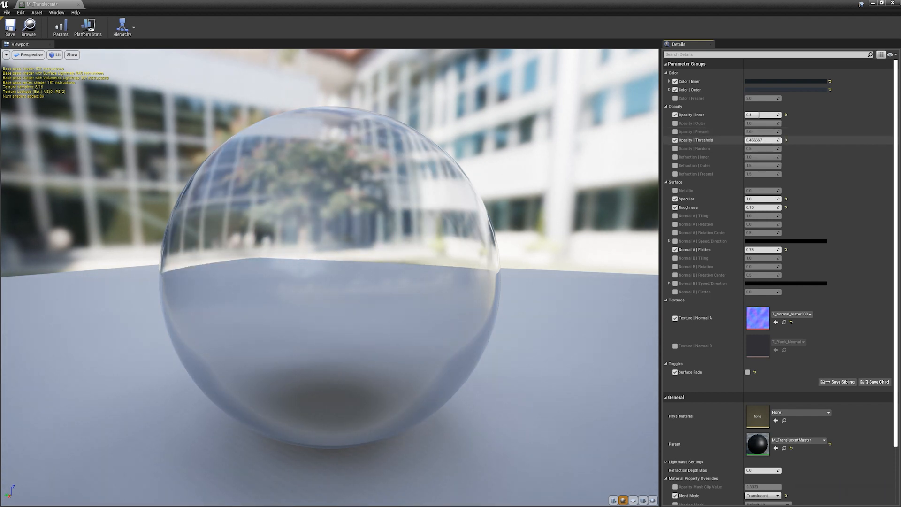
key(ctrl+z)
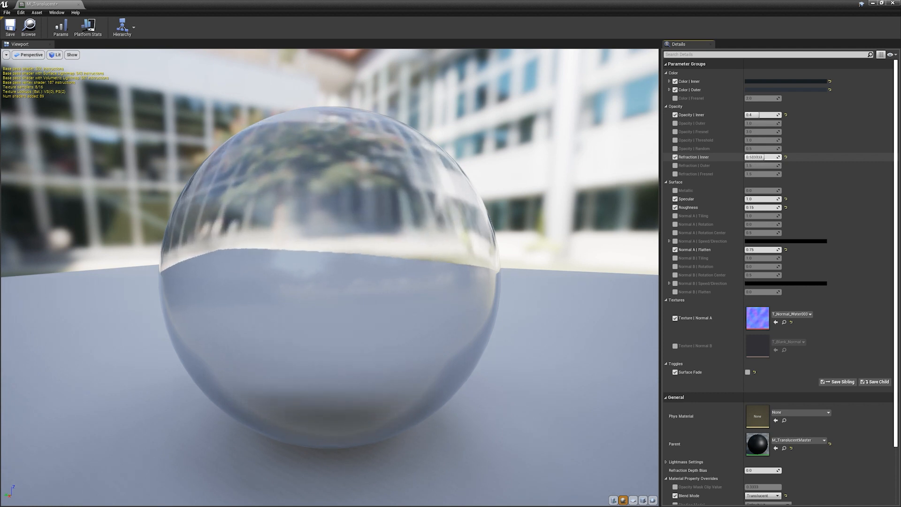
key(ctrl+z)
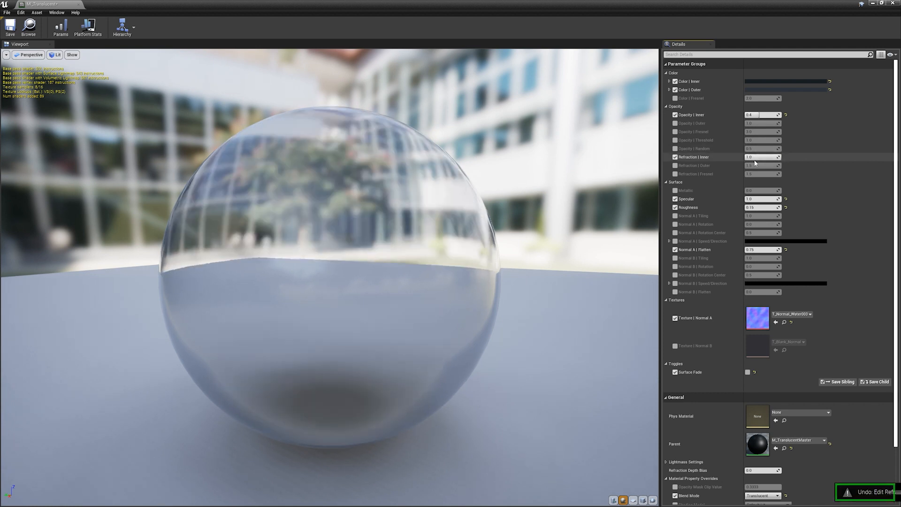
Try Refraction | Outer at about 0.08, undo it, and disable the Outer and Inner refraction overrides
click(675, 165)
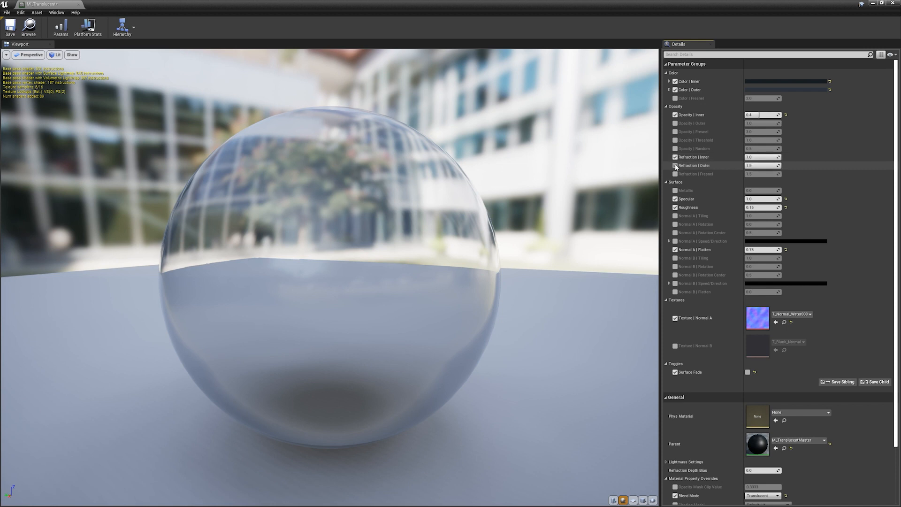
drag(775, 165, 752, 165)
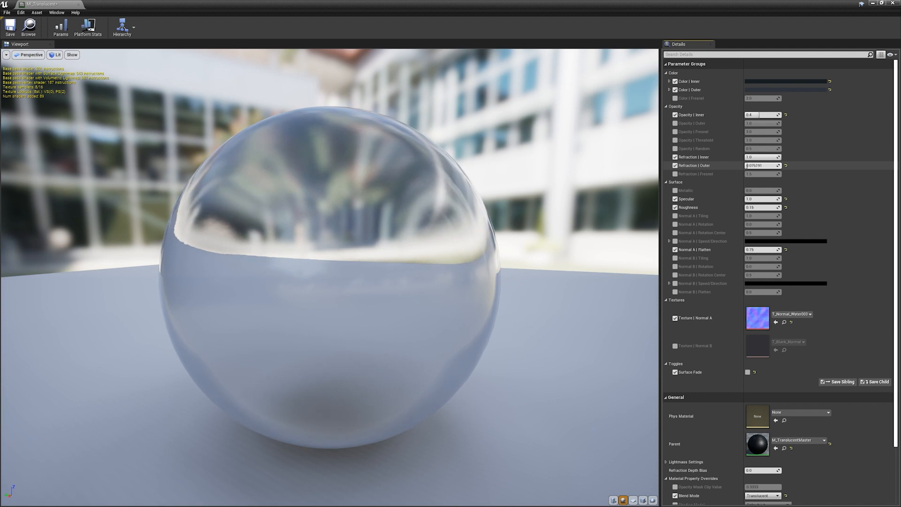
key(ctrl+z)
click(676, 166)
click(676, 157)
Override Refraction | Fresnel and try a higher value, undoing the change and the override
click(675, 174)
mouse_move(760, 174)
mouse_down()
mouse_move(817, 174)
mouse_move(760, 173)
mouse_move(775, 174)
mouse_up()
key(ctrl+z)
key(ctrl+z)
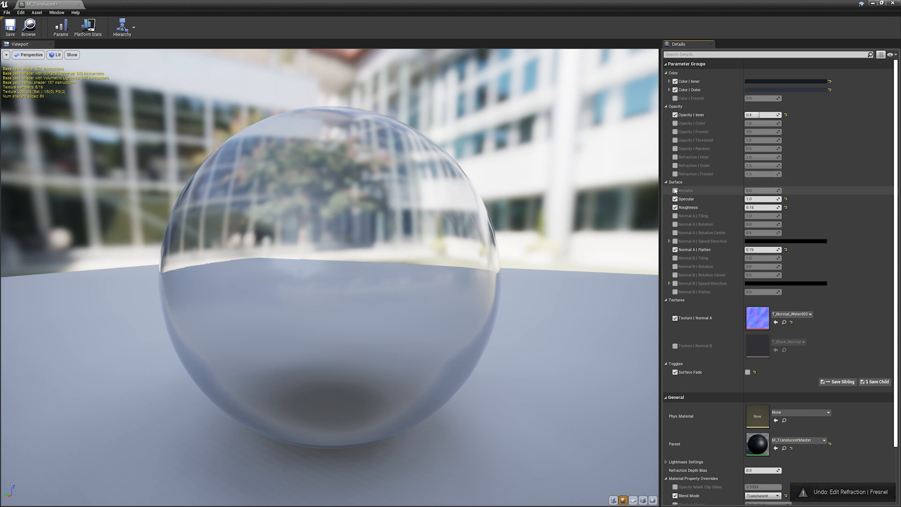
Try Metallic at 1, set it back to 0, and disable its override
click(755, 191)
text(1)
key(Return)
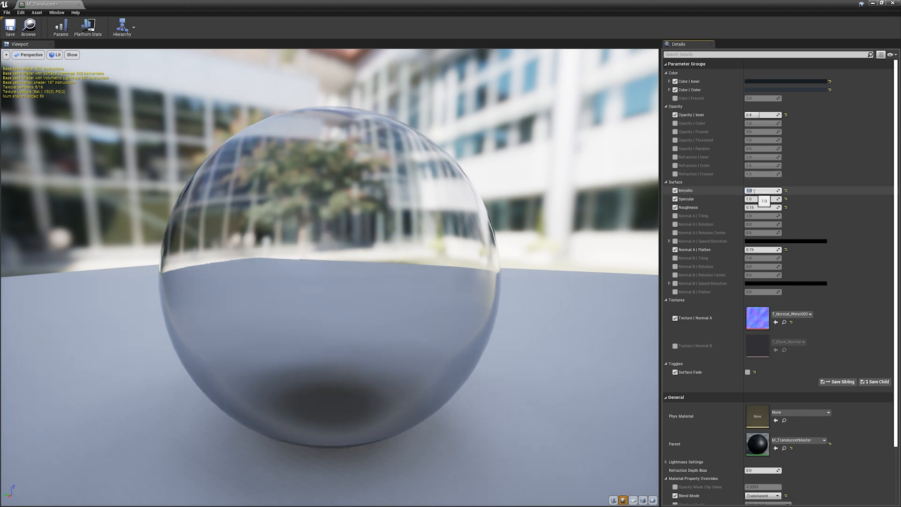
text(0)
key(Return)
click(675, 191)
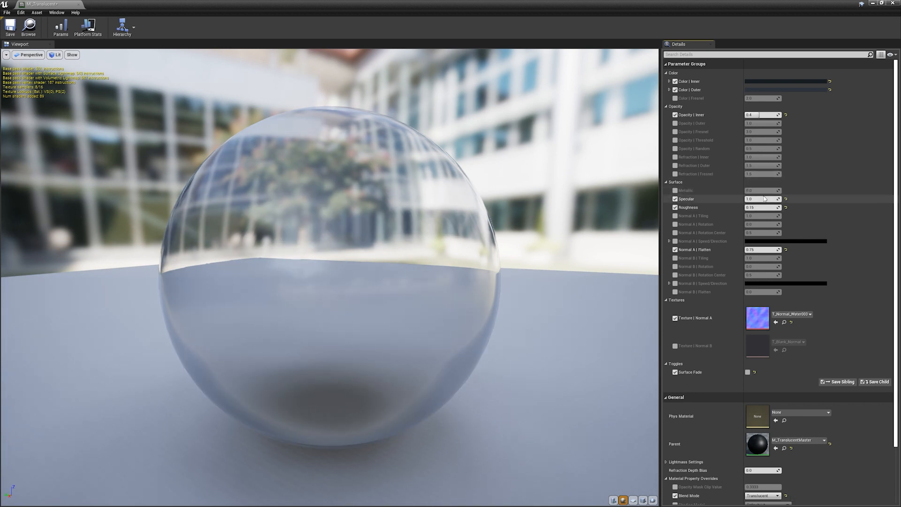
Try different Specular and Roughness values on the preview sphere, undoing each change
mouse_move(770, 199)
mouse_down()
mouse_move(748, 199)
mouse_move(779, 199)
mouse_up()
key(ctrl+z)
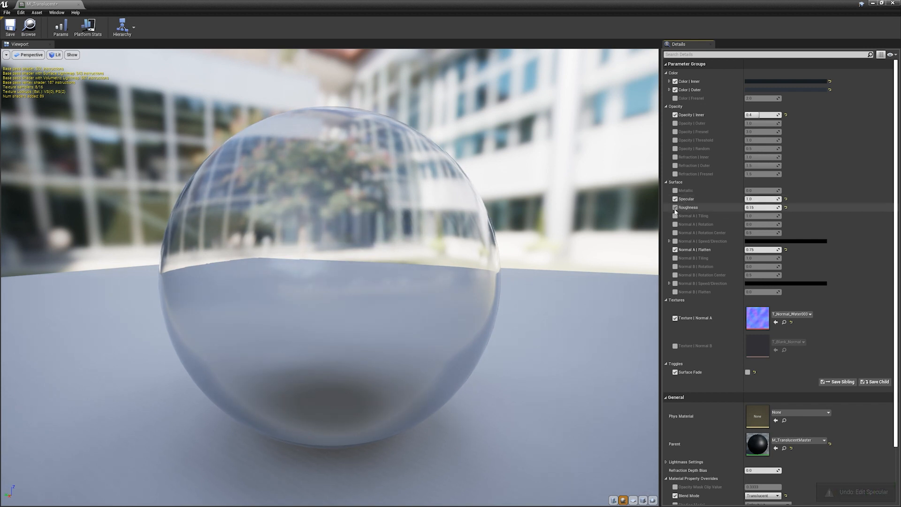
drag(765, 209, 784, 209)
key(ctrl+z)
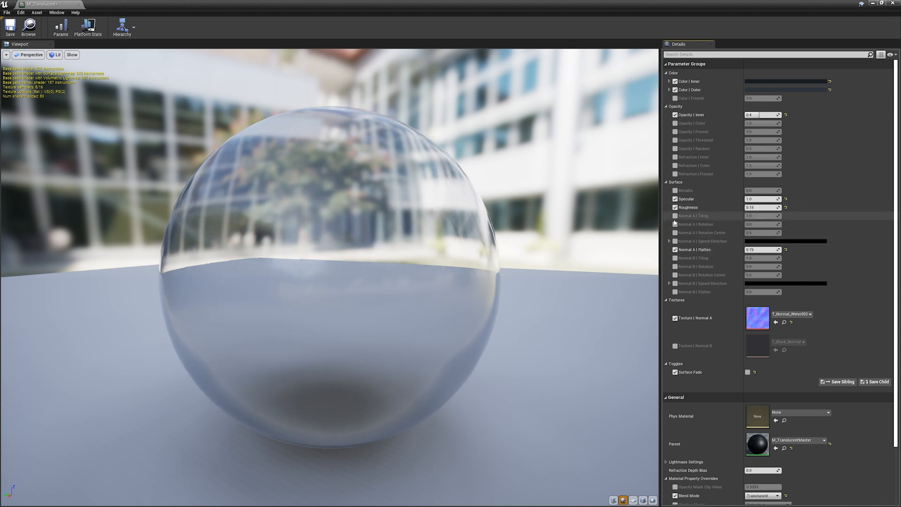
Try Normal A | Tiling at about 2.9 and Normal A | Flatten at about -0.56, undoing both and disabling the tiling override
drag(749, 216, 795, 216)
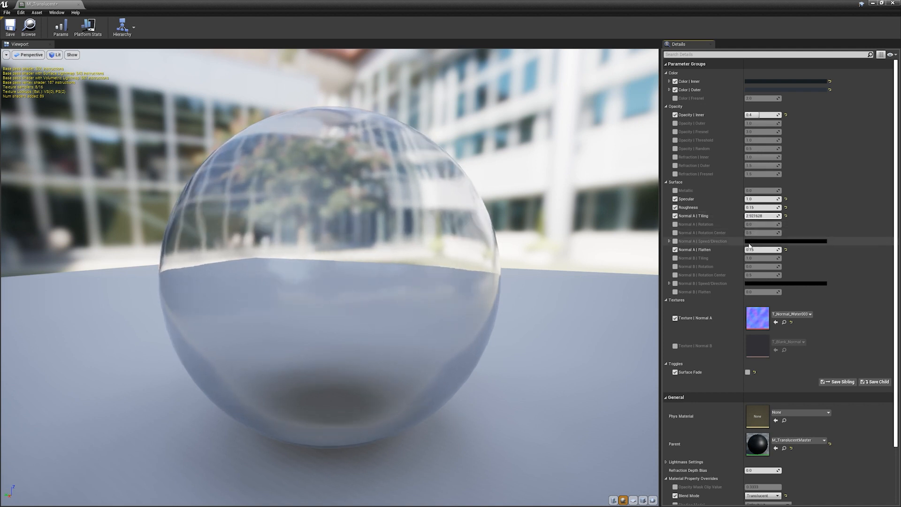
text(0)
key(Return)
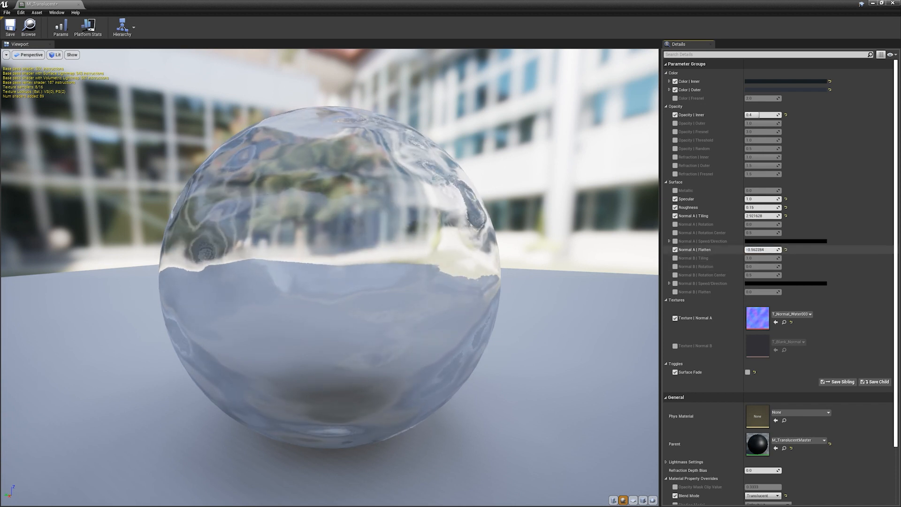
key(ctrl+z)
key(ctrl+z)
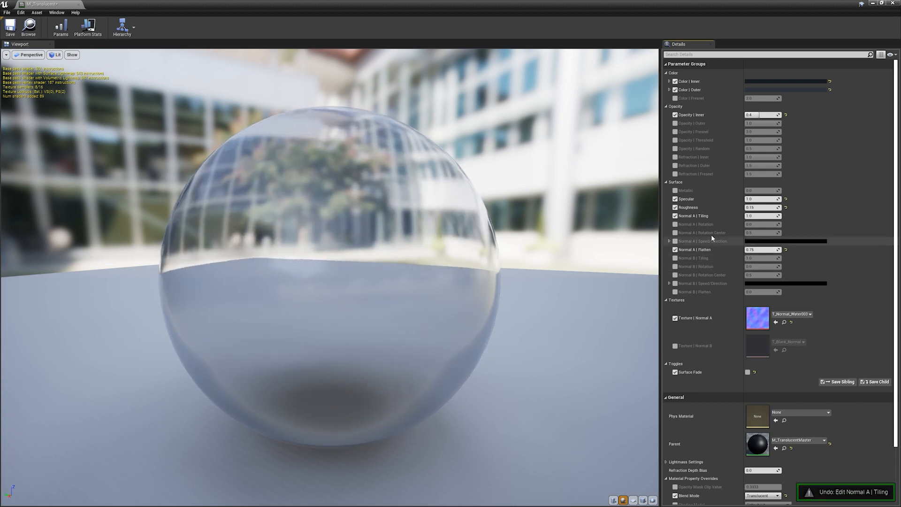
click(675, 216)
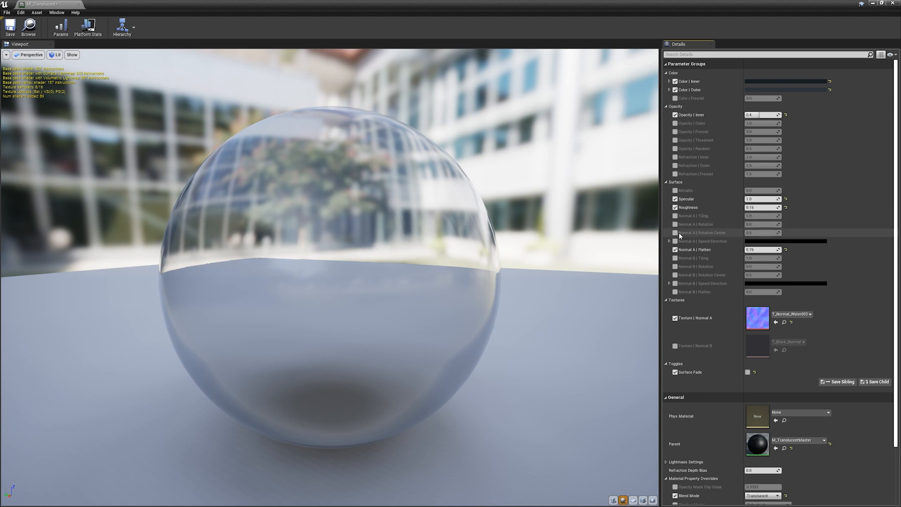
Try an R value of 1 for Normal A | Speed/Direction, reset it, and disable and collapse the parameter
click(676, 241)
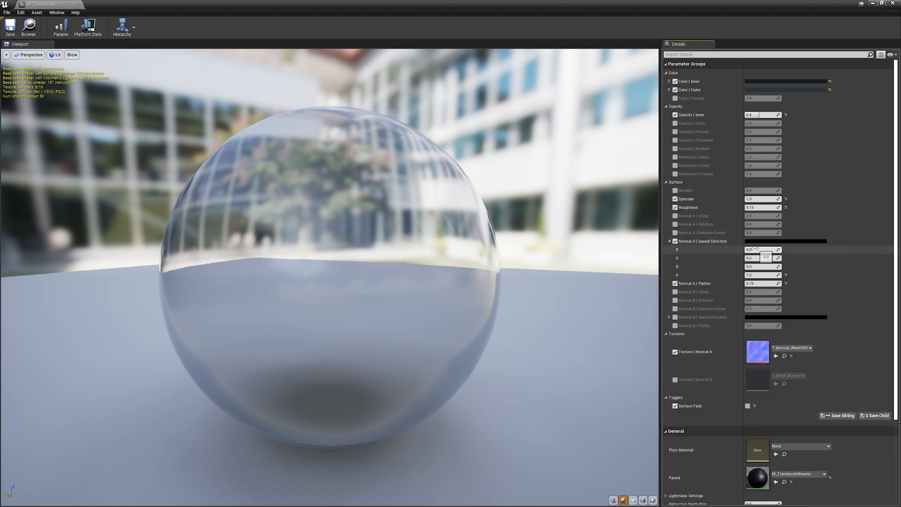
text(1)
key(Return)
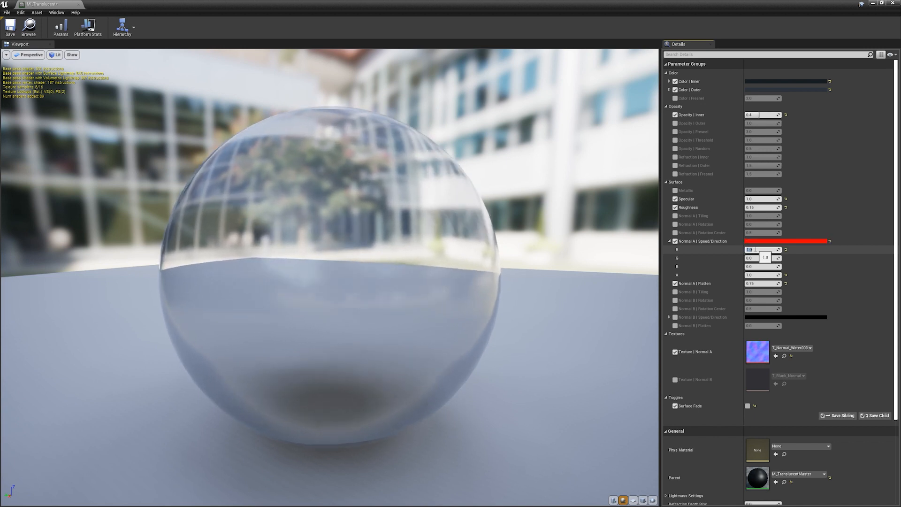
click(787, 251)
click(675, 241)
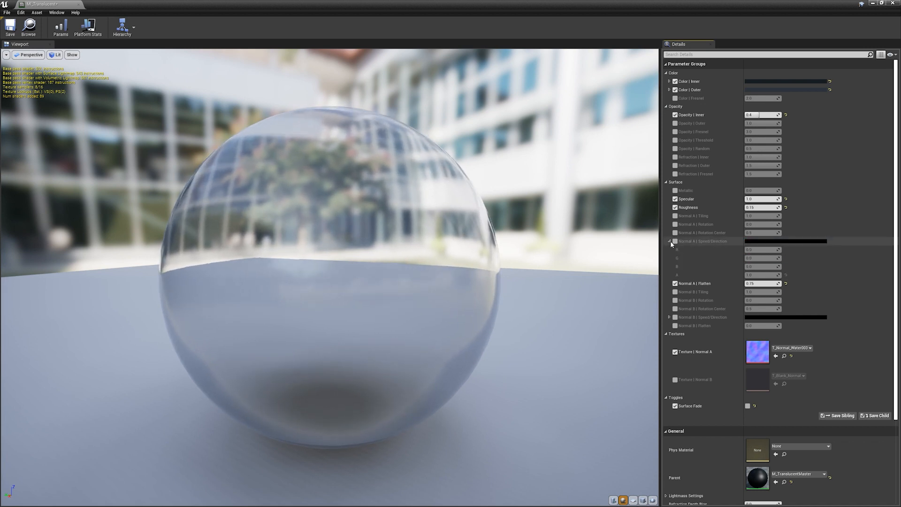
click(670, 241)
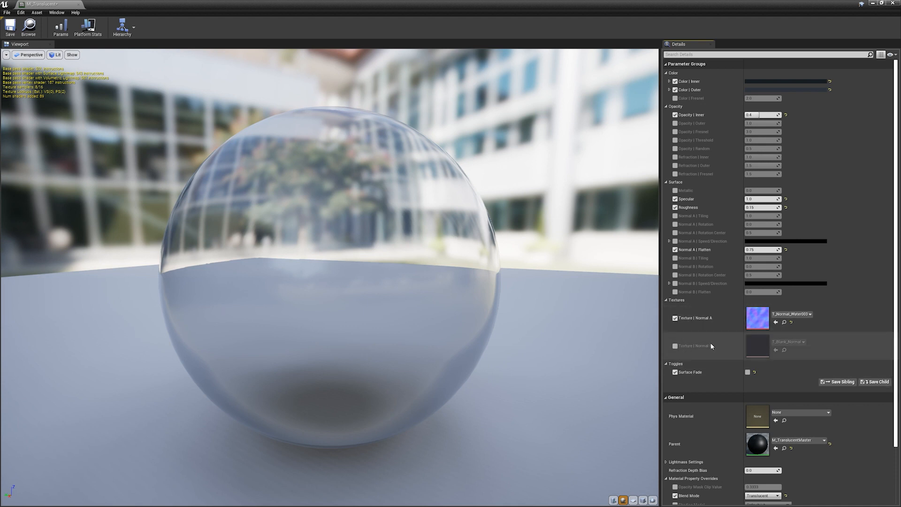
Preview the translucent material on a plane and examine its reflections and transparency from several angles
click(634, 500)
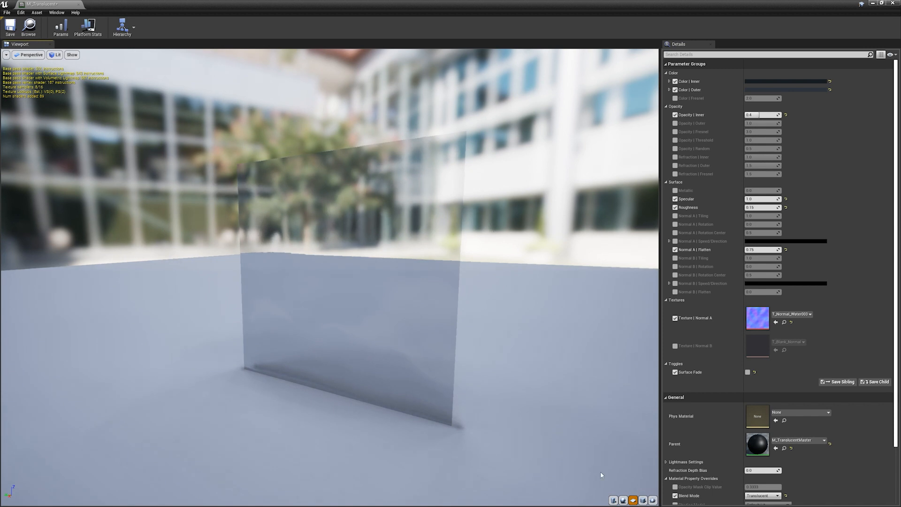
drag(329, 277, 427, 323)
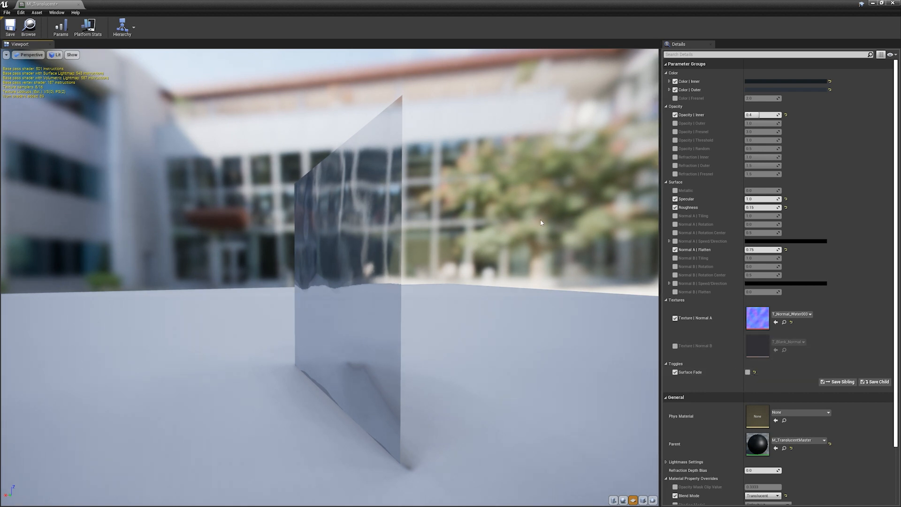
drag(399, 359, 7, 383)
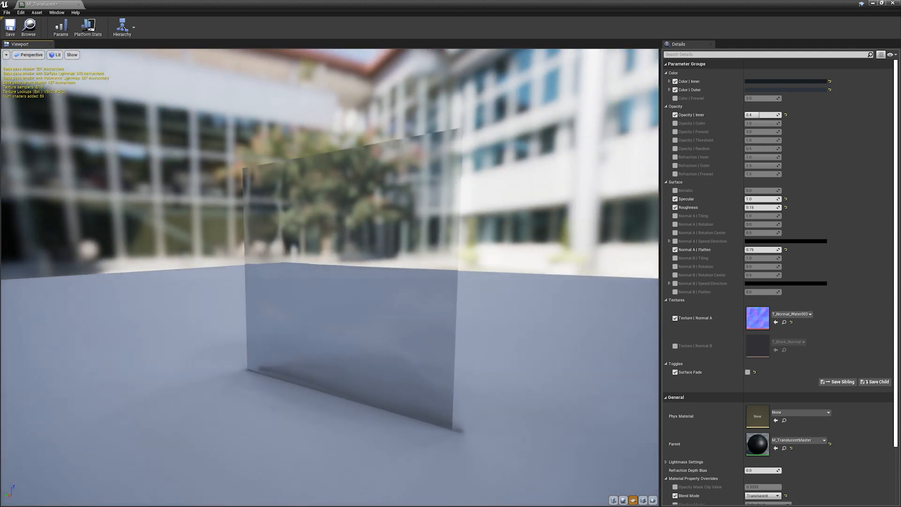
Close the material editor and frame Capsule_NoDF12 on the Masked TAA Dither platform
click(894, 3)
click(474, 131)
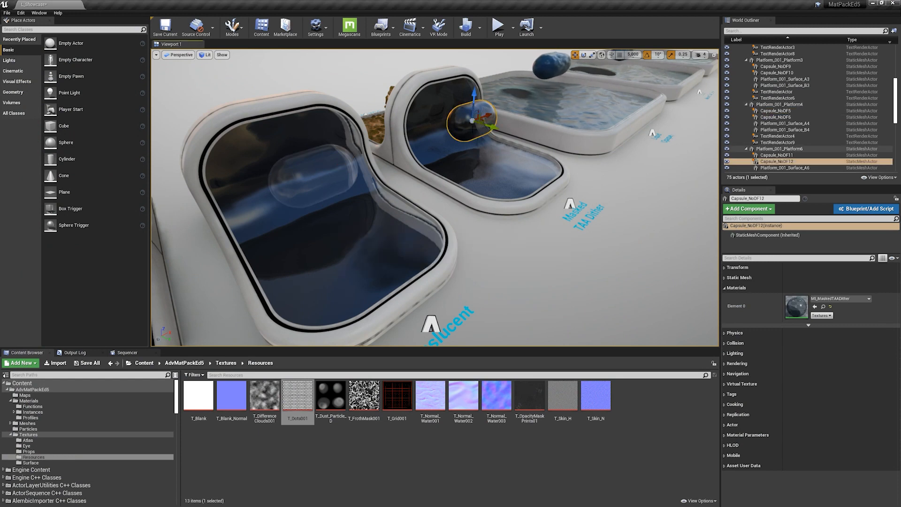
key(f)
key(Escape)
right_drag(435, 198, 461, 223)
Open the capsule's MI_MaskedTAADither instance in a floating editor with a wider name column and examine the deselected capsule beside it
click(440, 149)
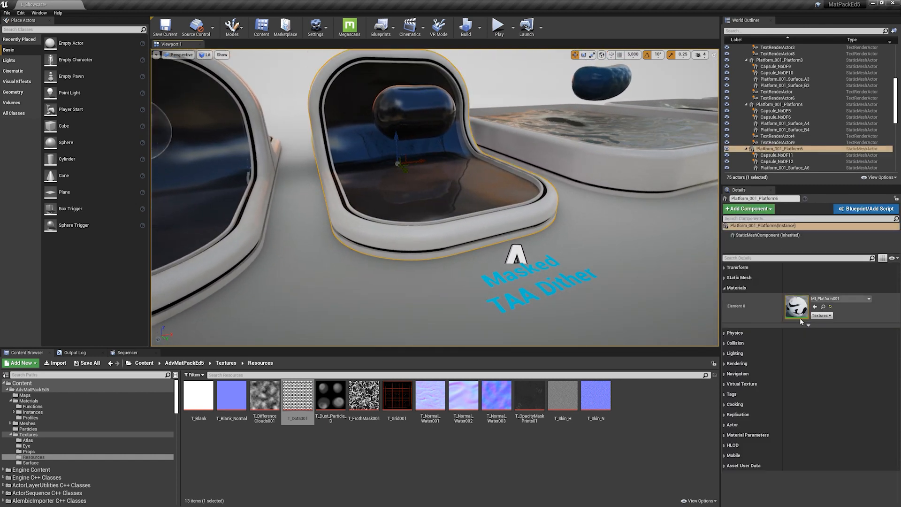
double_click(792, 304)
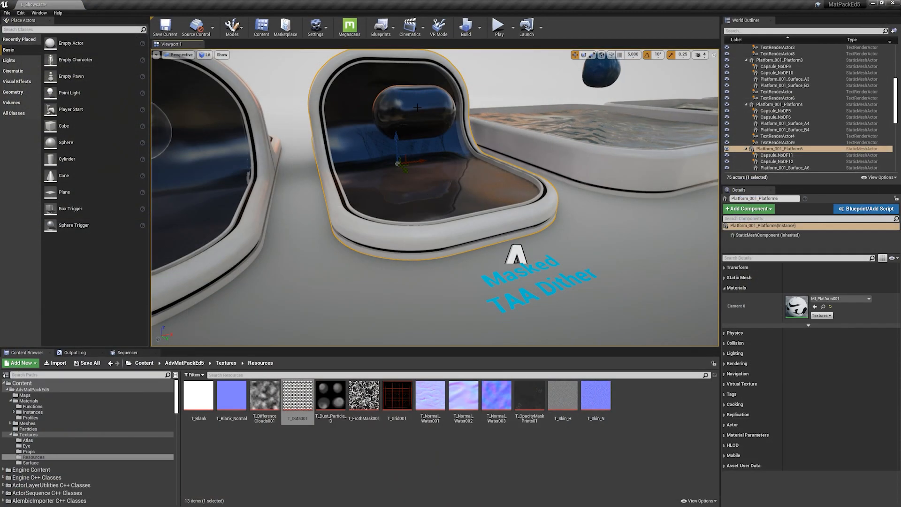
click(417, 107)
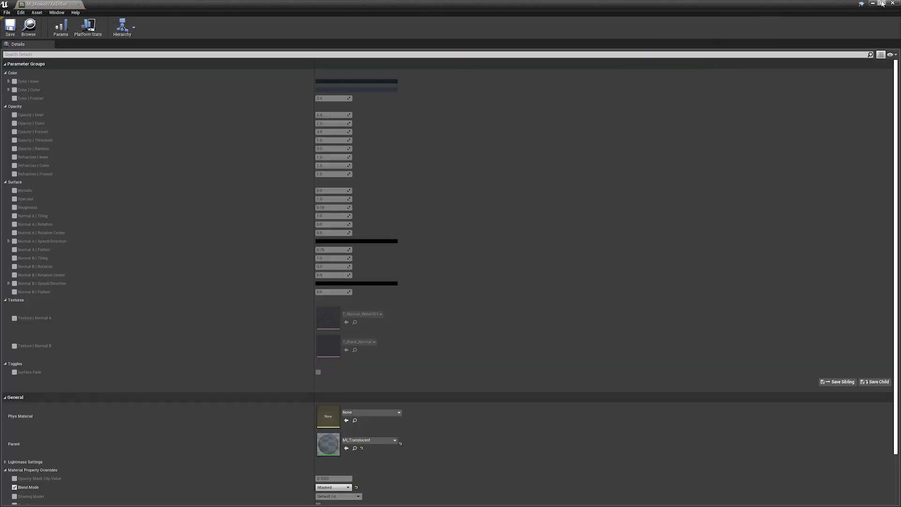
click(883, 3)
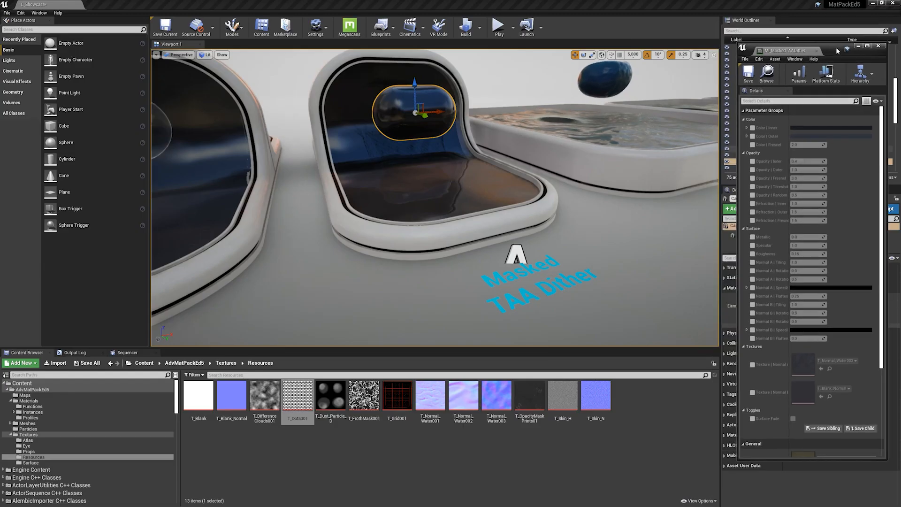
drag(833, 48, 832, 46)
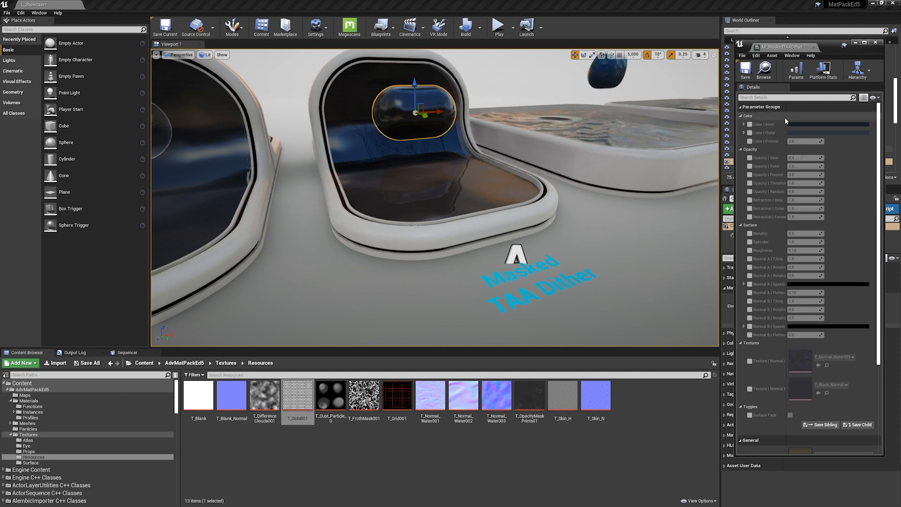
drag(786, 117, 812, 123)
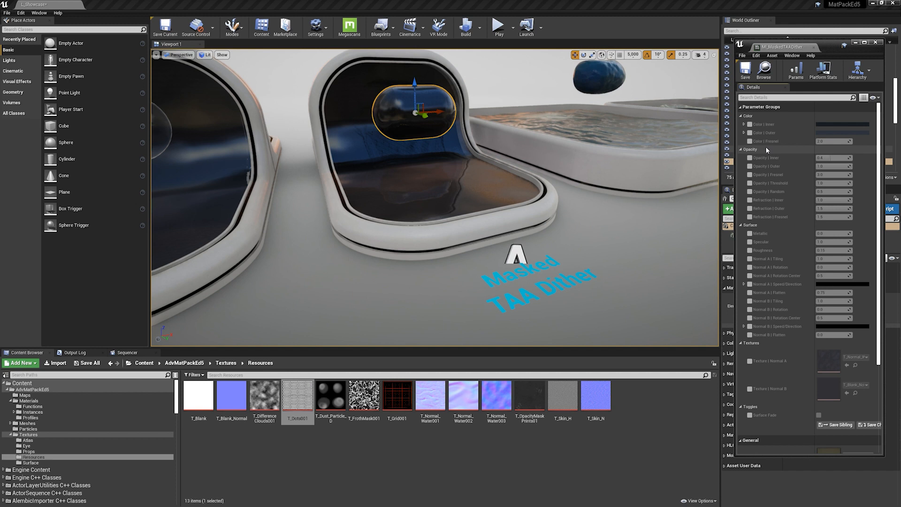
click(410, 163)
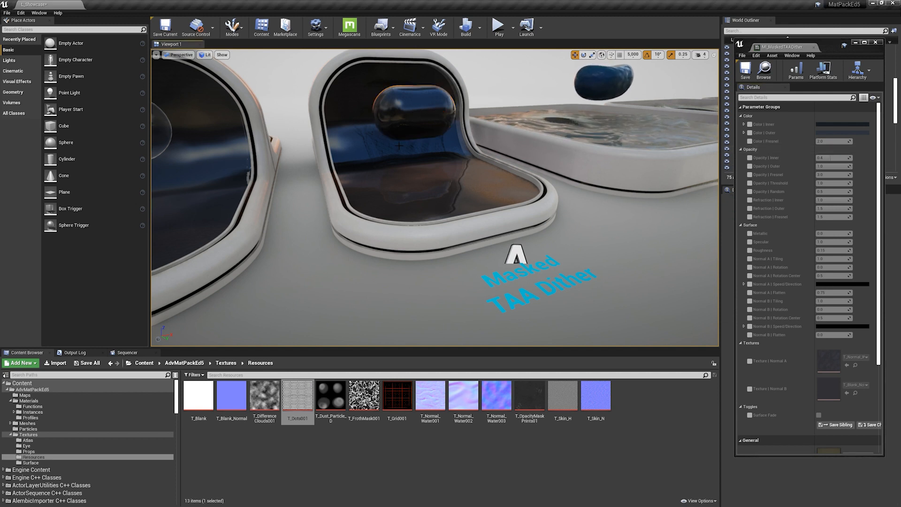
right_drag(410, 163, 486, 159)
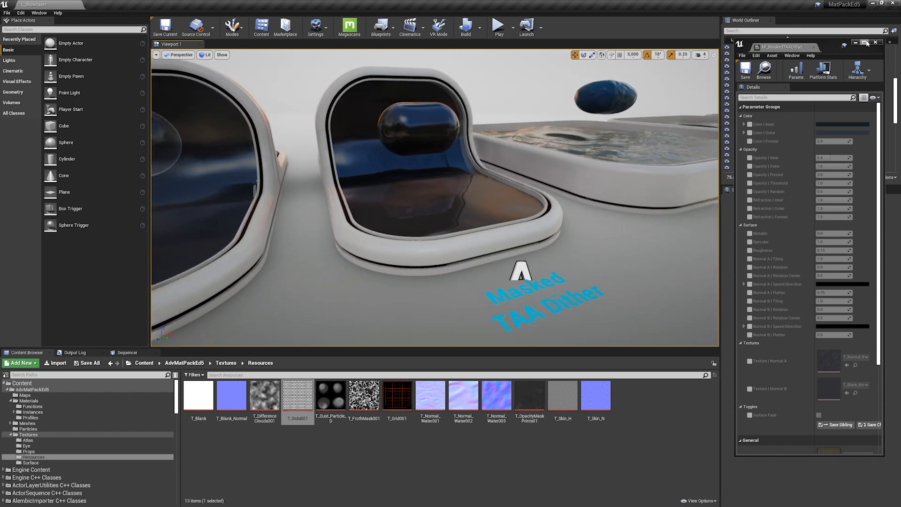
Maximize the MI_MaskedTAADither editor, show its preview viewport, and examine the material on a sphere from several angles
click(866, 42)
click(56, 13)
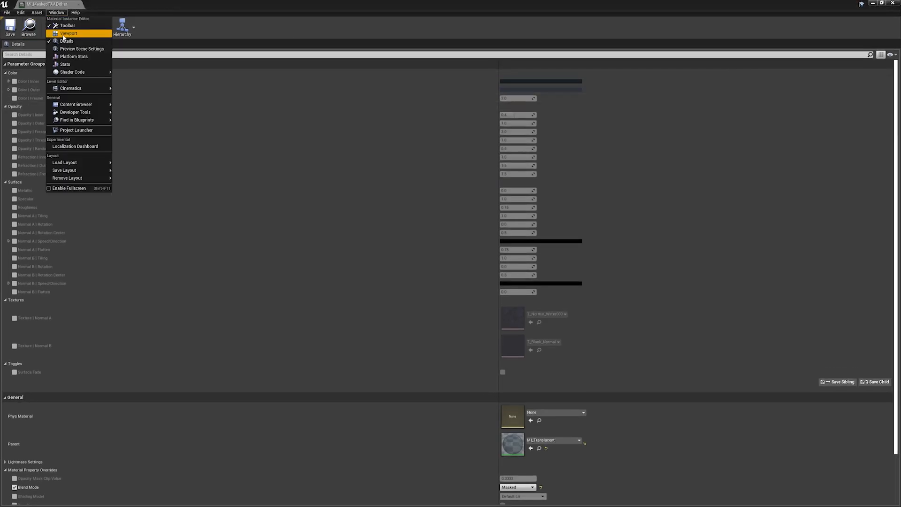
click(64, 34)
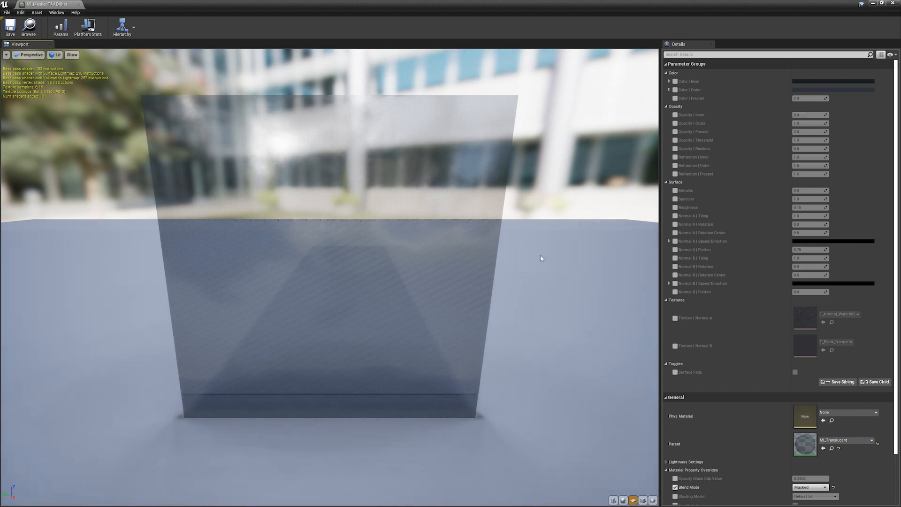
click(623, 500)
drag(453, 334, 324, 321)
scroll(451, 336, up, 3)
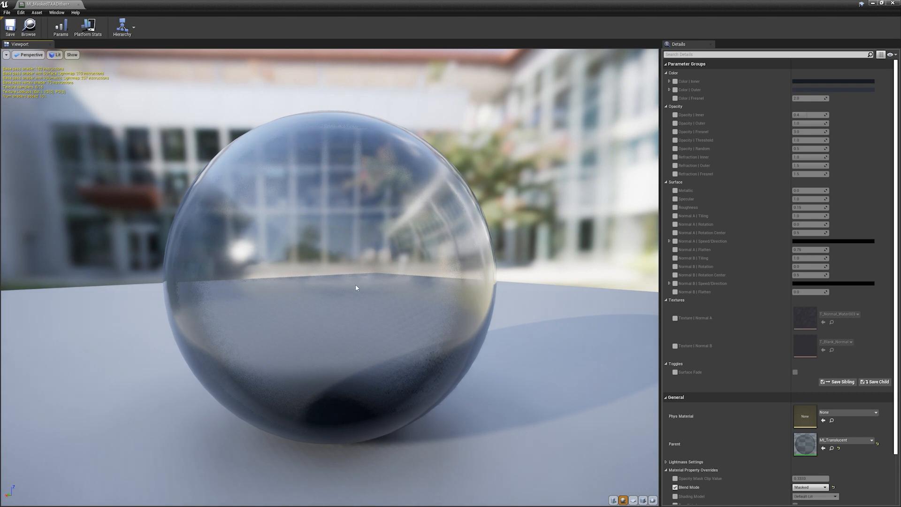
scroll(355, 321, down, 2)
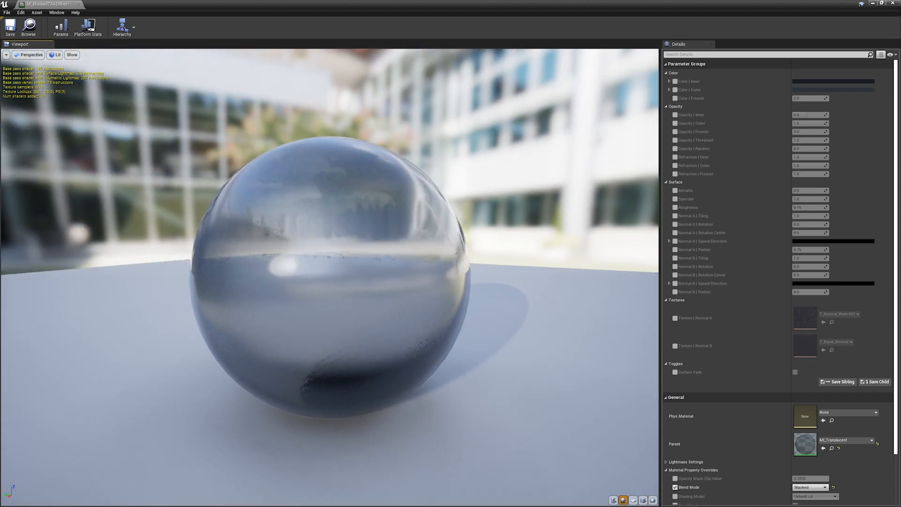
drag(311, 321, 312, 321)
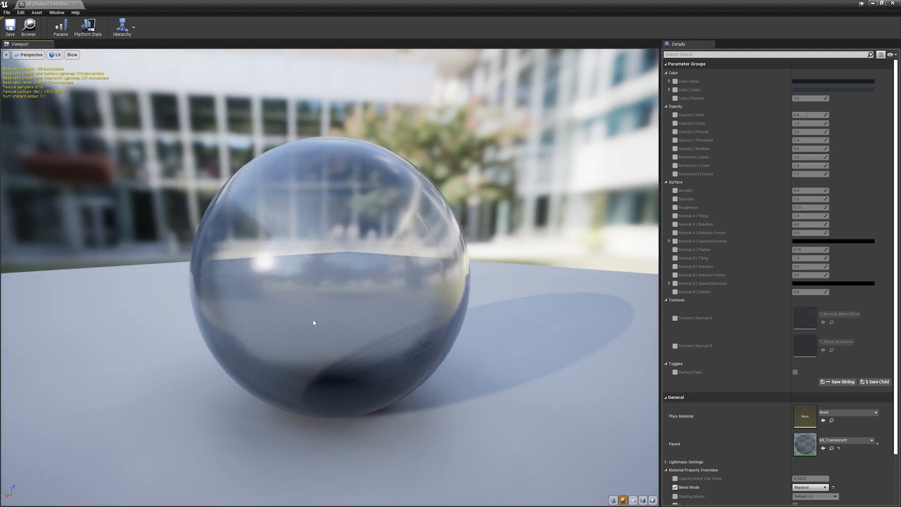
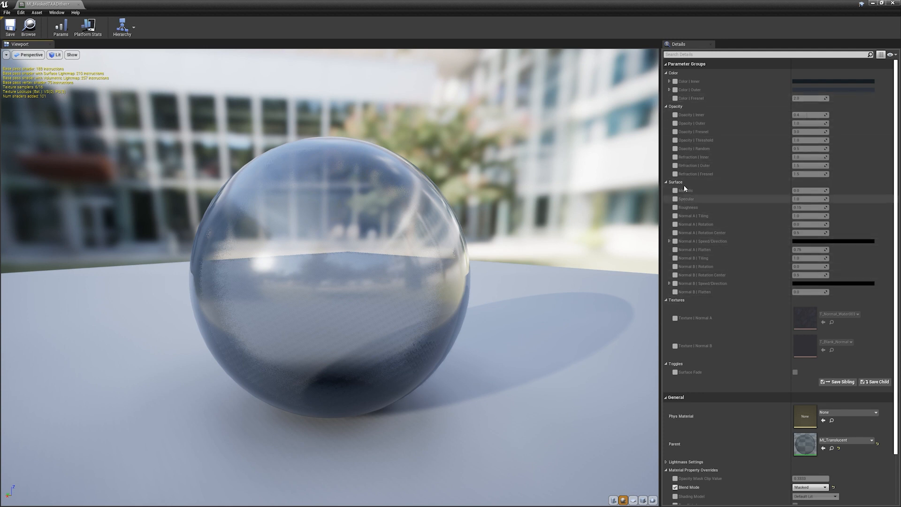
Override Opacity | Threshold and Opacity | Random, try a near-zero Random value, undo it, and disable both overrides
click(675, 149)
click(675, 140)
mouse_move(806, 142)
mouse_down()
mouse_move(793, 142)
mouse_move(799, 149)
mouse_up()
key(ctrl+z)
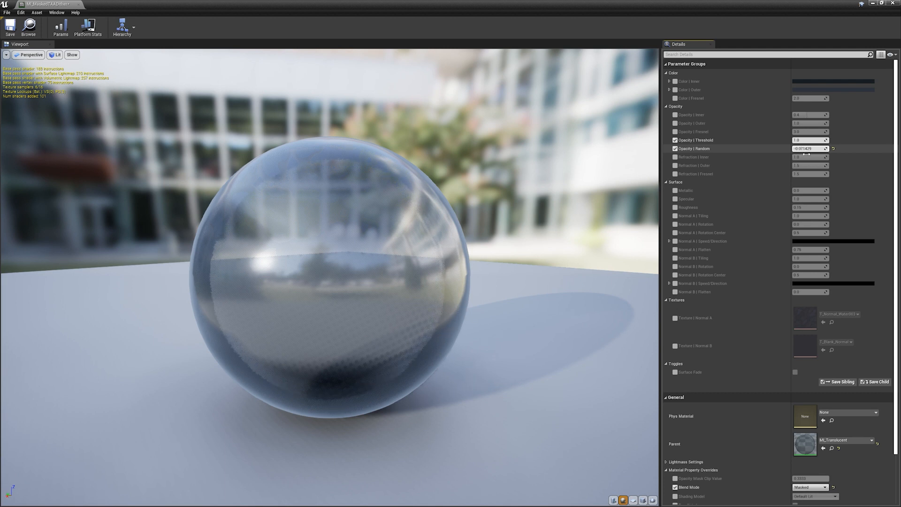
key(ctrl+z)
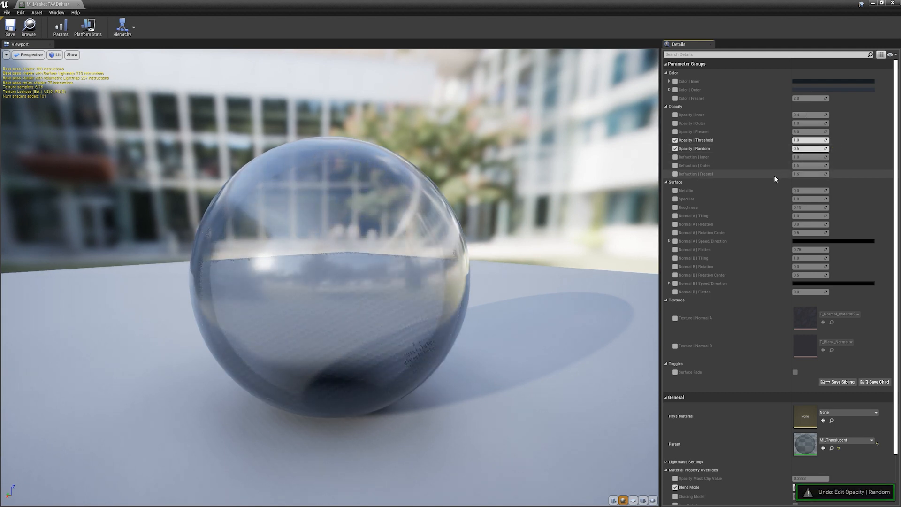
click(675, 148)
click(675, 140)
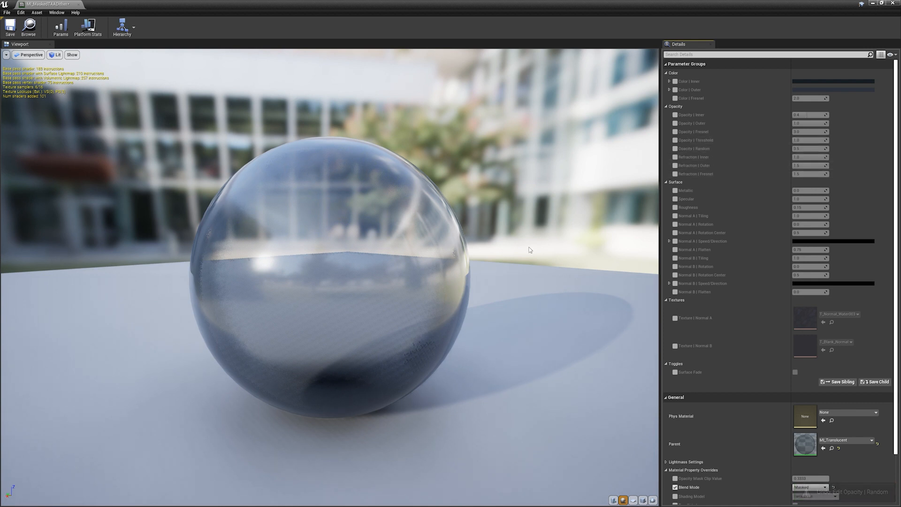
Preview the masked dither material on a plane, a cylinder, and the sphere again
click(634, 499)
drag(402, 351, 122, 355)
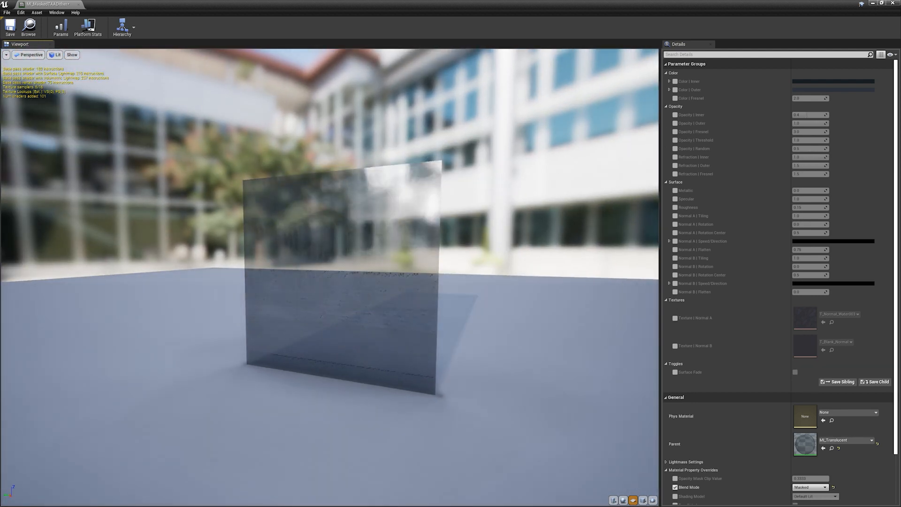
click(614, 500)
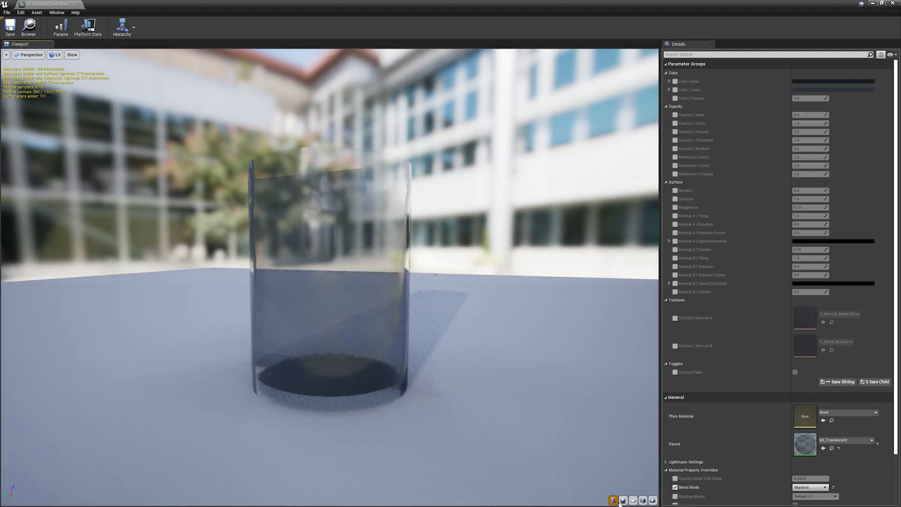
click(623, 500)
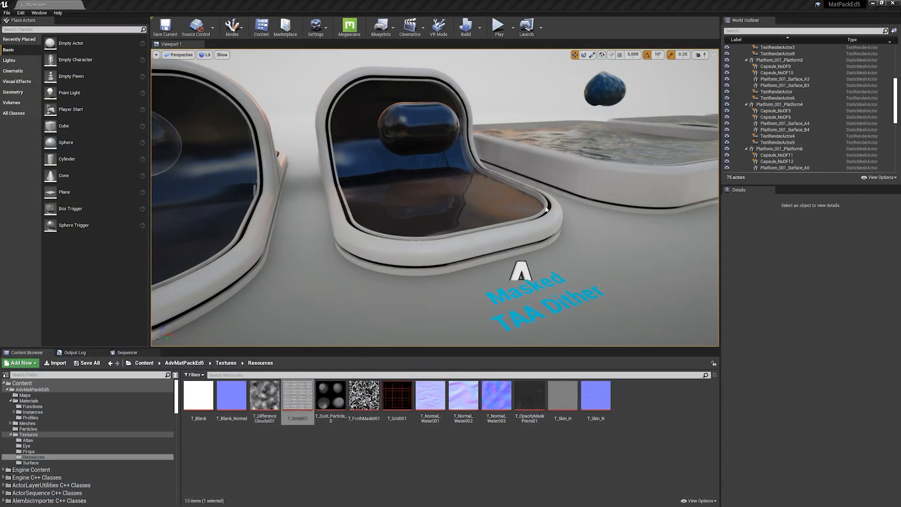
Reopen the MI_MaskedTAADither instance from Capsule_NoDF12 and enable the Color | Outer and Color | Inner overrides
right_drag(526, 211, 362, 202)
double_click(797, 306)
click(675, 89)
click(675, 81)
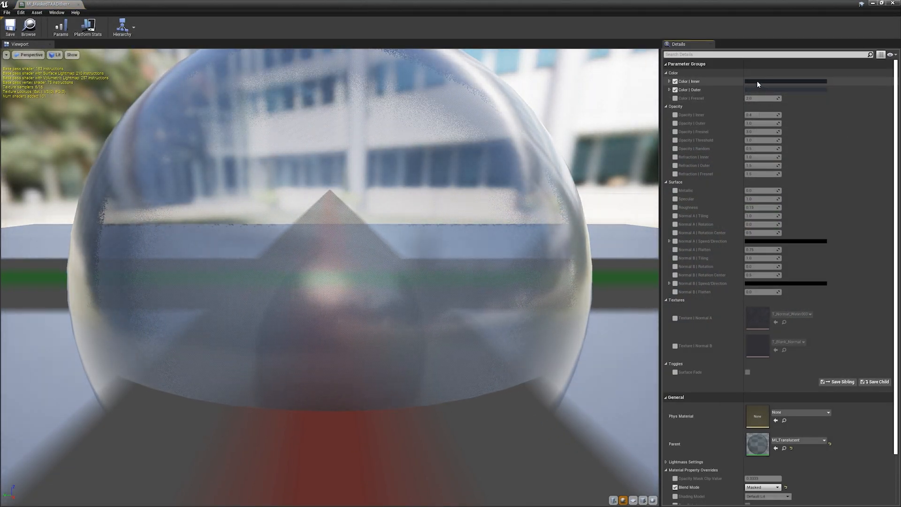
Try a bright pink Color | Inner on the preview sphere with the grid hidden, and cancel the colour change
click(756, 82)
drag(634, 133, 712, 112)
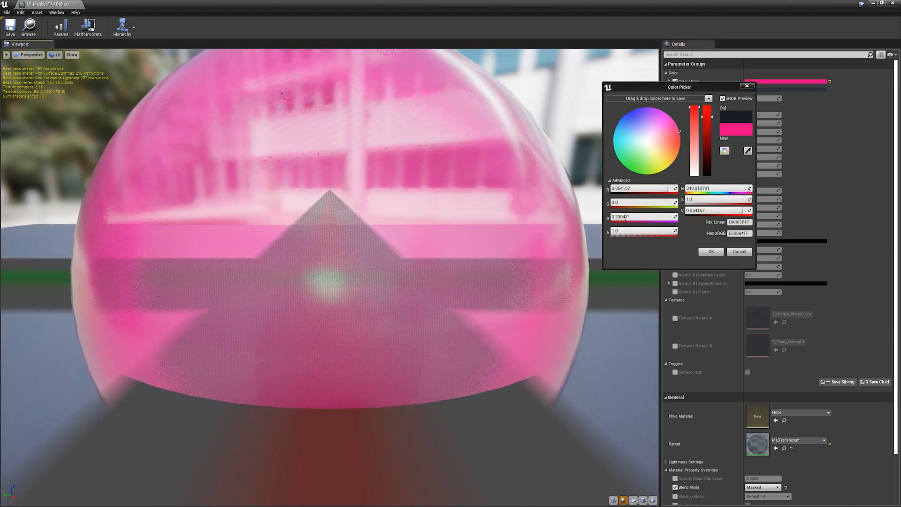
scroll(330, 277, down, 5)
drag(329, 277, 277, 321)
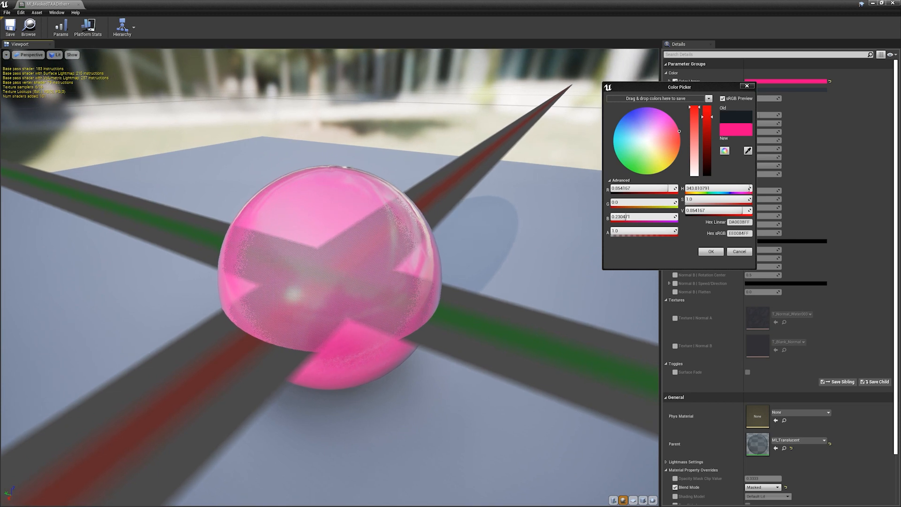
click(72, 55)
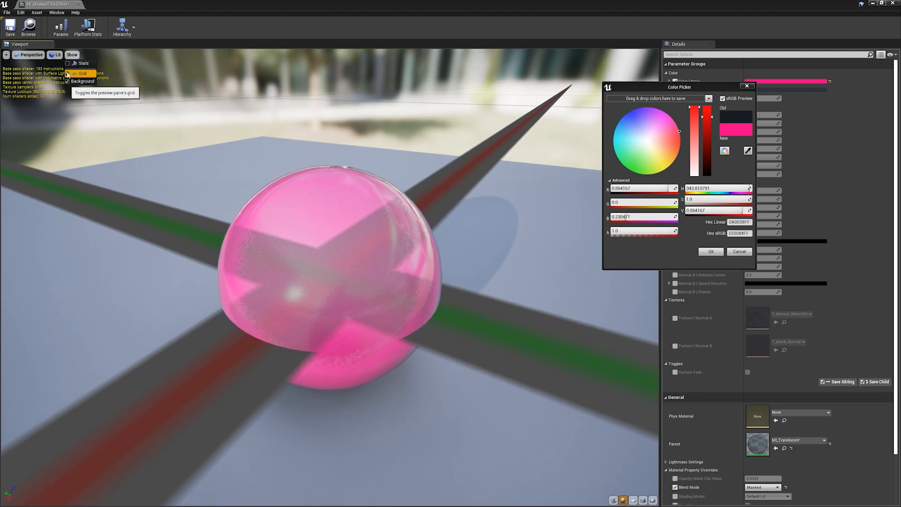
click(68, 75)
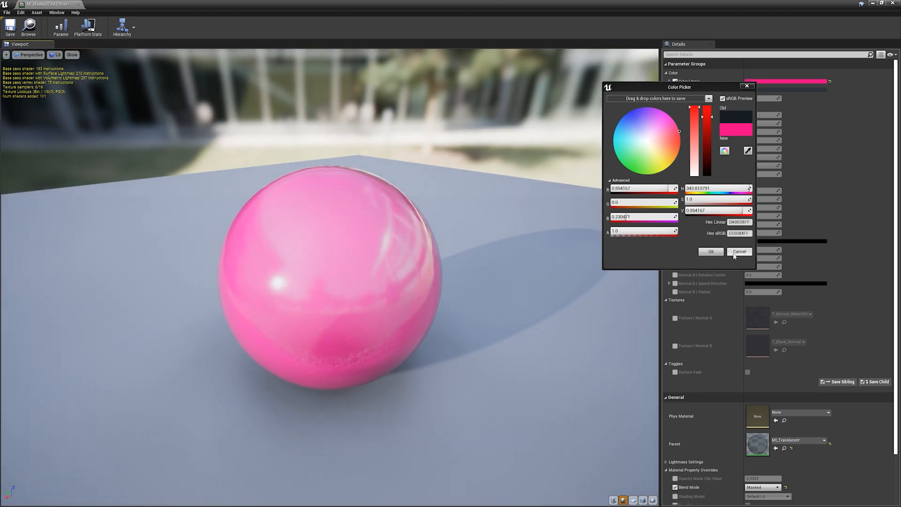
click(736, 252)
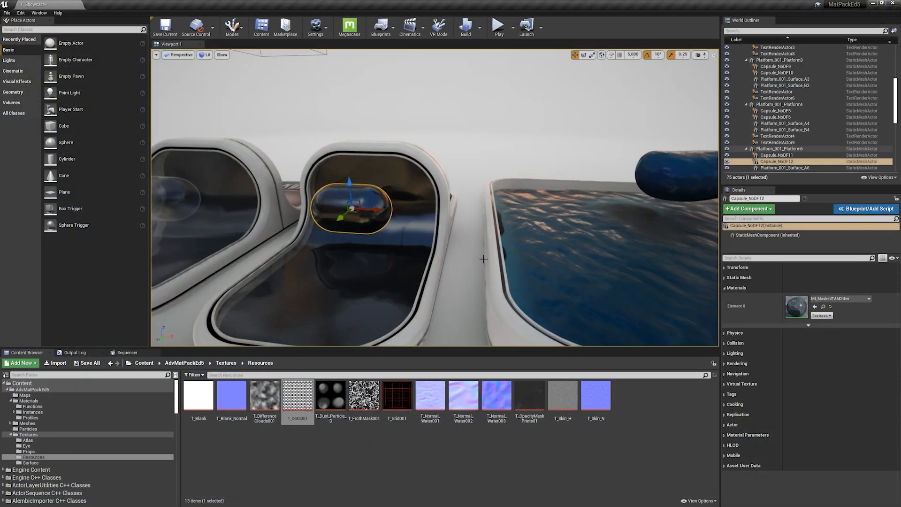
Examine the liquid platforms, including Liquid (Opaque) and Liquid (Masked TAA Dither), from a distance and close to the water surface
right_drag(479, 259, 565, 208)
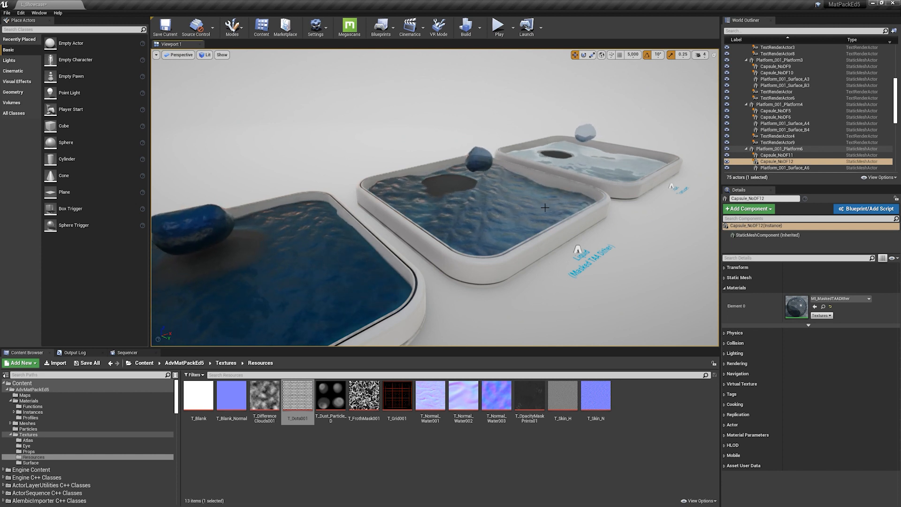
right_drag(547, 211, 430, 239)
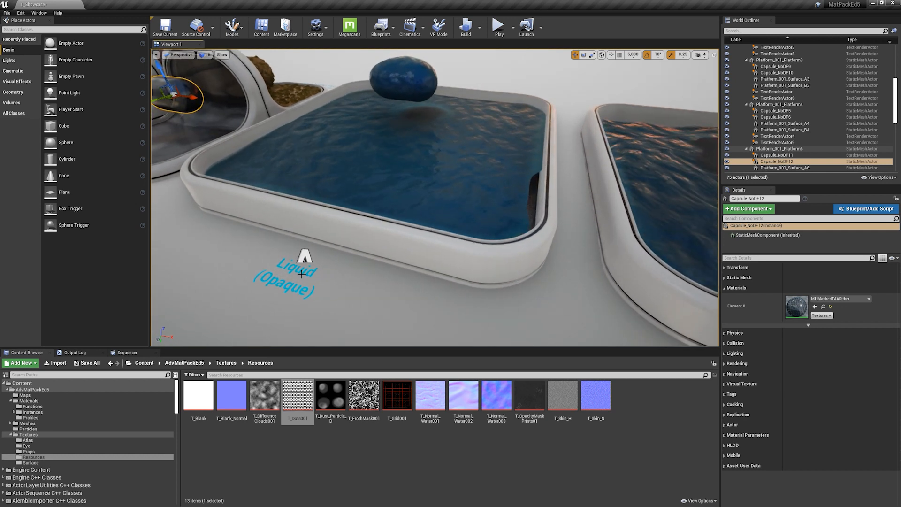
right_drag(345, 274, 350, 221)
key(w)
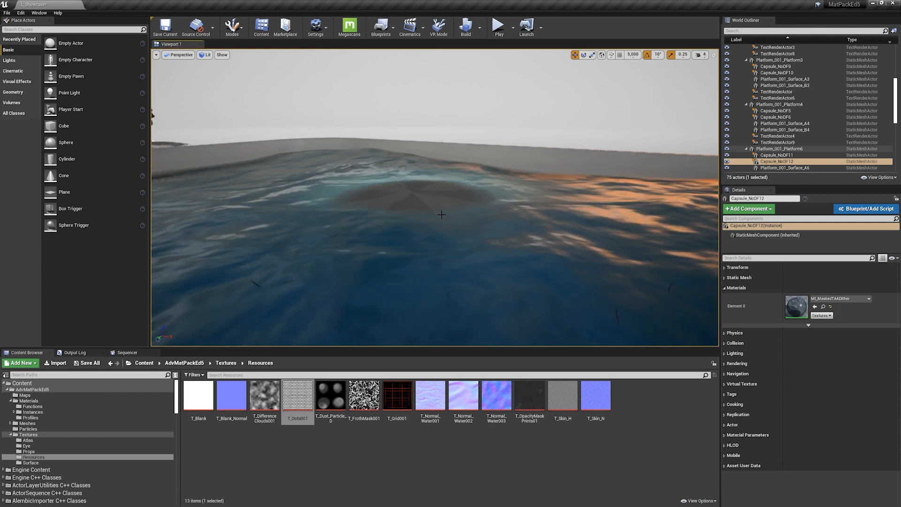
right_drag(440, 215, 395, 234)
key(d)
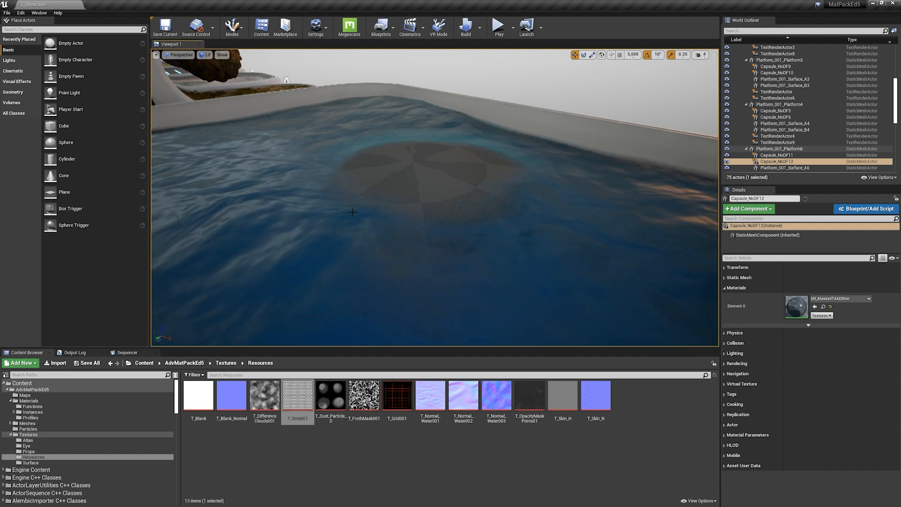
key(s)
right_drag(395, 234, 462, 242)
key(s)
key(d)
key(w)
key(s)
key(w)
key(s)
key(w)
key(d)
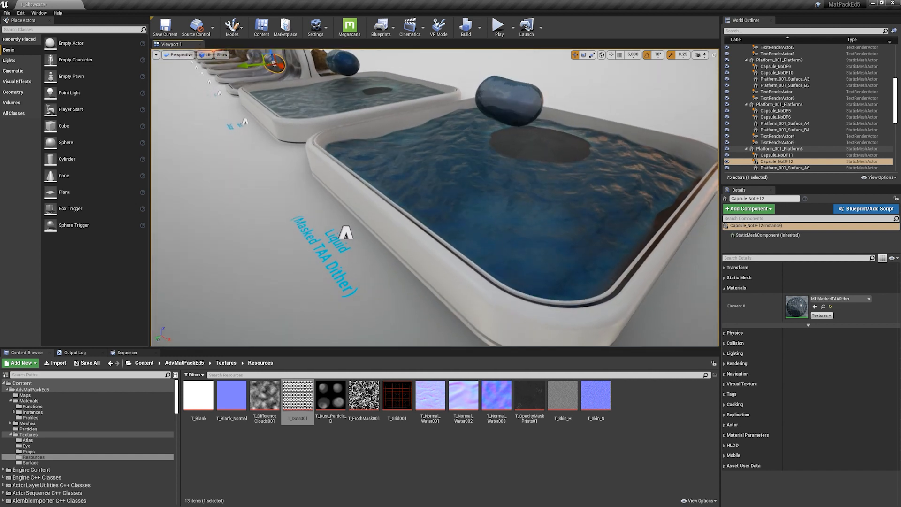
Select the water surface of the liquid pool beside the masked dither platform and open its liquid material instance
key(d)
right_drag(435, 197, 376, 207)
key(a)
key(w)
key(s)
key(w)
key(a)
key(d)
key(w)
key(w)
click(376, 207)
double_click(790, 312)
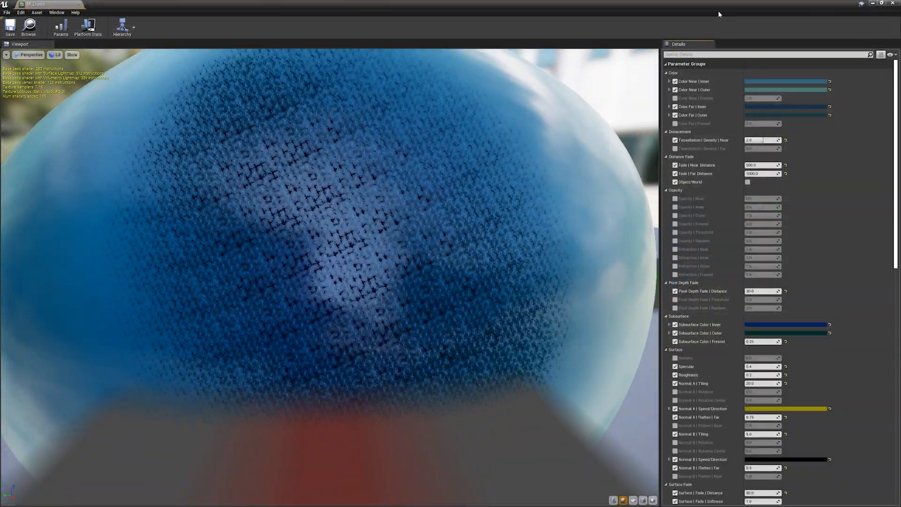
Close the liquid instance's preview viewport and float its editor beside the level view with a wider name column
click(51, 44)
drag(435, 4, 810, 61)
drag(788, 131, 815, 131)
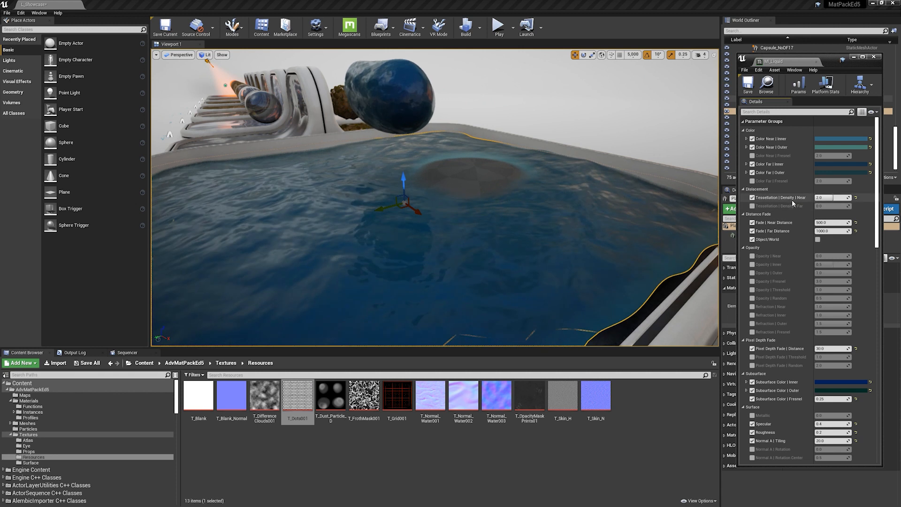
Set Pixel Depth Fade | Distance to 0, enable Pixel Depth Fade | Threshold and Random, and inspect the water around the mound
scroll(782, 305, down, 1)
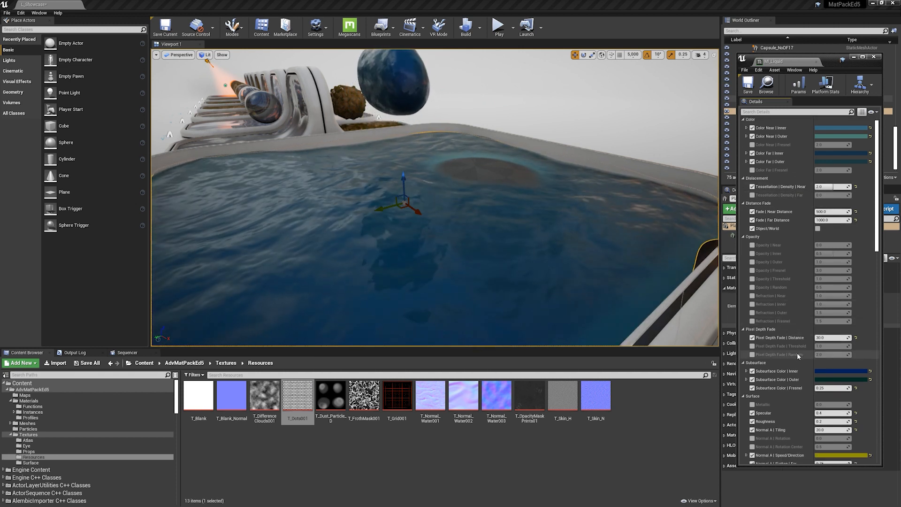
click(826, 337)
text(0)
key(Return)
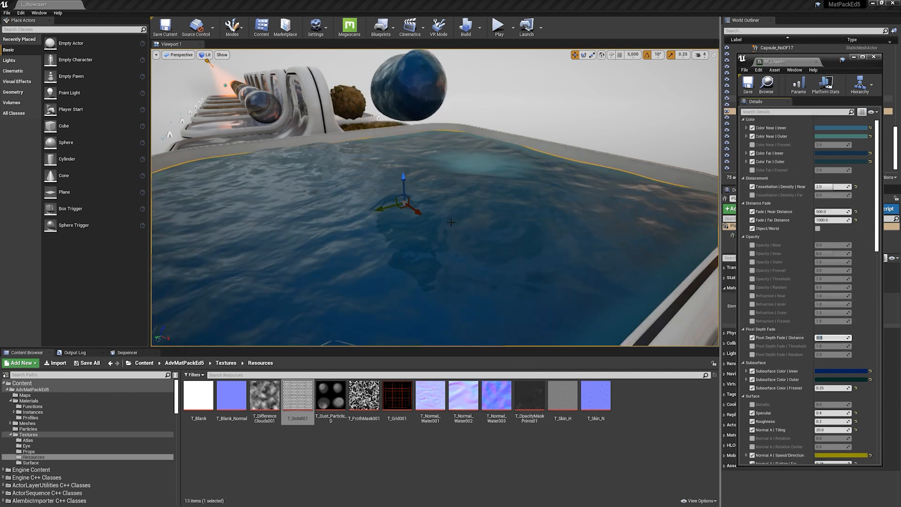
right_drag(458, 215, 563, 155)
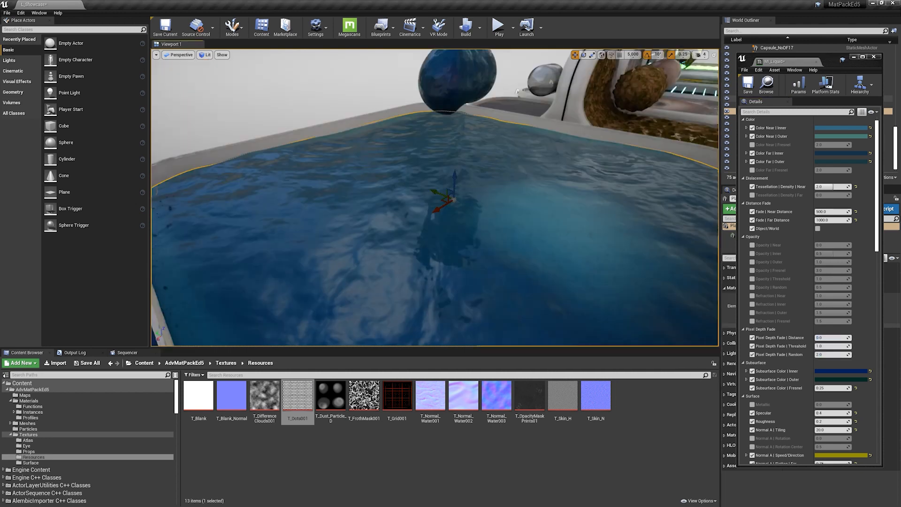
right_drag(458, 216, 564, 281)
right_drag(434, 197, 289, 158)
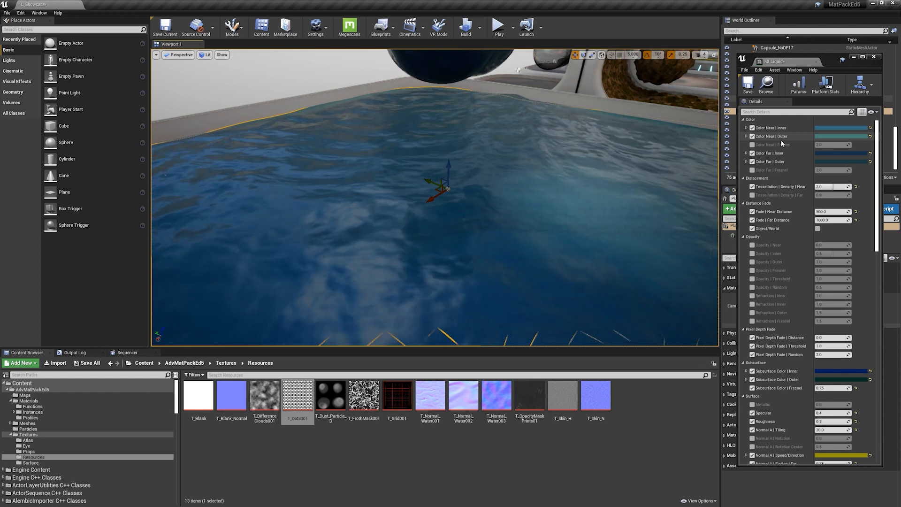
Try a light peach tone for Color Near | Outer, cancel the colour change, and examine the water
click(833, 139)
click(741, 206)
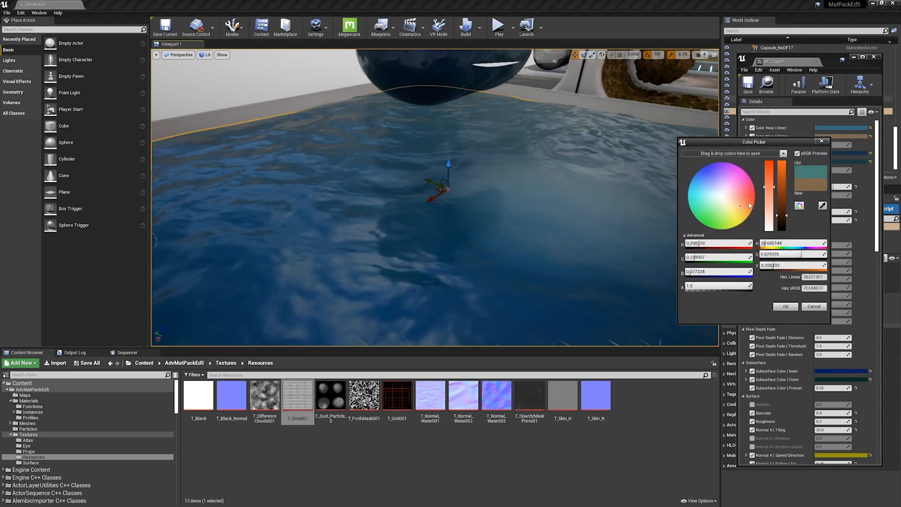
drag(780, 201, 781, 170)
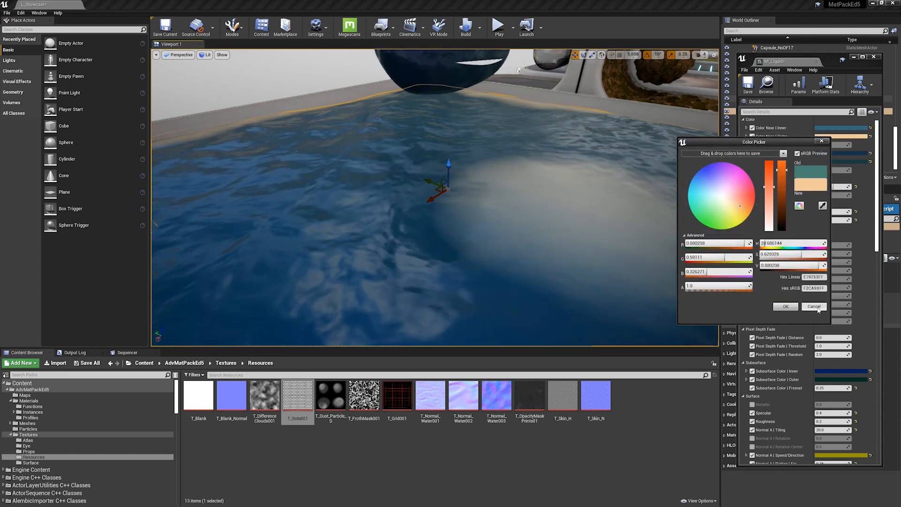
click(816, 308)
right_drag(497, 180, 483, 173)
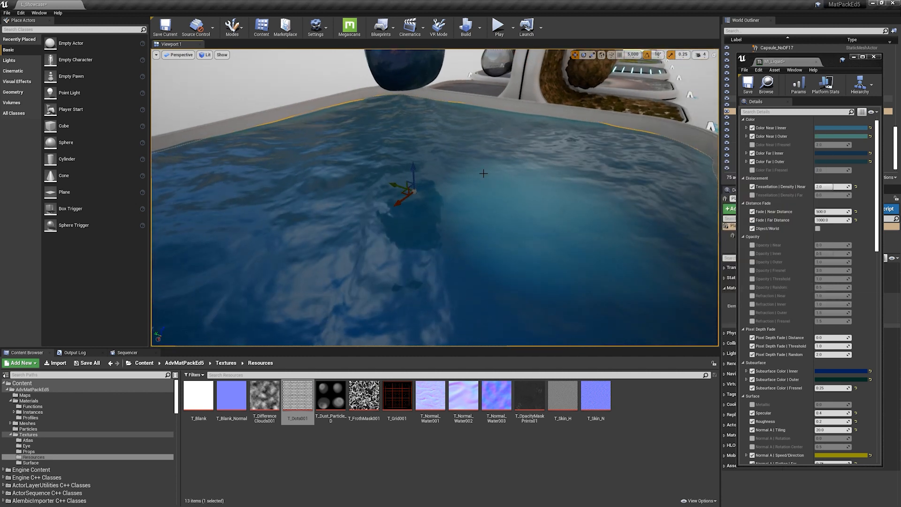
mouse_move(415, 166)
mouse_down()
mouse_move(433, 180)
mouse_move(433, 203)
mouse_move(413, 177)
mouse_move(418, 167)
mouse_up()
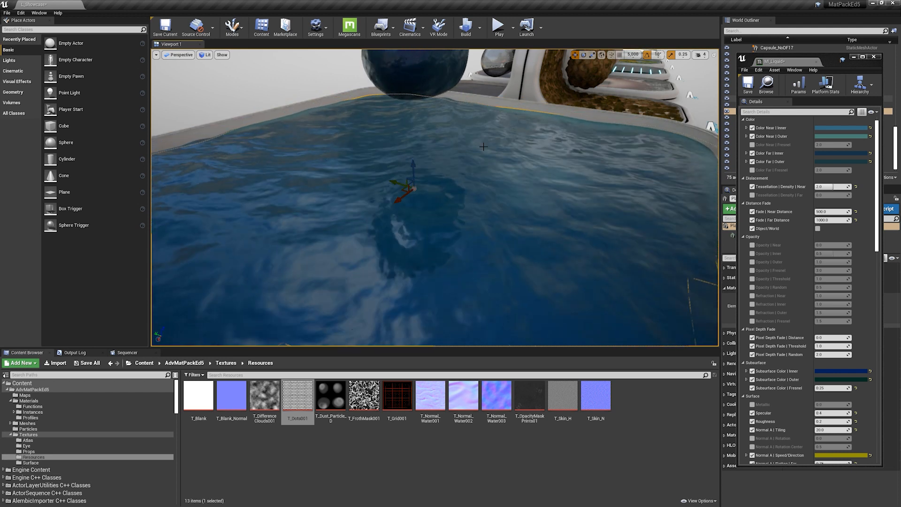
Disable the Inner and Outer overrides of Color Far and Color Near, and examine the water from another angle
click(753, 162)
click(753, 153)
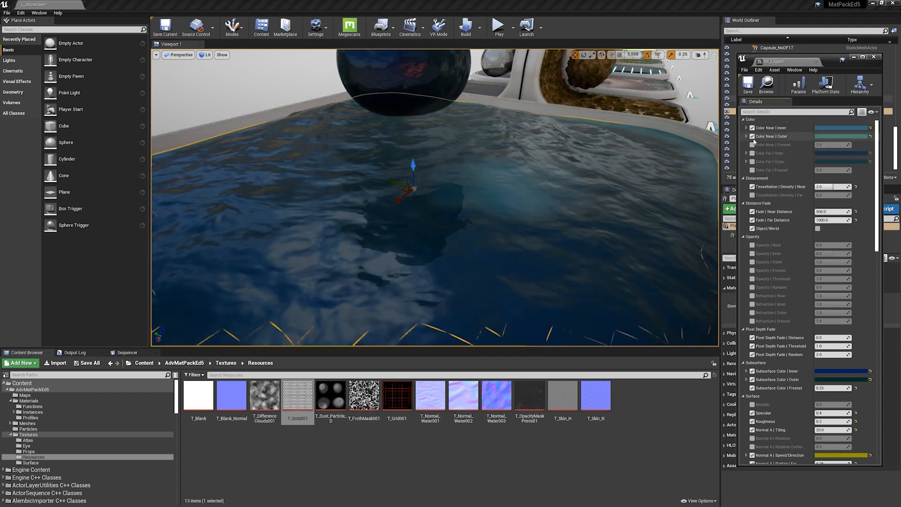
click(753, 136)
right_drag(423, 202, 546, 161)
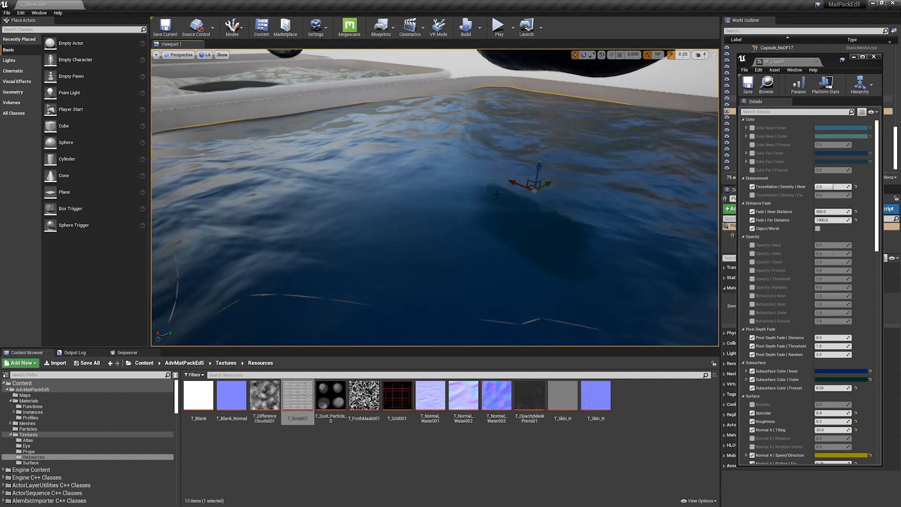
Move the opaque liquid surface vertically and examine the water over the submerged mound from another angle
key(f)
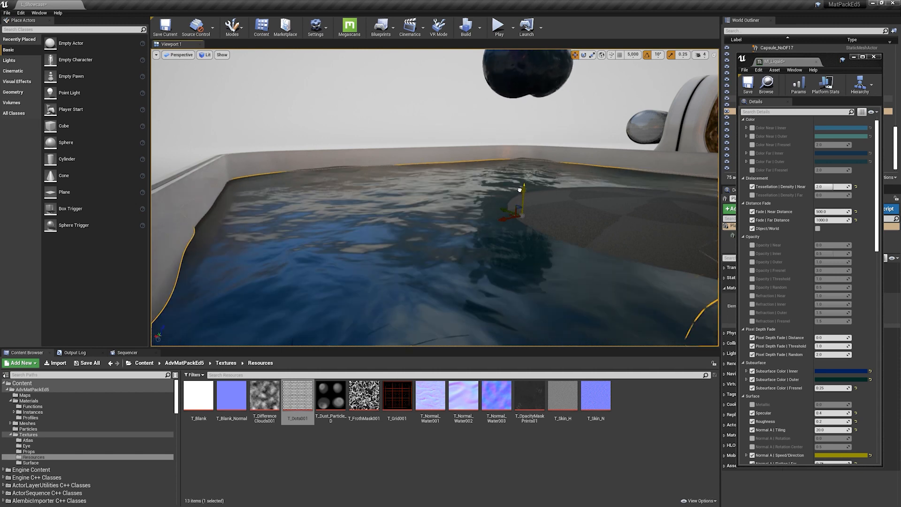
mouse_move(520, 180)
mouse_down()
mouse_move(522, 198)
mouse_move(519, 145)
mouse_move(525, 169)
mouse_up()
right_drag(525, 170, 553, 181)
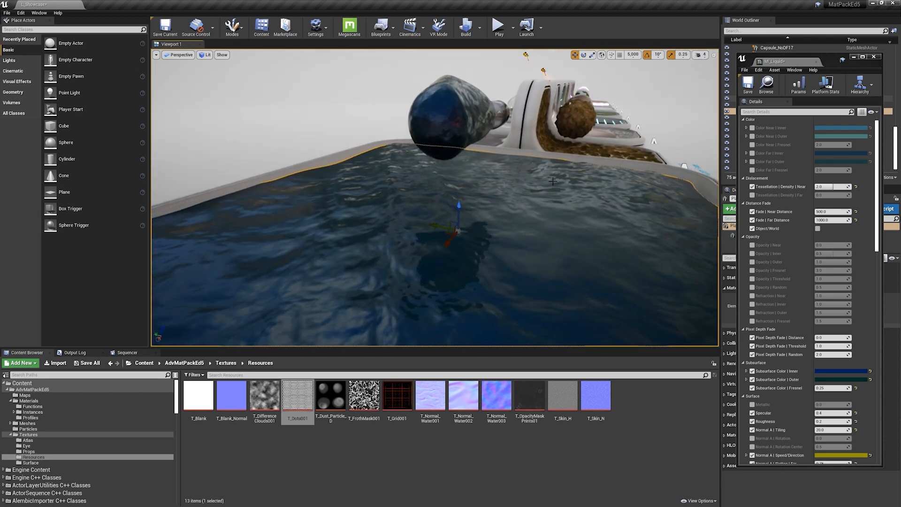
Enable the Inner and Outer overrides of Color Far and Color Near, and close the liquid instance's editor
click(753, 161)
click(753, 153)
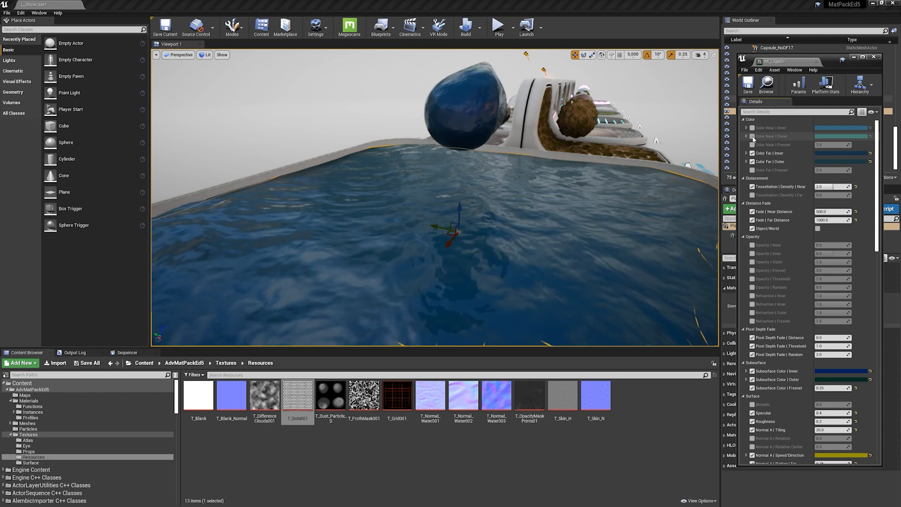
click(753, 137)
click(753, 127)
drag(877, 172, 877, 294)
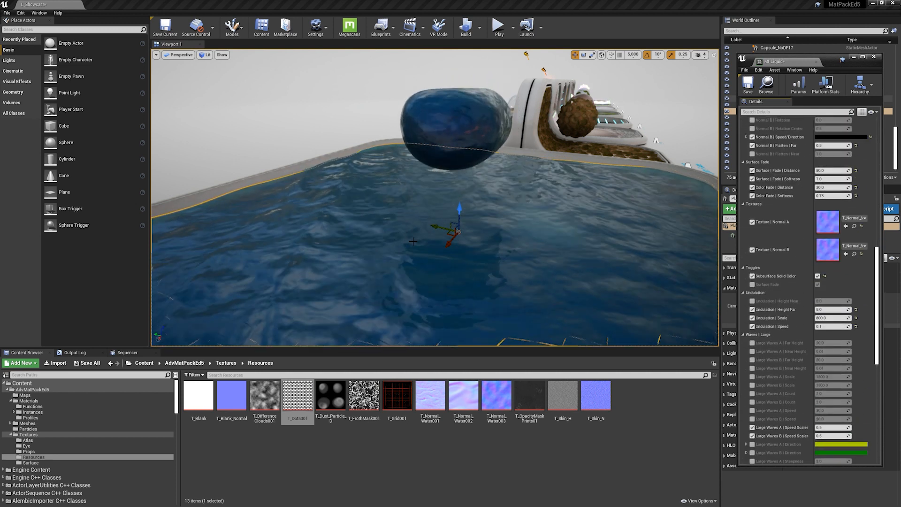
key(Escape)
Go to the translucent liquid pool and select its water surface, Platform_002_Surface_A3
right_drag(702, 186, 793, 187)
right_drag(434, 197, 592, 197)
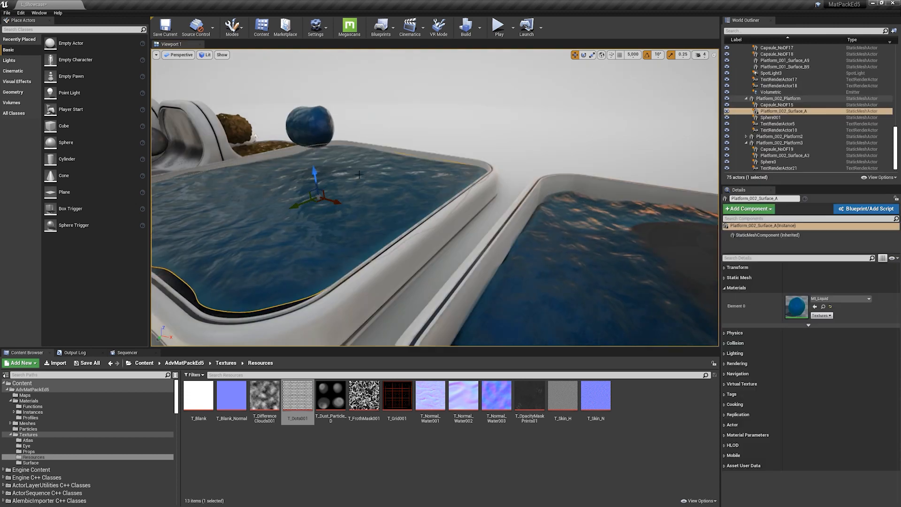
right_drag(434, 197, 422, 225)
click(473, 228)
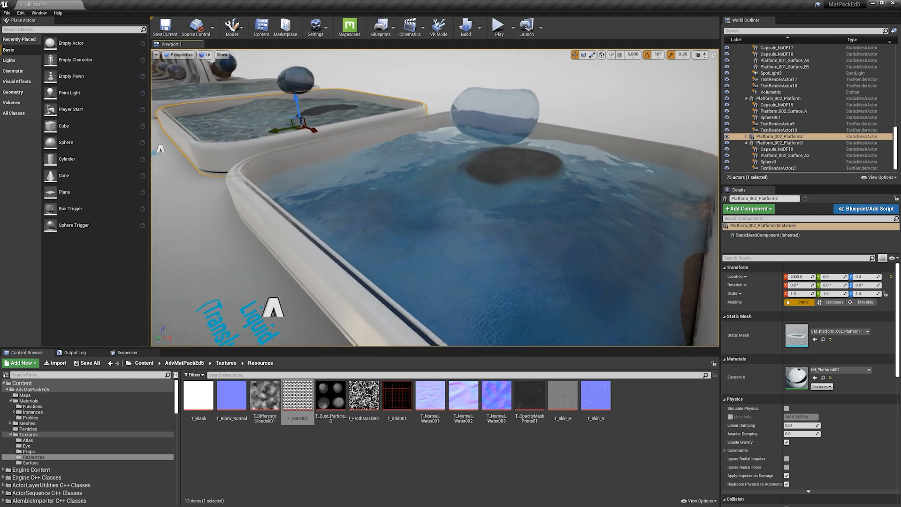
click(557, 215)
Move the translucent liquid surface vertically and examine its ripples and transparency from several angles
right_drag(435, 197, 293, 176)
right_drag(435, 197, 418, 214)
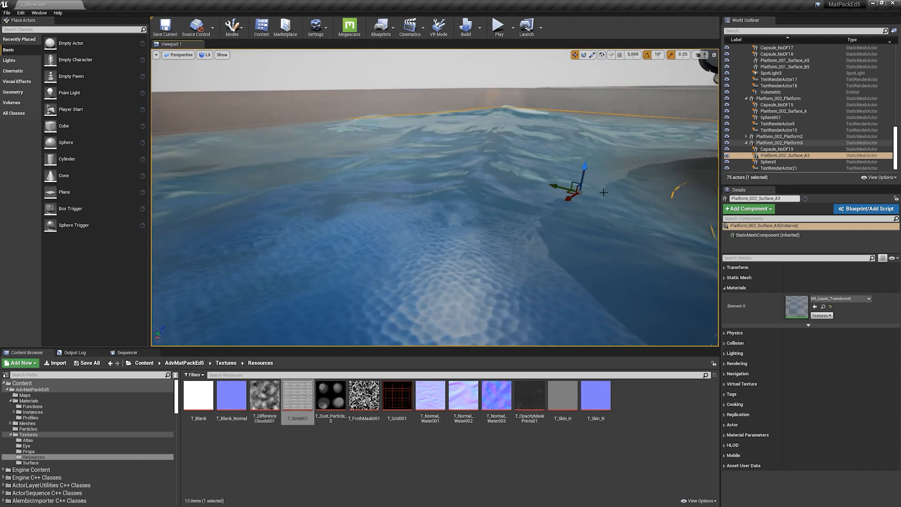
drag(585, 168, 594, 146)
right_drag(595, 146, 535, 182)
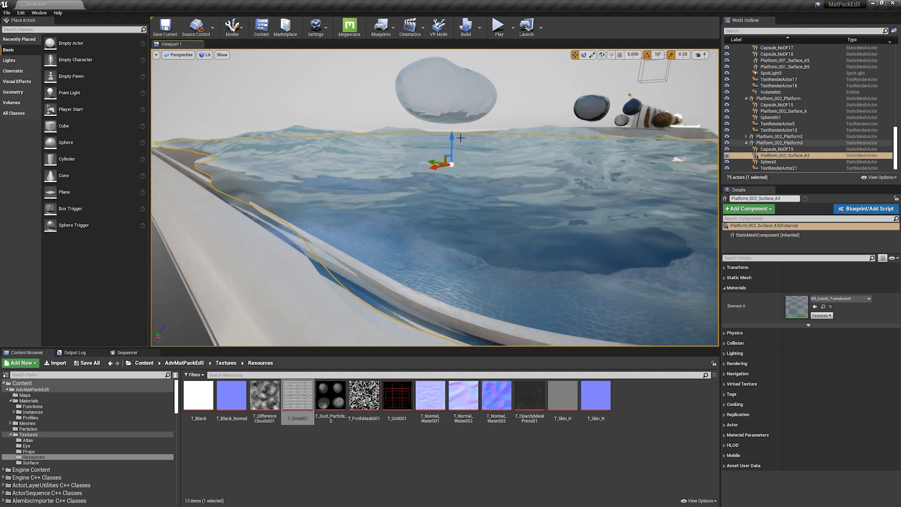
right_drag(473, 182, 437, 205)
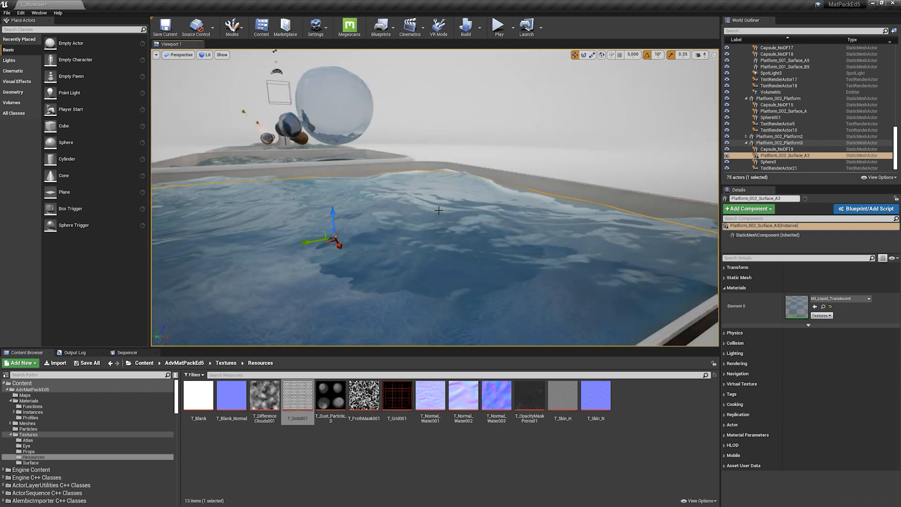
Raise the flattened sphere out of the translucent liquid and examine the water around its edge
click(438, 225)
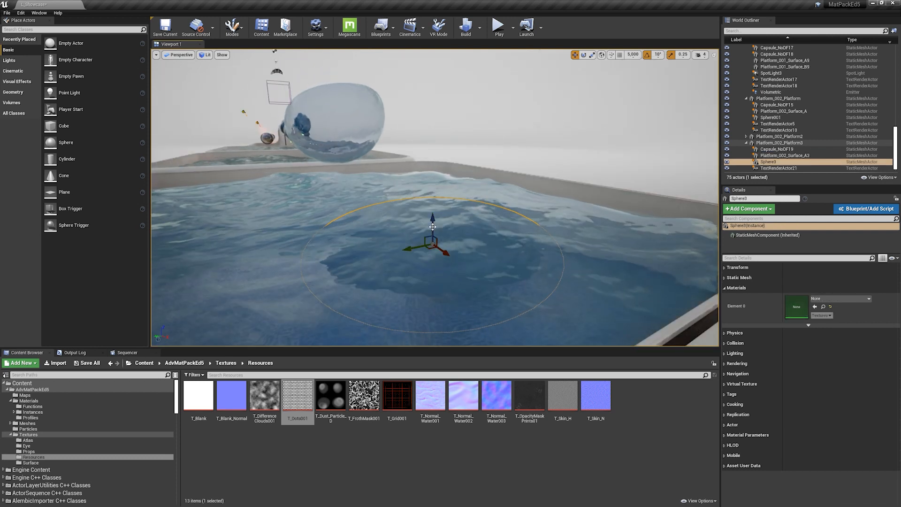
drag(434, 221, 437, 160)
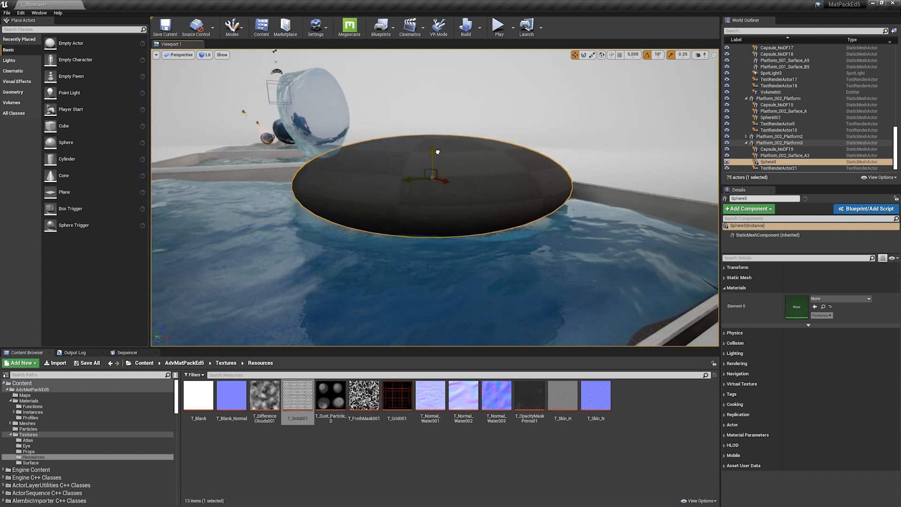
right_drag(435, 198, 382, 227)
scroll(447, 226, down, 5)
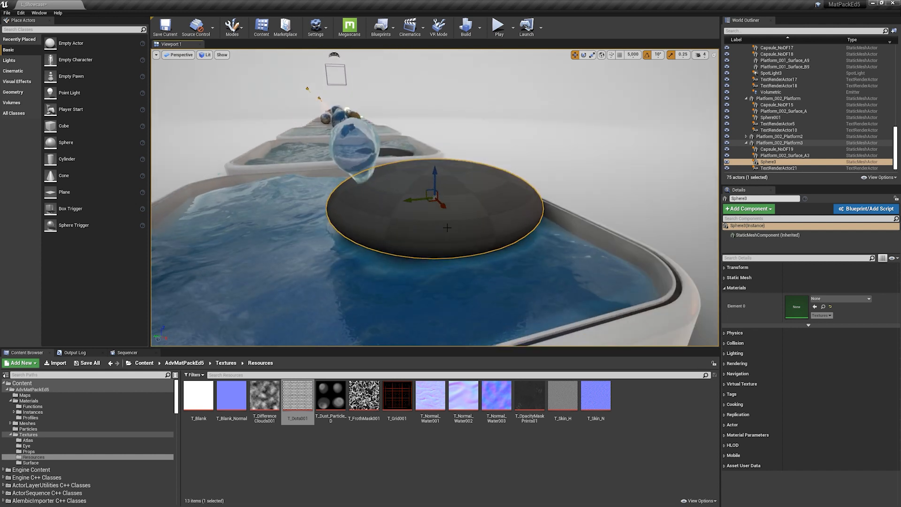
scroll(417, 222, up, 3)
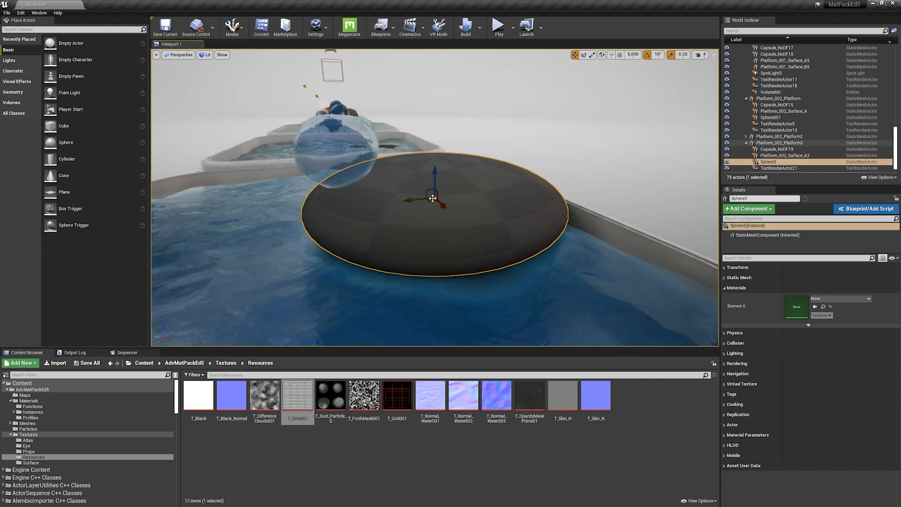
shift+drag(416, 208, 386, 210)
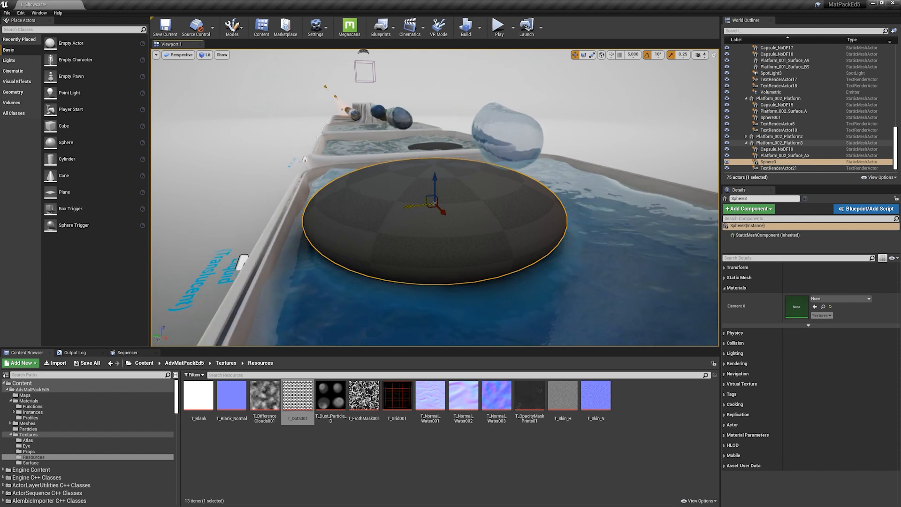
shift+drag(416, 206, 350, 211)
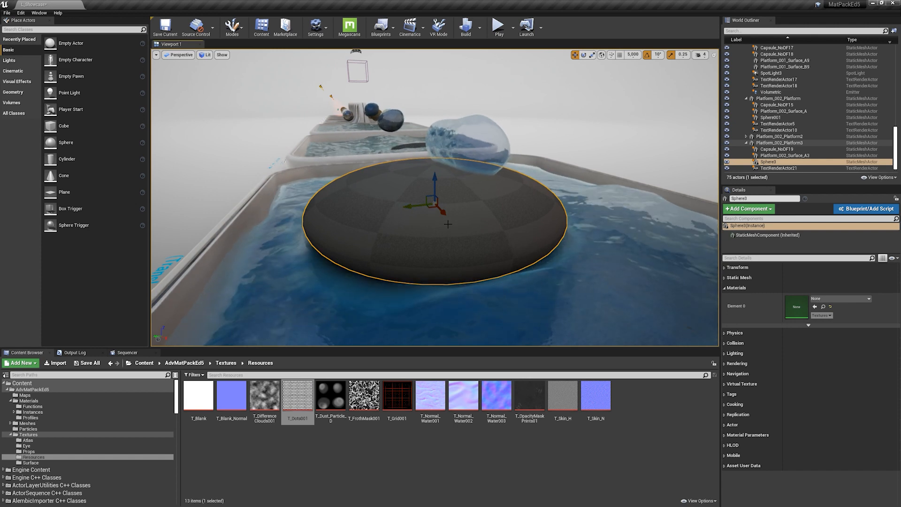
Try other heights for the sphere, inspect it close up, and undo its moves to return it underwater
key(ctrl+z)
key(w)
right_drag(492, 202, 441, 263)
key(d)
right_drag(541, 212, 398, 182)
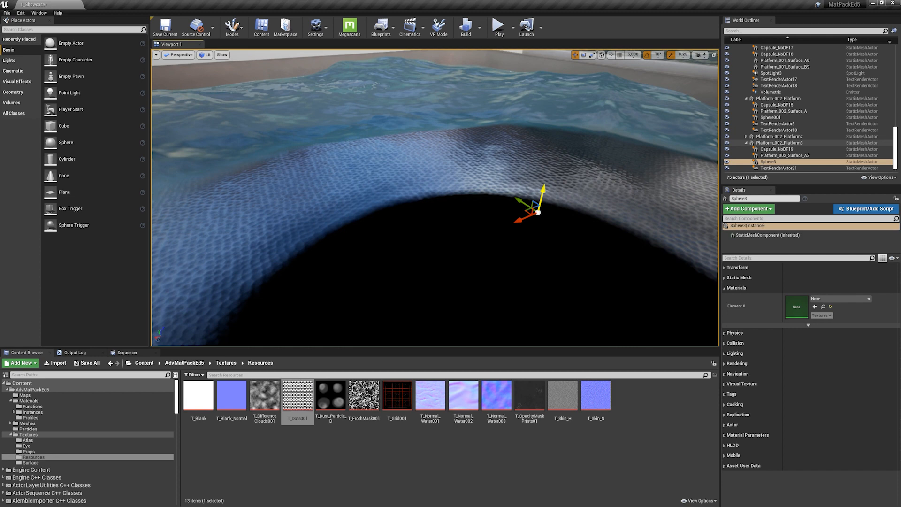
key(ctrl+z)
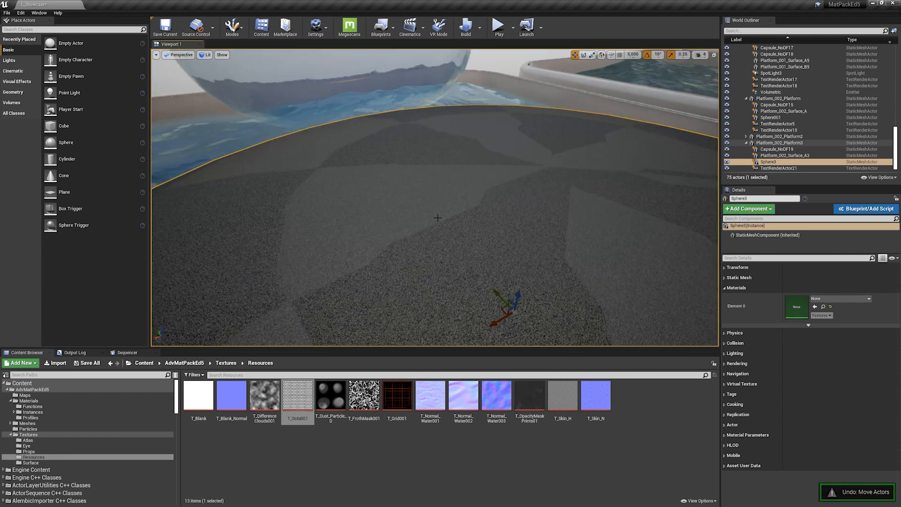
right_drag(411, 227, 378, 215)
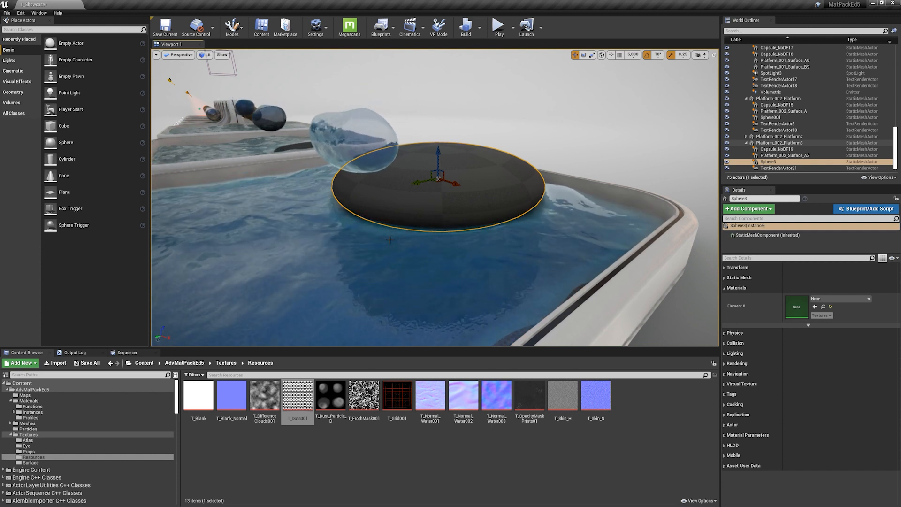
key(ctrl+z)
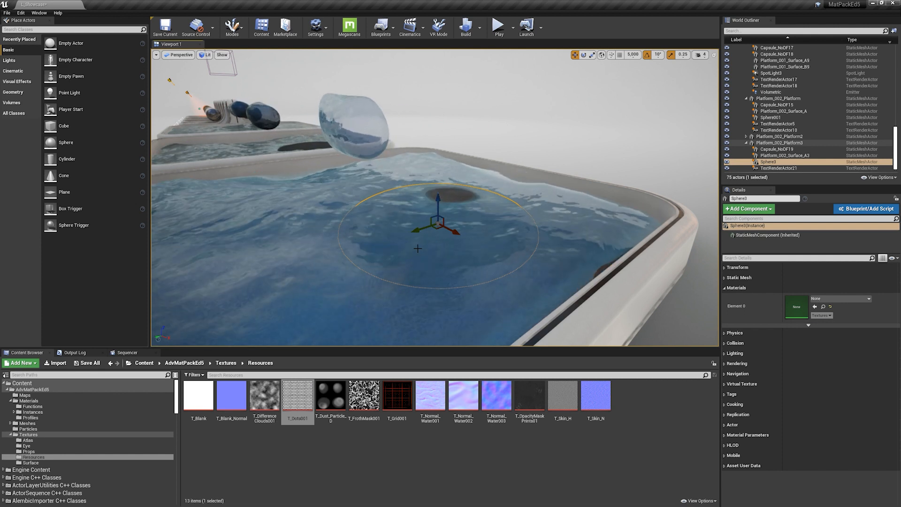
Reselect the translucent water surface and open its MI_Liquid_Translucent instance with a wider parameter name column
alt+drag(435, 197, 397, 195)
right_drag(397, 195, 406, 252)
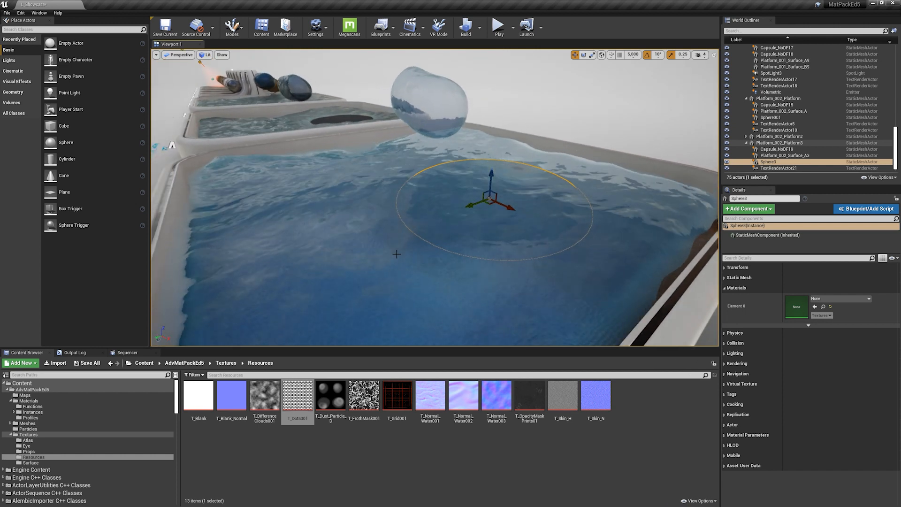
click(397, 254)
click(460, 206)
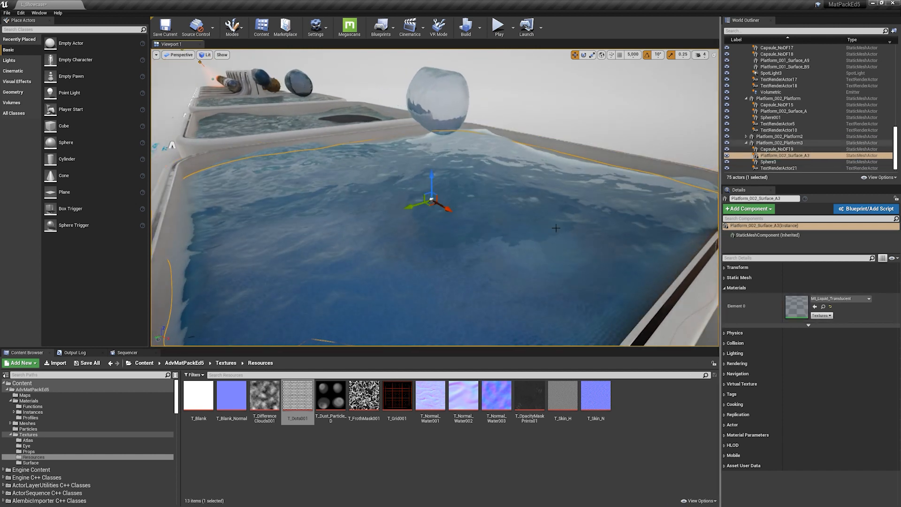
double_click(797, 305)
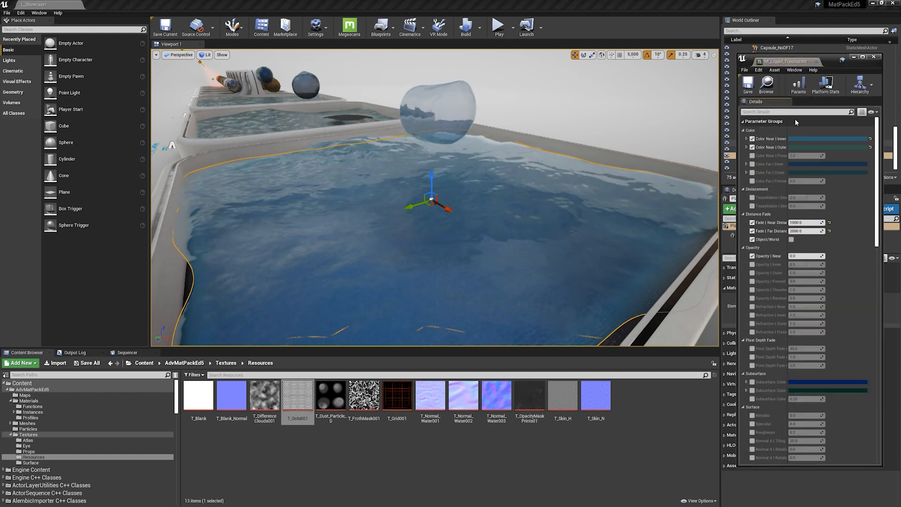
drag(788, 128, 815, 128)
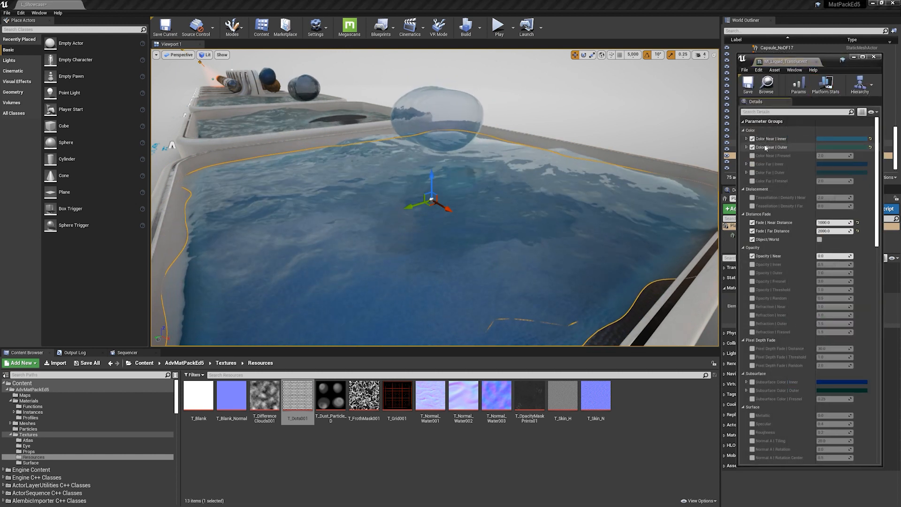
Try brown tones for Color Near | Inner on the translucent liquid and cancel the colour change
click(844, 139)
click(760, 207)
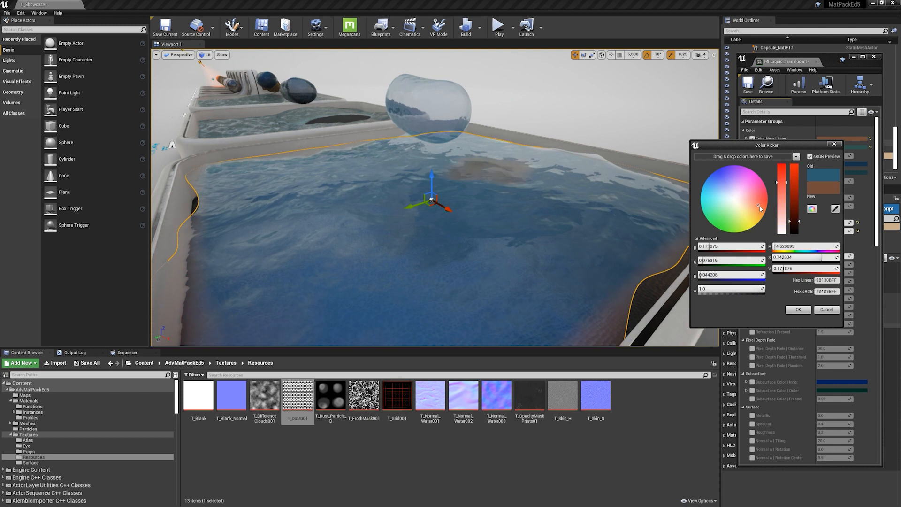
drag(747, 181, 748, 207)
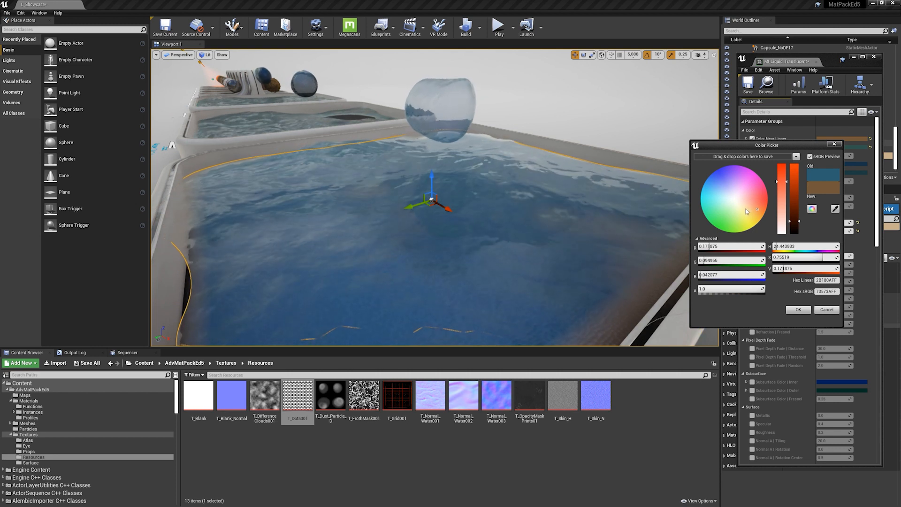
click(827, 310)
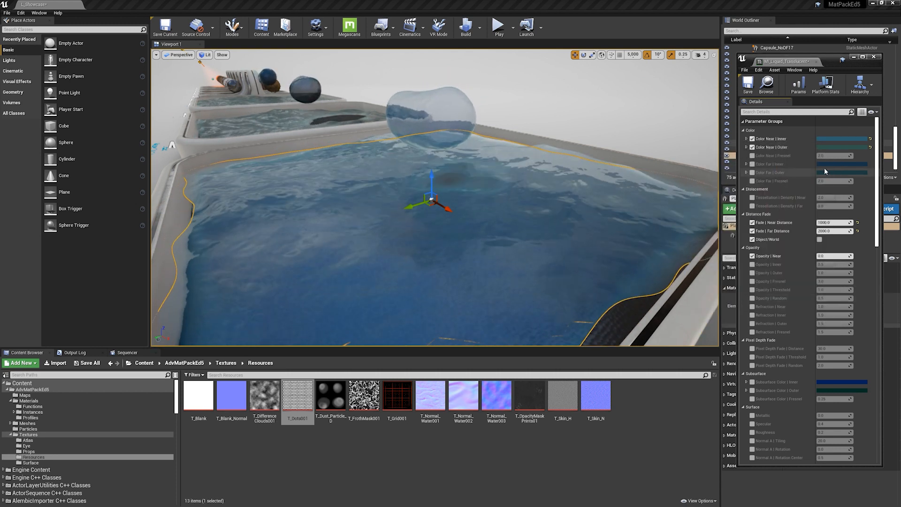
Enable the Color Far | Outer override, open its colour for editing, and dismiss the colour choice
click(753, 173)
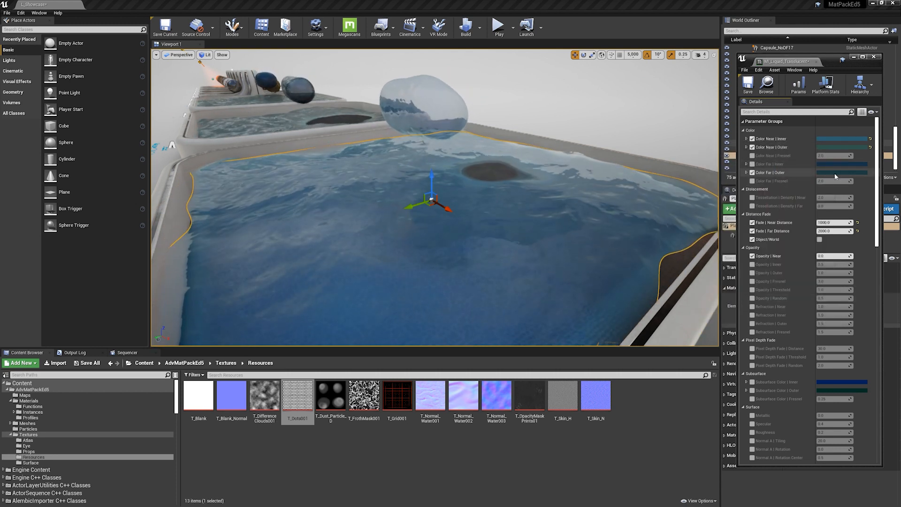
click(831, 172)
click(824, 345)
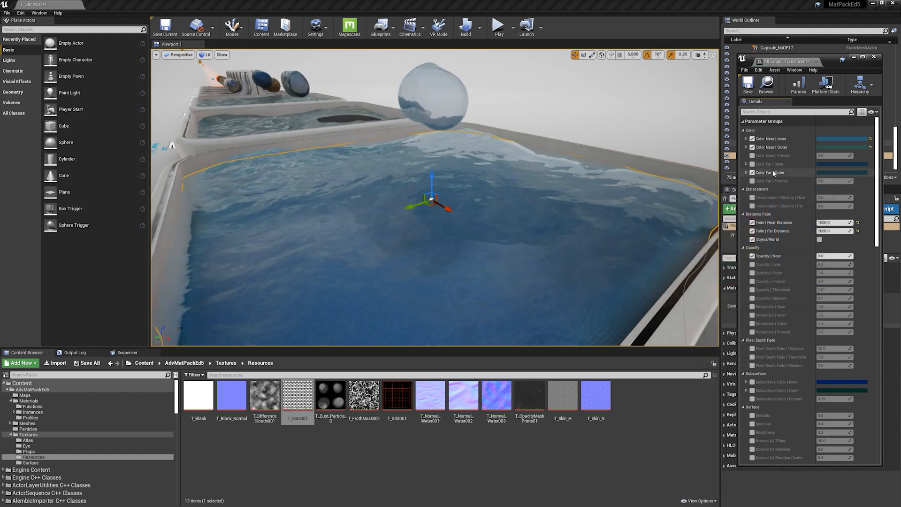
Enable Color Far | Inner, try a greyish pink tone, cancel the colour change, and disable the override
click(753, 164)
click(826, 164)
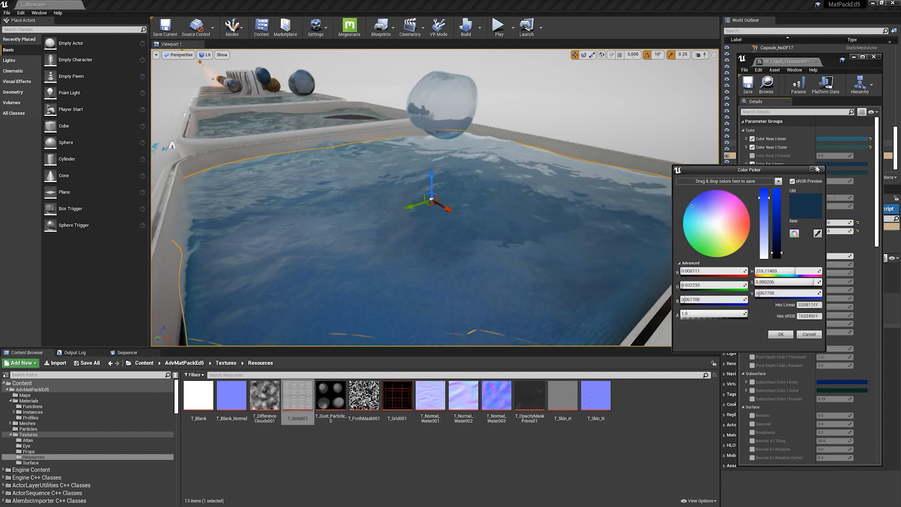
drag(762, 177, 824, 198)
drag(788, 265, 770, 249)
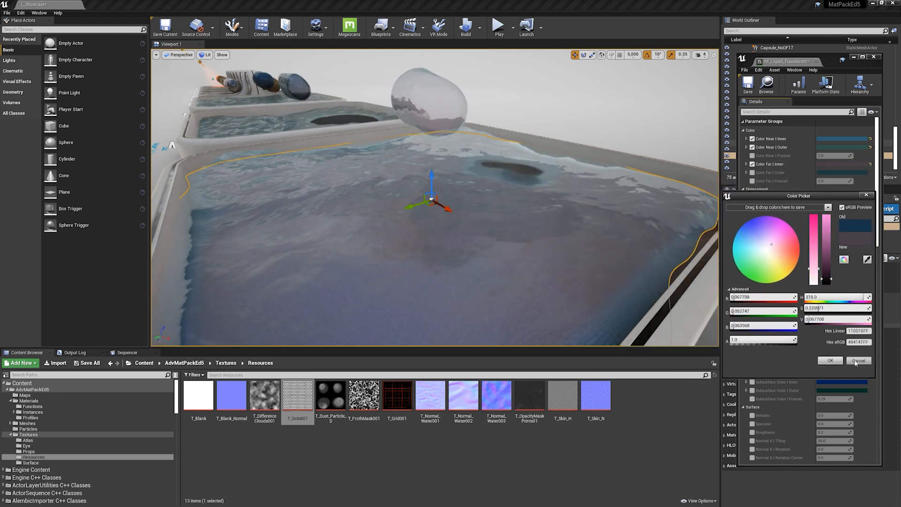
click(859, 360)
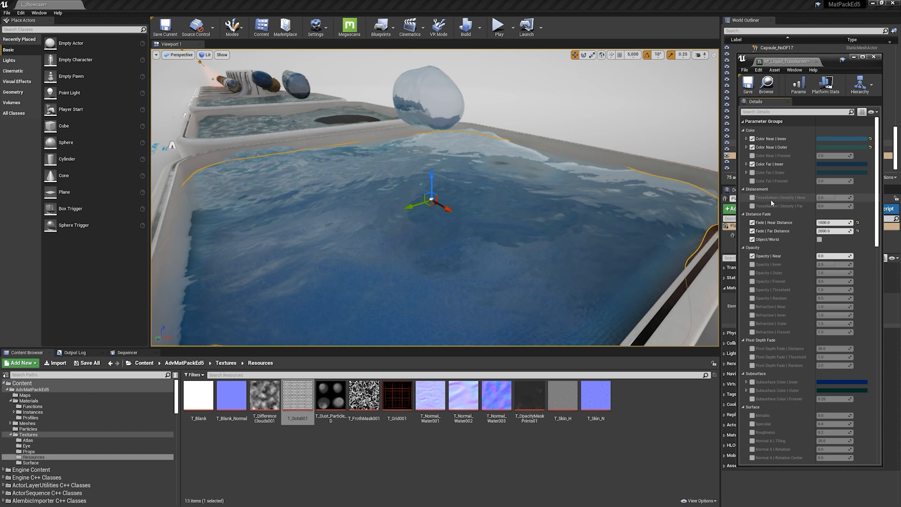
click(753, 164)
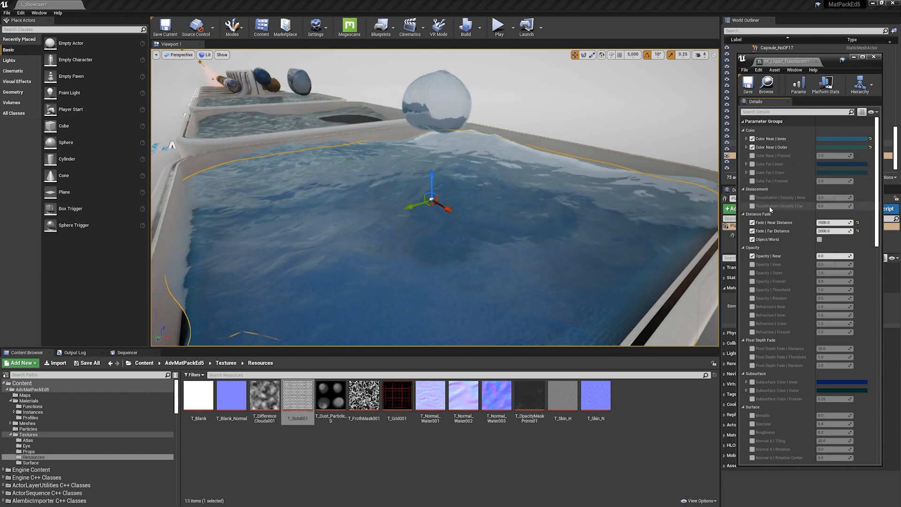
Examine the translucent water's mesh density in Brush Wireframe view mode, and return to Lit mode
click(205, 55)
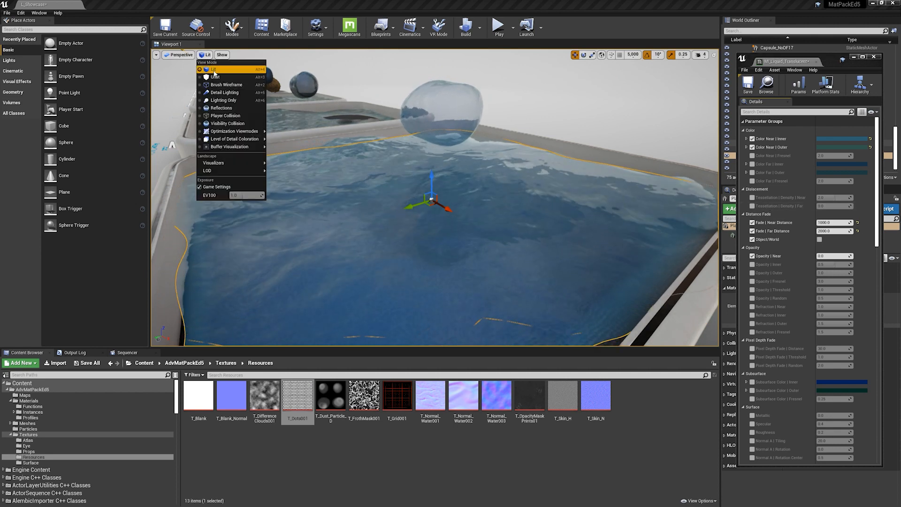
click(227, 84)
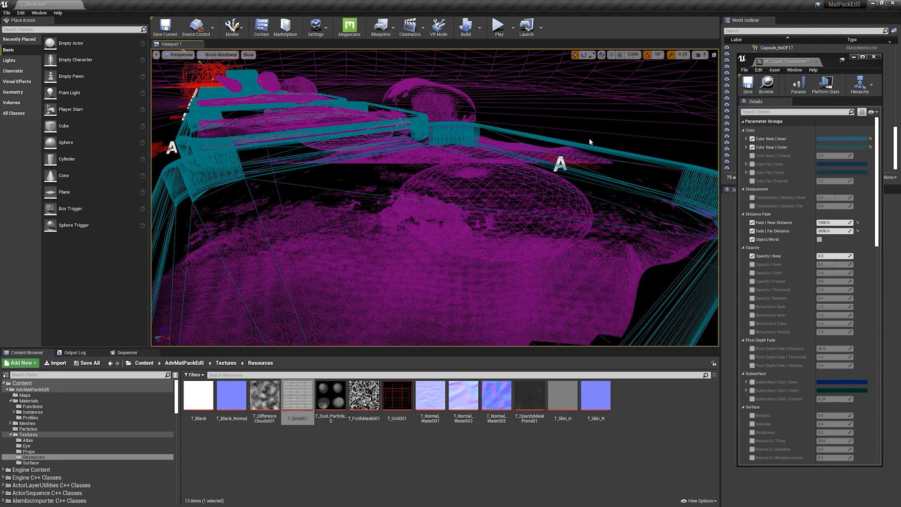
click(221, 55)
click(216, 68)
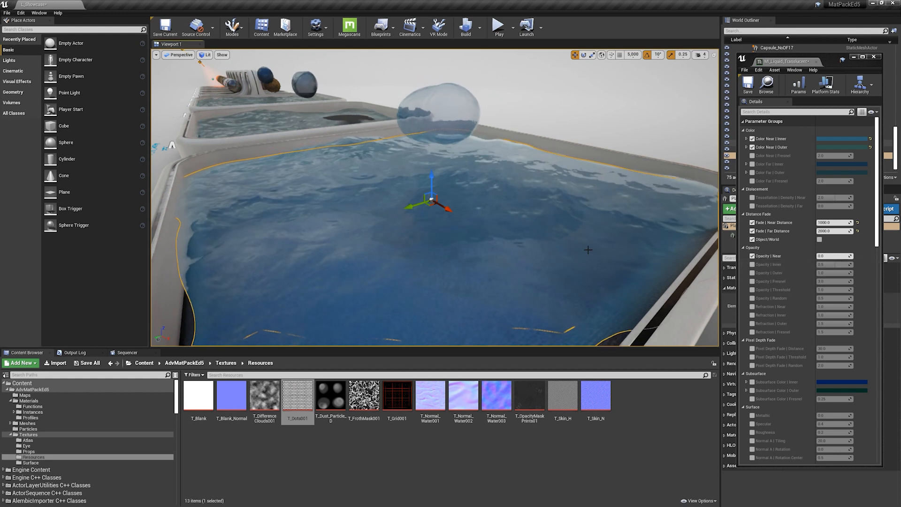
Try an Opacity | Near of 1 on the translucent liquid and return it to 0
click(832, 255)
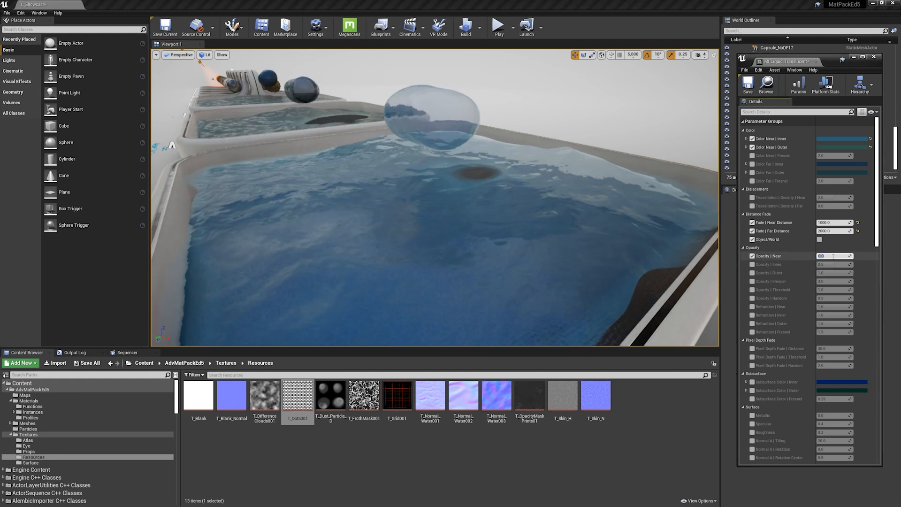
text(1)
key(Return)
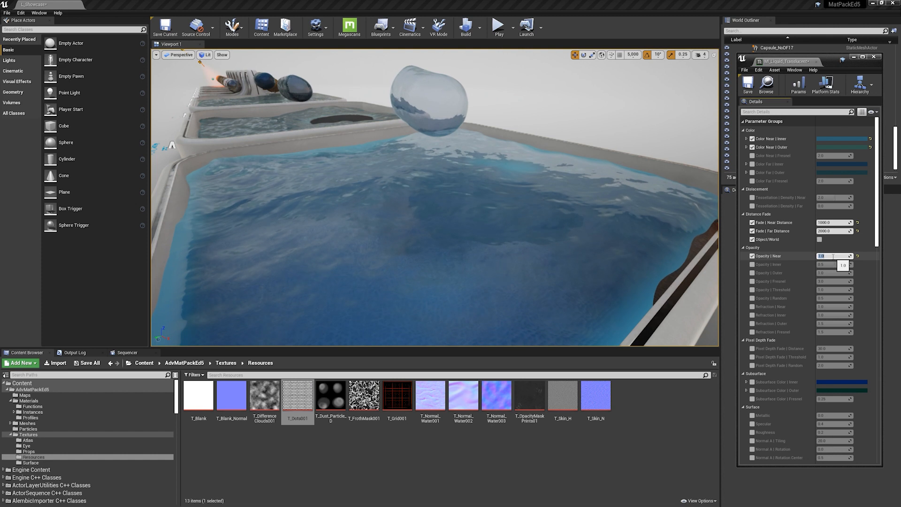
text(0)
key(Return)
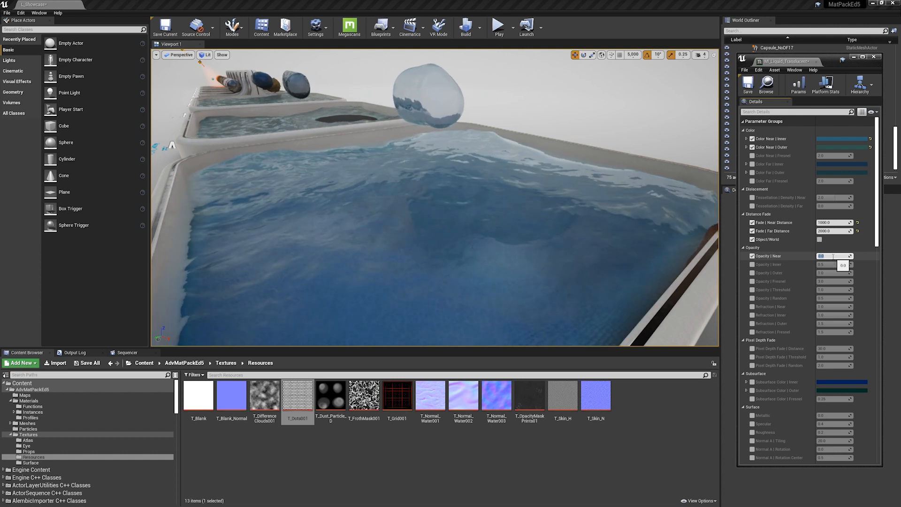
Try lower Opacity | Inner and Opacity | Outer values one after the other, undoing each change and disabling both overrides
click(752, 264)
drag(836, 265, 825, 265)
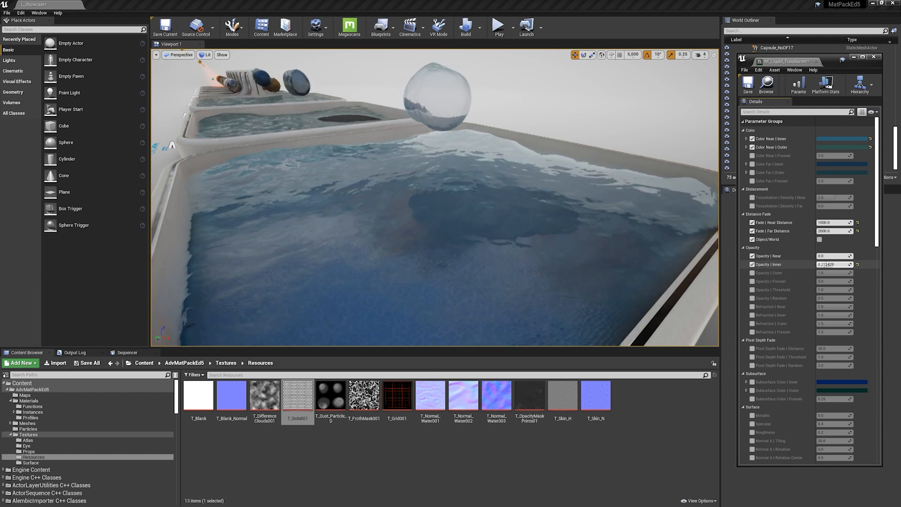
key(ctrl+z)
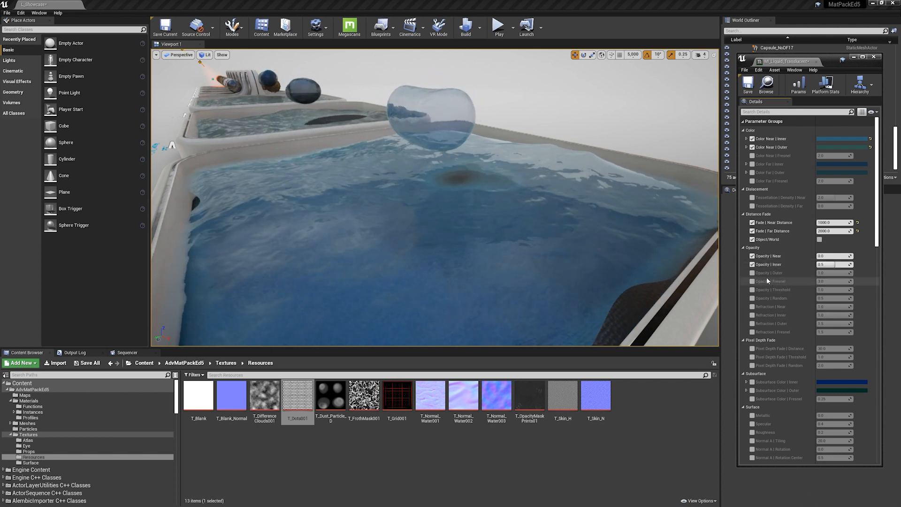
click(753, 273)
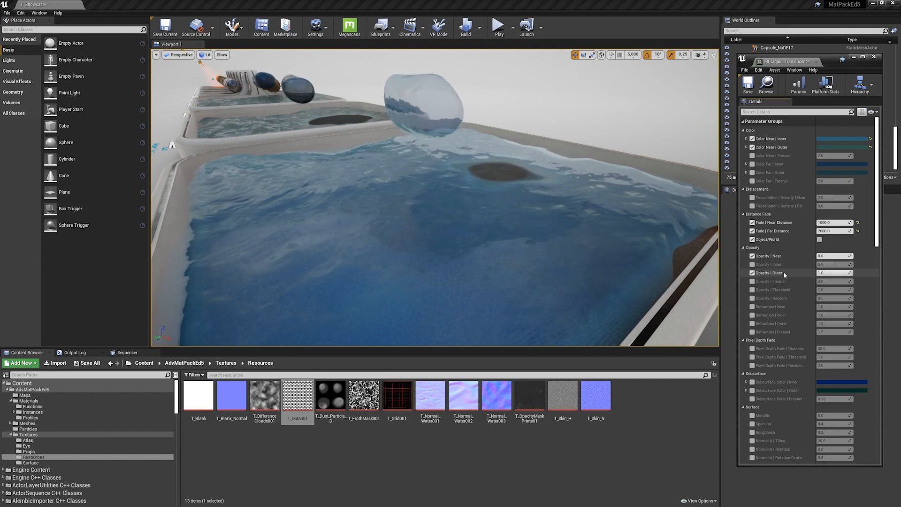
drag(838, 274, 826, 273)
key(ctrl+z)
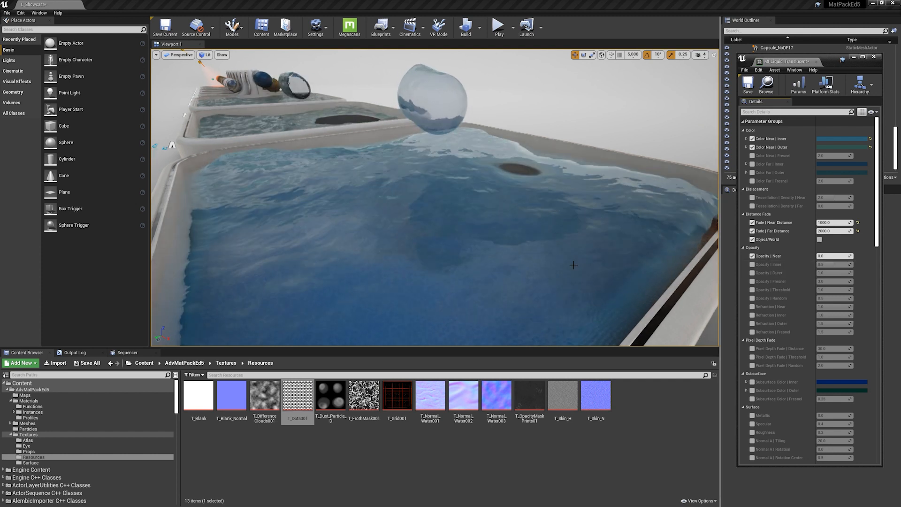
Disable the translucent liquid's Opacity | Near override and view the water surface
right_drag(435, 198, 392, 192)
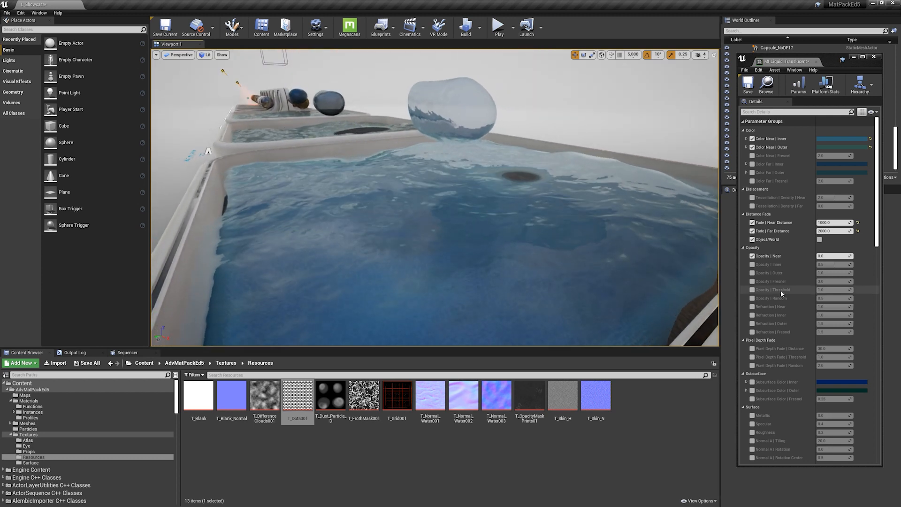
click(752, 257)
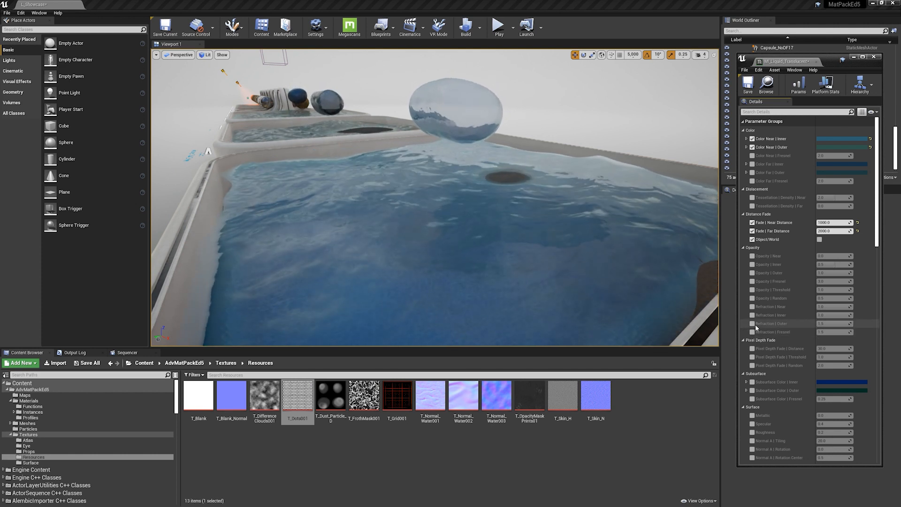
right_drag(435, 197, 591, 281)
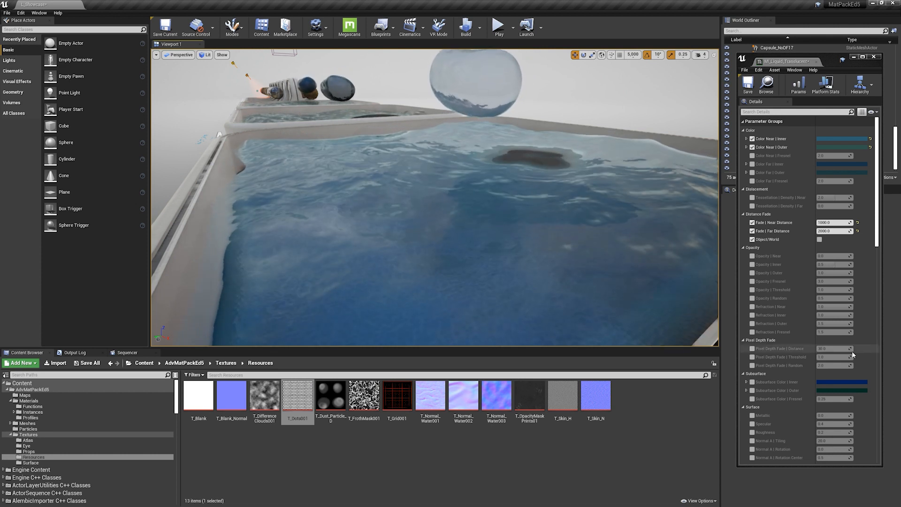
Enable the Subsurface Color | Inner and Outer overrides, try a different Inner colour, and cancel the colour change
scroll(759, 370, down, 3)
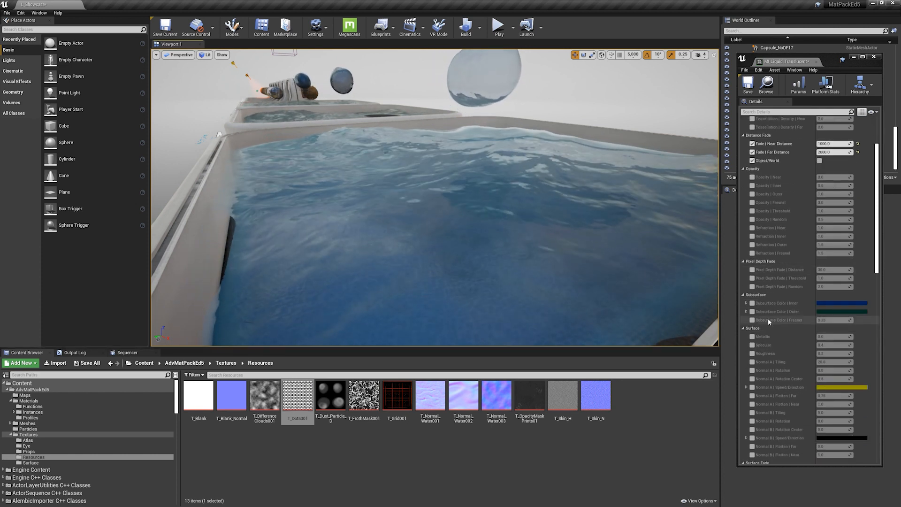
scroll(768, 314, down, 1)
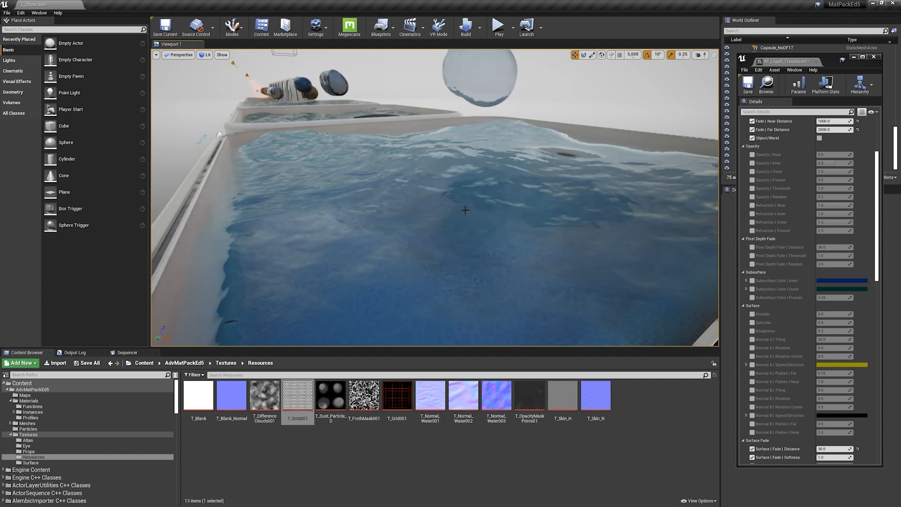
click(753, 280)
click(753, 288)
click(823, 281)
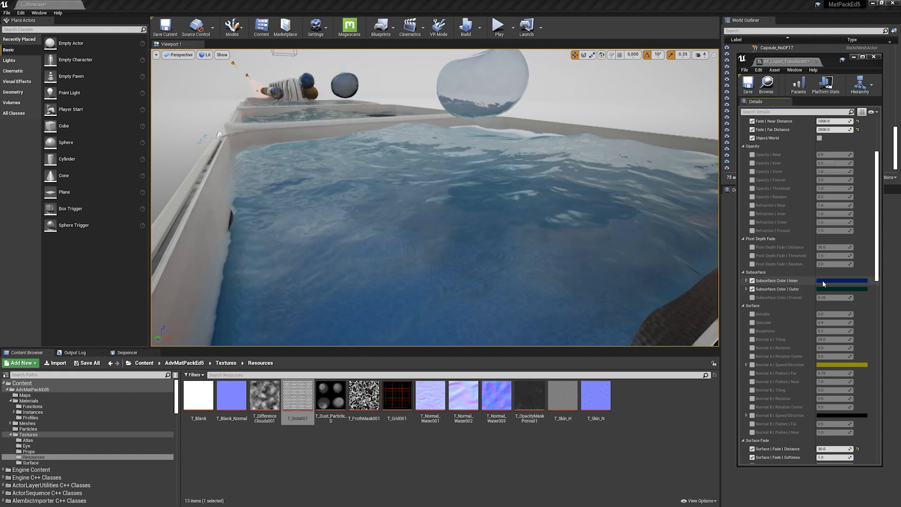
click(733, 341)
drag(774, 339, 773, 317)
click(808, 452)
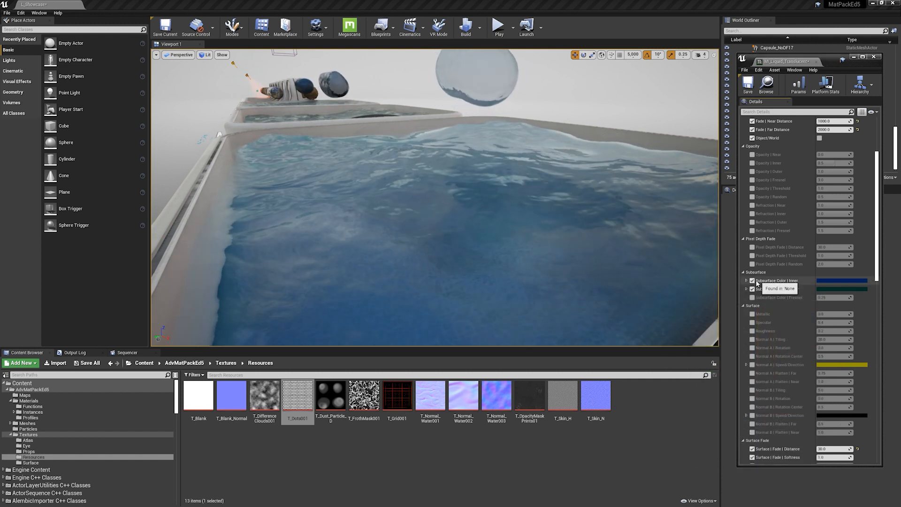
Try red tones for Subsurface Color | Outer, cancel the colour change, and disable the override
click(834, 289)
click(748, 345)
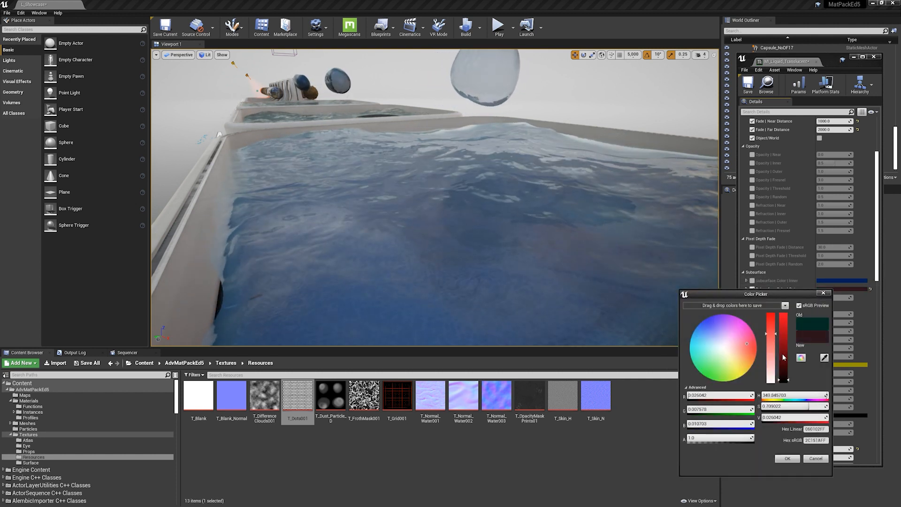
drag(783, 357, 784, 327)
click(816, 458)
click(753, 289)
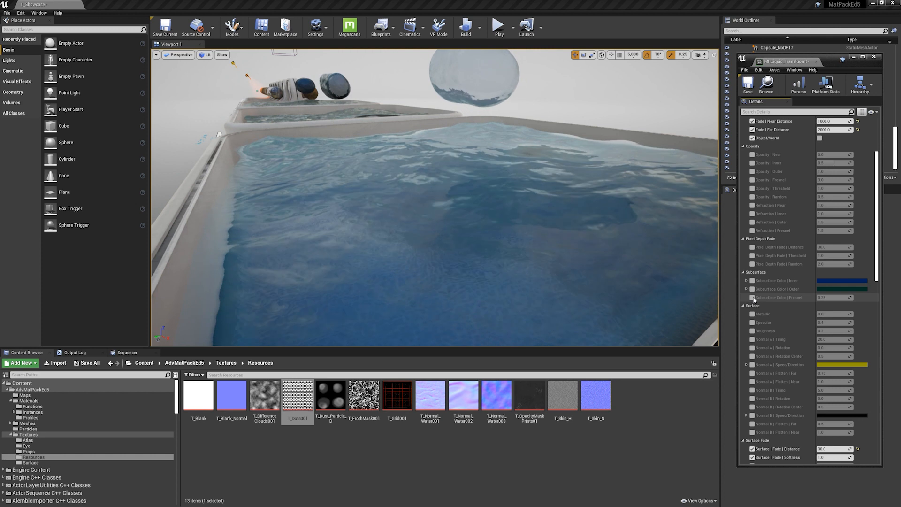
Enable Metallic, compare the water at values 1 and 0, and disable the override
click(752, 314)
click(833, 314)
key(Return)
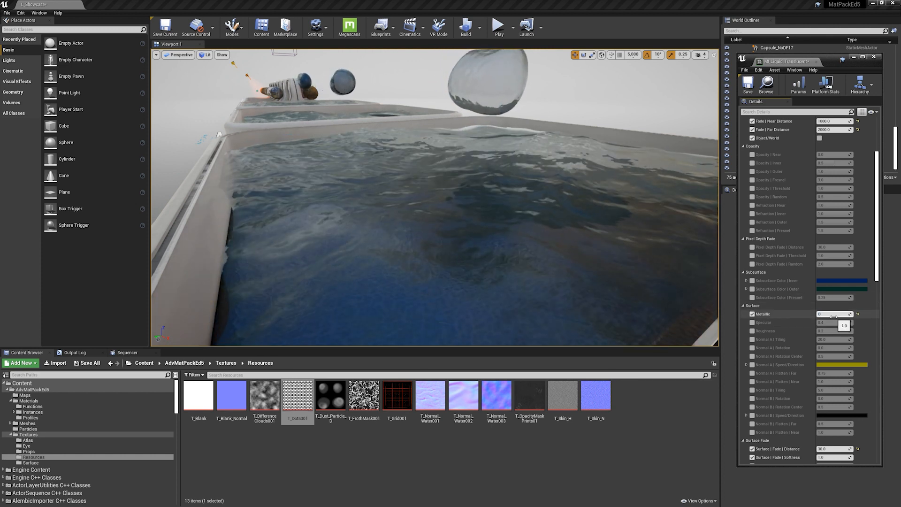
text(0)
key(Return)
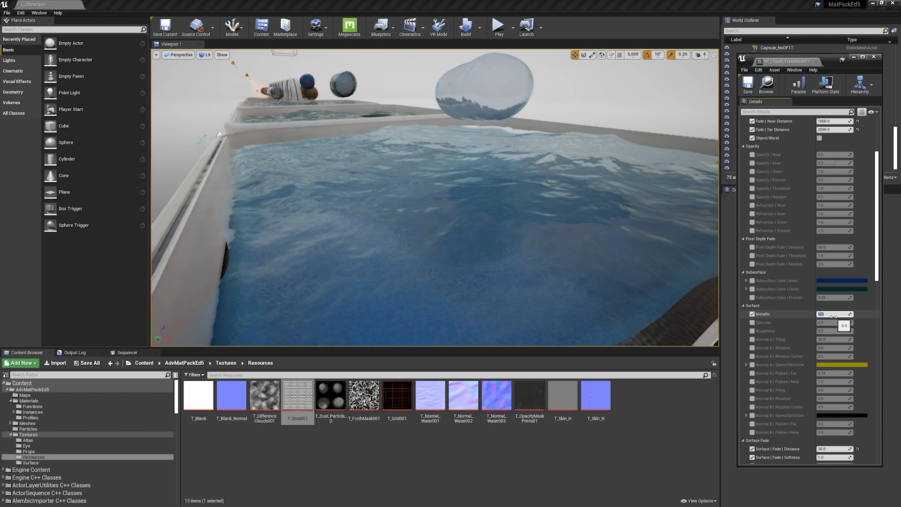
click(753, 314)
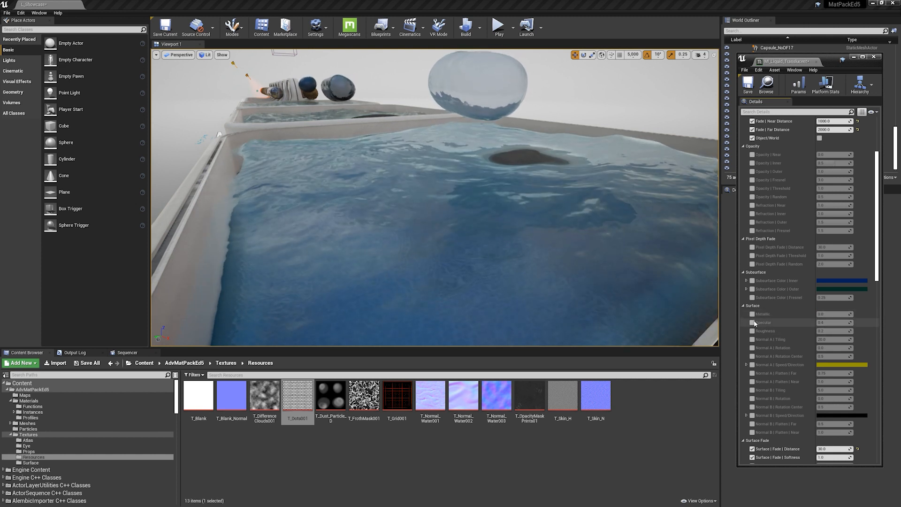
Try Specular values of 0 and 1 on the water, and disable the override
click(837, 323)
text(1)
key(Return)
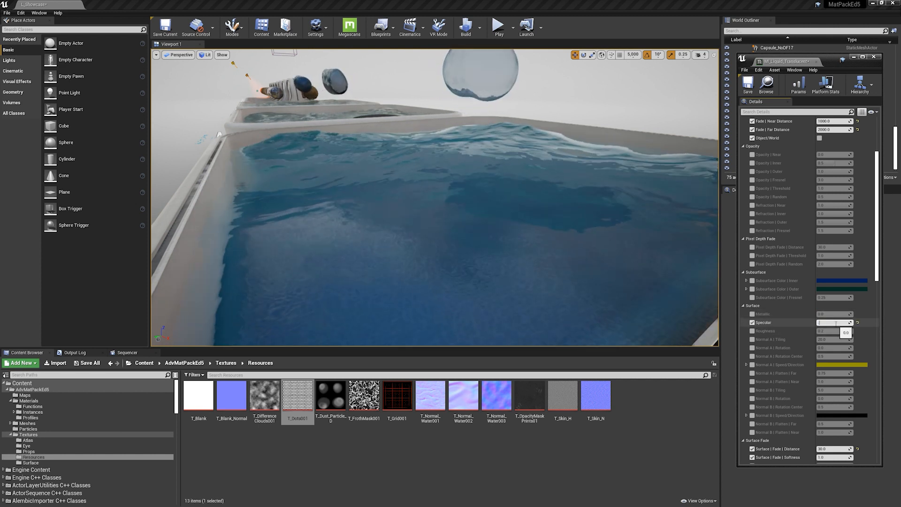
click(753, 323)
Enable Roughness, try values including 0 and 1 on the water, and disable the override
click(753, 331)
click(835, 331)
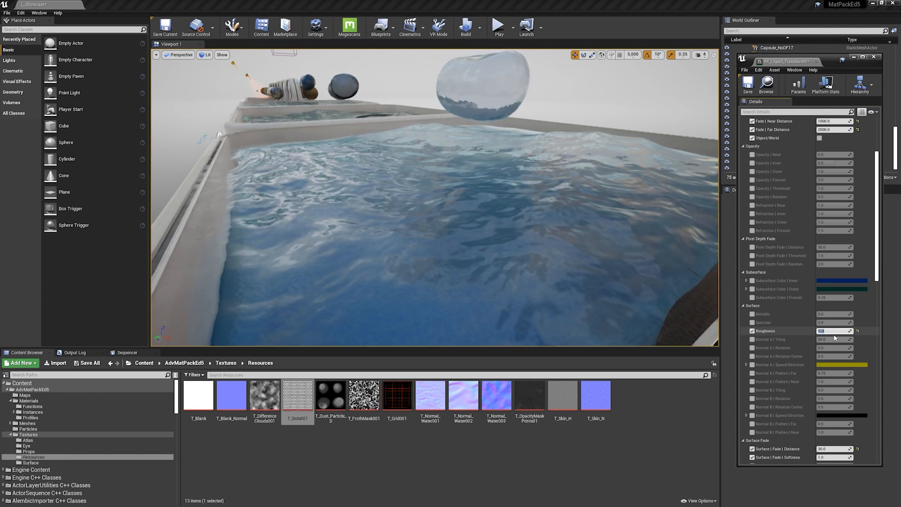
text(1)
key(Return)
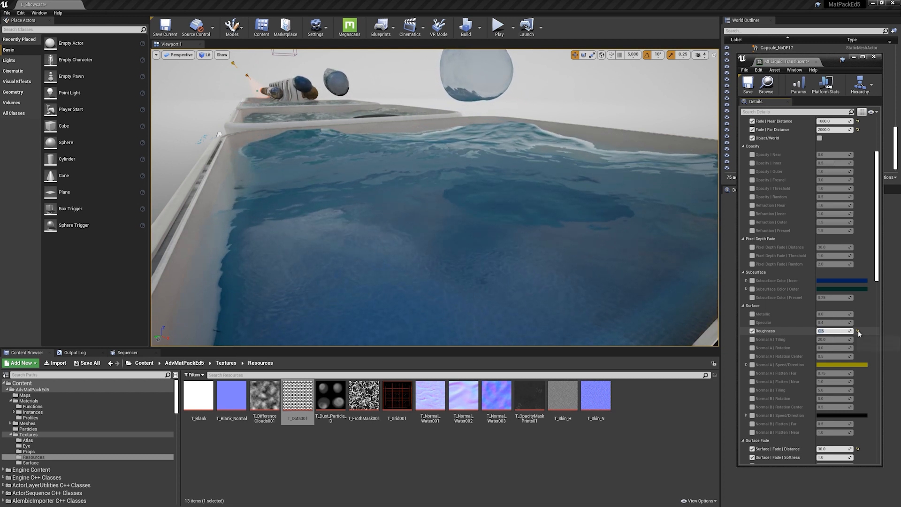
click(752, 331)
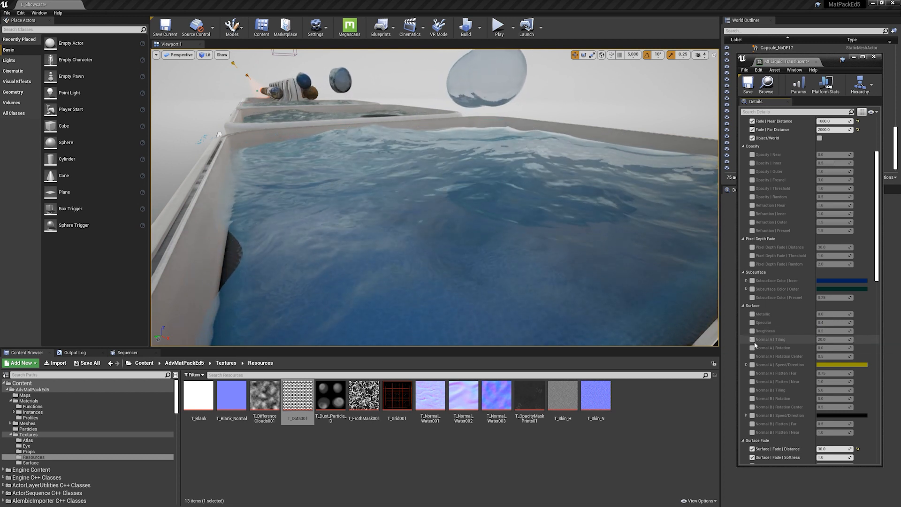
Try changing Normal A | Tiling and Normal A | Rotation, undo both changes, and disable the two overrides
click(752, 339)
drag(833, 339, 852, 340)
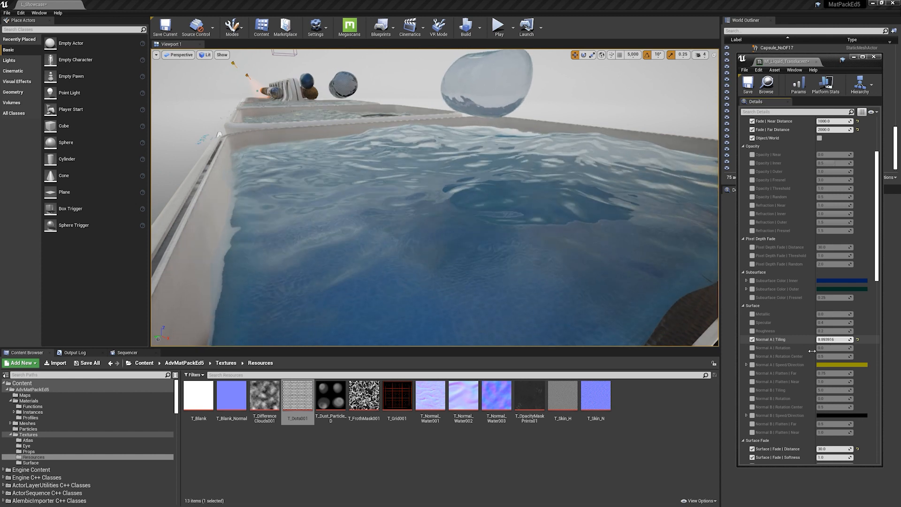
key(ctrl+z)
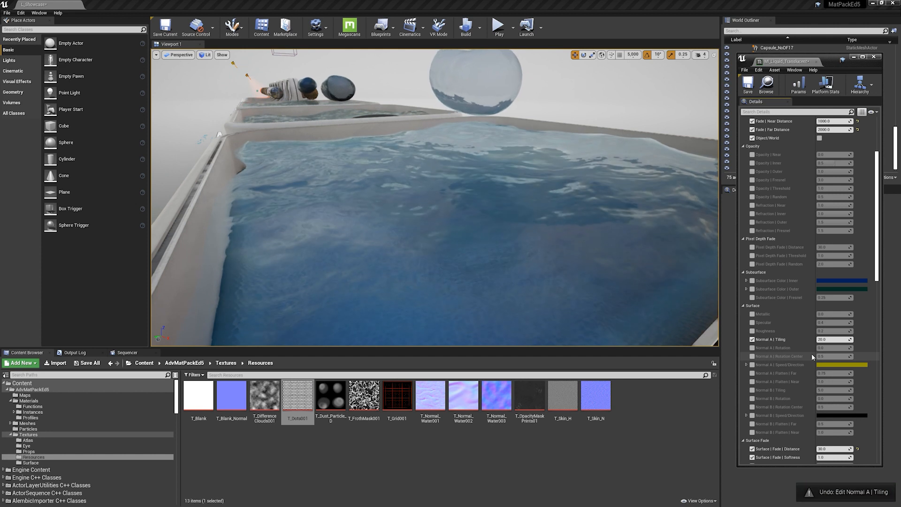
click(753, 339)
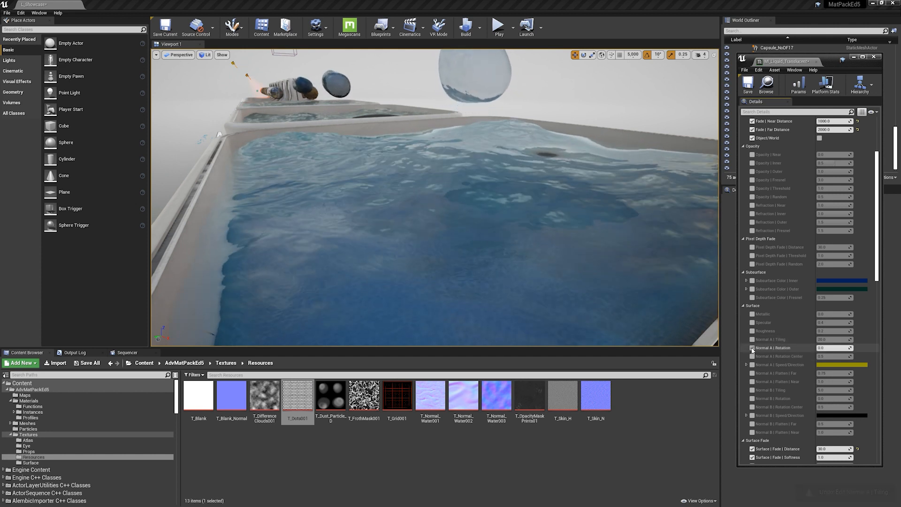
key(ctrl+z)
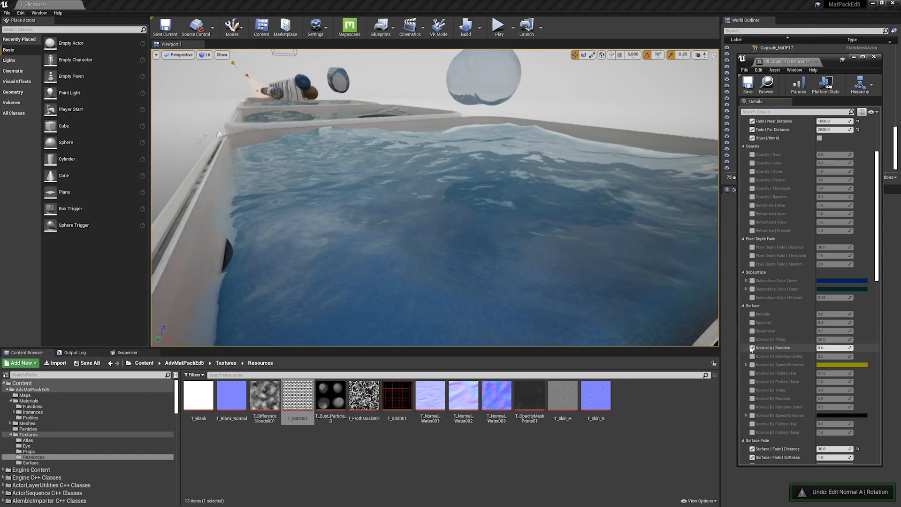
click(753, 348)
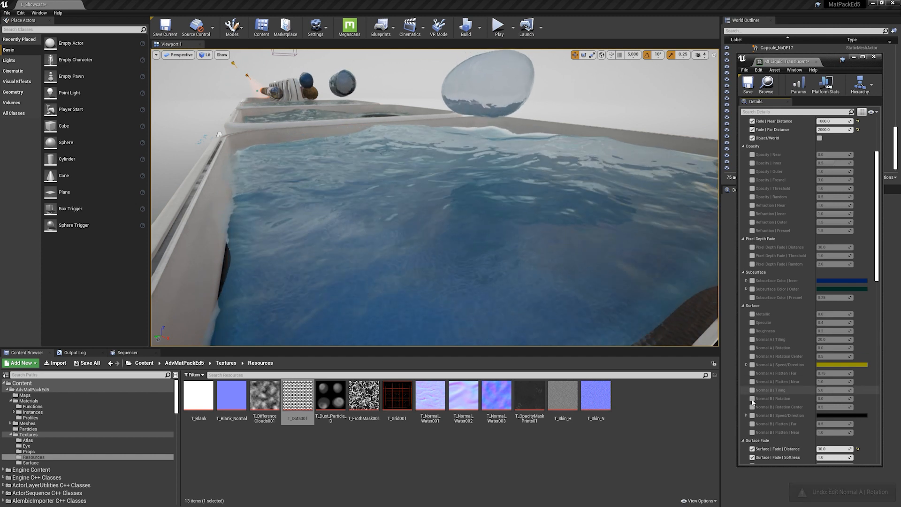
Enable Normal A | Speed/Direction, try R values of 1 and 5, restore 0.3, and disable the override
click(747, 365)
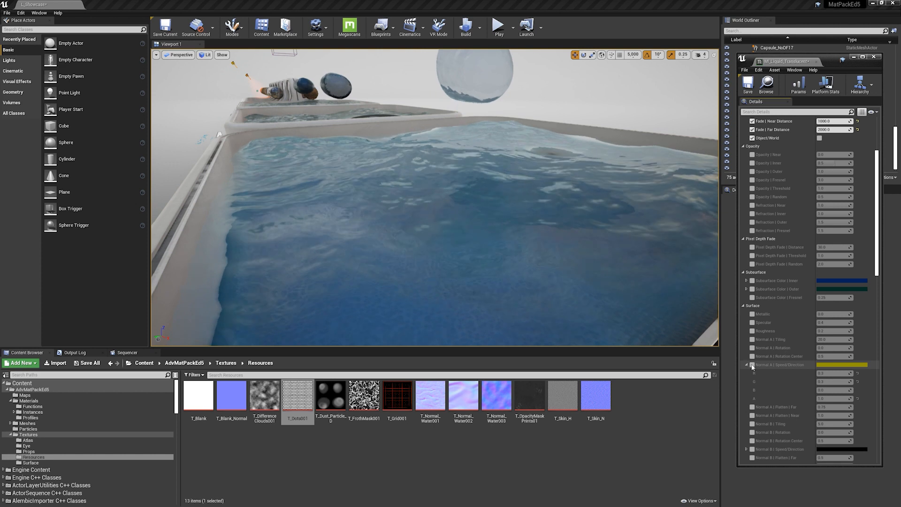
click(753, 365)
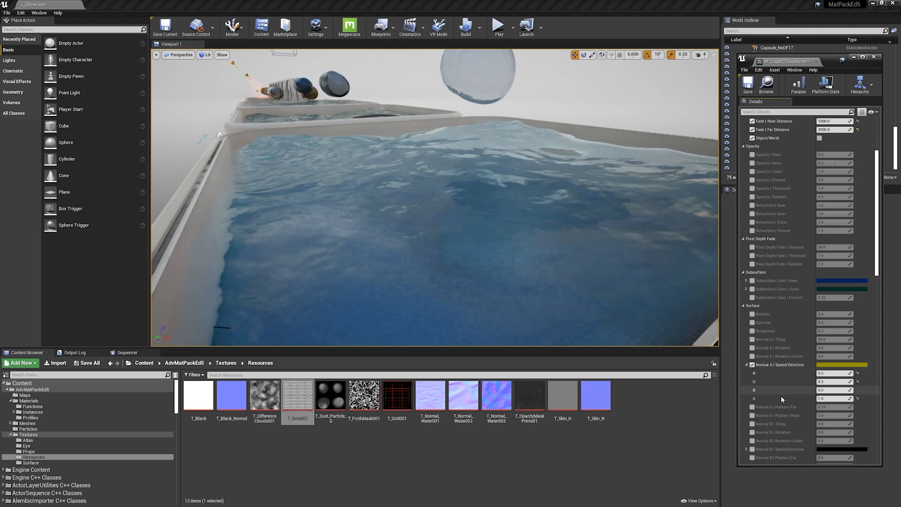
click(830, 374)
text(1)
key(Return)
text(5)
key(Return)
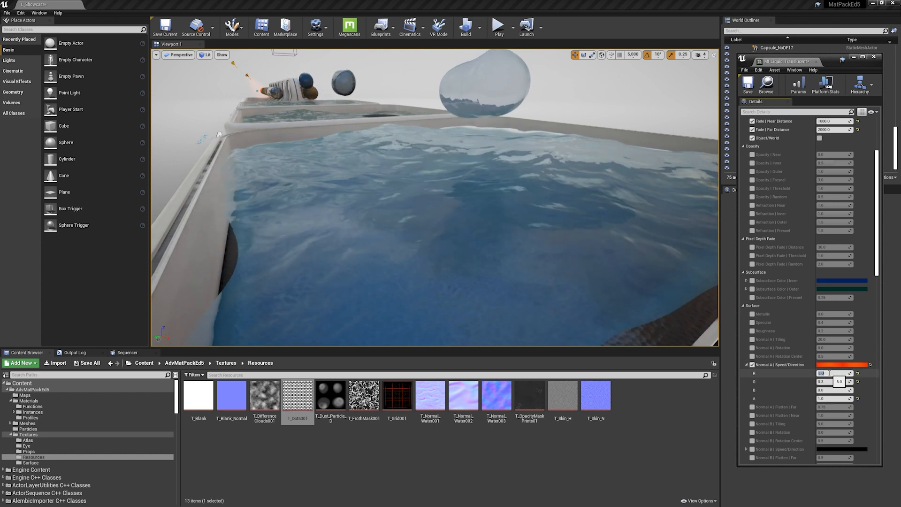
text(0.3)
key(Return)
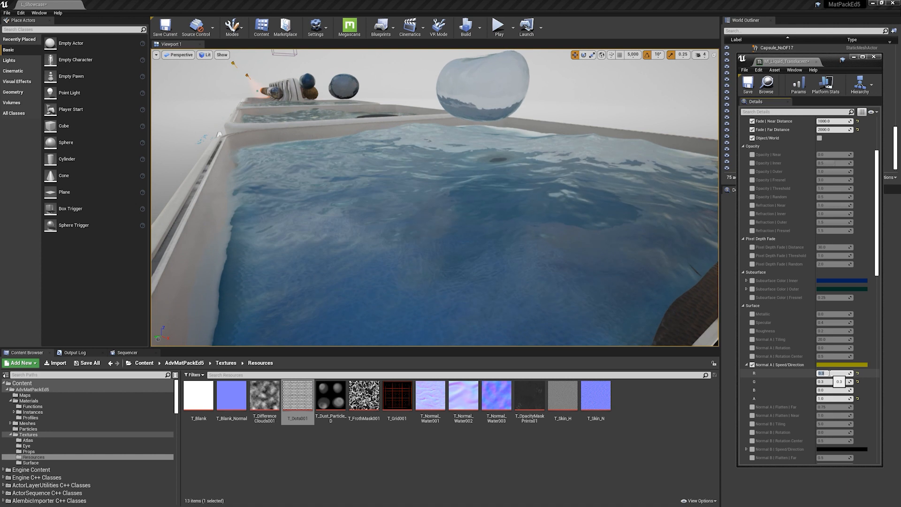
click(753, 364)
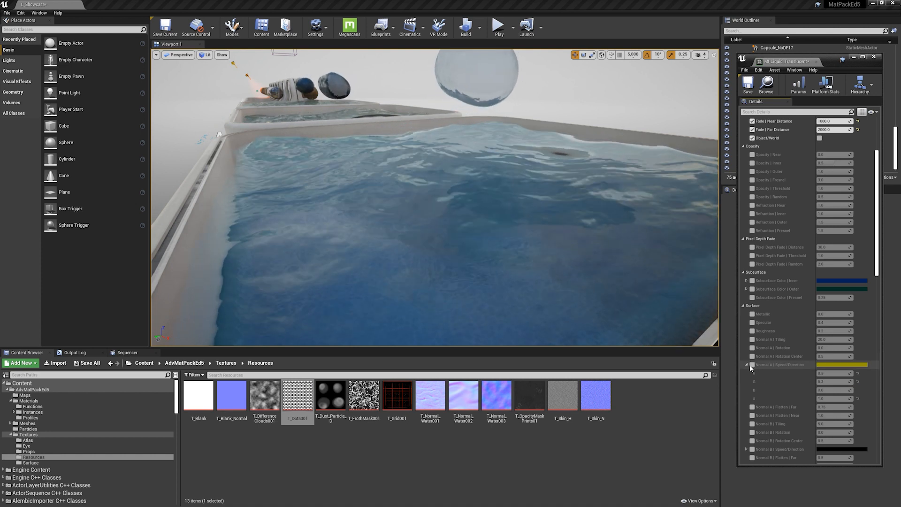
Collapse the Normal A | Speed/Direction channels and the Surface parameter group
click(747, 365)
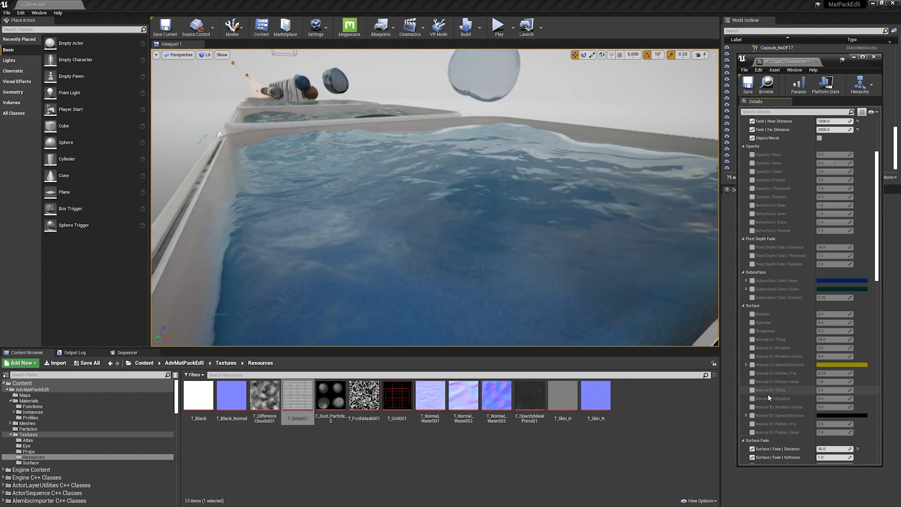
click(743, 305)
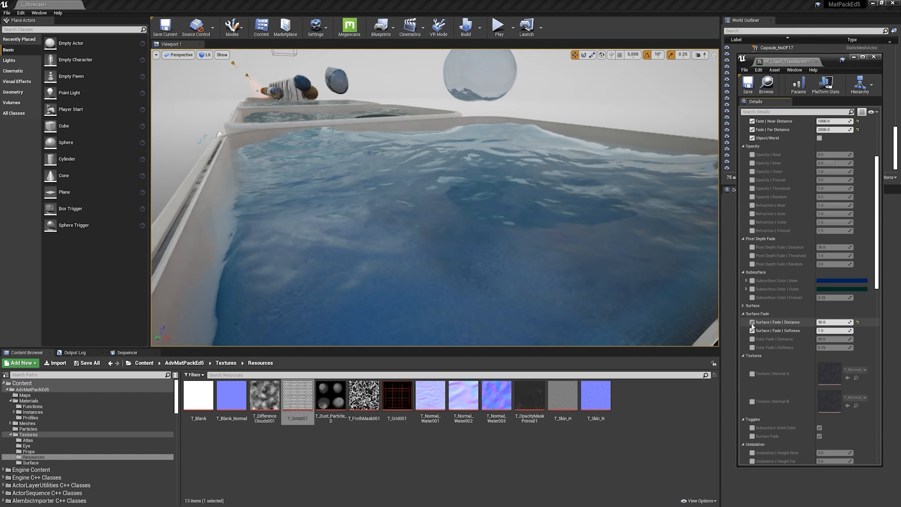
Try Surface | Fade | Distance values including 100, restore 30, and disable the Surface | Fade | Softness override
text(00)
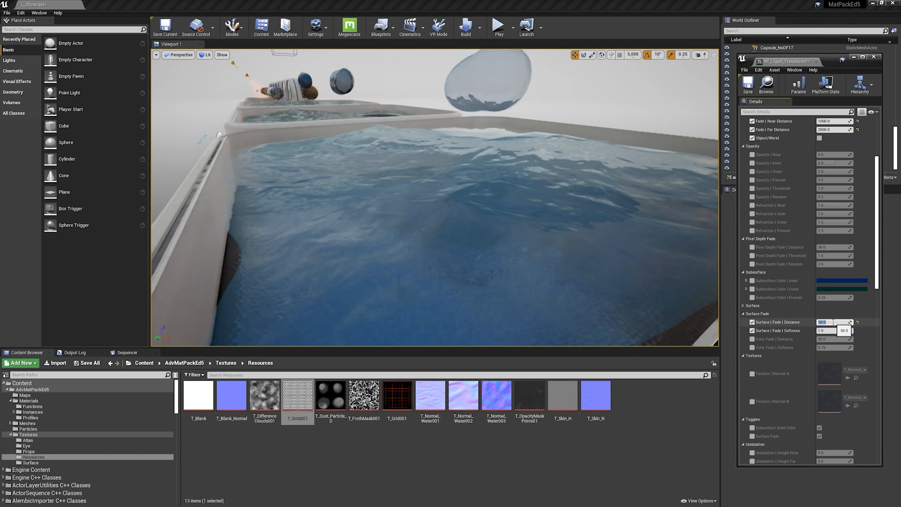
key(Return)
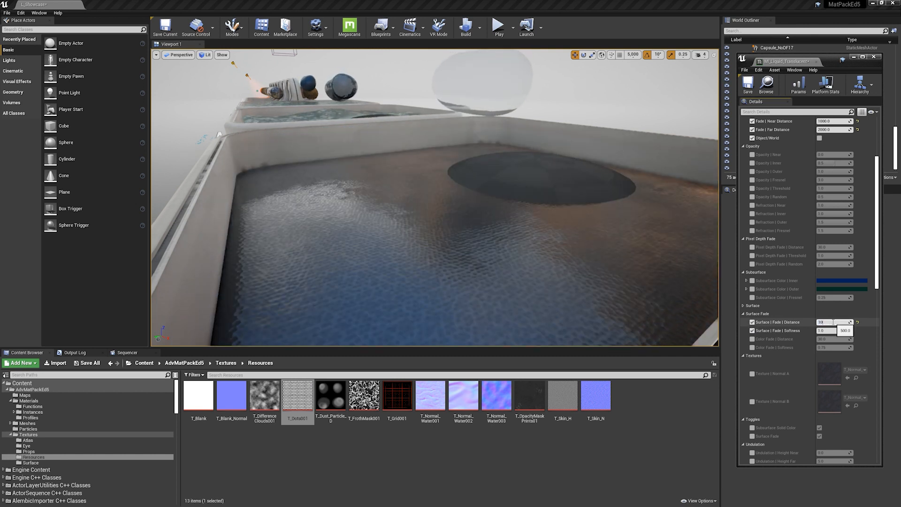
text(10)
key(Return)
text(0)
key(Return)
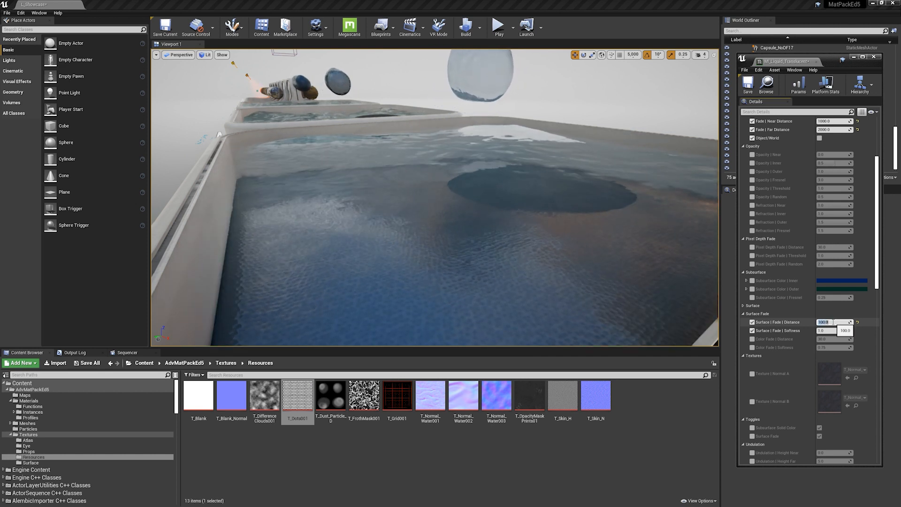
text(30)
key(Return)
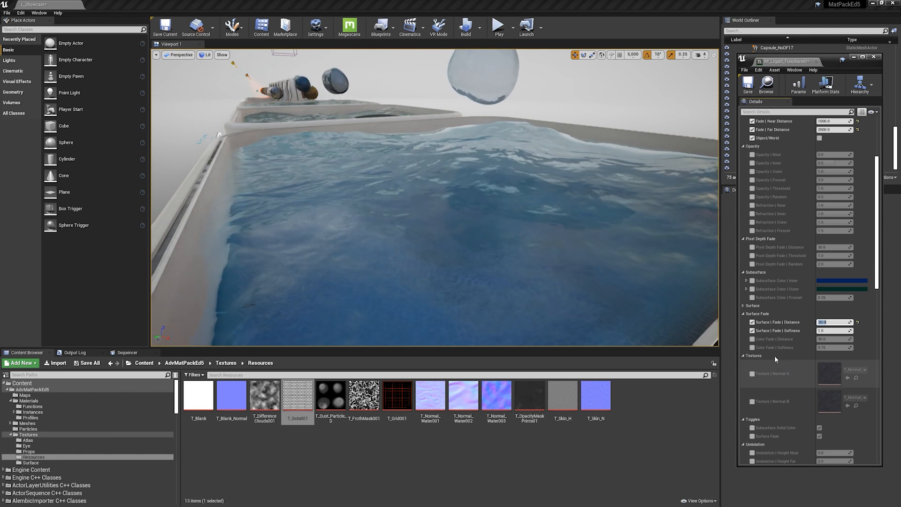
click(752, 330)
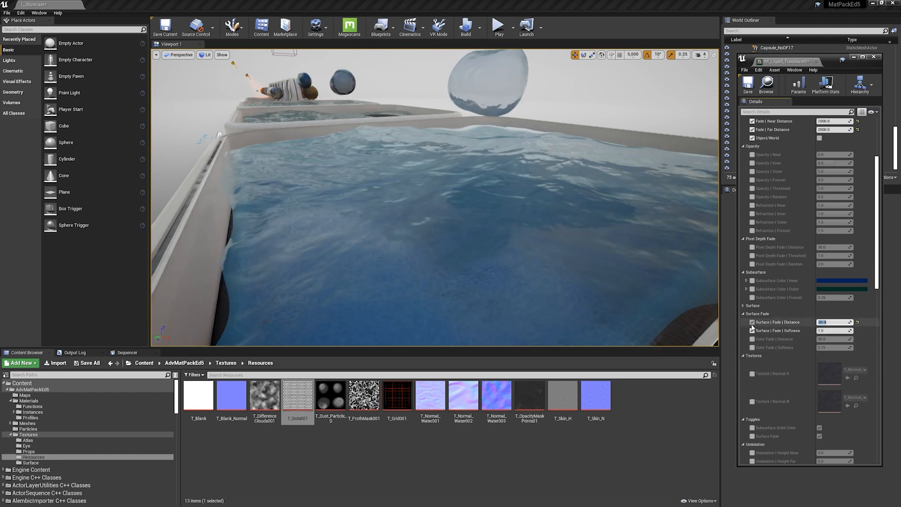
Enable Color Fade | Distance, try values of 500 and 50, restore 30, and disable the override
click(752, 339)
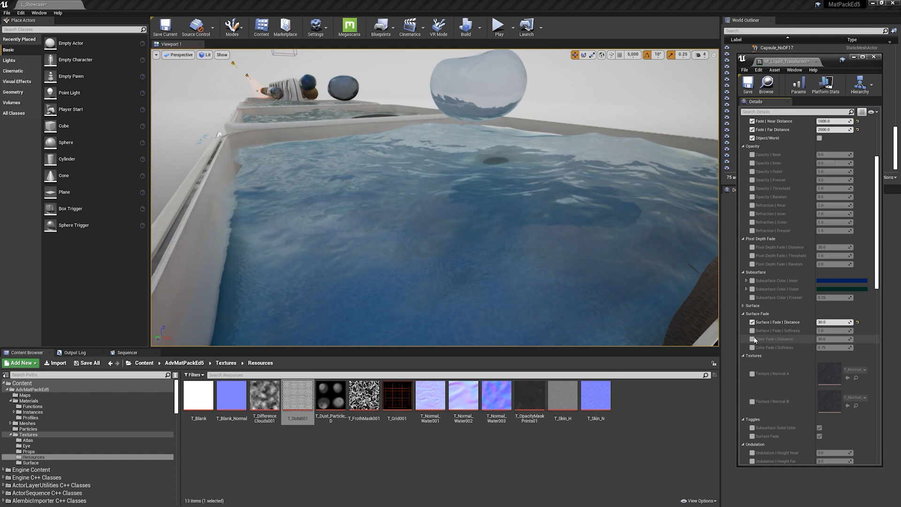
click(830, 339)
text(5)
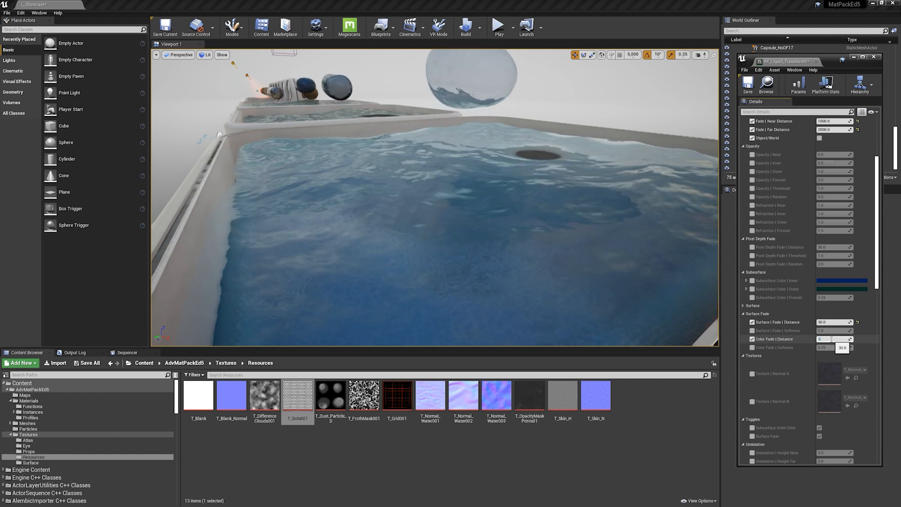
text(00)
key(Return)
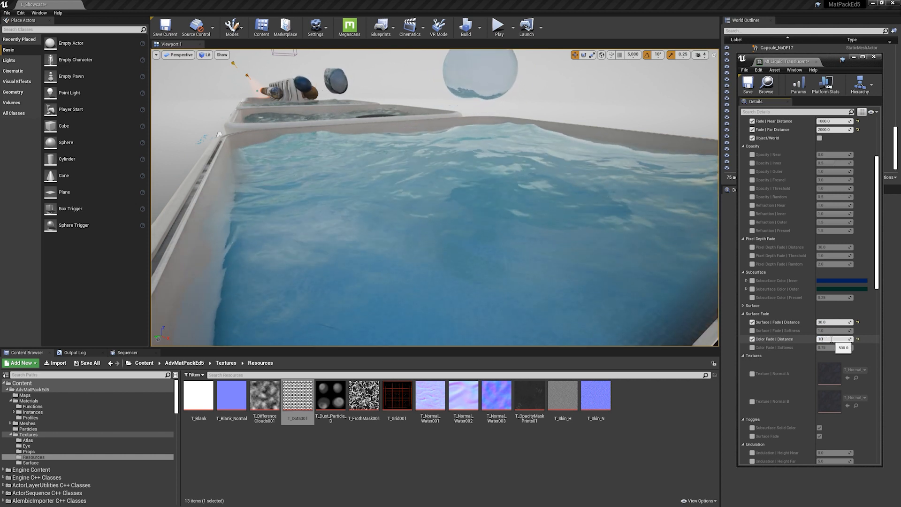
text(50)
key(Return)
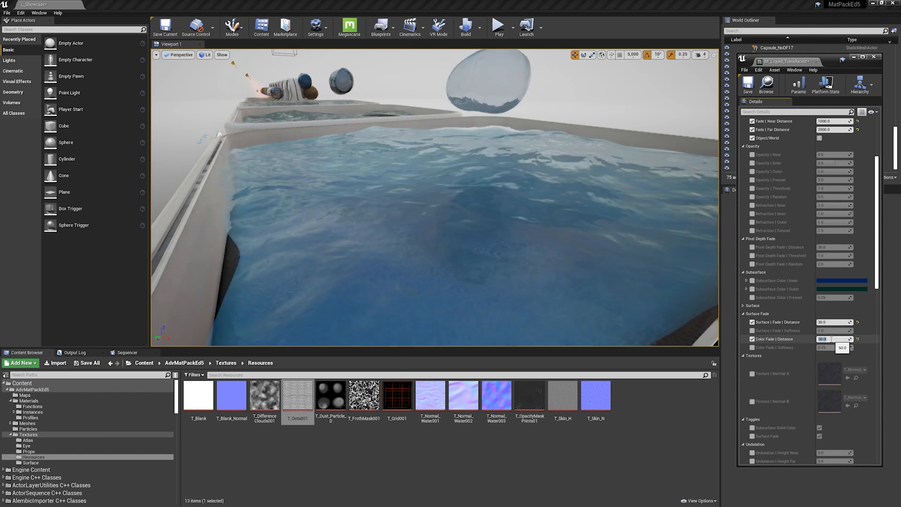
text(30)
key(Return)
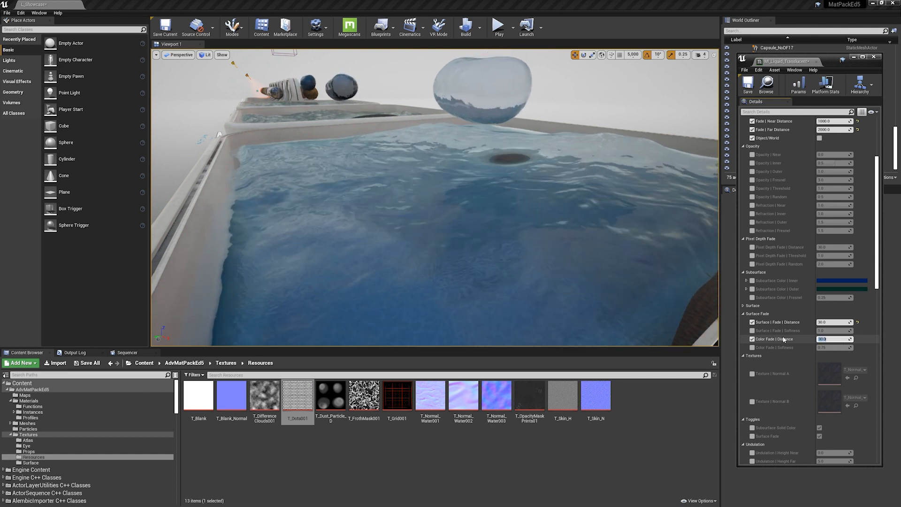
click(754, 339)
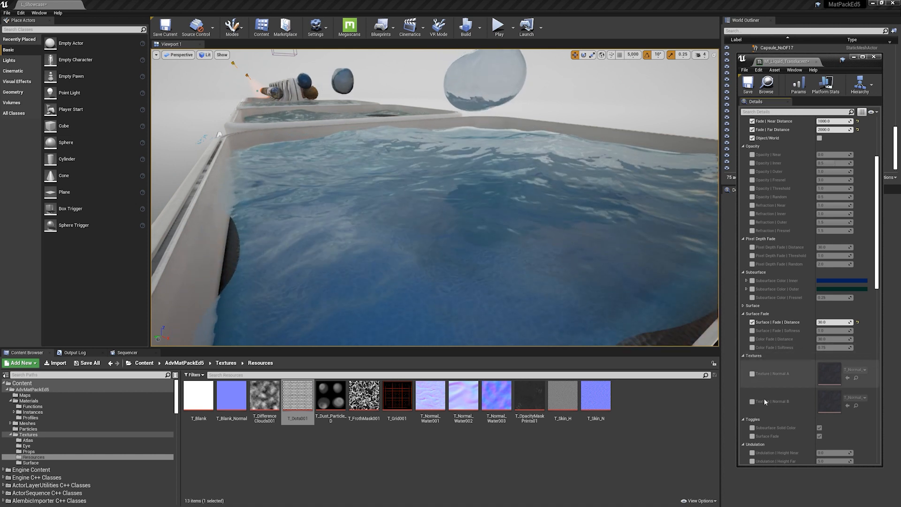
Enable the Undulation | Height Near override for the water
scroll(765, 389, down, 5)
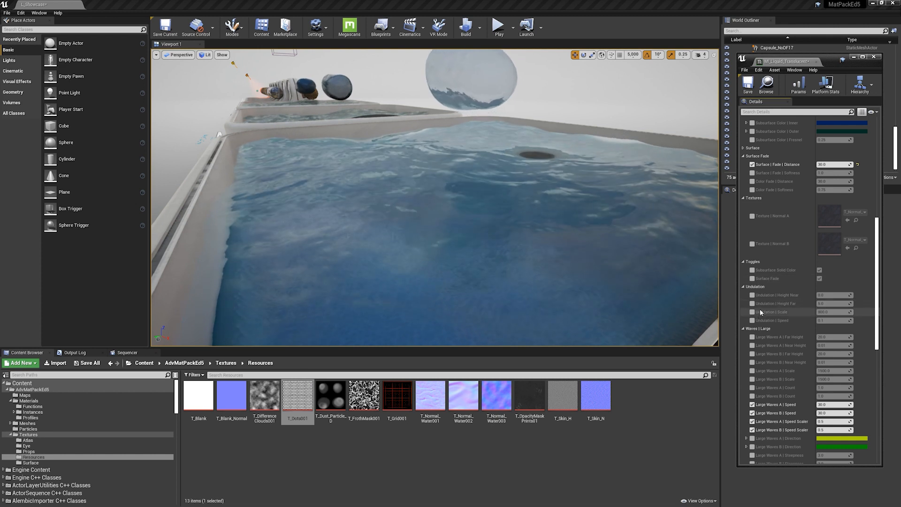
scroll(758, 279, down, 2)
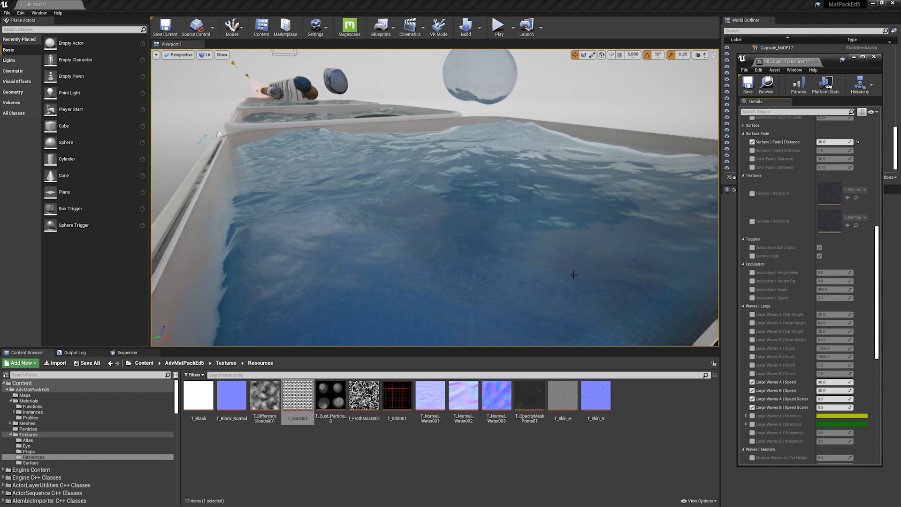
scroll(543, 265, down, 5)
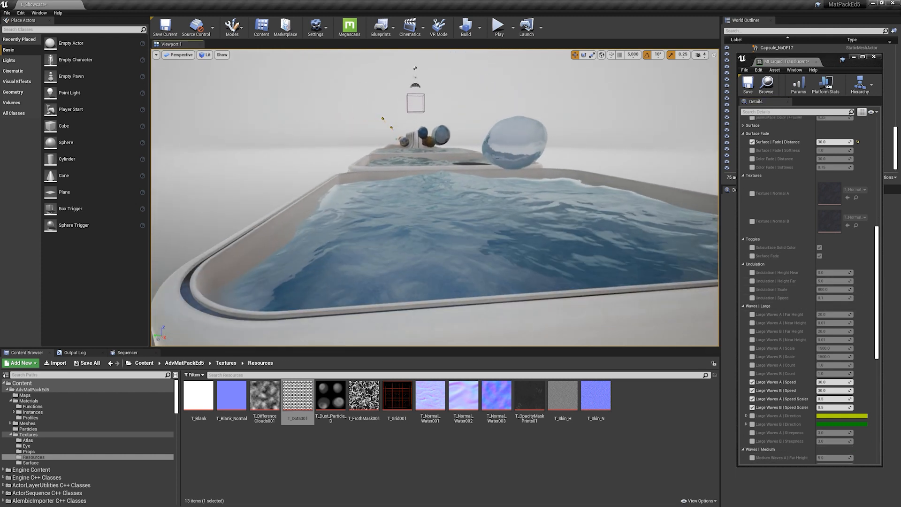
click(753, 273)
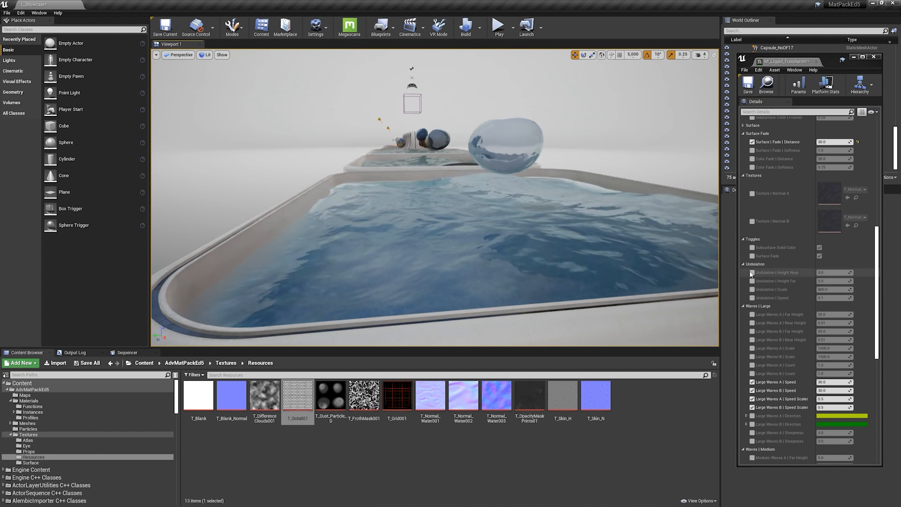
click(752, 272)
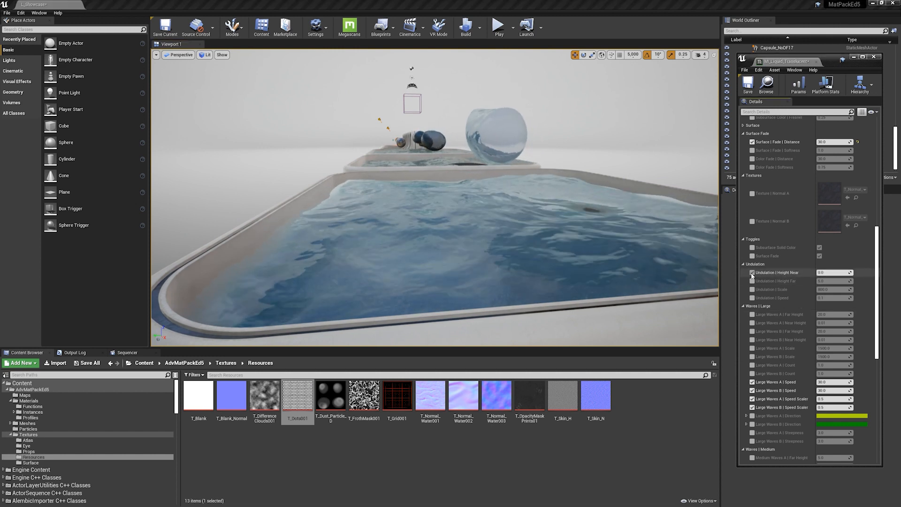
click(752, 272)
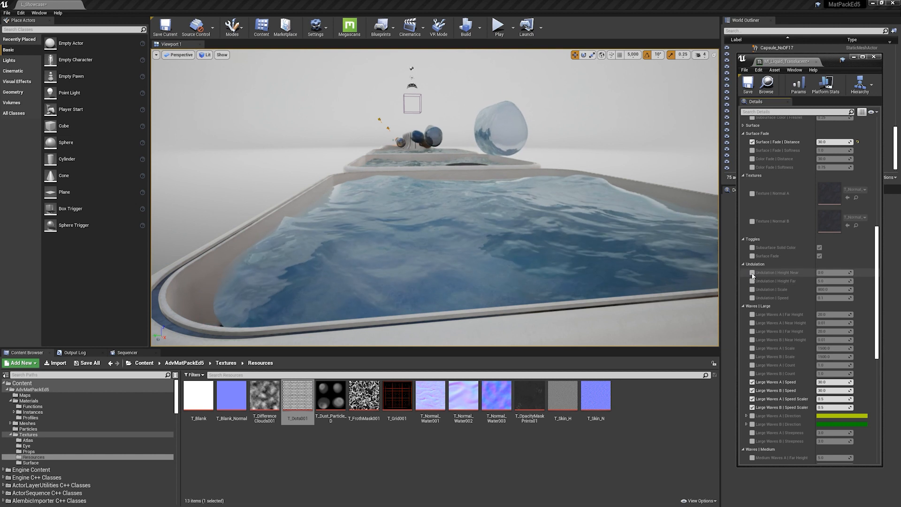
Enable Undulation | Height Far, try a value of 50 on the water, and restore it to 5
click(752, 281)
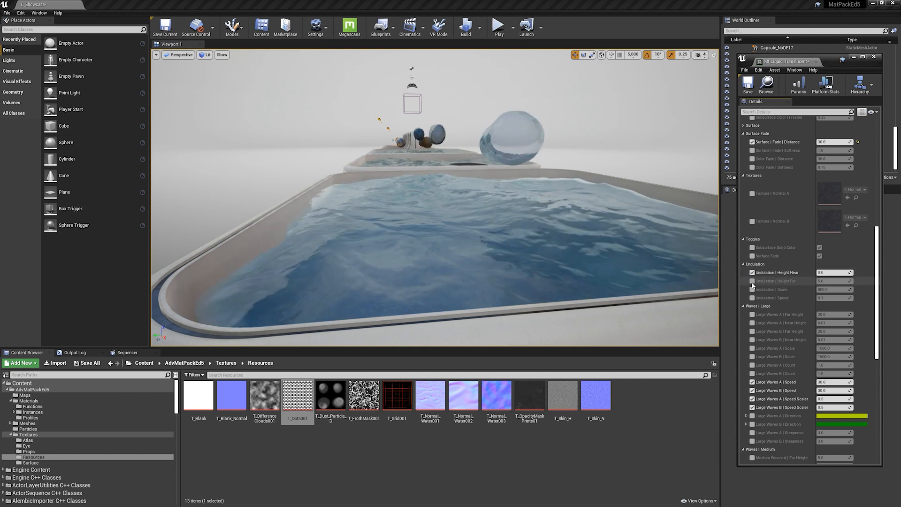
click(829, 281)
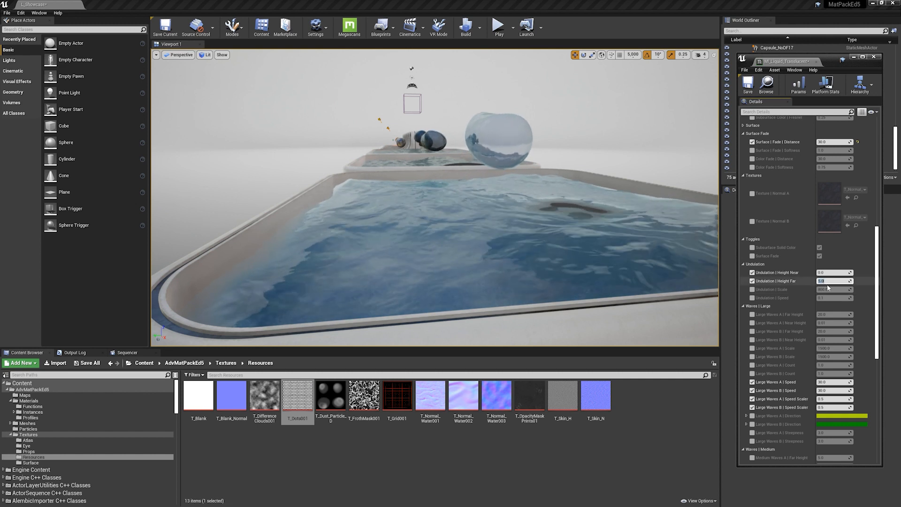
text(50)
key(Return)
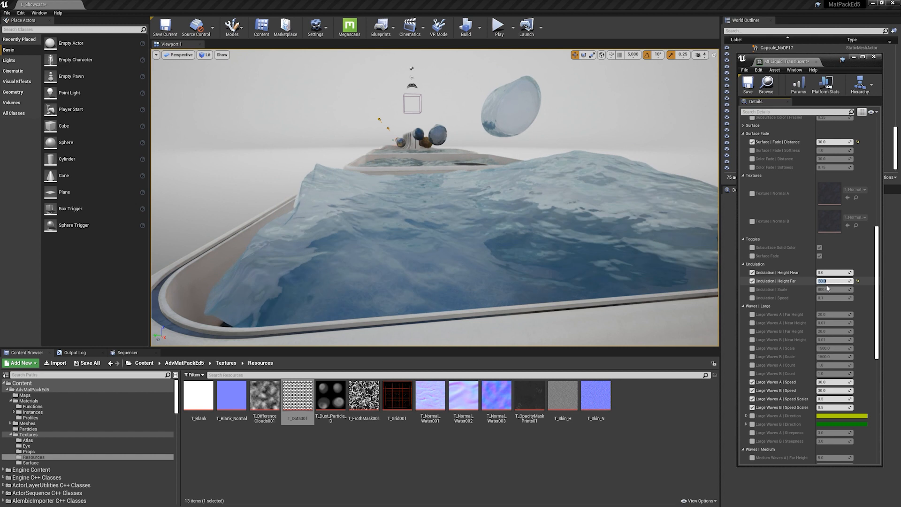
text(5)
key(Return)
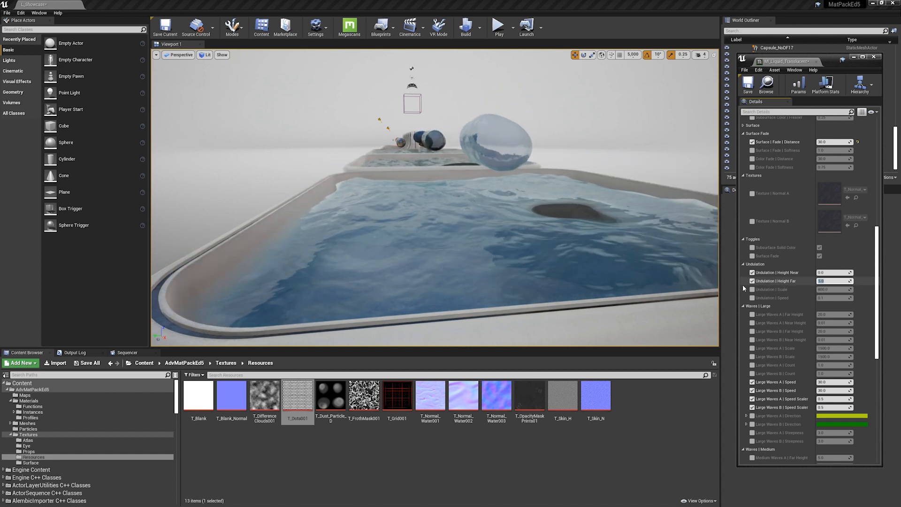
Enable Undulation | Scale and disable it again, then try Undulation | Speed at 5 and disable that override
click(753, 290)
click(827, 290)
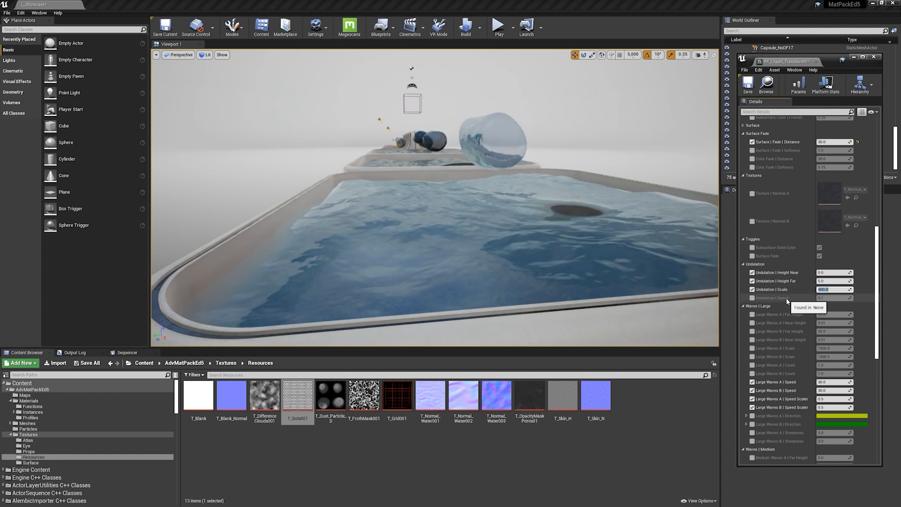
click(752, 289)
click(753, 298)
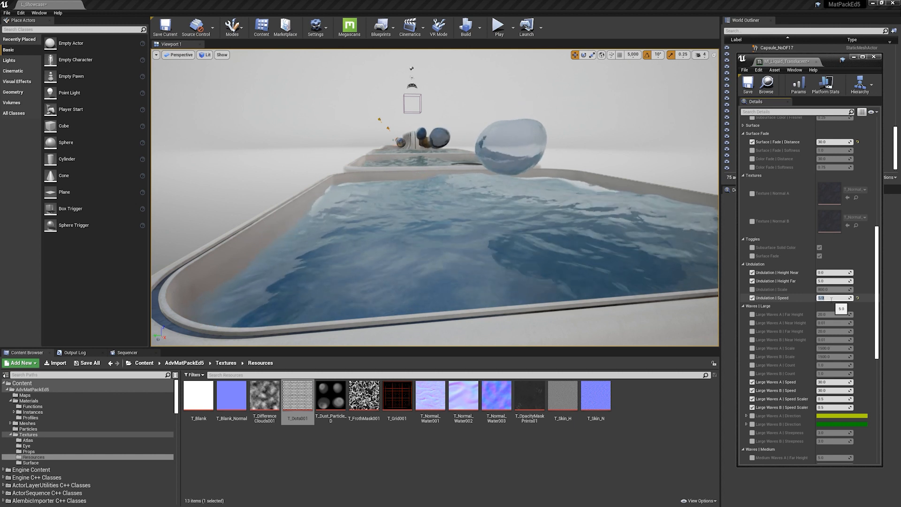
click(755, 298)
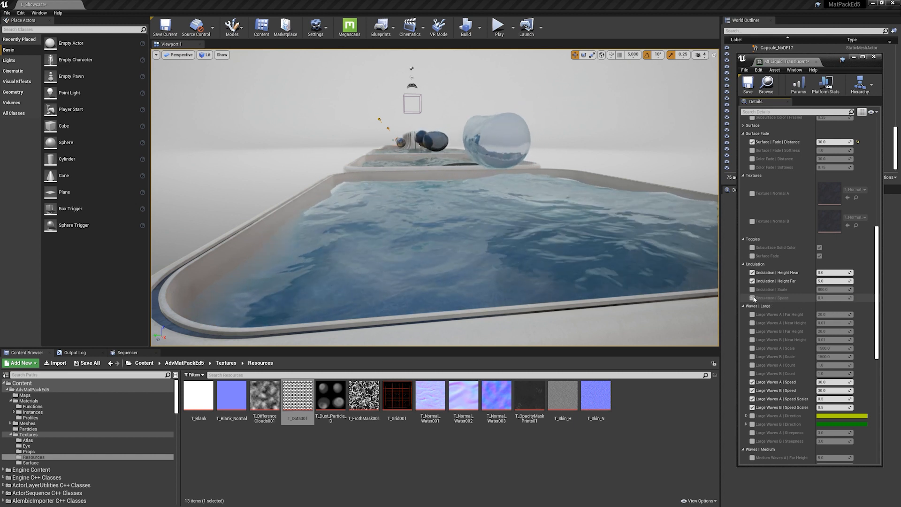
Enable Large Waves A | Far Height, try values of 500 and 50, restore 20, and disable the override
scroll(757, 309, down, 2)
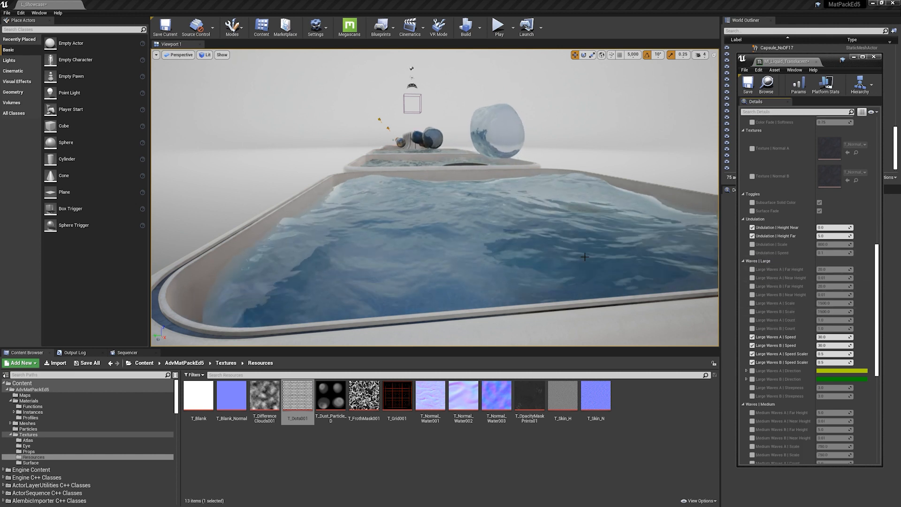
click(752, 269)
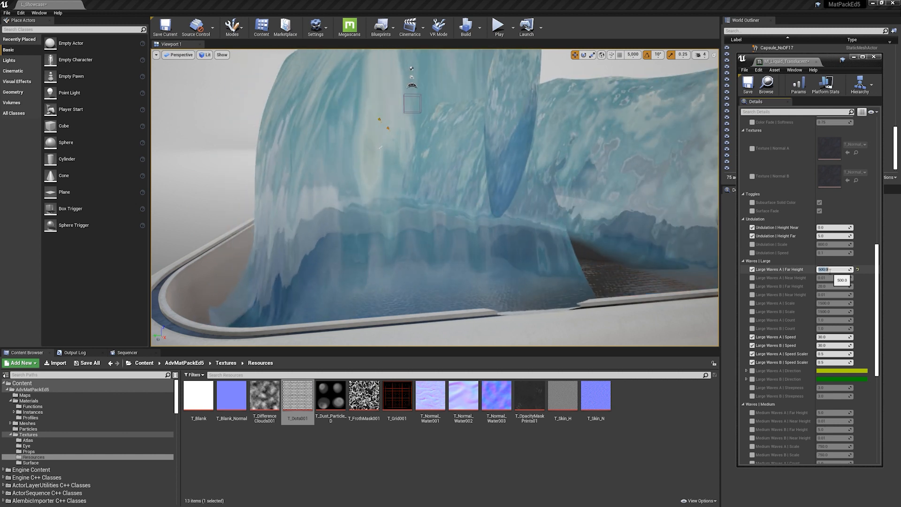
text(50)
key(Return)
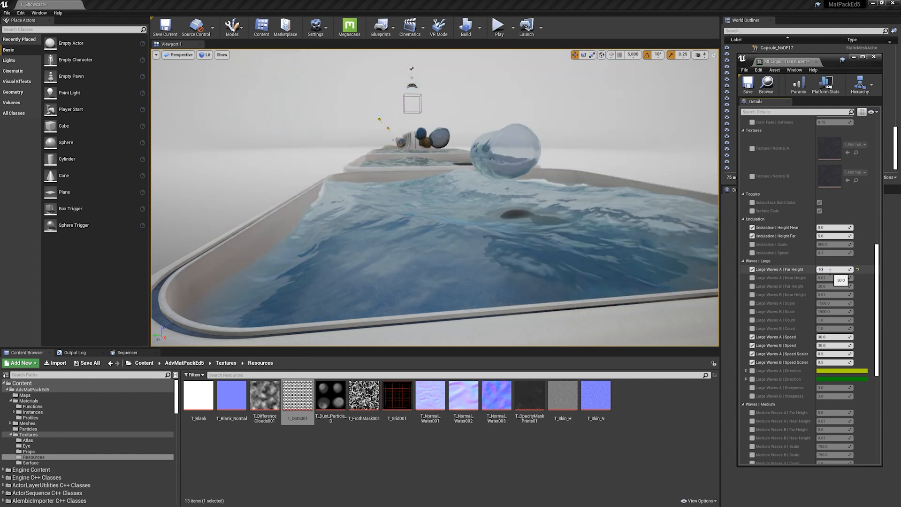
text(20)
key(Return)
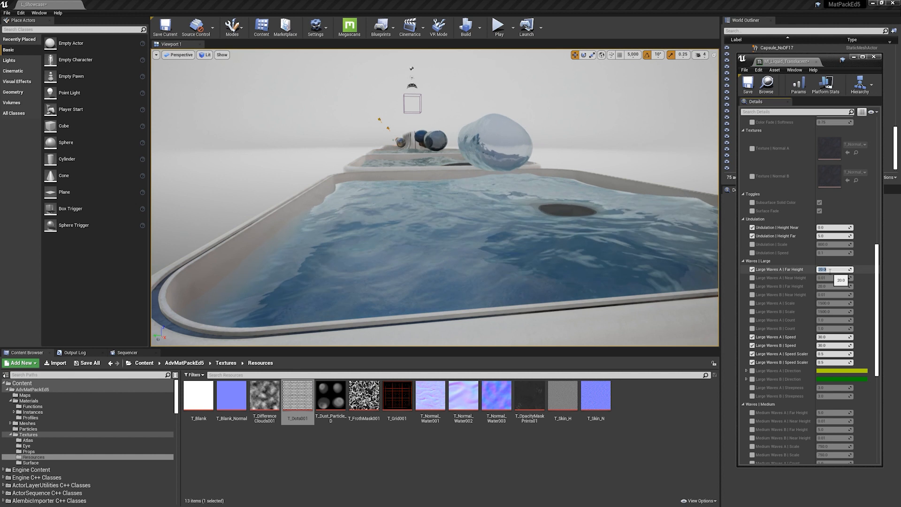
click(753, 269)
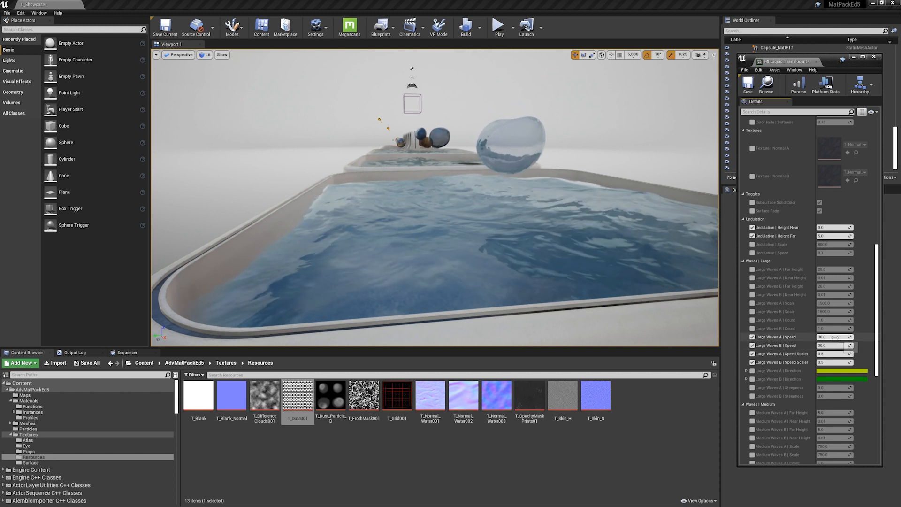
Set Large Waves A | Speed to 30 and switch the Large Waves B | Speed override off and back on
text(30)
key(Return)
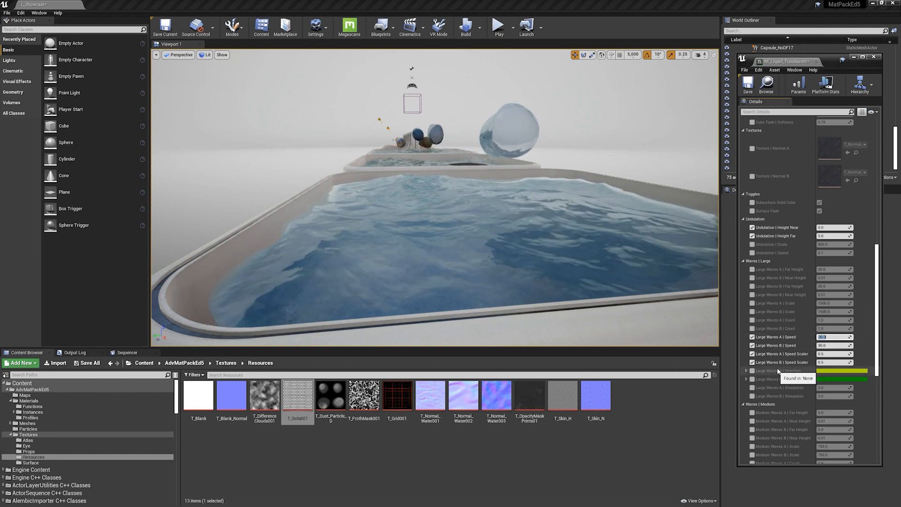
click(753, 345)
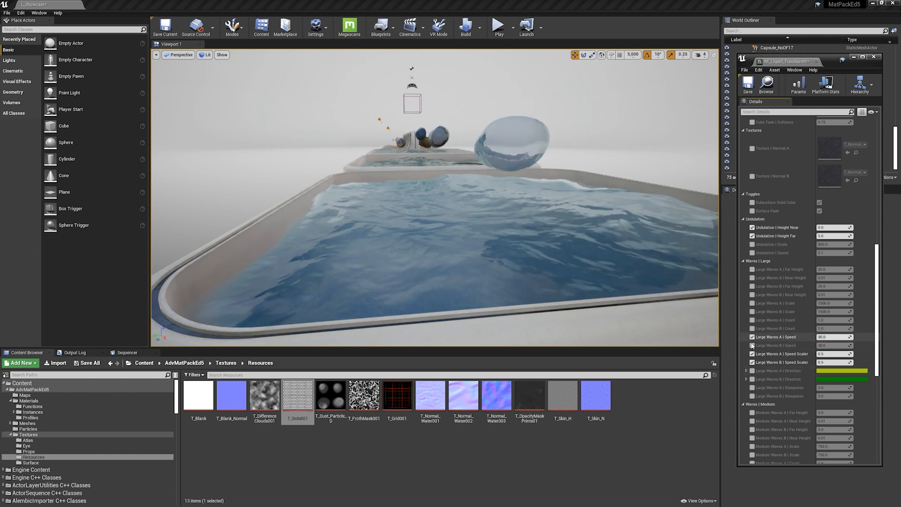
click(753, 346)
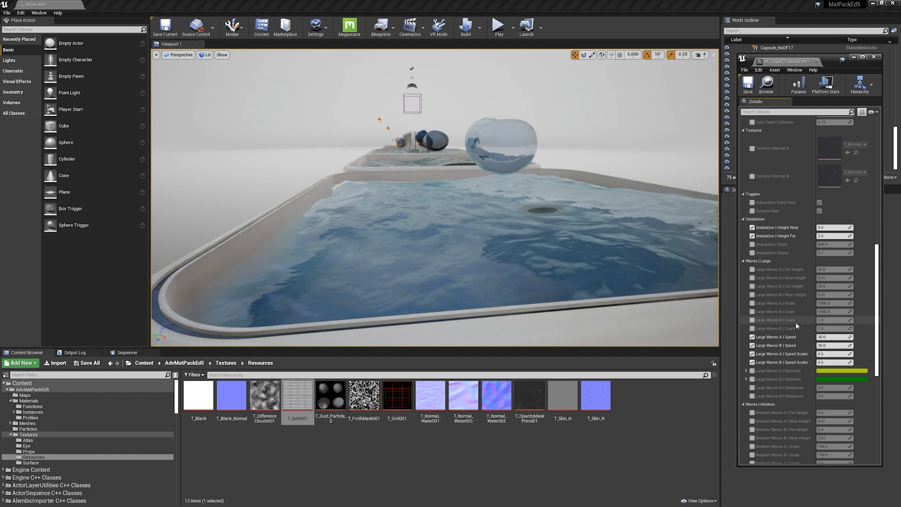
Enable and disable the Large Waves A | Count and Large Waves A | Scale overrides
click(752, 320)
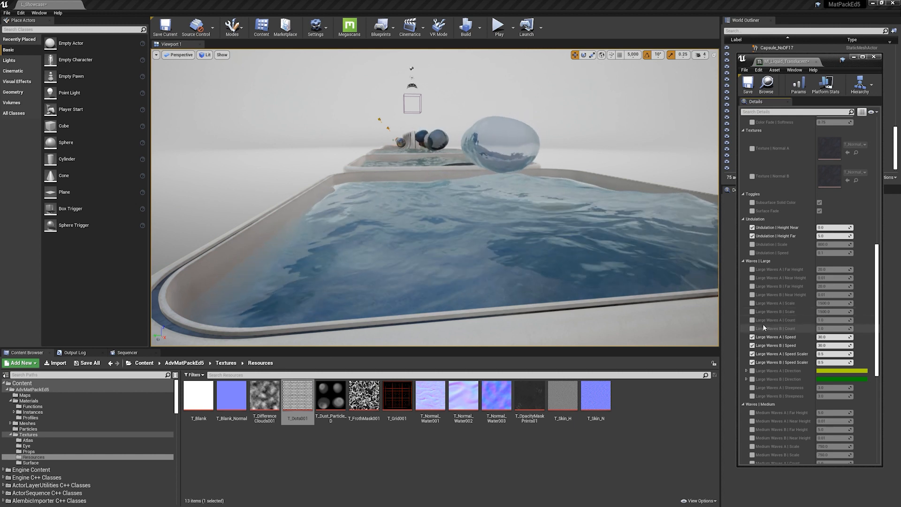
click(753, 303)
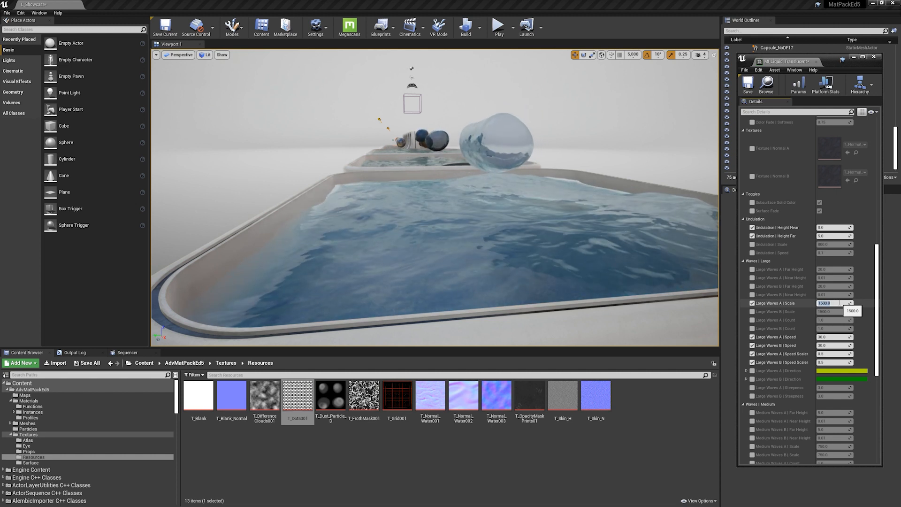
click(753, 303)
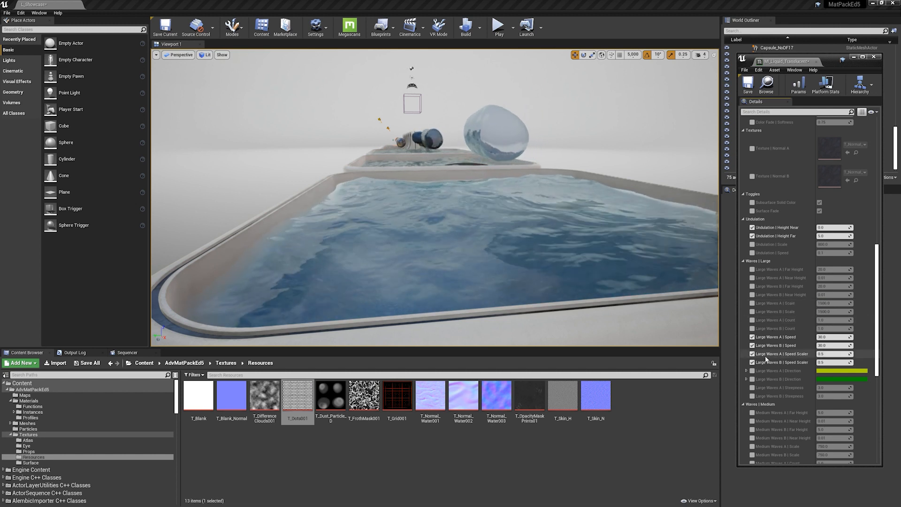
Enable the Large Waves A | Direction override, expand its RGBA components, and collapse and disable it again
click(753, 371)
click(746, 371)
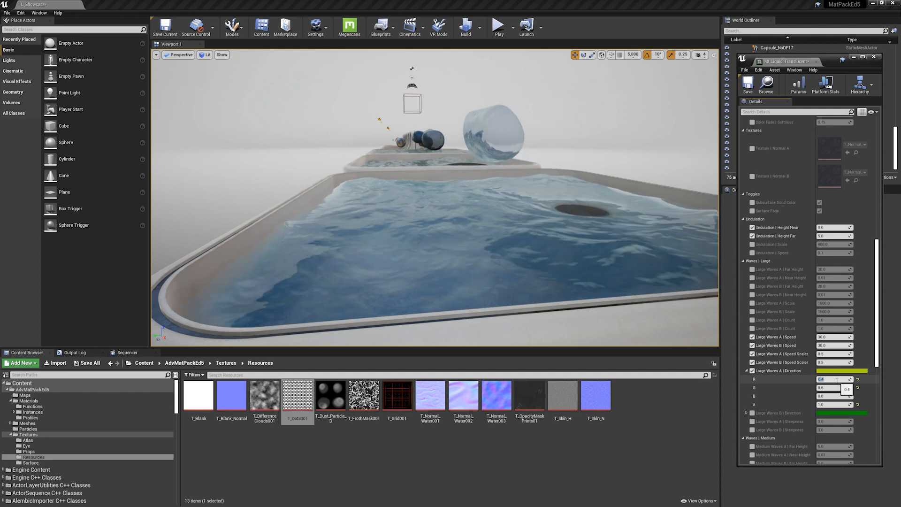
click(746, 371)
click(752, 371)
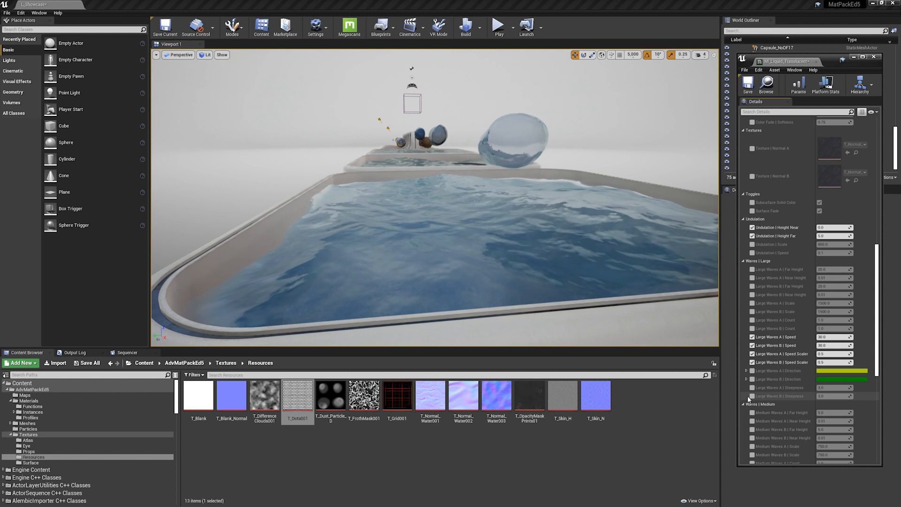
Try raising Large Waves A | Steepness to about 9.67 and undo the change
drag(835, 388, 850, 388)
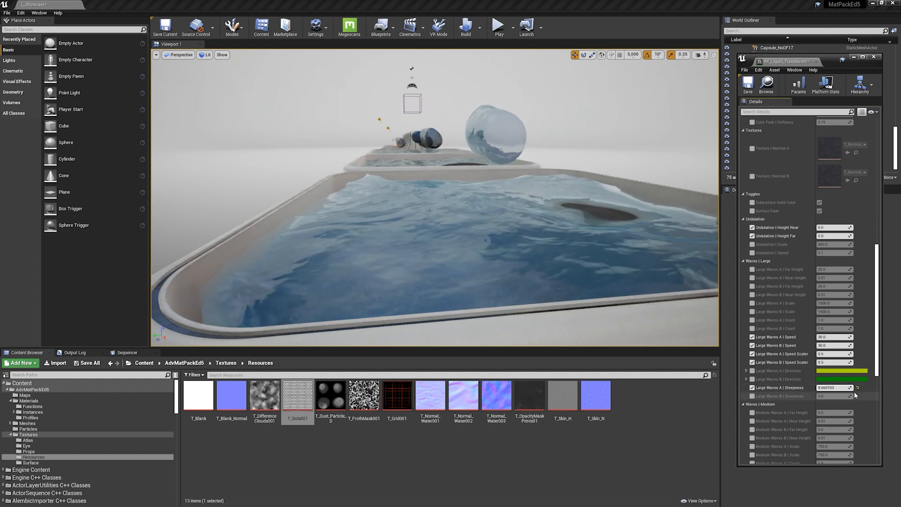
key(ctrl+z)
Review the medium wave parameters and compare them with the large wave, surface and general settings of the translucent liquid
scroll(800, 390, down, 3)
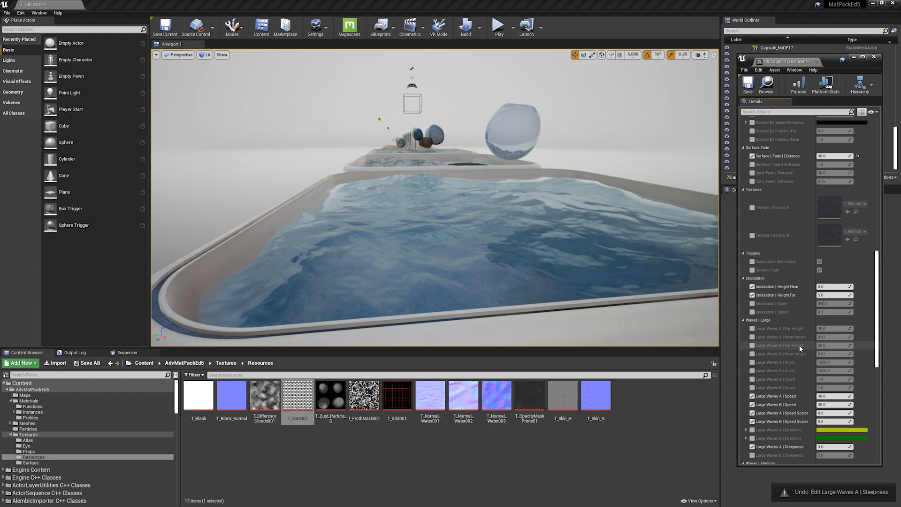
scroll(802, 358, down, 10)
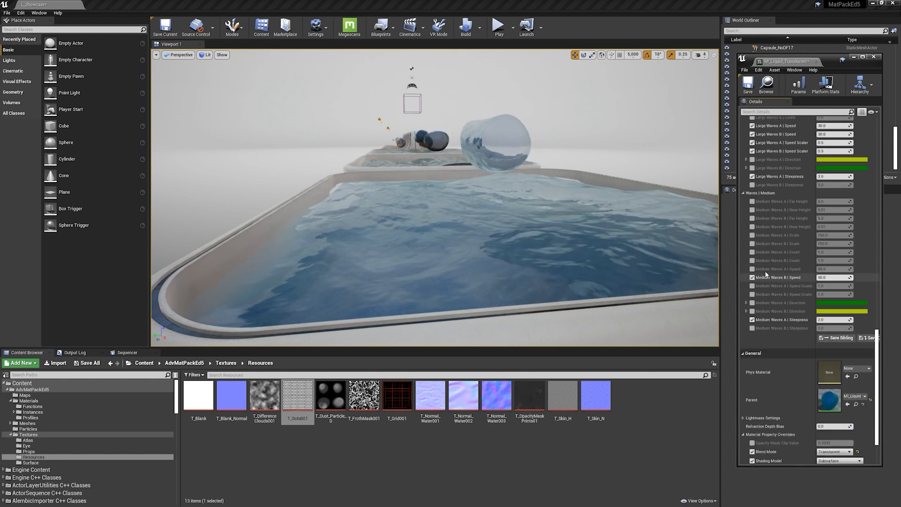
scroll(765, 271, up, 7)
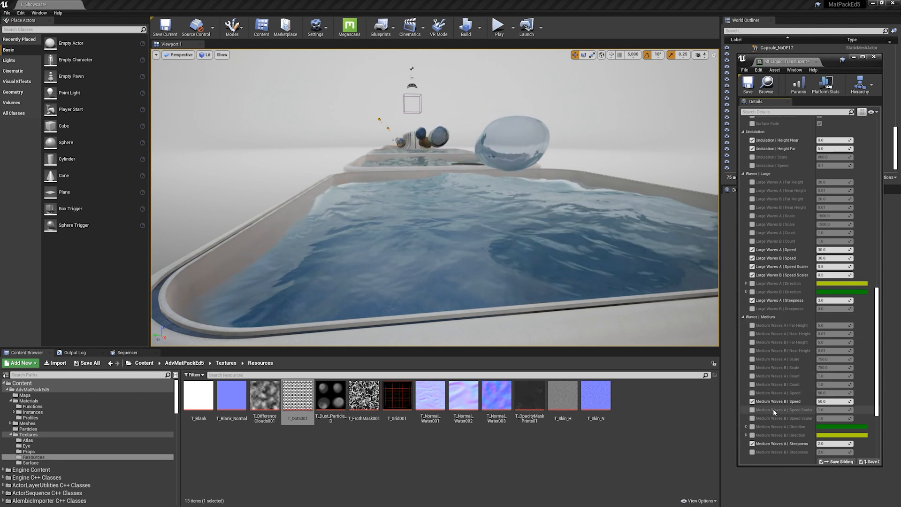
scroll(773, 406, down, 4)
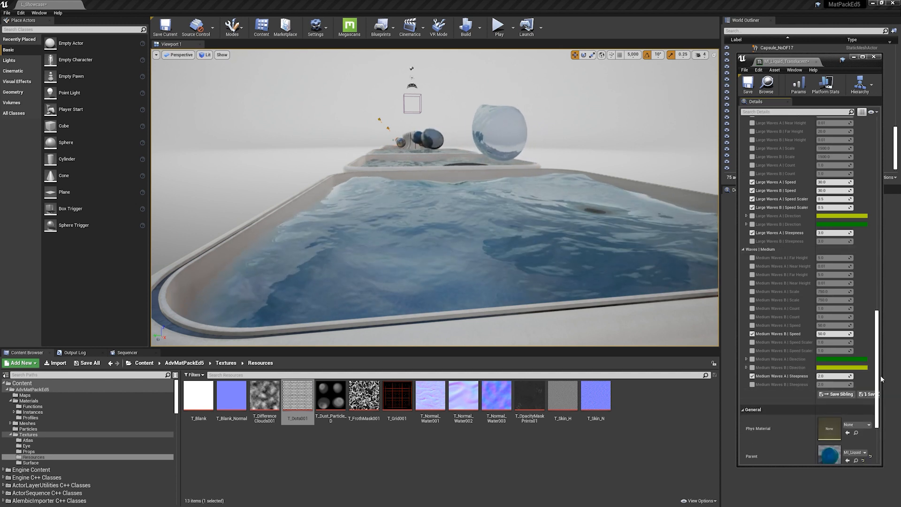
drag(876, 348, 873, 224)
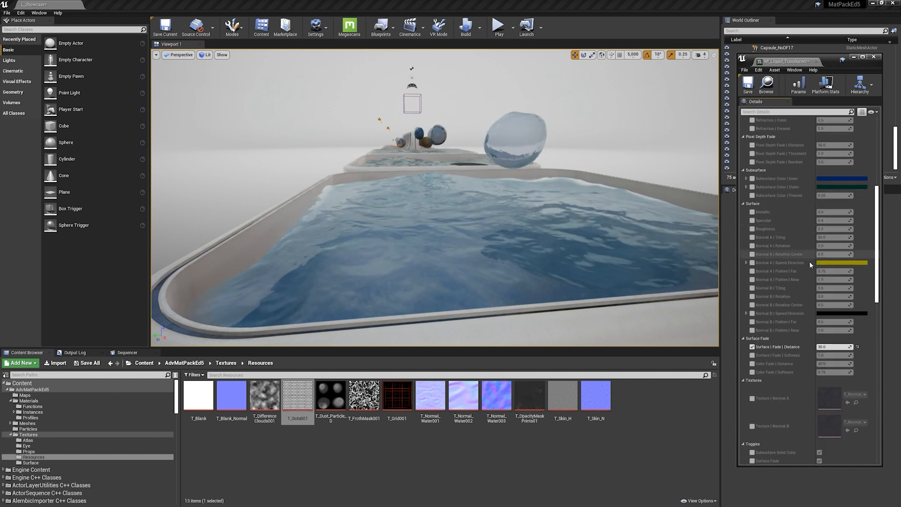
drag(876, 205, 872, 355)
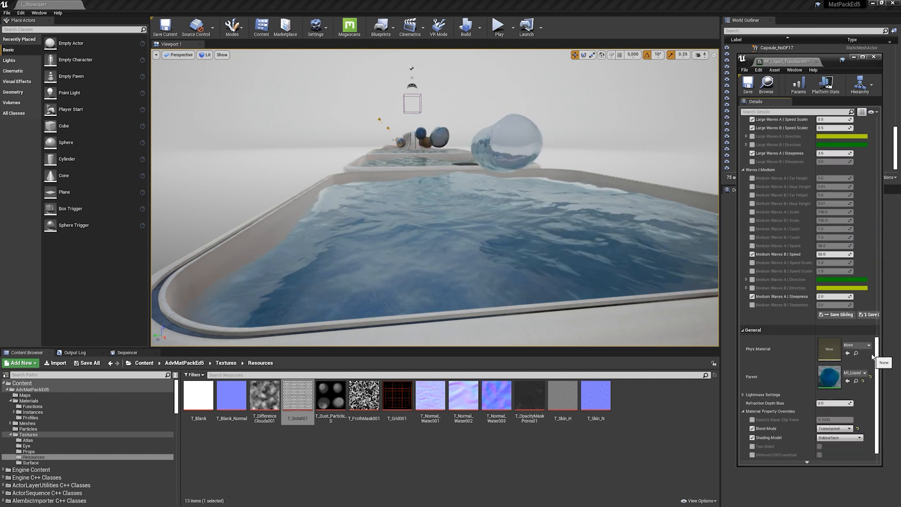
scroll(788, 289, up, 10)
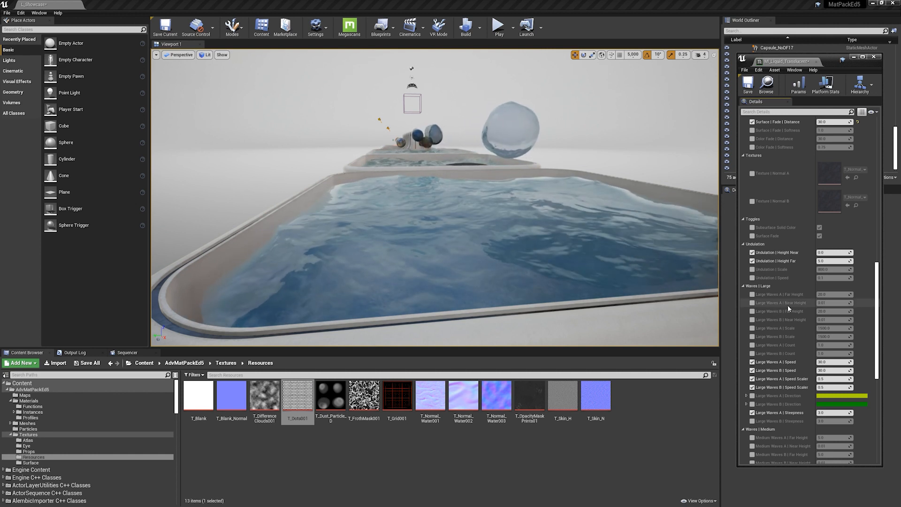
Return to the level and select the water surface of the opaque liquid pool
click(710, 151)
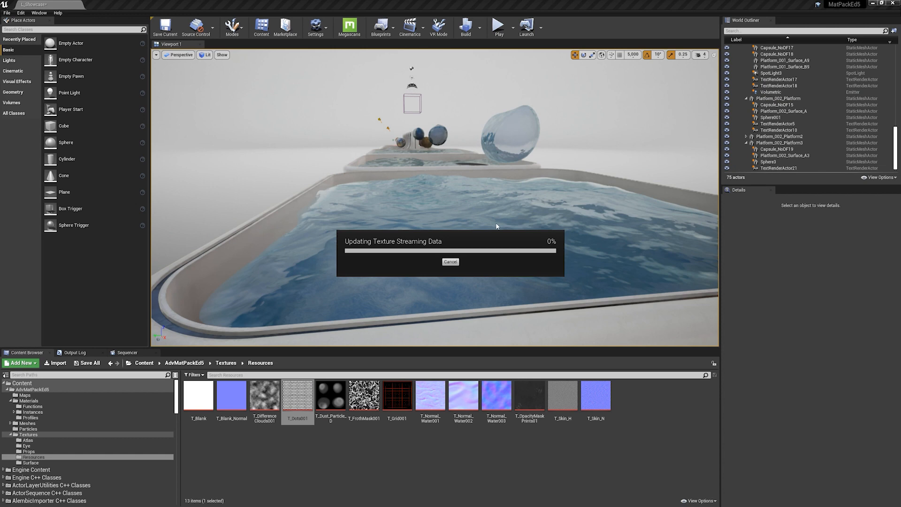
right_drag(435, 240, 570, 176)
key(w)
key(a)
key(d)
key(a)
key(d)
key(s)
key(d)
key(a)
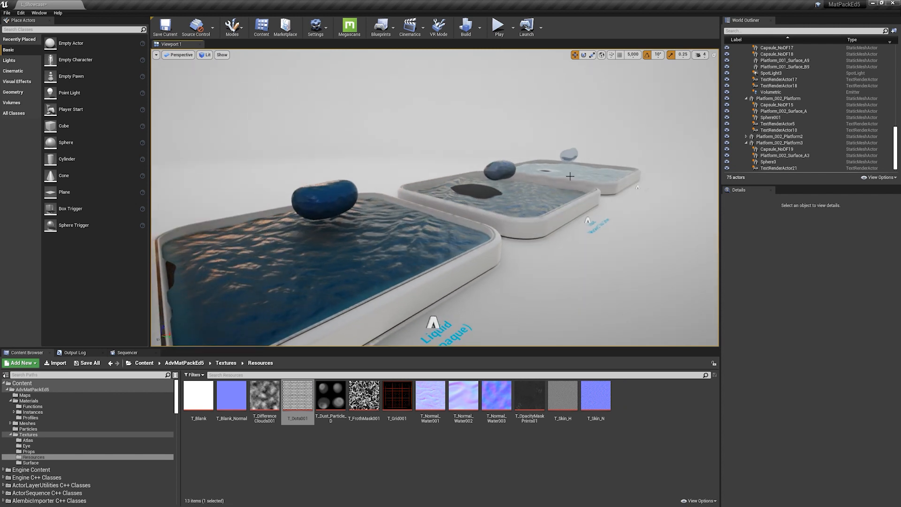
click(375, 235)
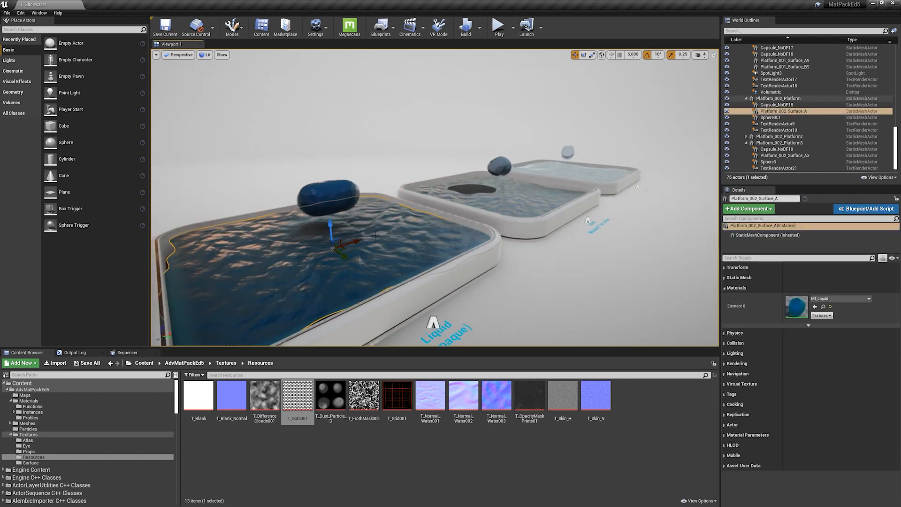
View the three liquid pools together with the whole row of material platforms behind them
key(d)
right_drag(375, 236, 239, 238)
key(d)
key(s)
key(w)
key(q)
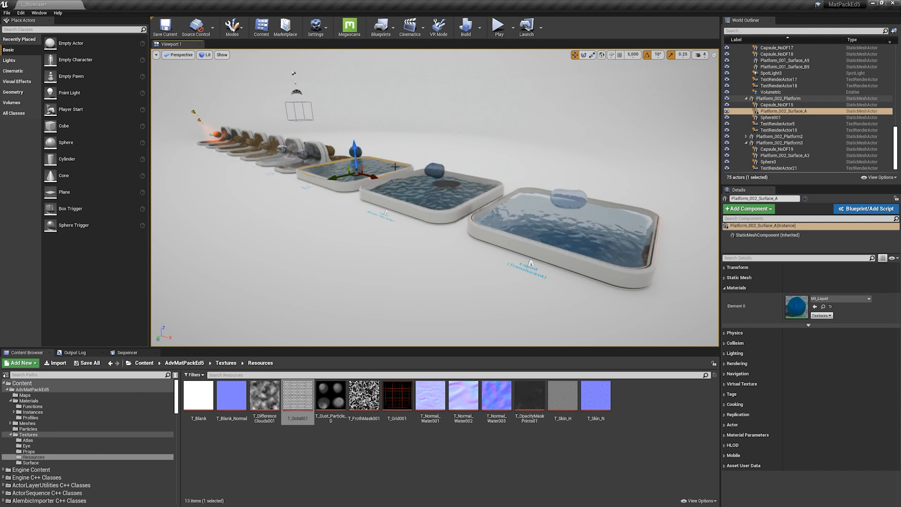
Clear the selection and enlarge the Content Browser, keeping the whole row of platforms framed in the viewport
key(Escape)
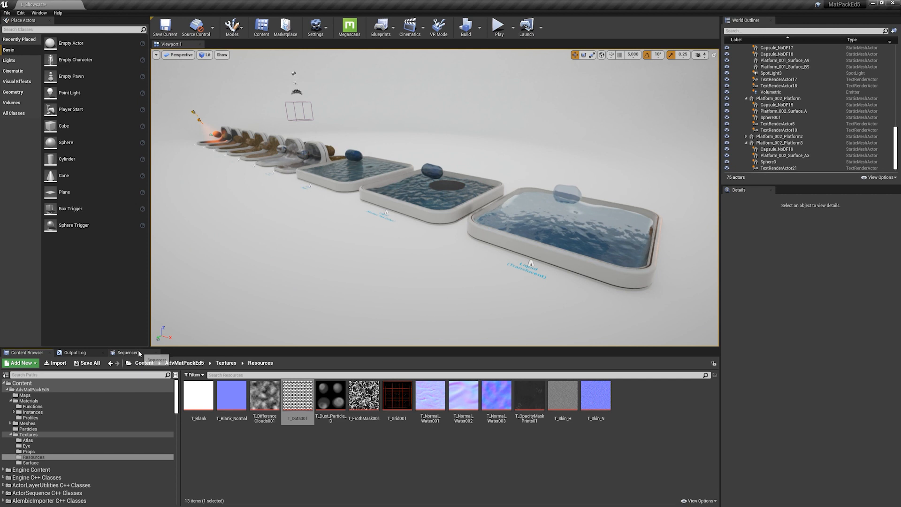
drag(141, 349, 145, 275)
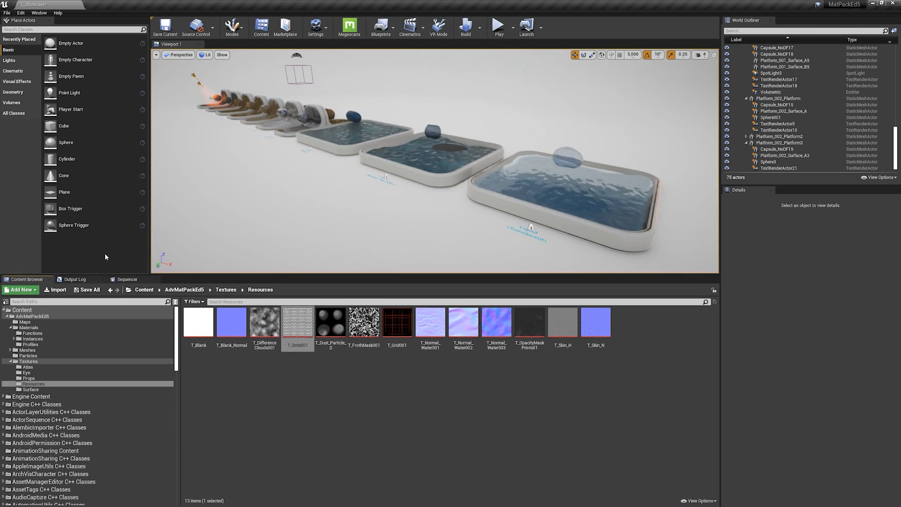
right_drag(384, 236, 381, 203)
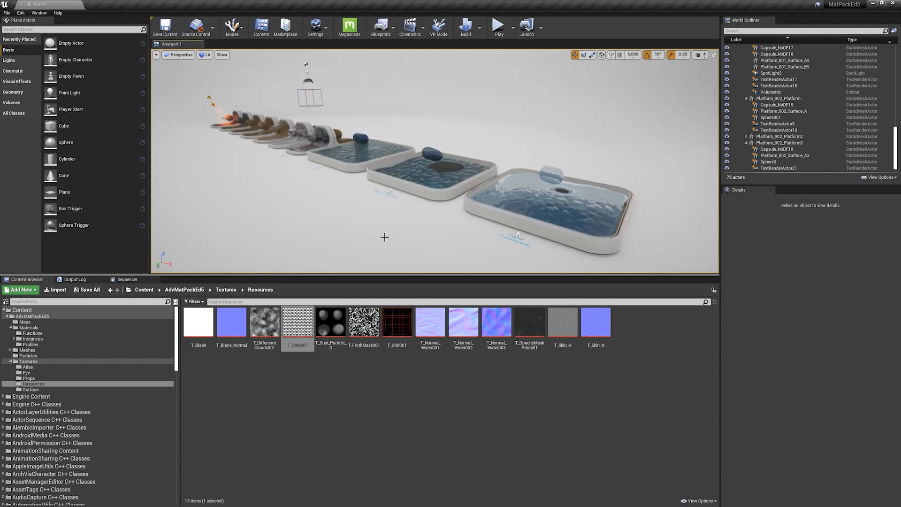